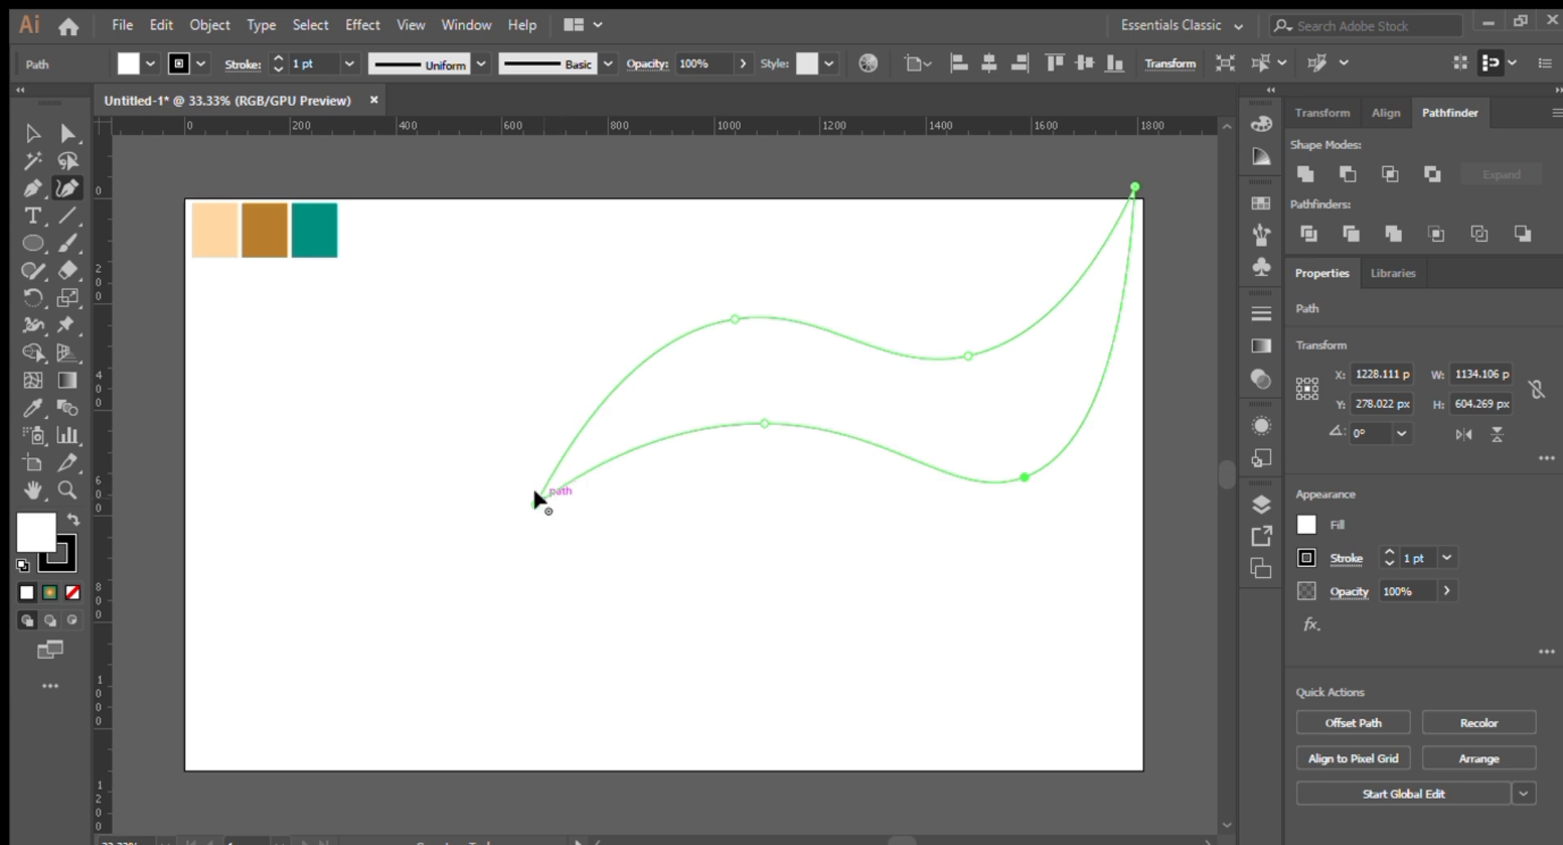
Step: Reshape the wave path with the Curvature tool: lower its left tip, bulge the upper-left edge, raise the upper curve and extend the upper-right tip
drag(529, 499, 531, 532)
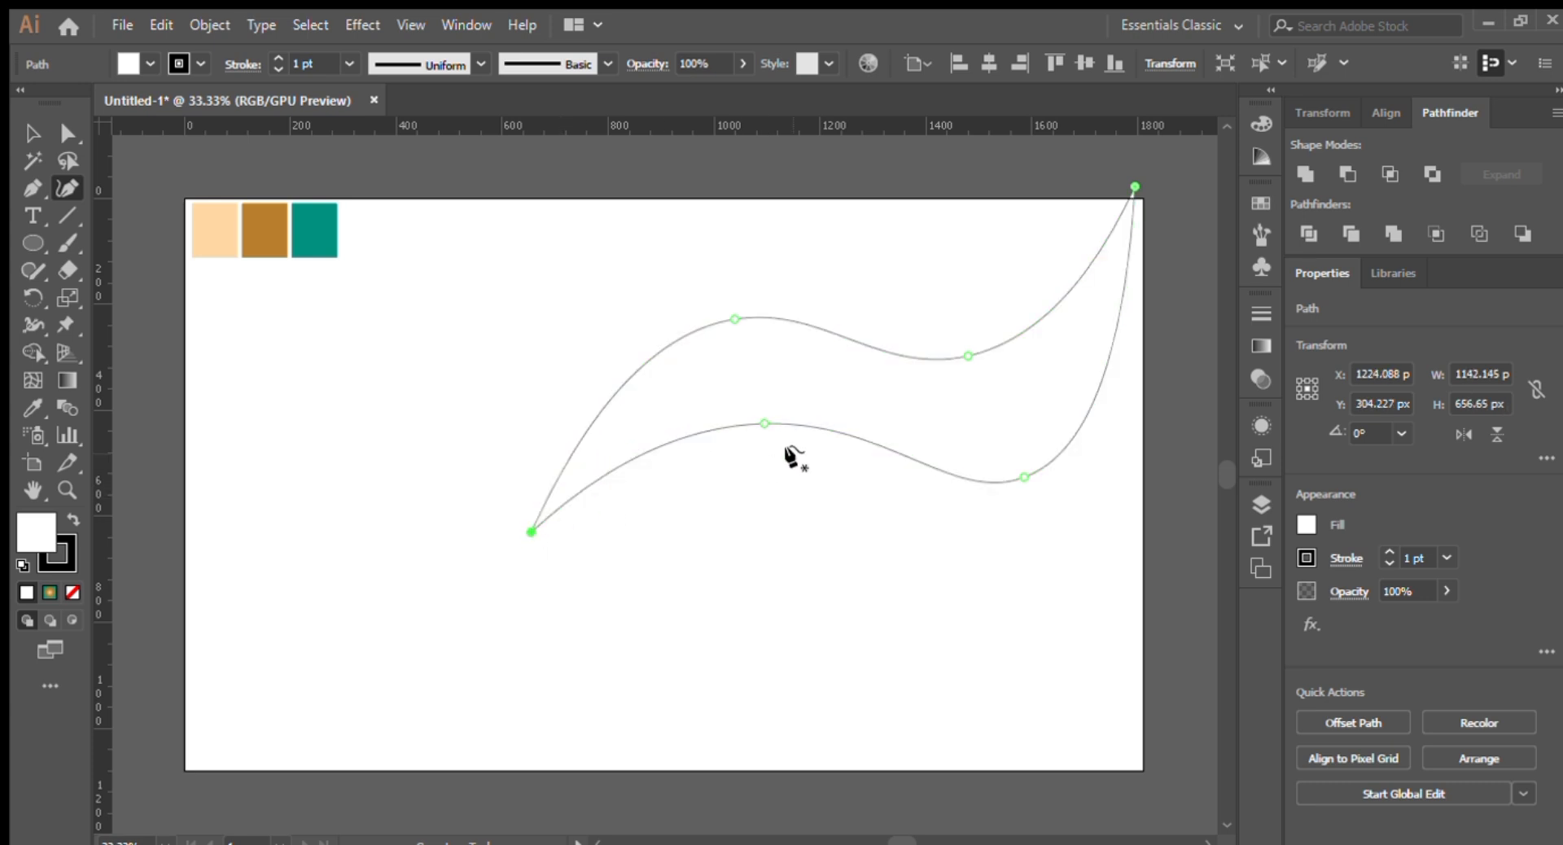
drag(757, 419, 751, 447)
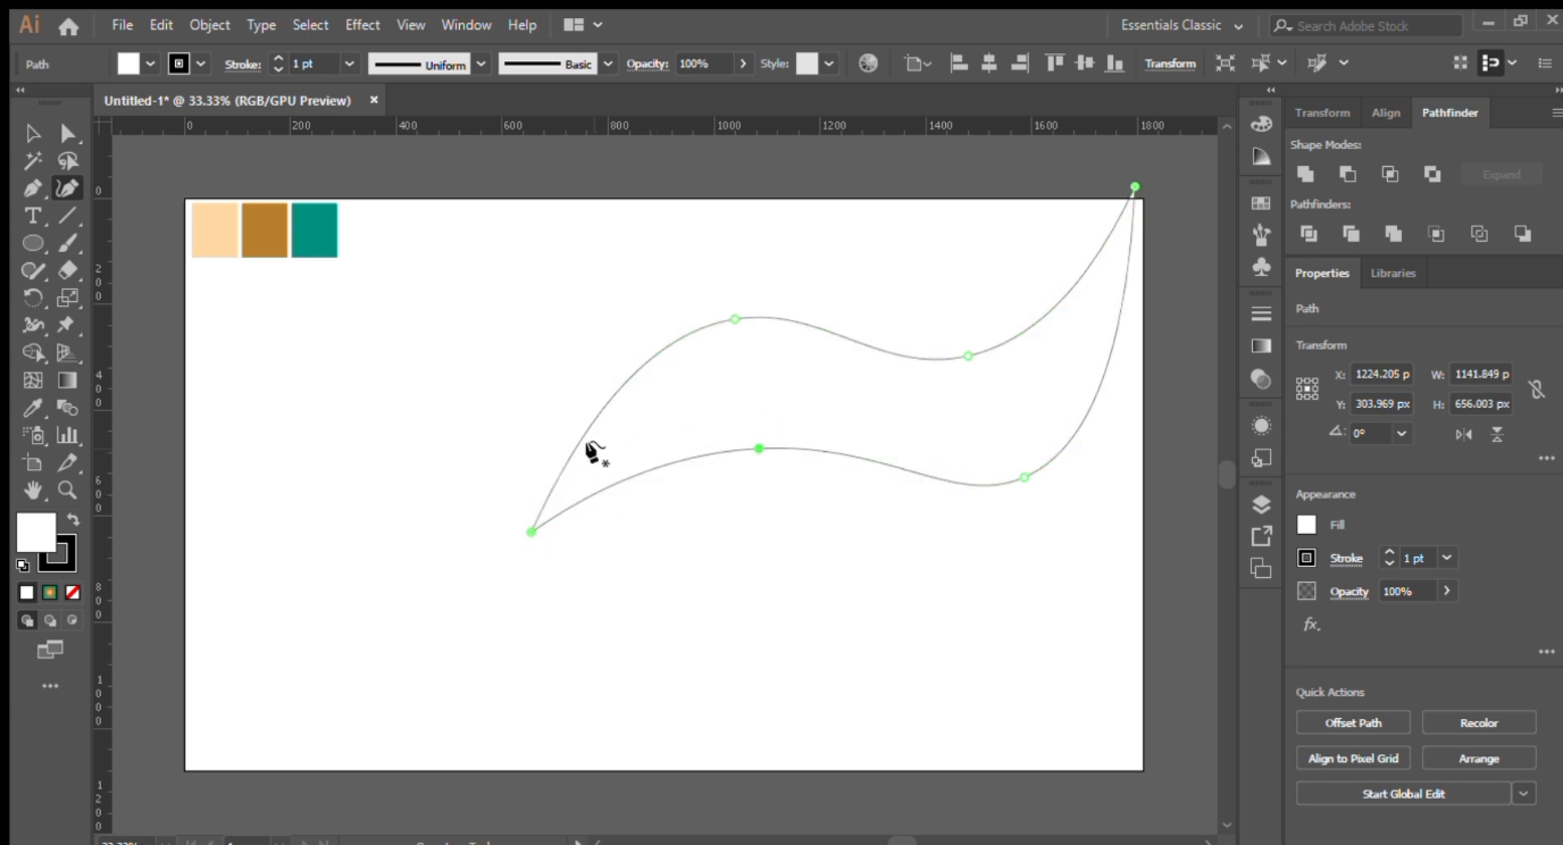
drag(570, 448, 573, 388)
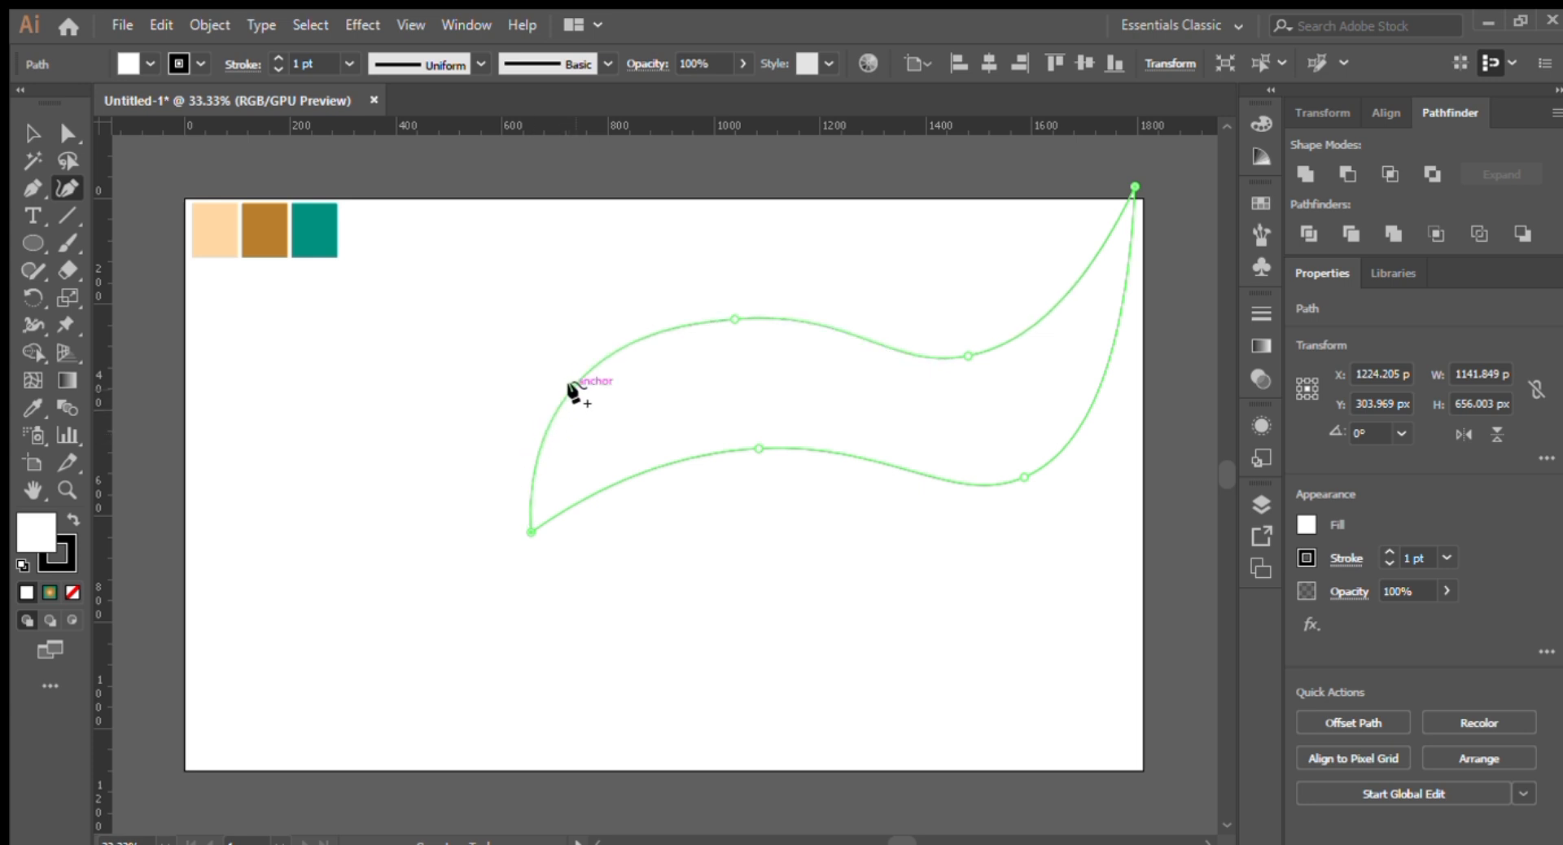
drag(729, 315, 732, 295)
drag(964, 350, 974, 326)
drag(1132, 177, 1152, 184)
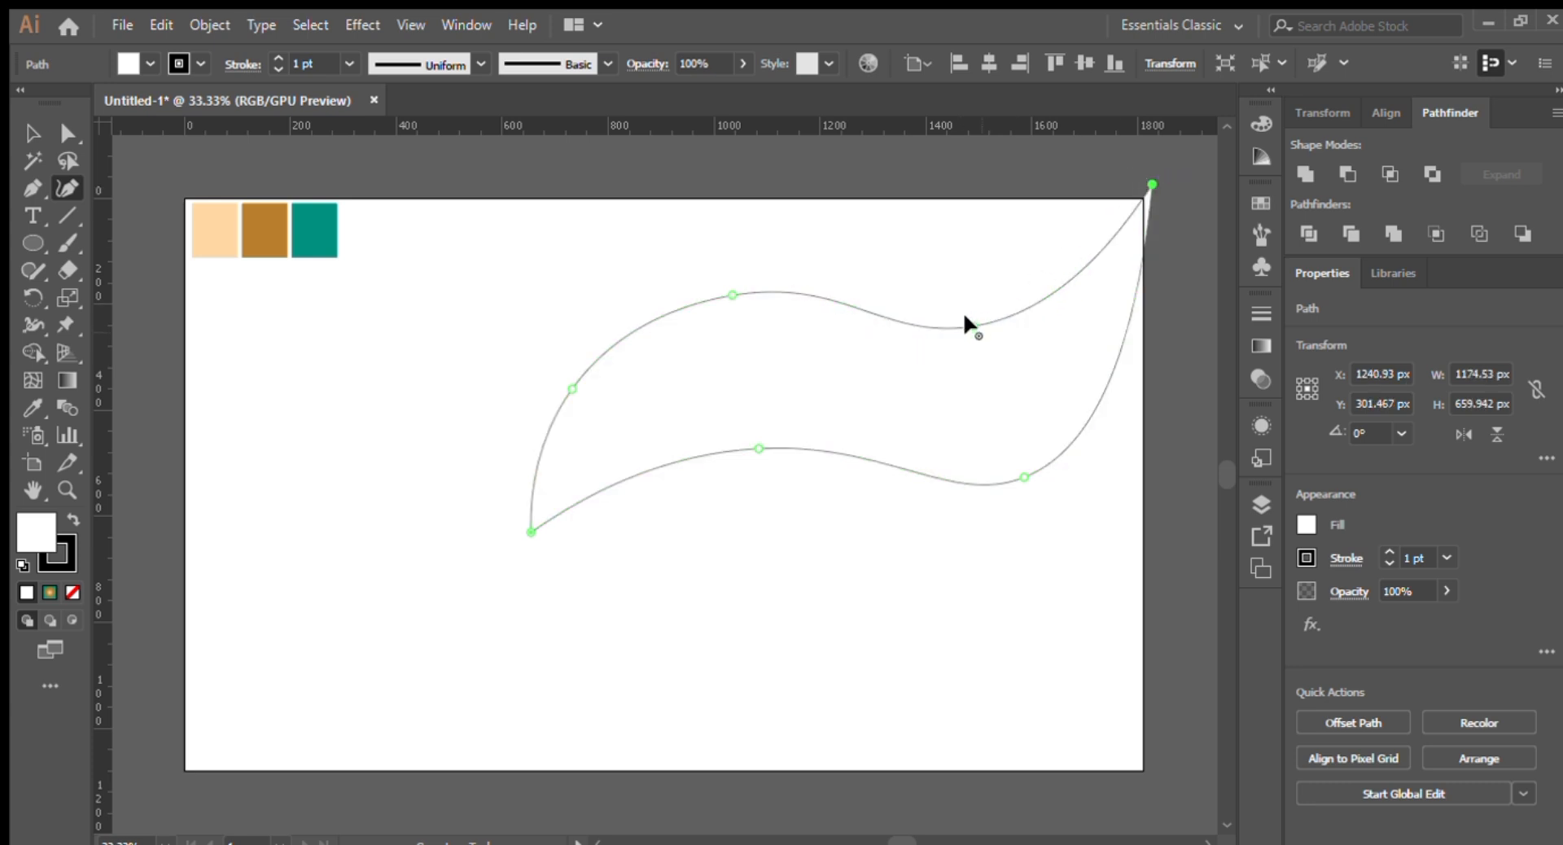
drag(964, 319, 988, 308)
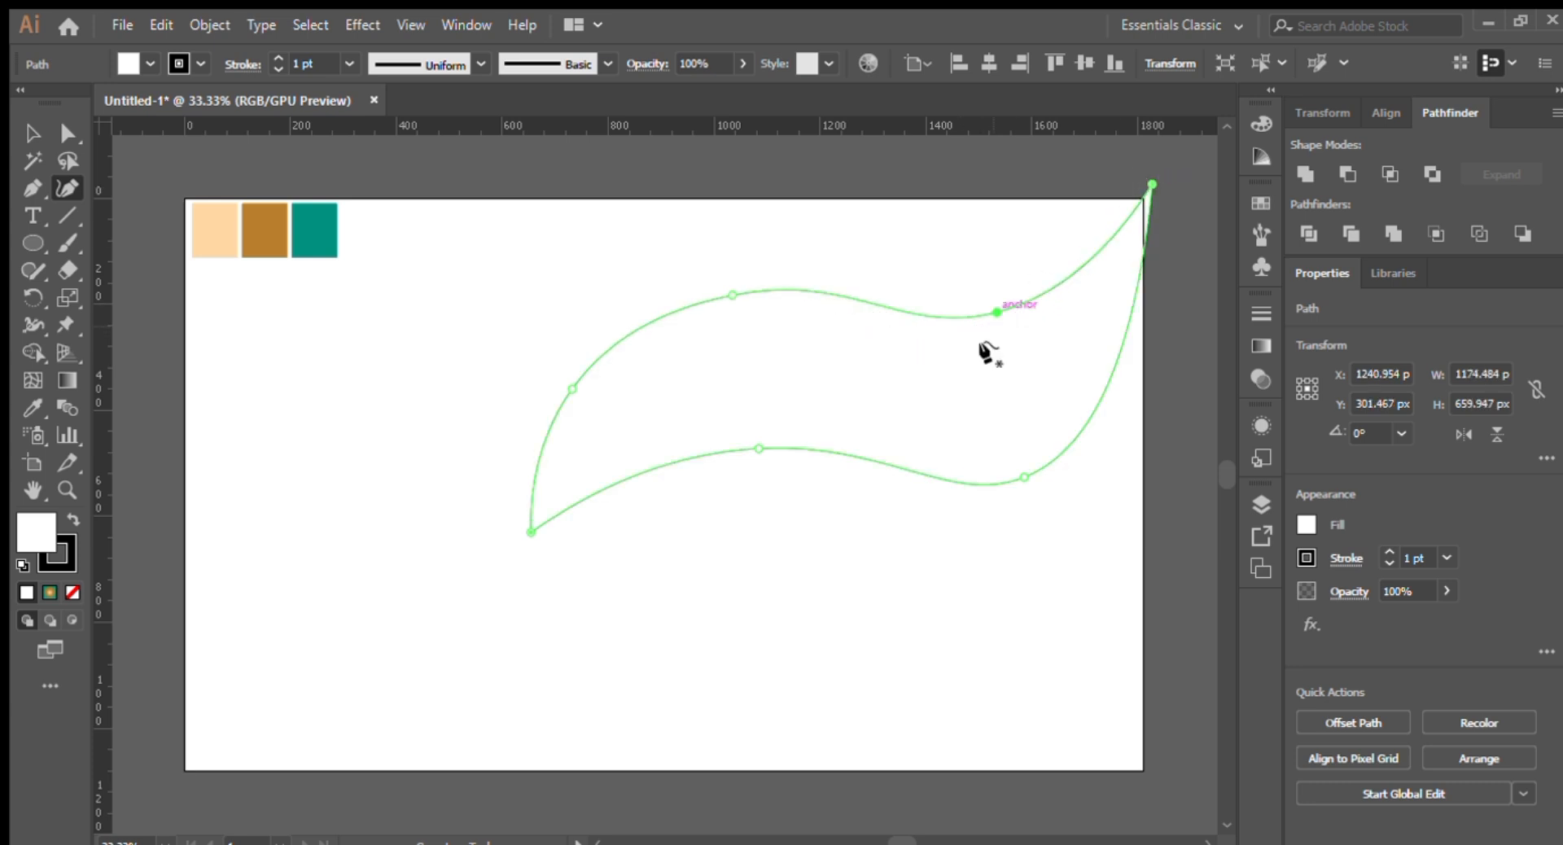
Step: Refine the wave's lower edge, add a bulging anchor on its right side and shift the left tip outward, making it about 1218 × 657 px
double_click(1018, 477)
drag(1018, 476, 1015, 461)
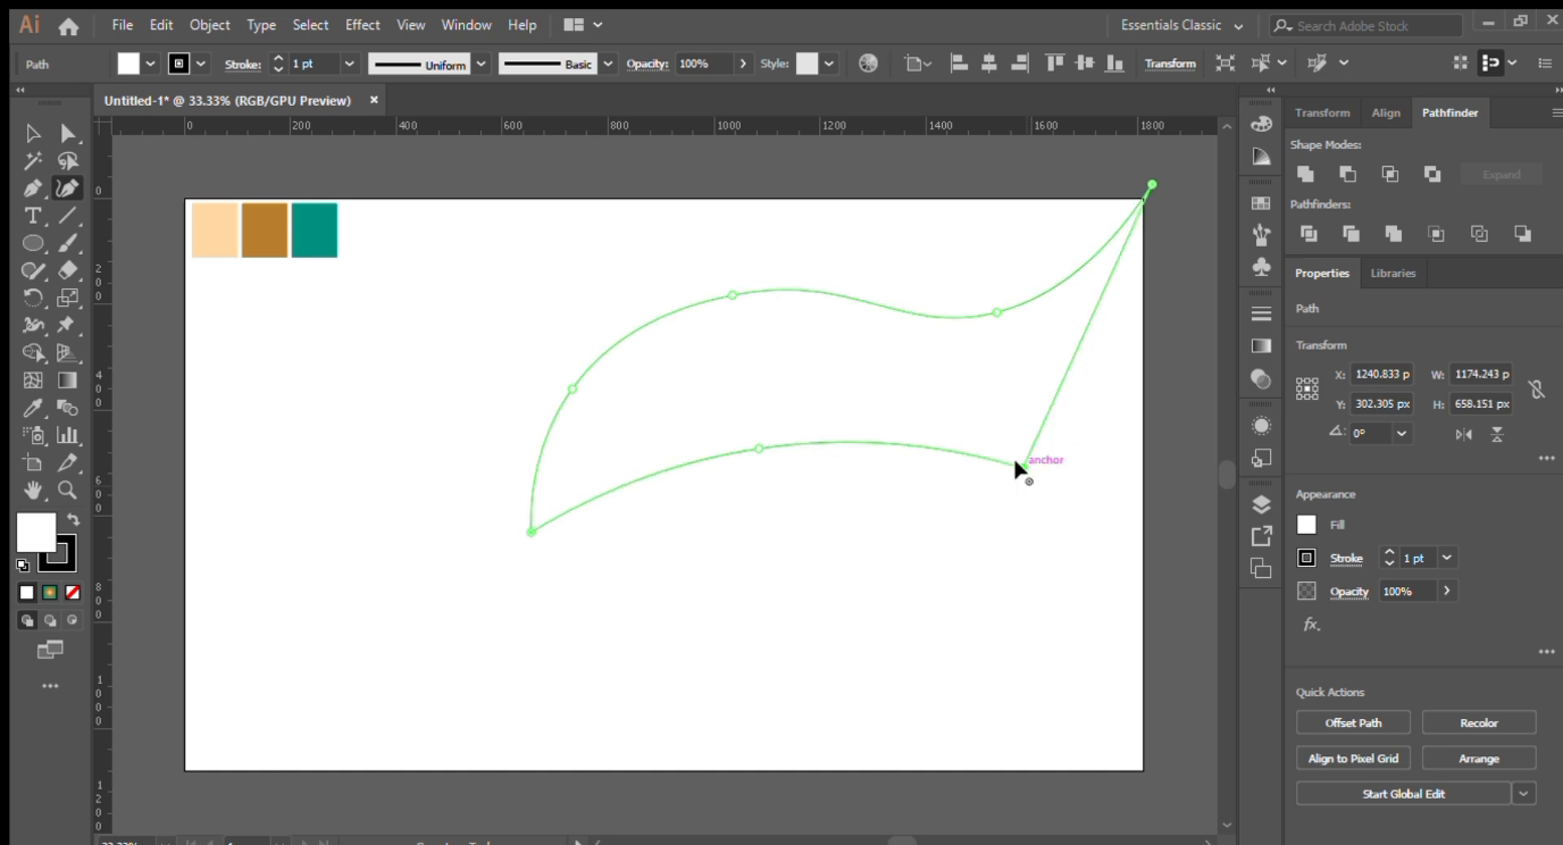
double_click(1017, 463)
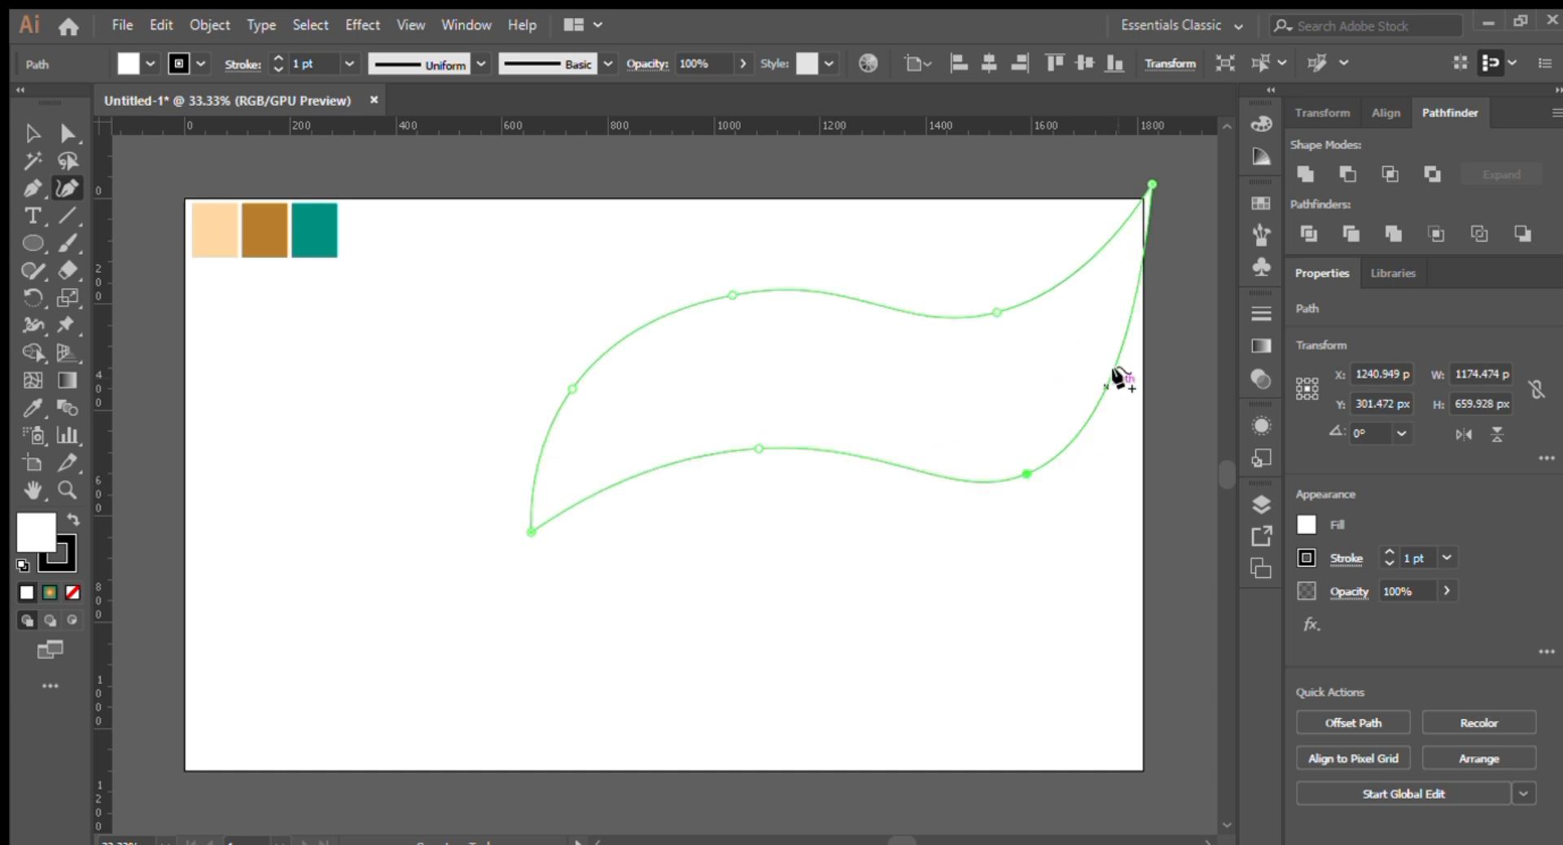
mouse_move(1123, 342)
mouse_down()
mouse_move(1145, 324)
mouse_move(1136, 372)
mouse_move(1124, 361)
mouse_up()
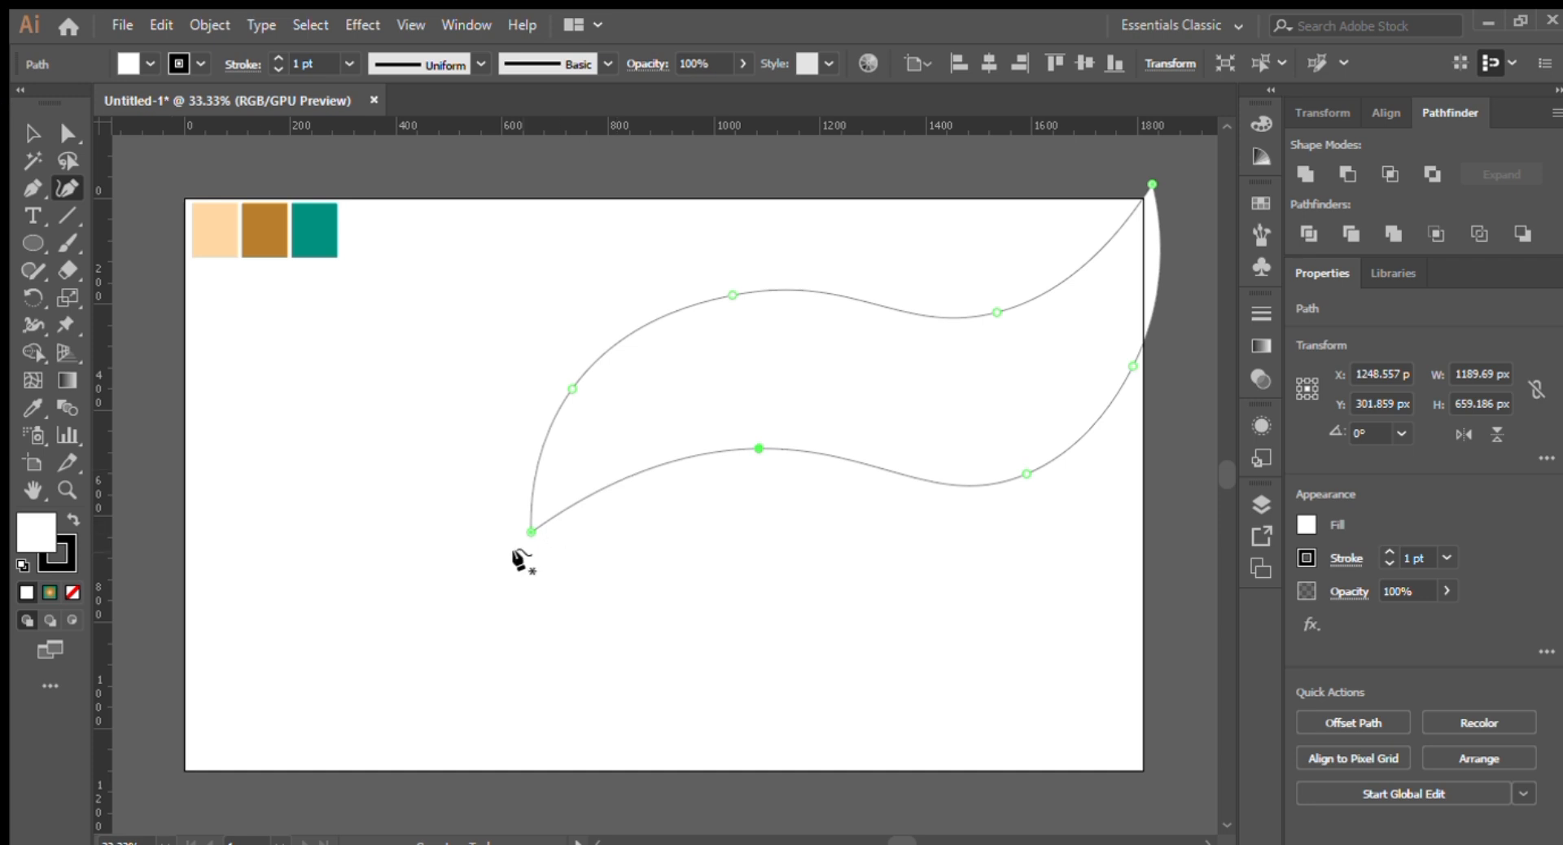
drag(527, 528, 515, 530)
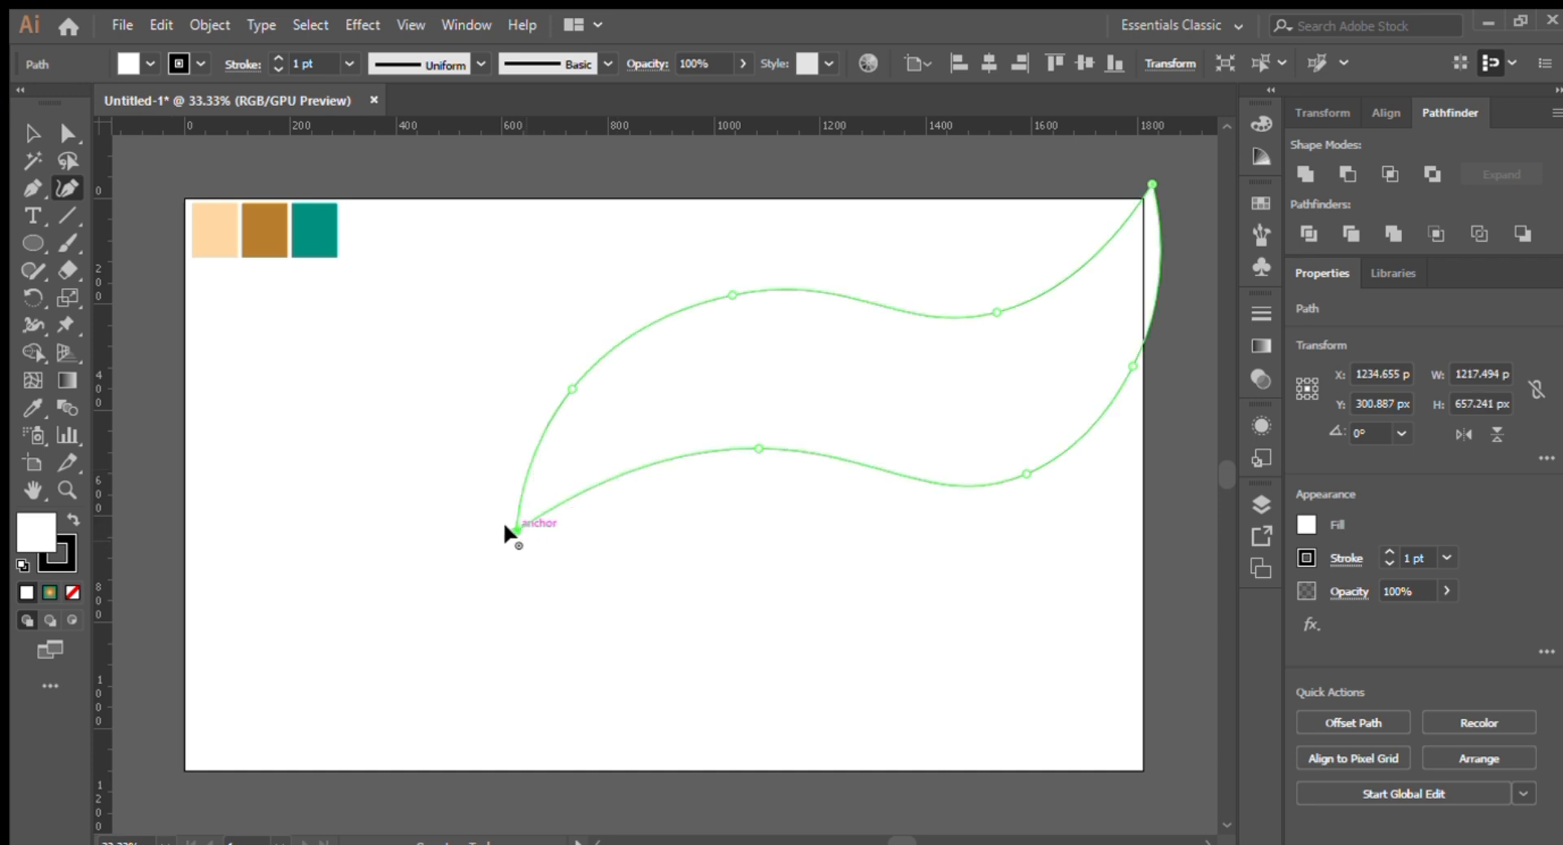
drag(747, 444, 764, 458)
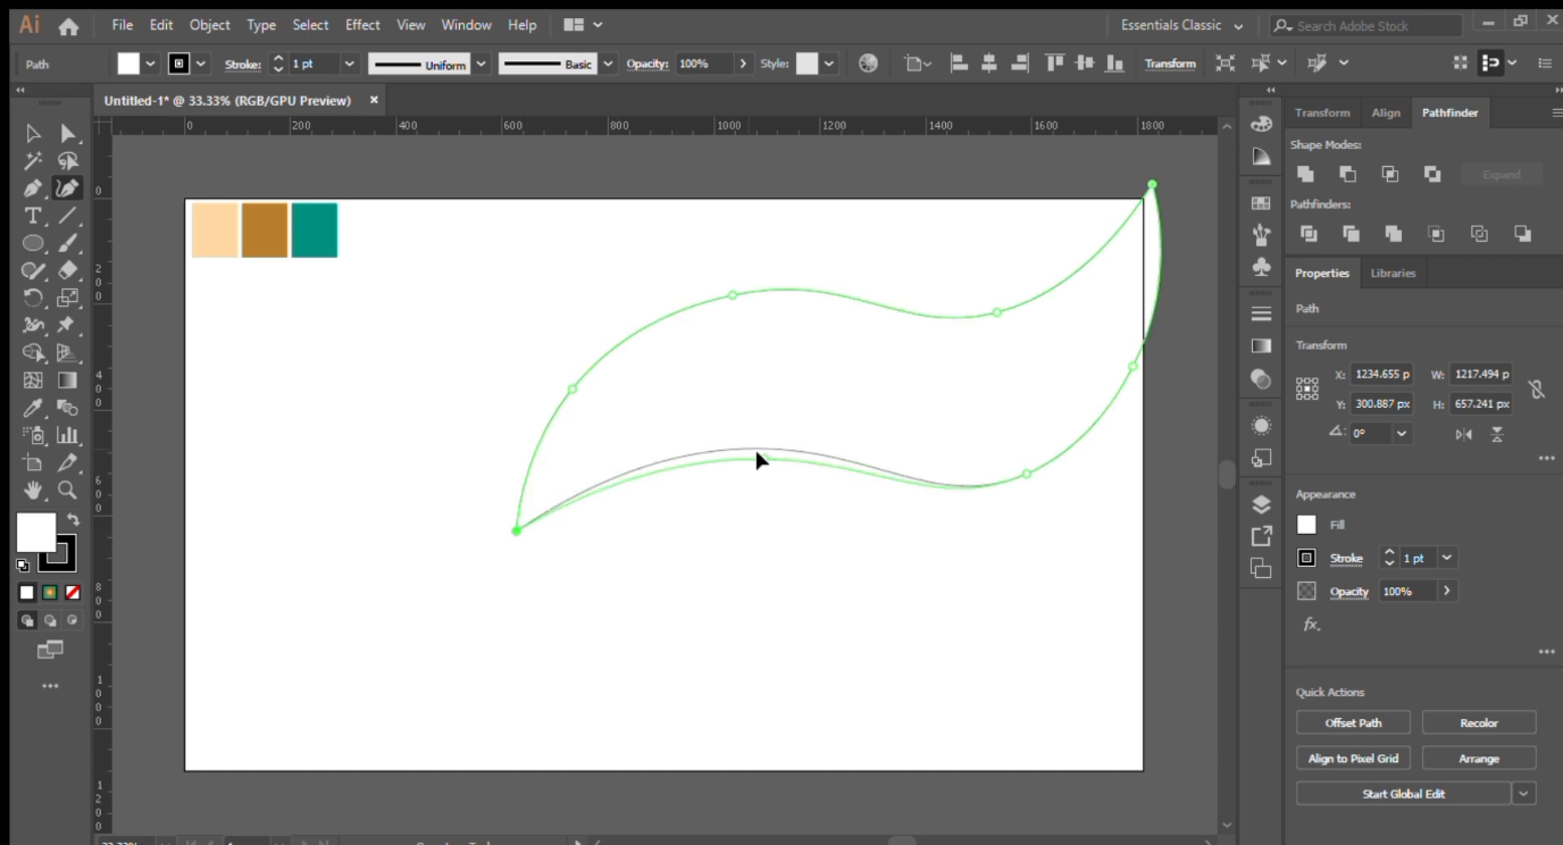
Step: Move the wave shape left and slightly down, centring it at about X 880 px, Y 361 px
click(33, 134)
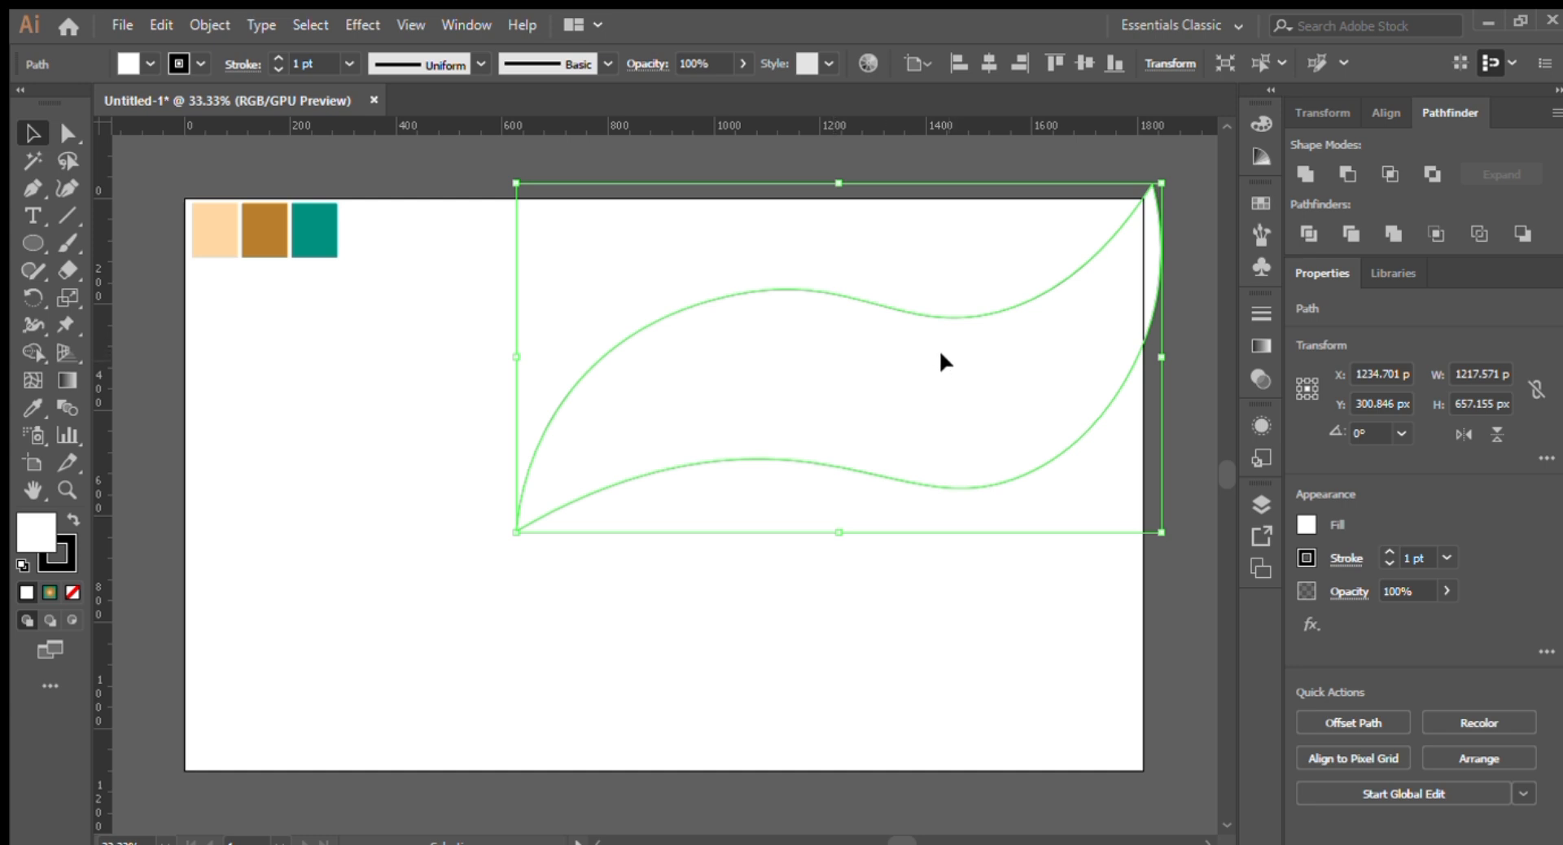
drag(940, 358, 707, 399)
mouse_move(615, 375)
mouse_down()
mouse_move(729, 443)
mouse_move(705, 412)
mouse_move(726, 404)
mouse_up()
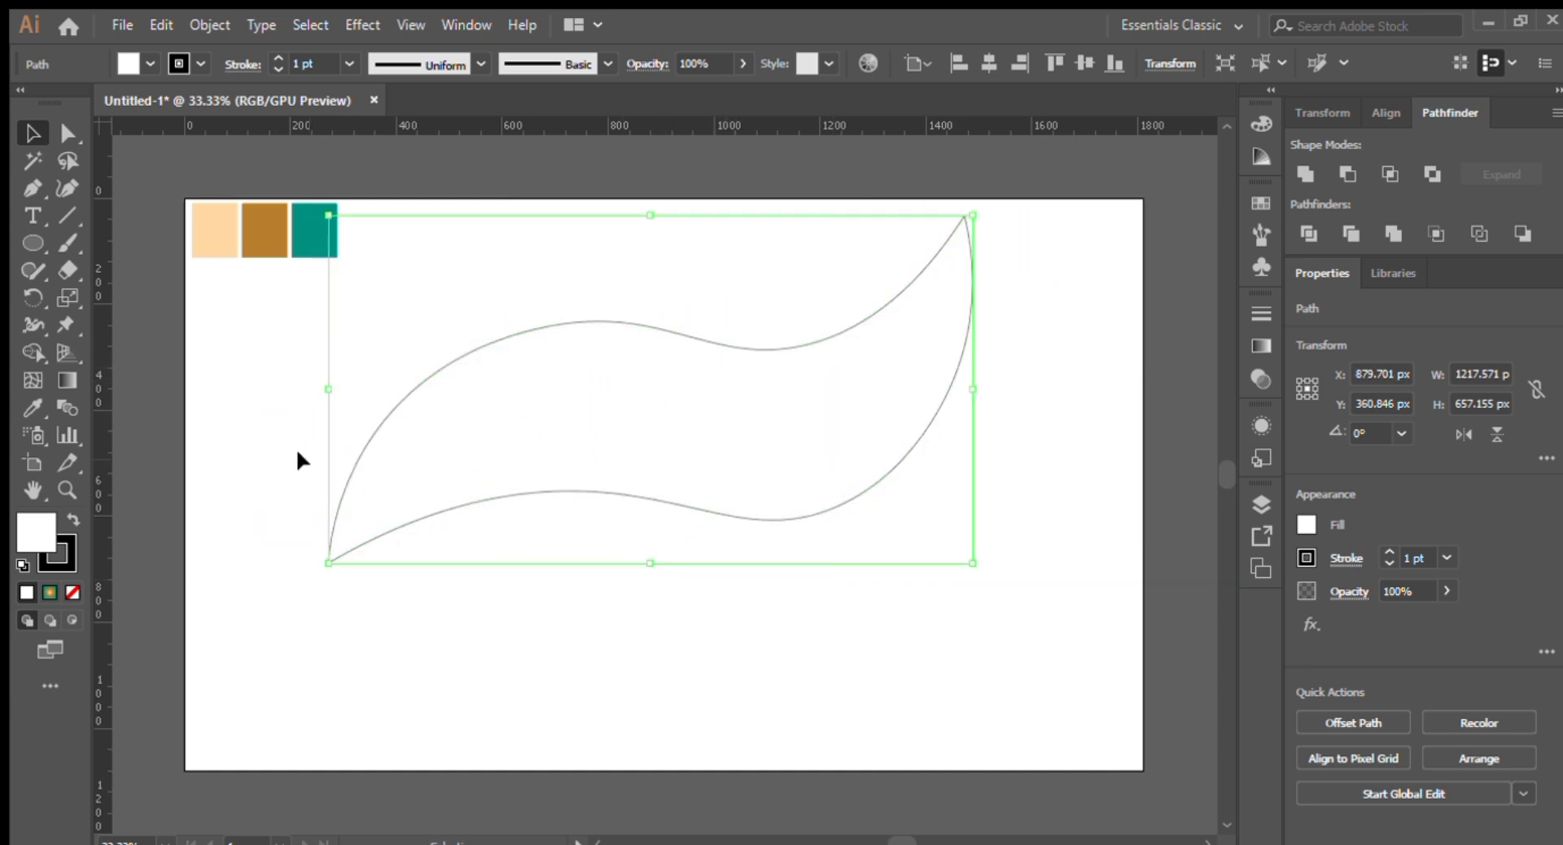
Step: Draw a closed six-point straight-sided hook outline below the wave with the Curvature tool, about 563 × 380 px
click(36, 178)
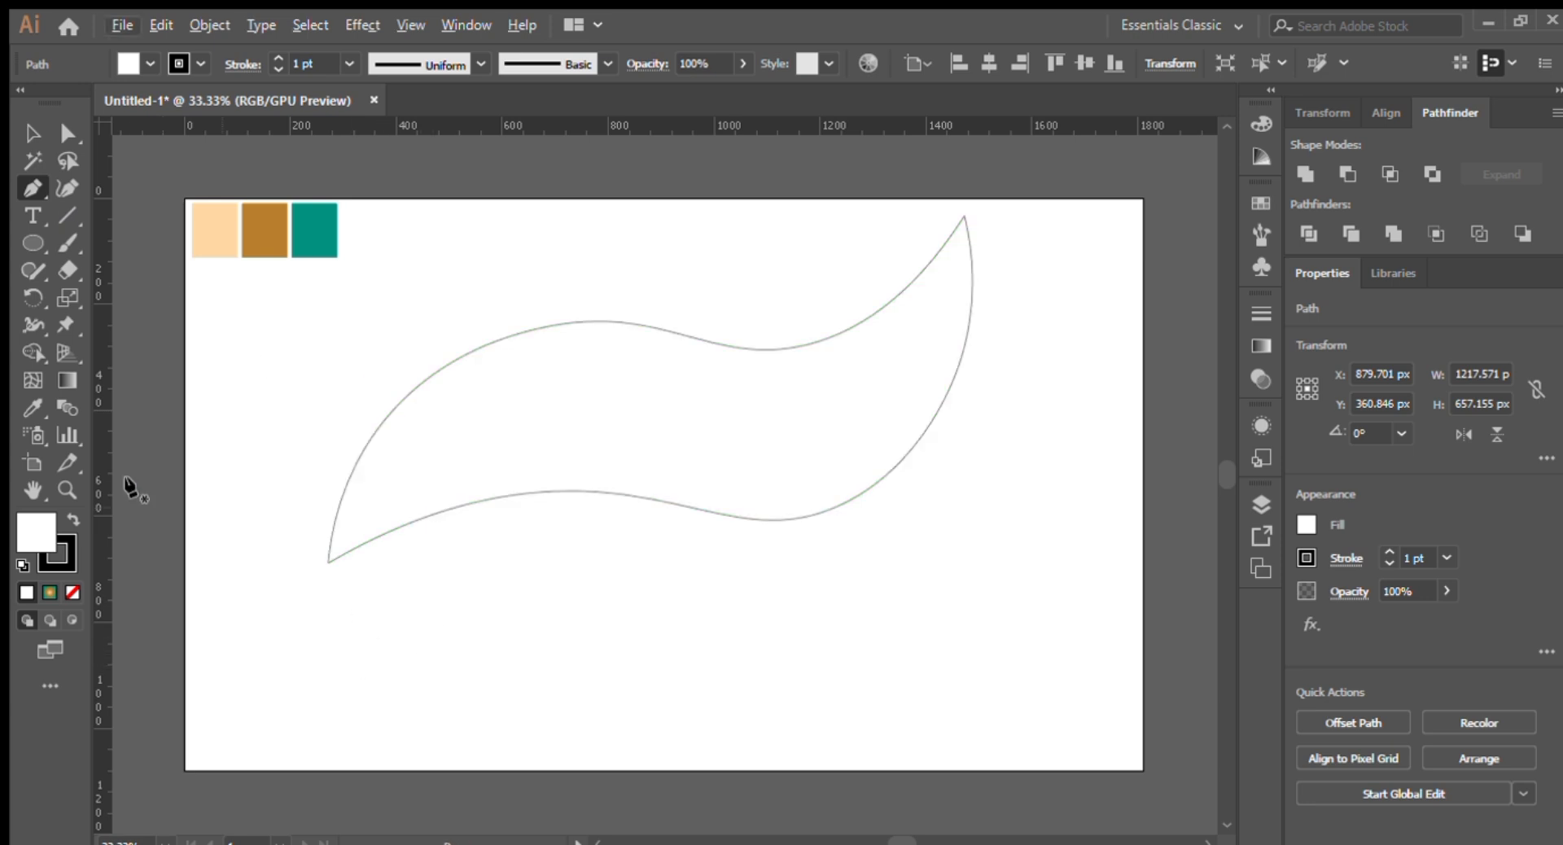
click(67, 187)
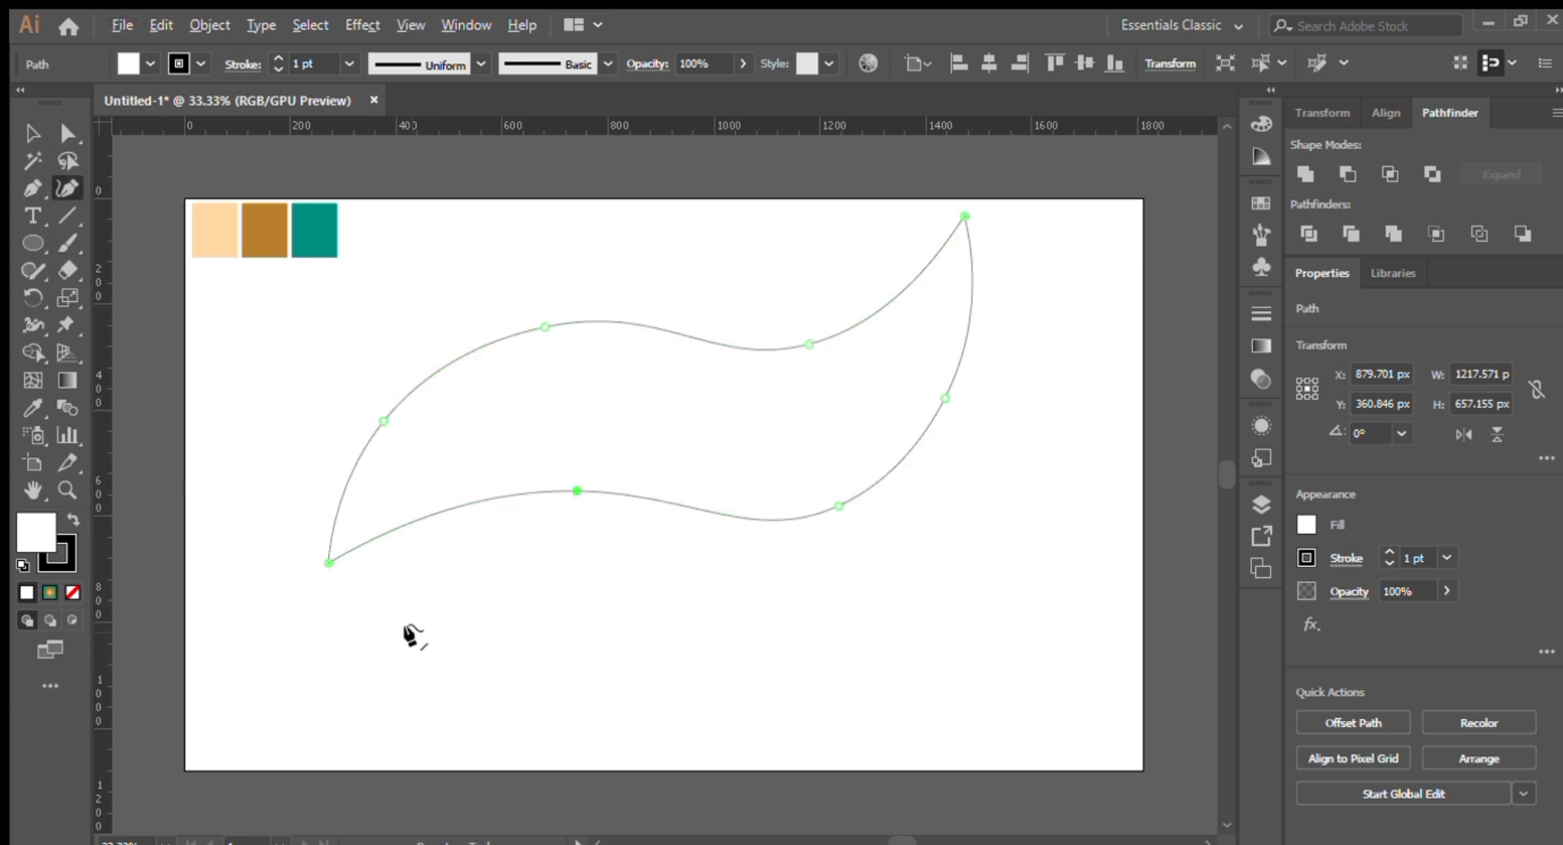
click(510, 543)
click(433, 572)
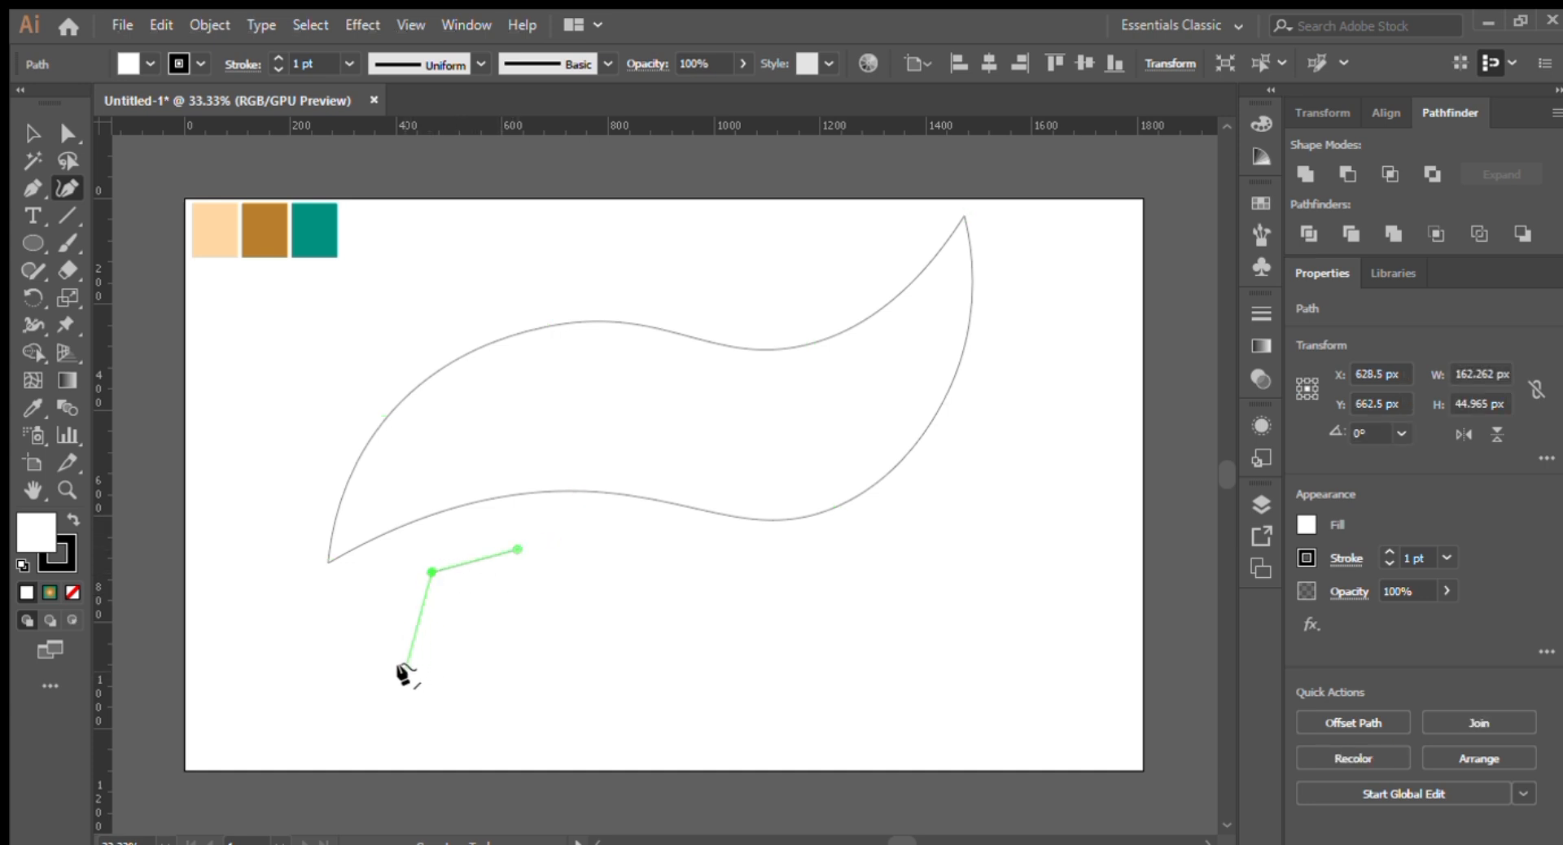
click(406, 671)
click(701, 748)
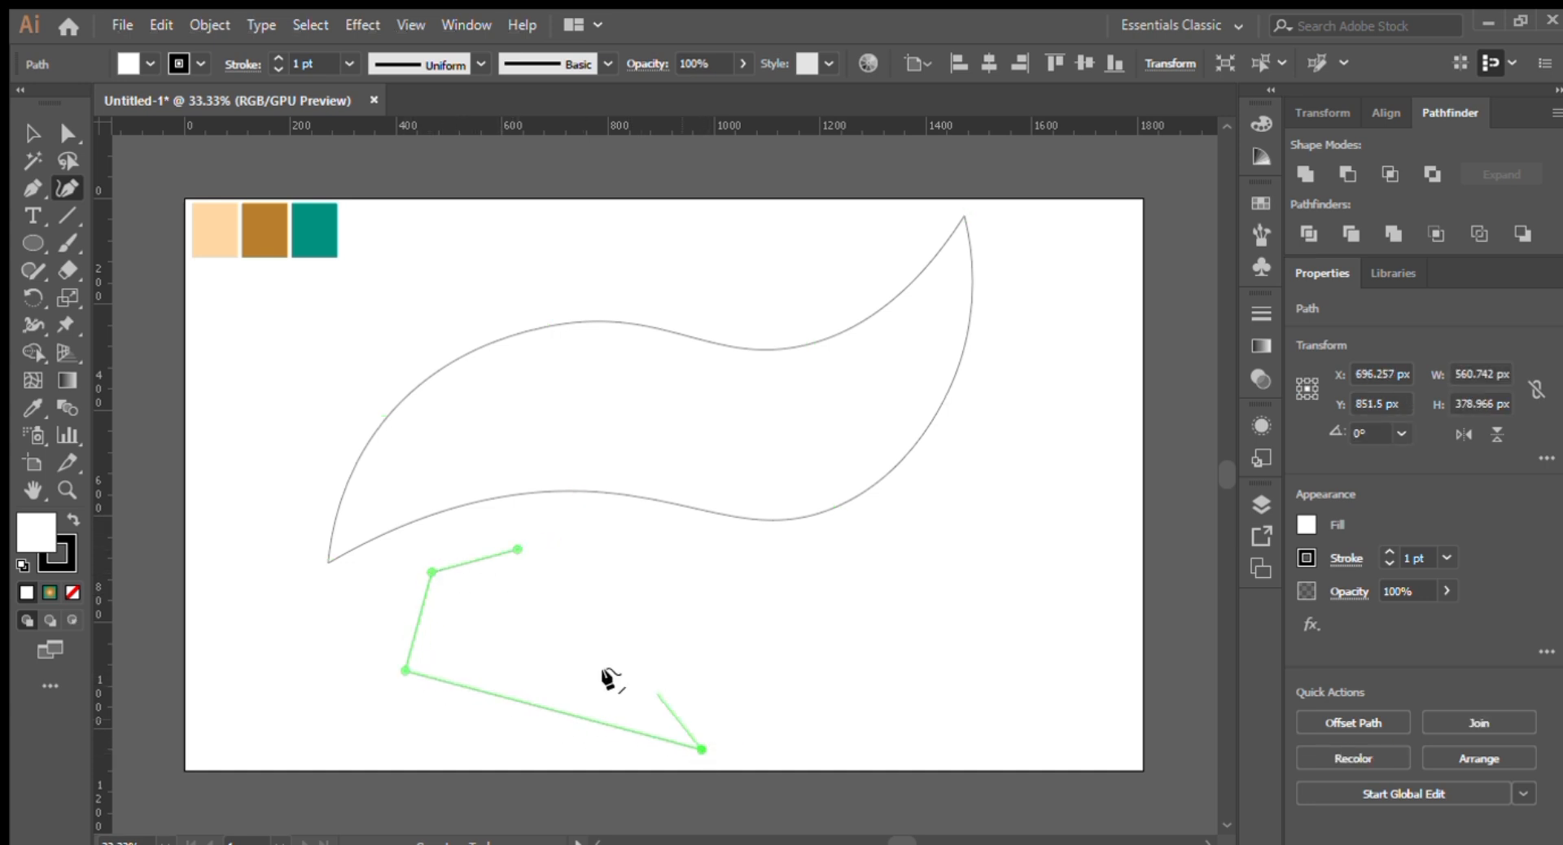
click(537, 621)
click(634, 570)
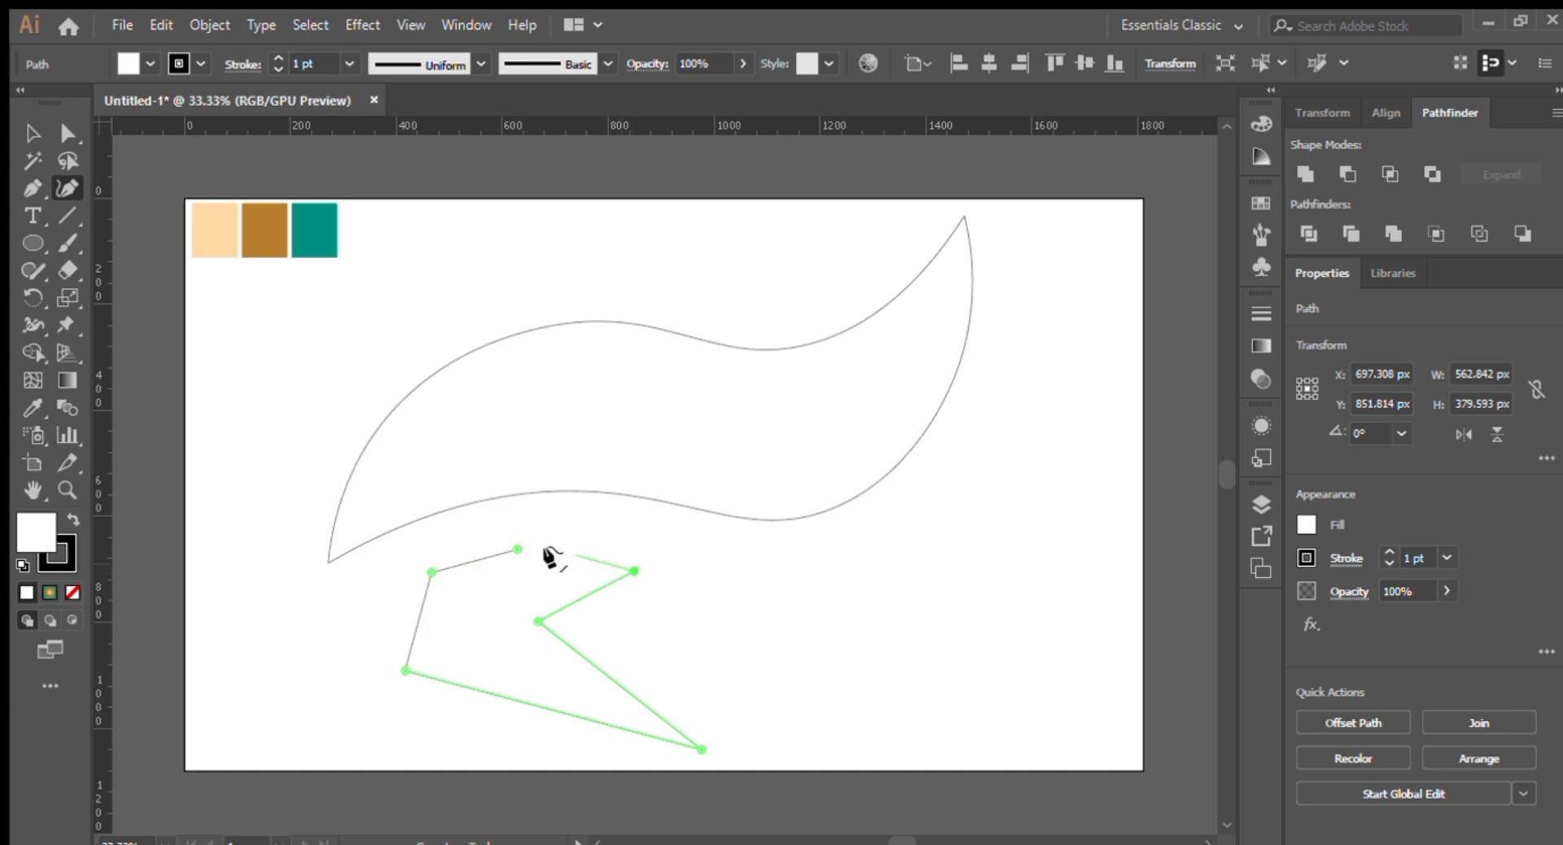
click(517, 548)
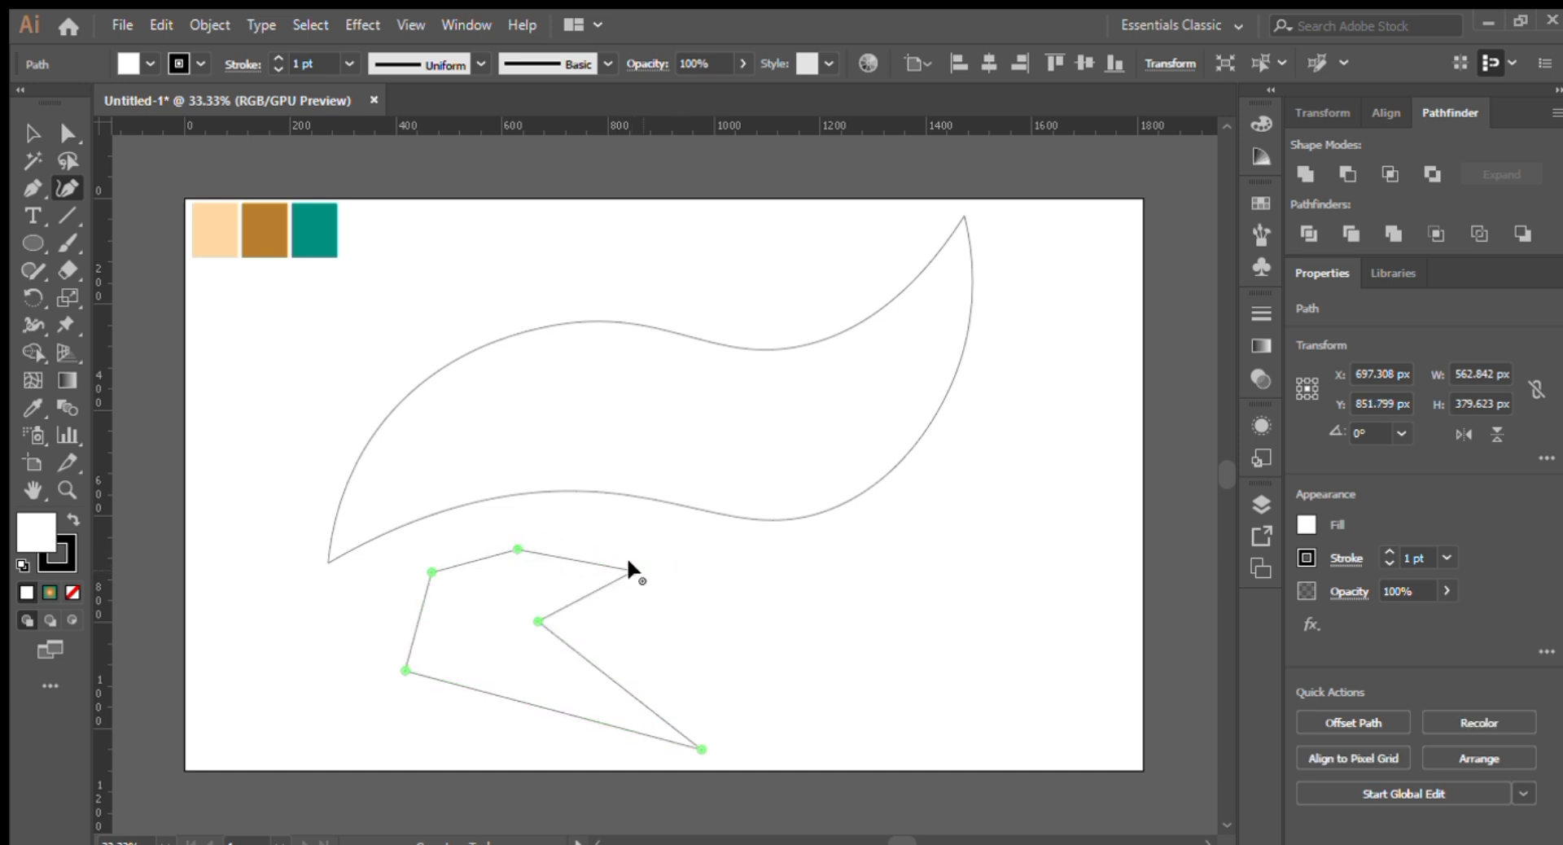
Step: Convert every corner of the lower outline to a smooth curve except the pointed lower-right tip
double_click(632, 570)
double_click(516, 548)
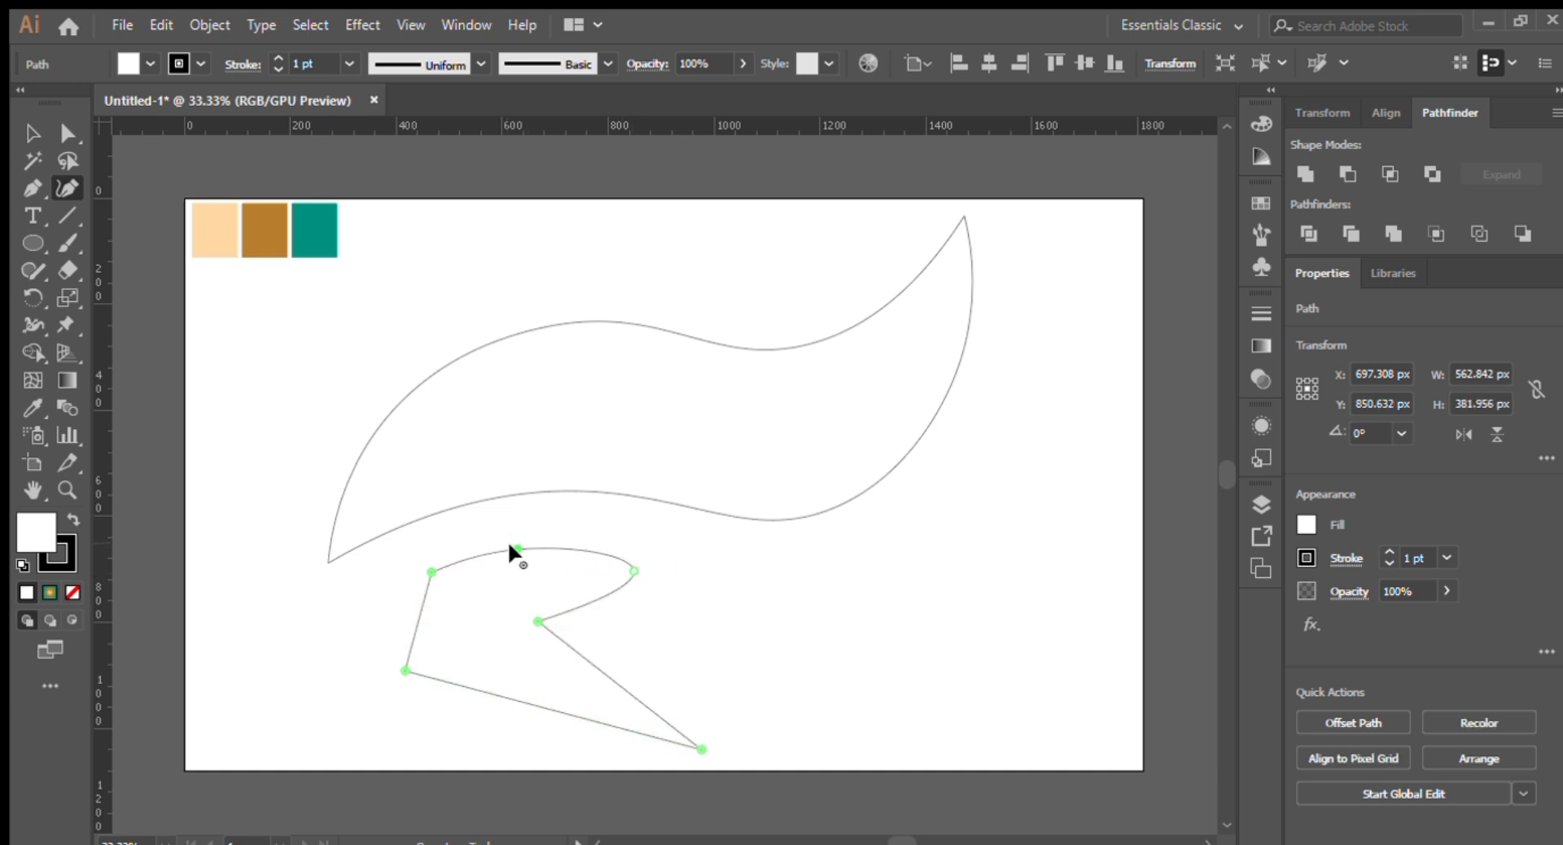
double_click(430, 571)
double_click(529, 615)
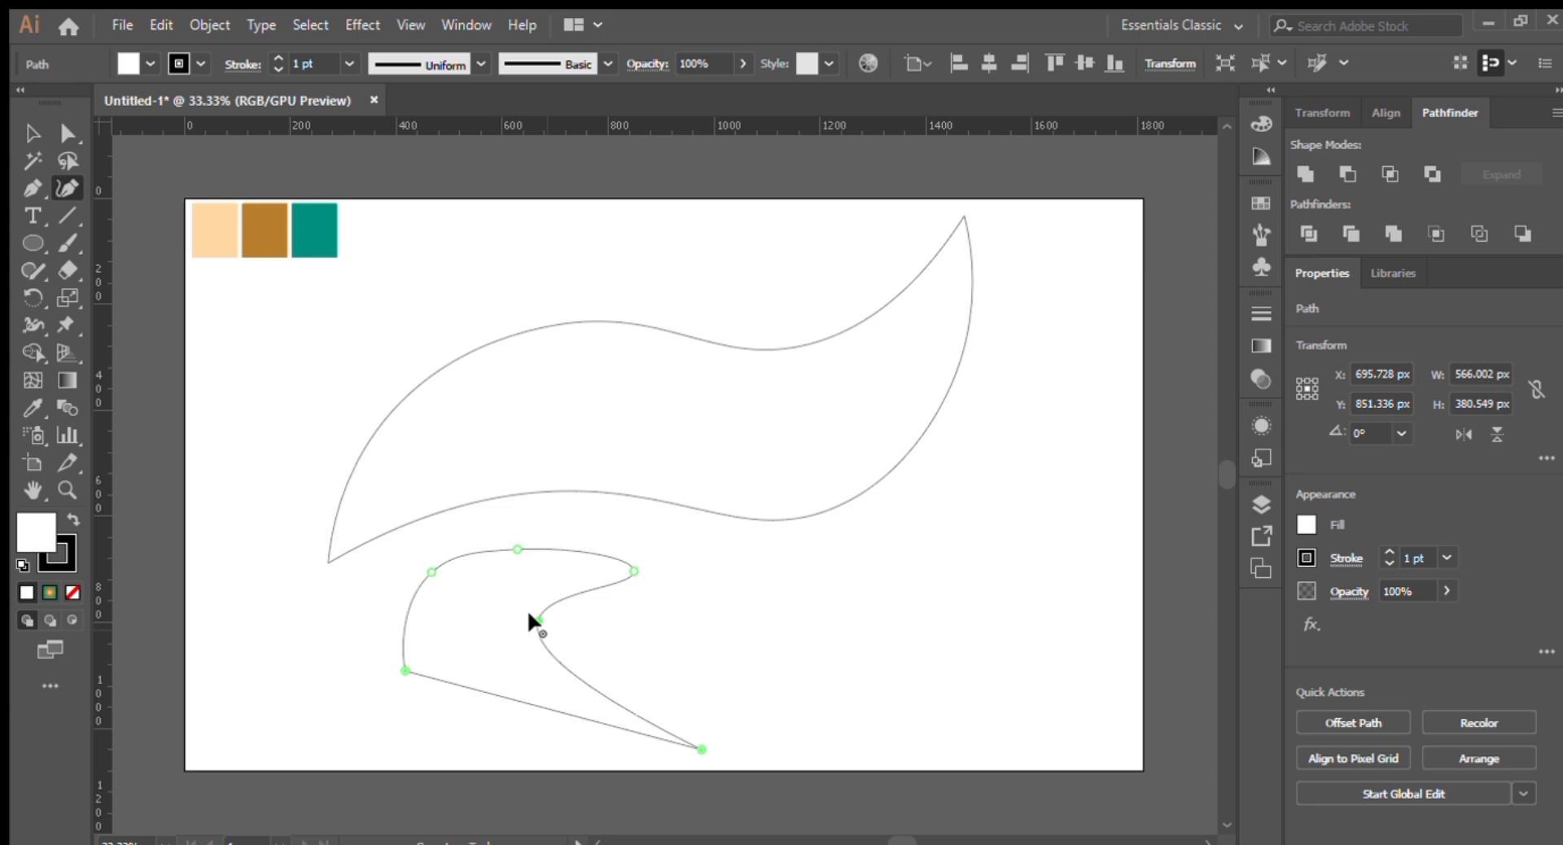
double_click(403, 668)
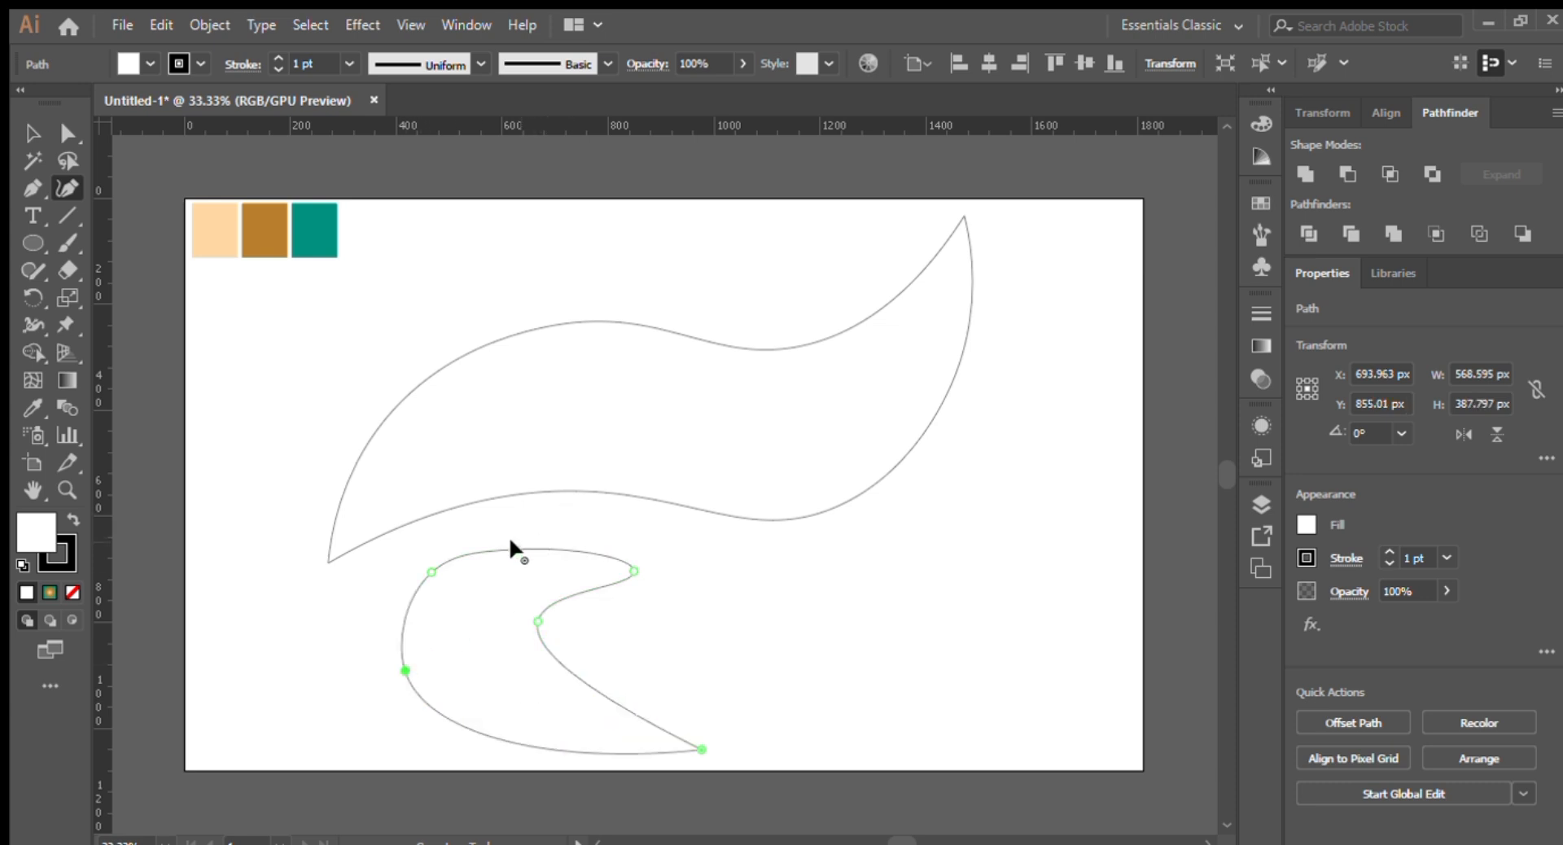
Step: Reshape the lower hook: raise its top, pull the upper-right lobe outward and move the inner notch down and to the right
drag(511, 547, 522, 506)
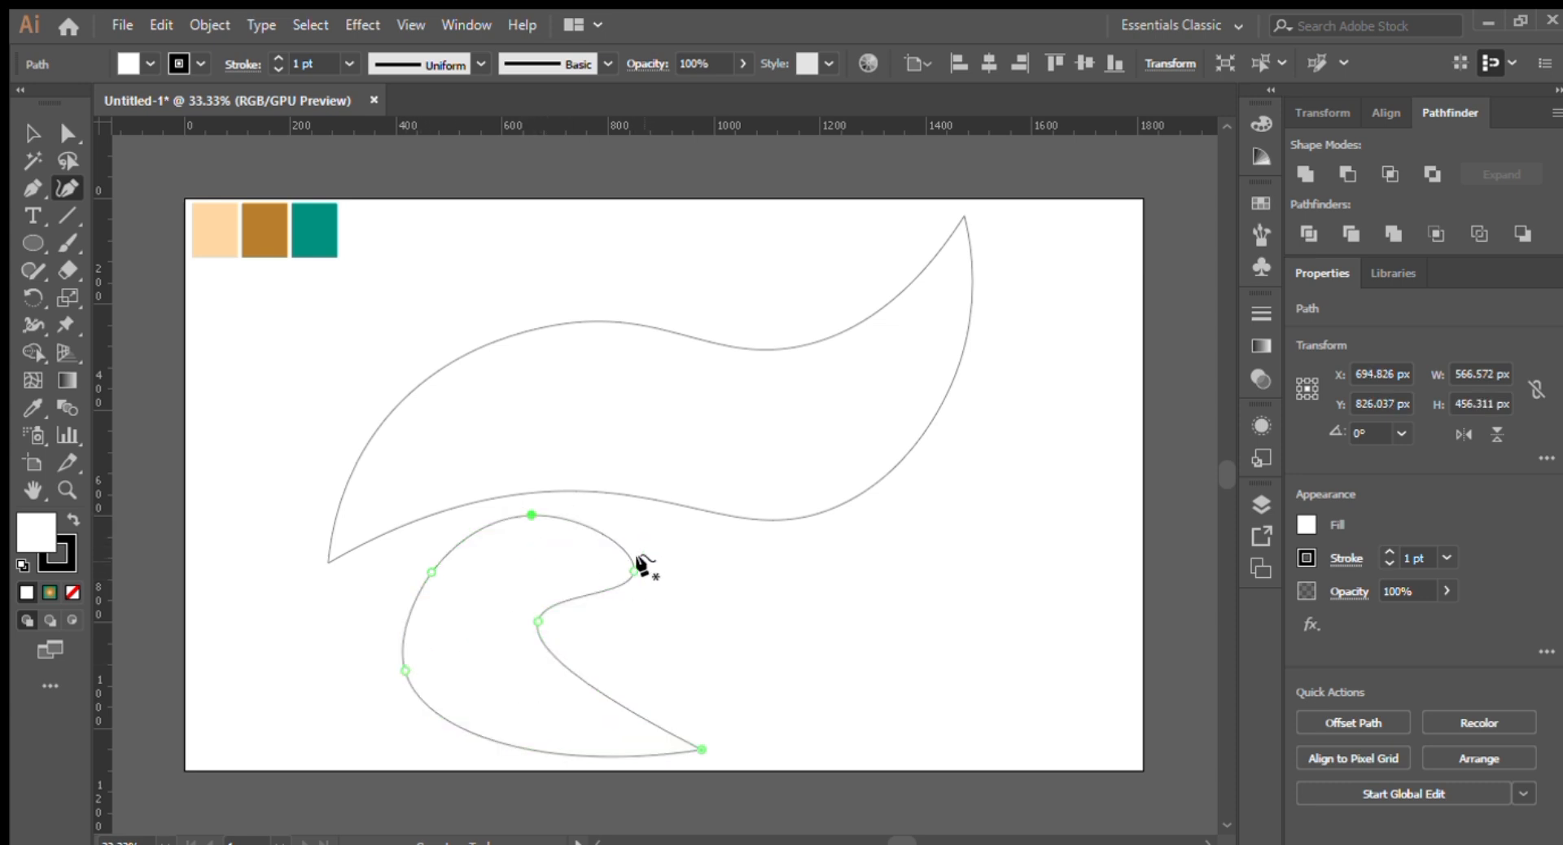
drag(622, 563, 616, 578)
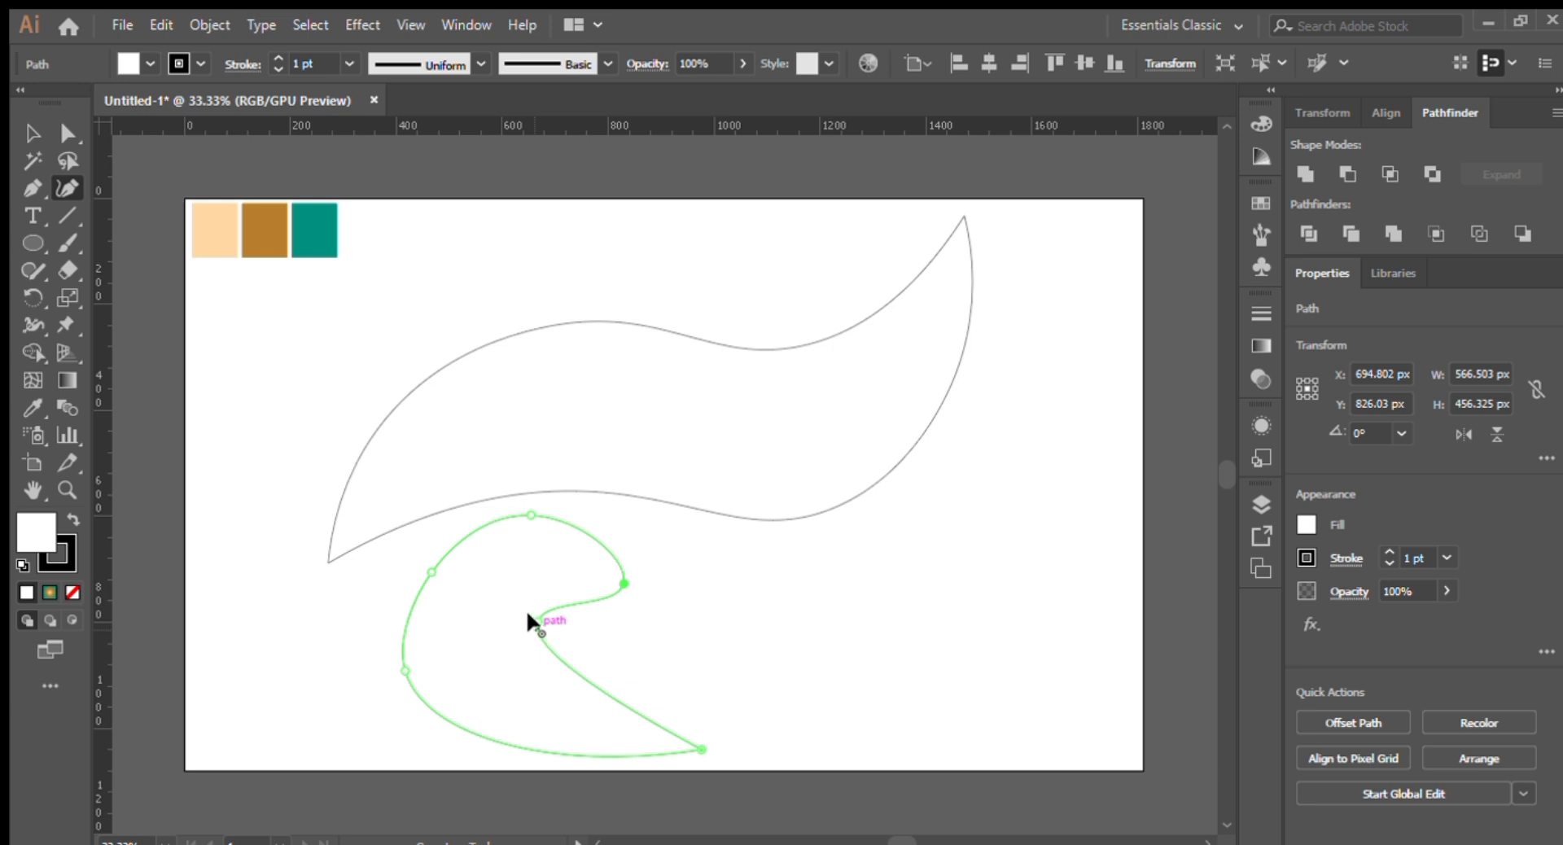
drag(528, 614, 552, 645)
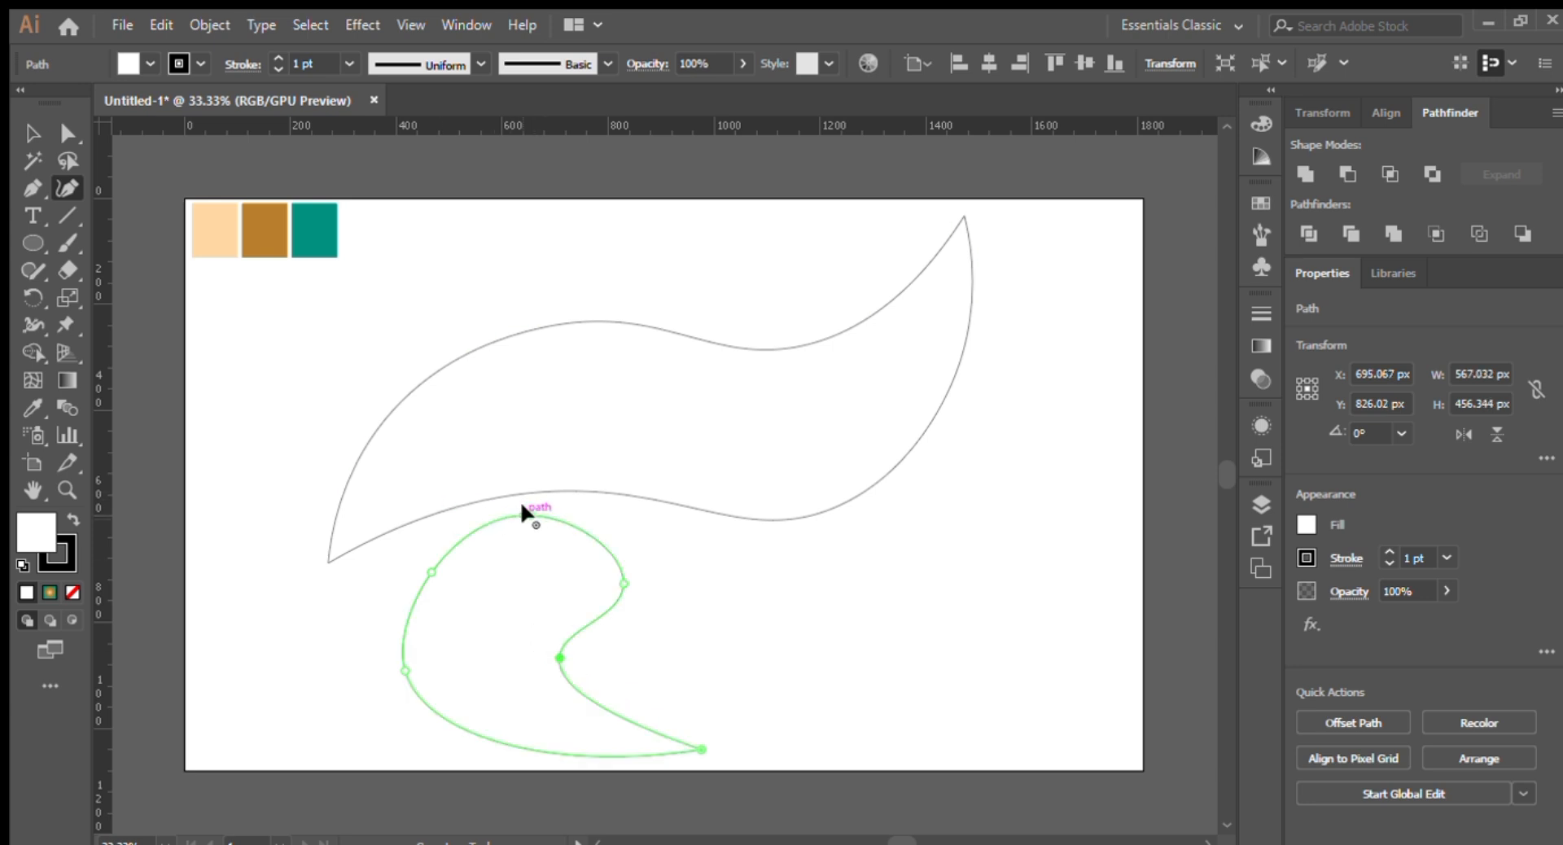
drag(523, 507, 555, 513)
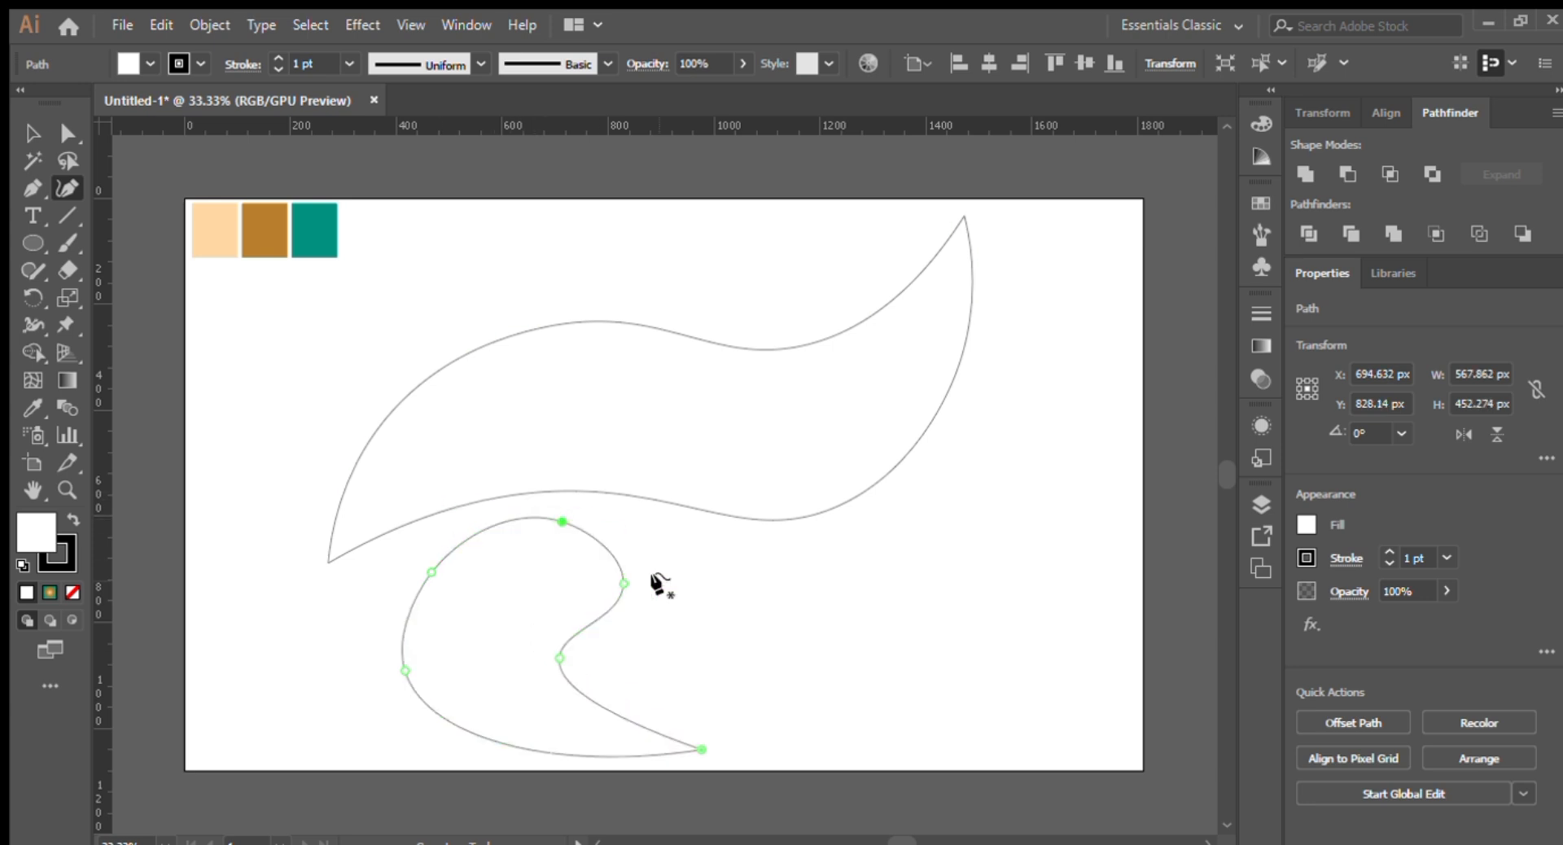
drag(622, 584, 662, 552)
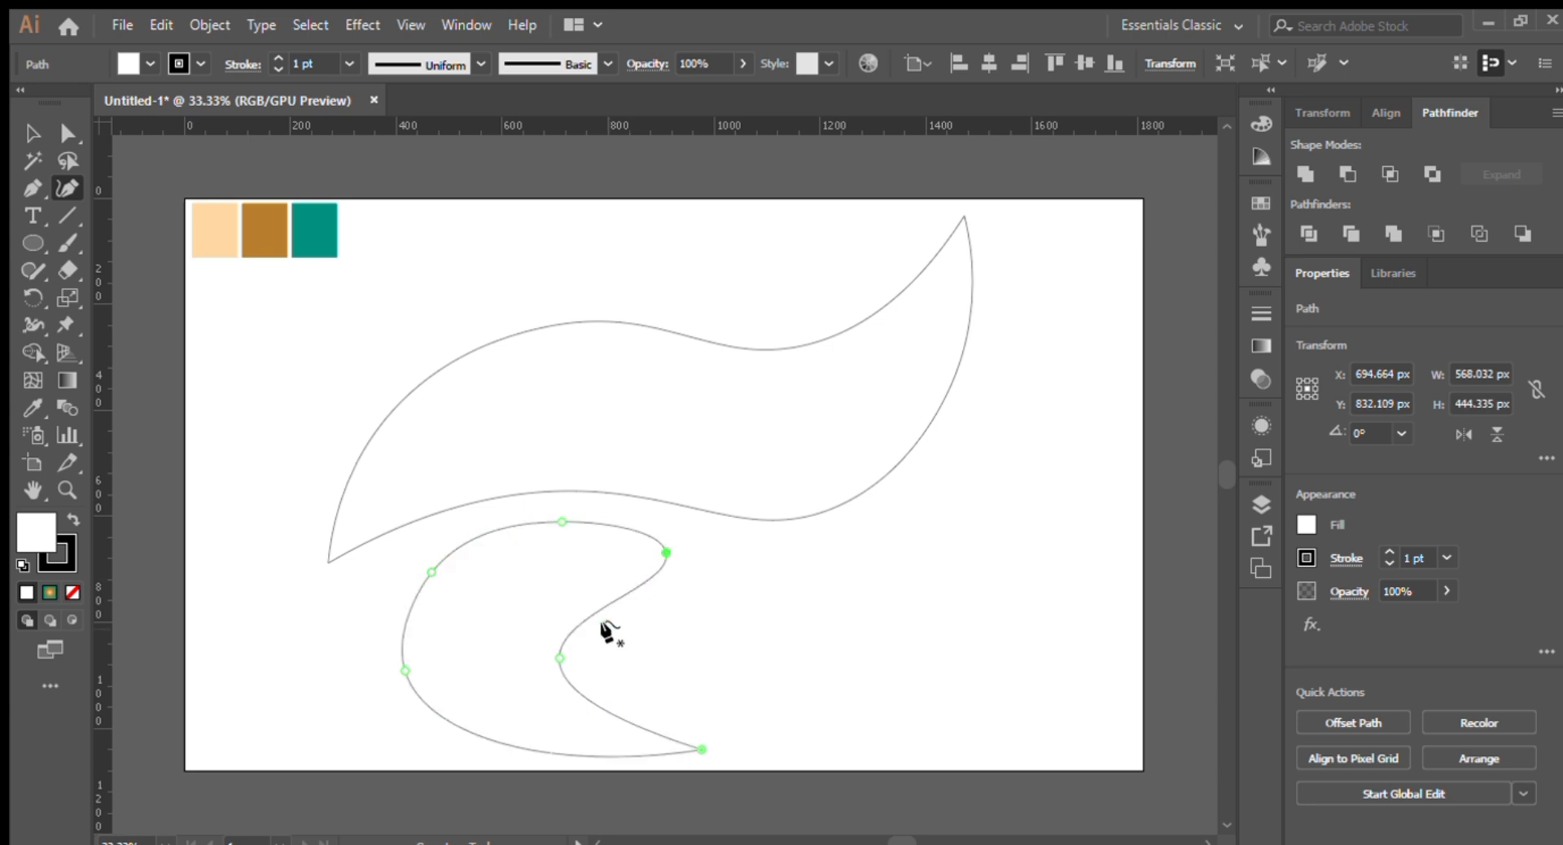
drag(560, 657, 616, 658)
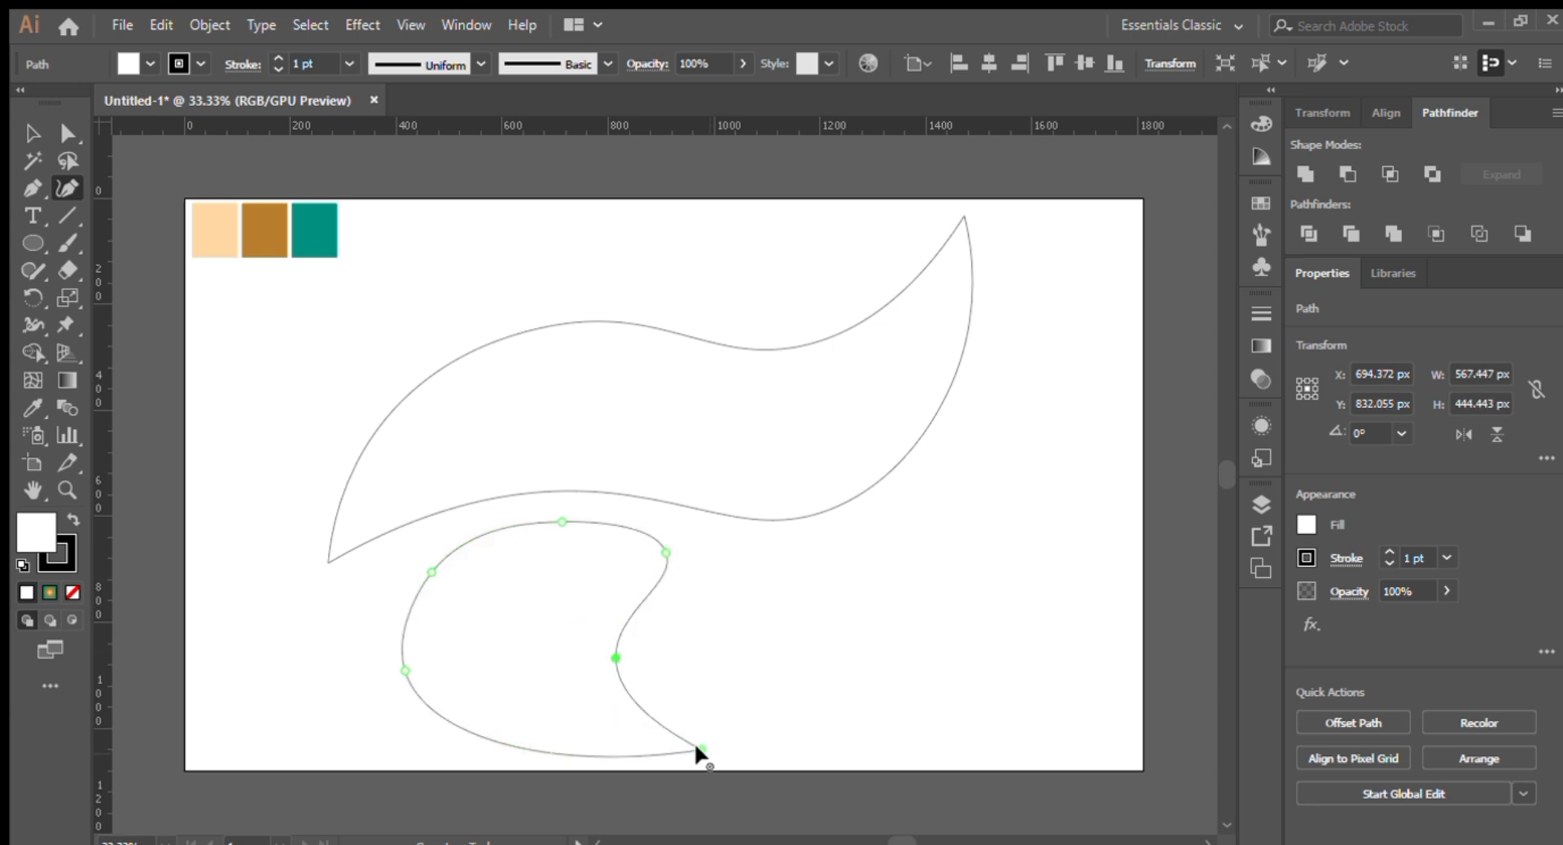
Step: Extend the hook's pointed tail to the right and push its upper-left and top curves outward, making it about 644 × 504 px
drag(698, 751, 739, 757)
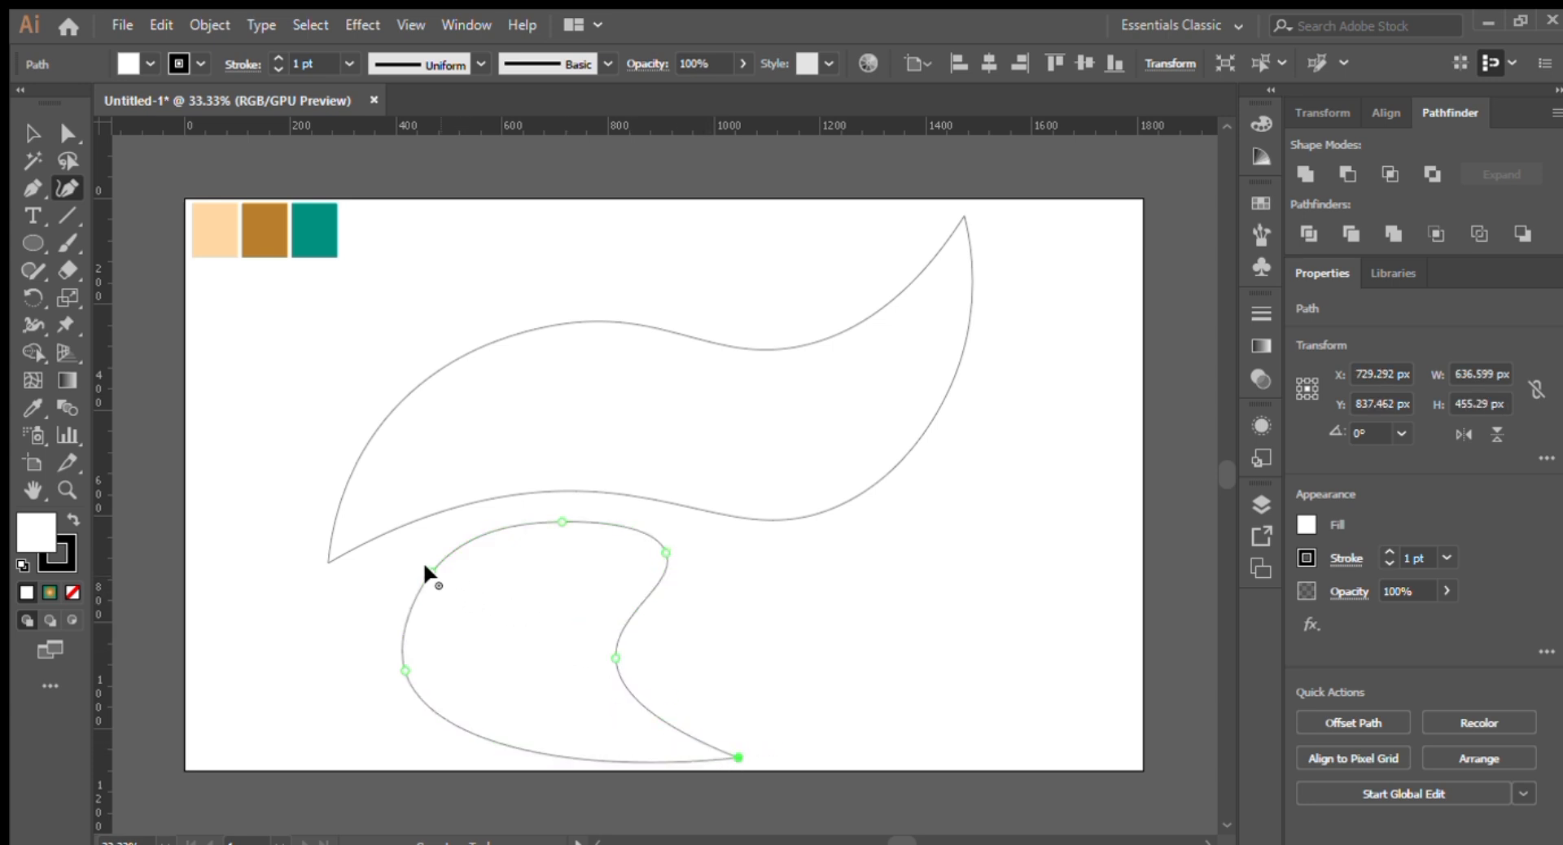
drag(424, 567, 408, 559)
drag(562, 522, 567, 494)
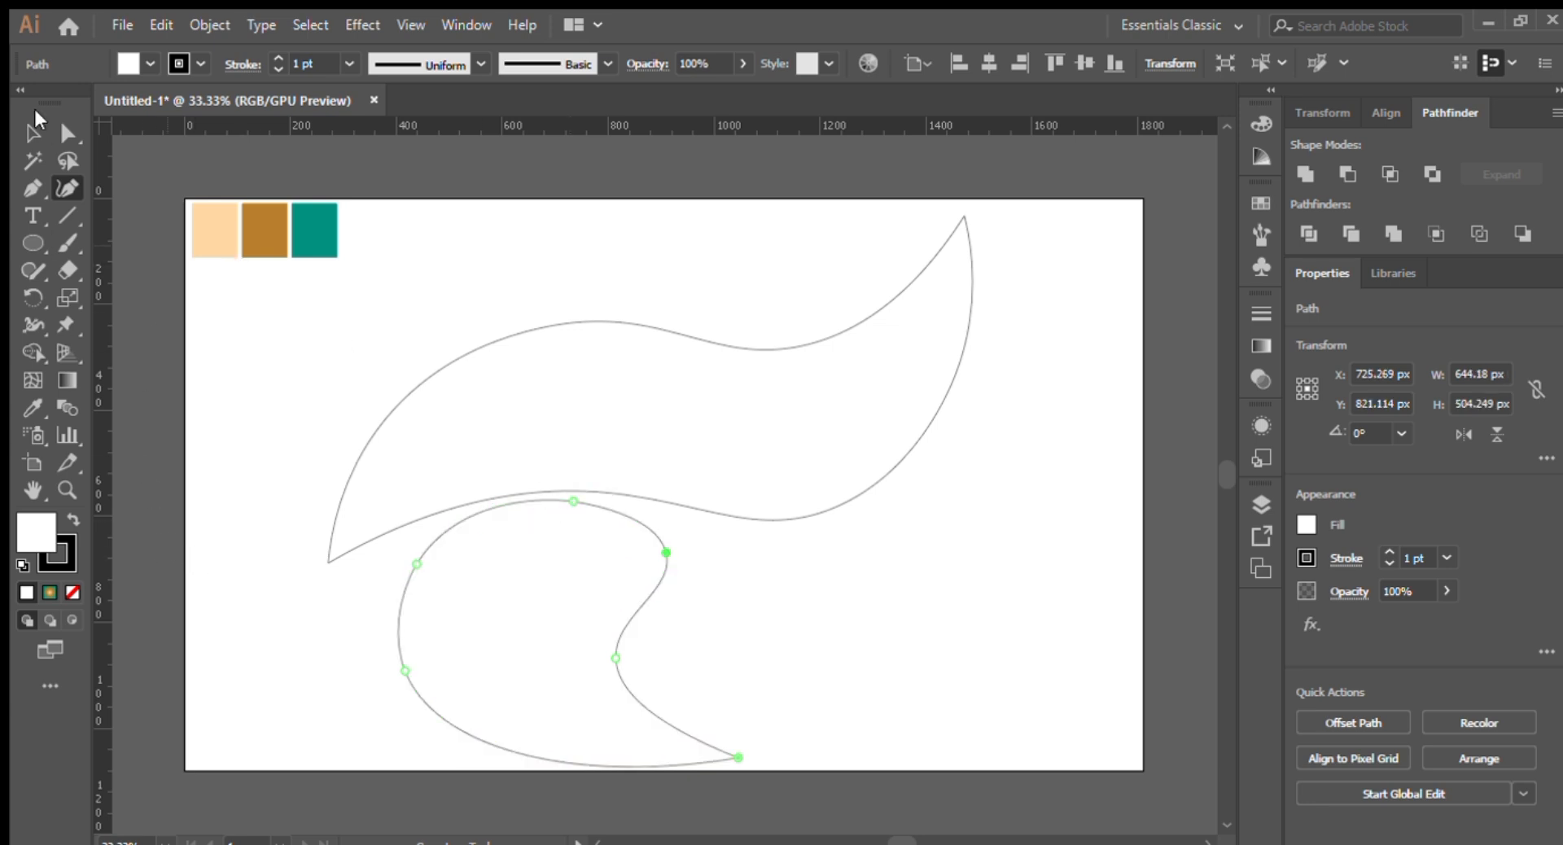
Step: Nudge the wave shape upward to leave a narrow gap above the hook's rounded top
click(33, 130)
click(626, 384)
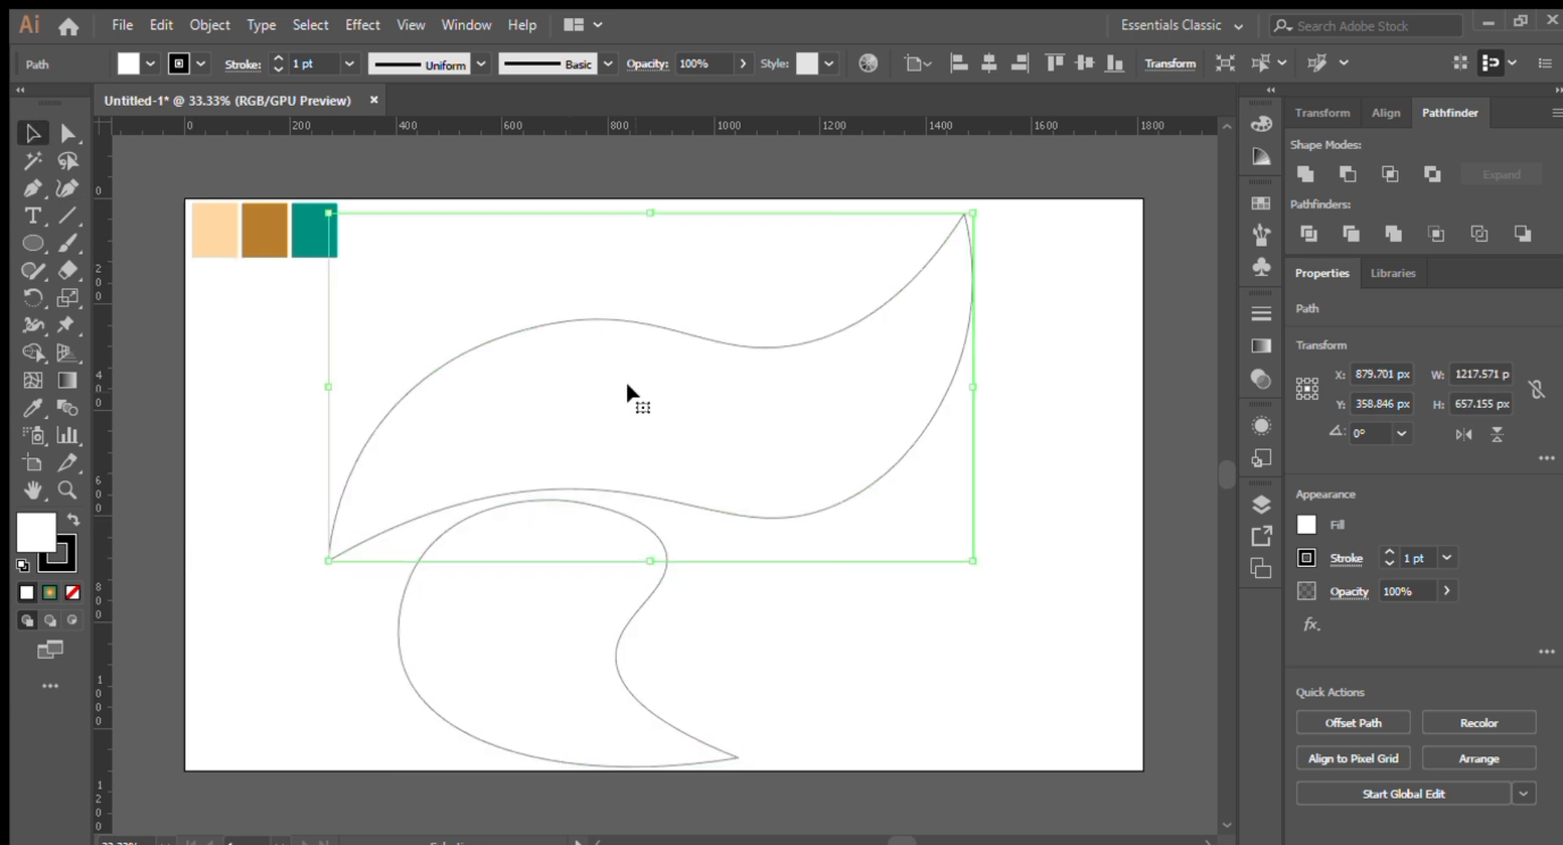
key(Up)
key(Up)
key(Up)
key(Up)
key(Up)
key(Up)
key(Up)
key(Up)
key(Up)
key(Up)
key(Up)
key(Up)
key(Up)
key(Up)
key(Up)
key(Up)
key(Up)
key(Up)
key(Up)
key(Up)
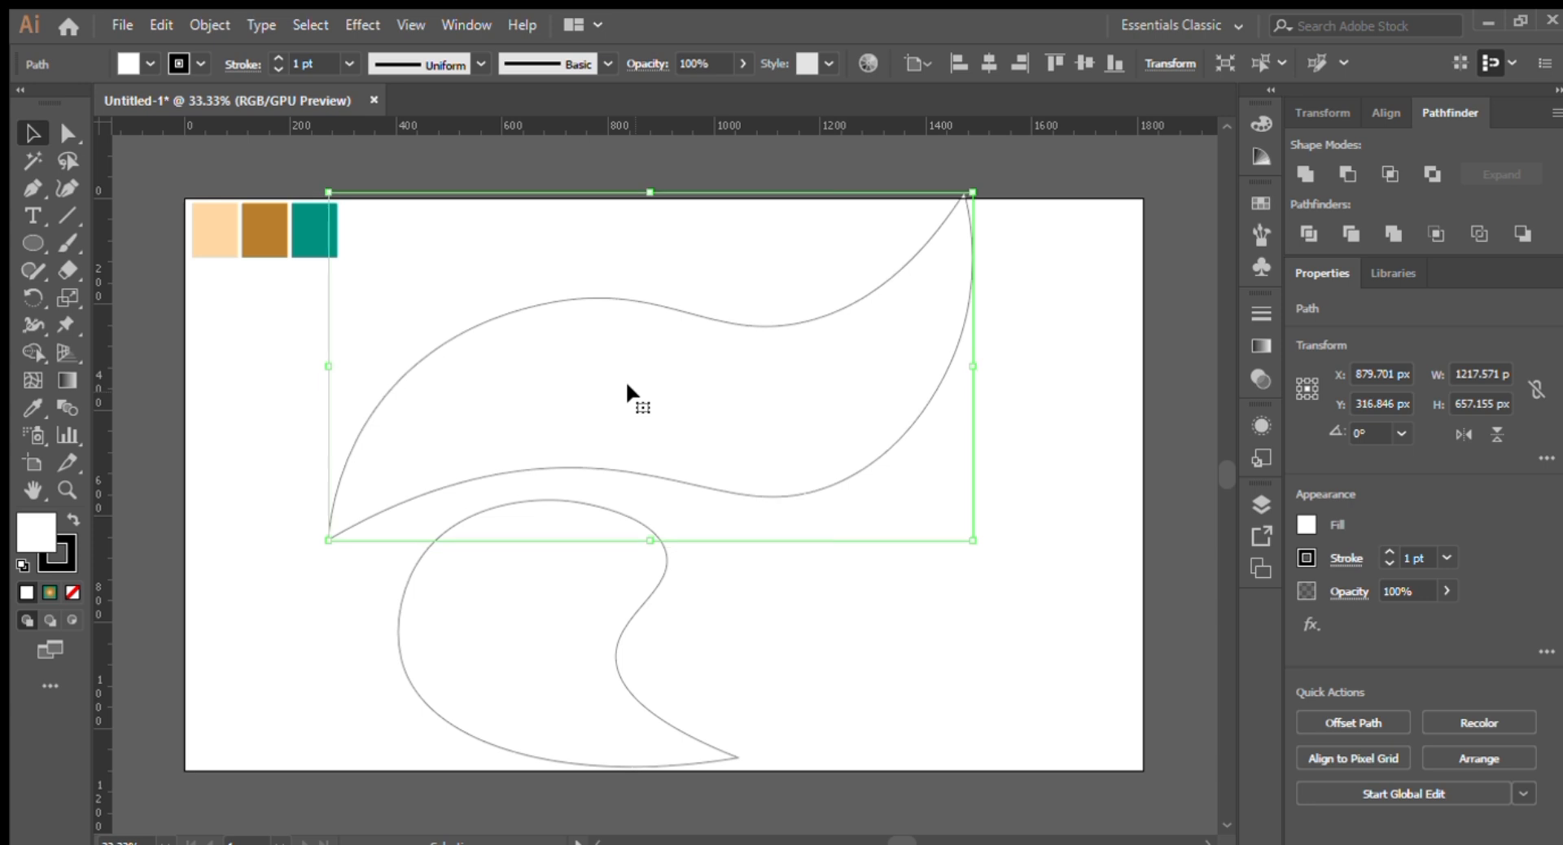
key(Down)
key(Down)
key(Down)
key(Down)
key(Down)
key(Down)
key(Down)
key(Down)
key(Down)
Step: Scale the wave and hook down together to about 1064 × 944 px and reposition the pair higher on the artboard
click(562, 676)
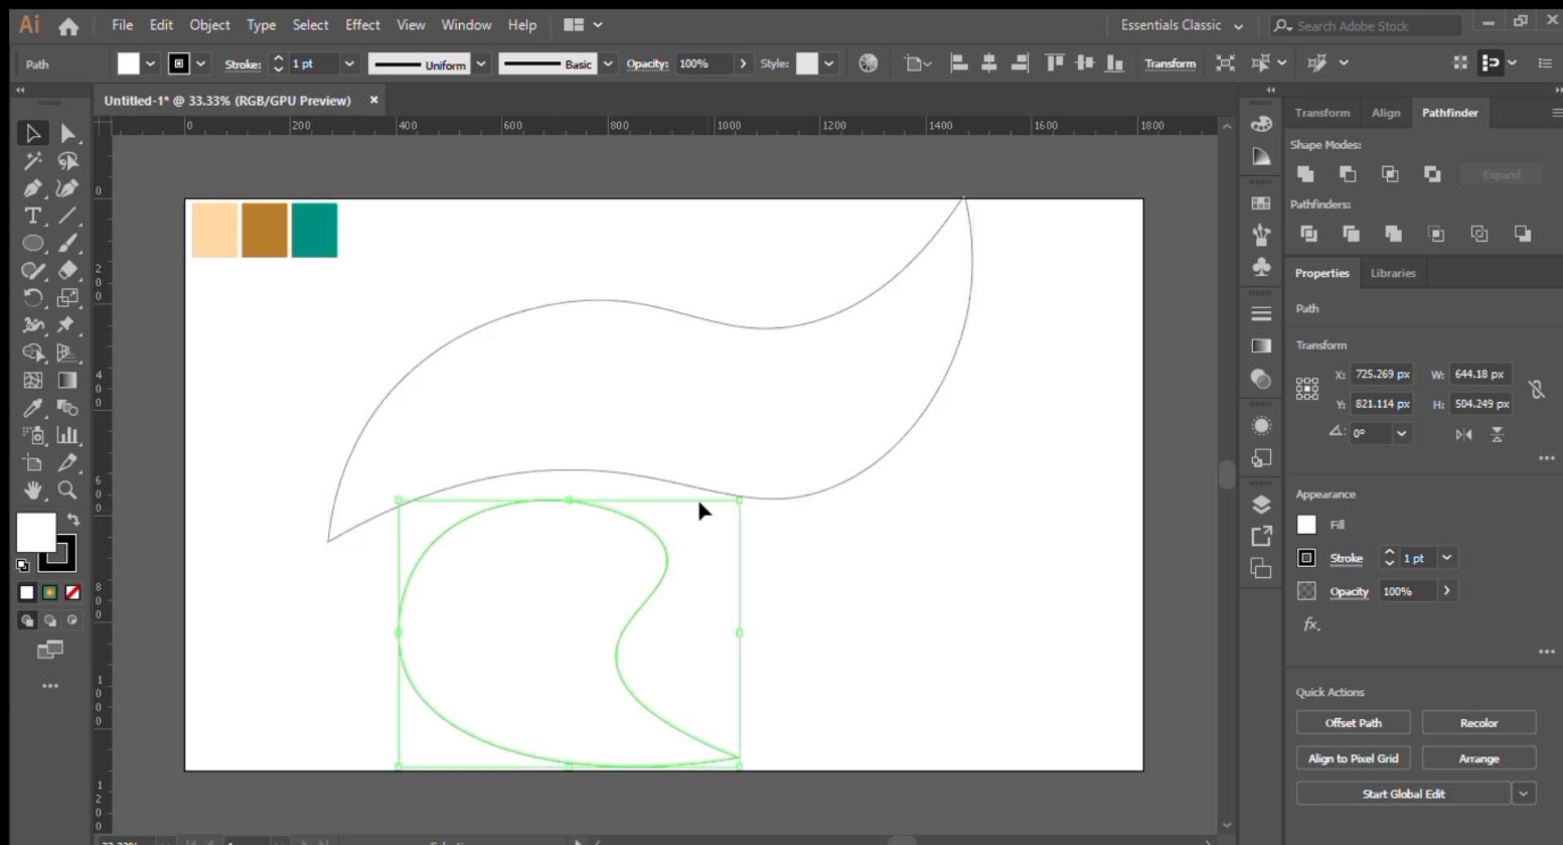
shift+click(723, 472)
drag(975, 191, 950, 263)
drag(667, 411, 696, 349)
click(700, 570)
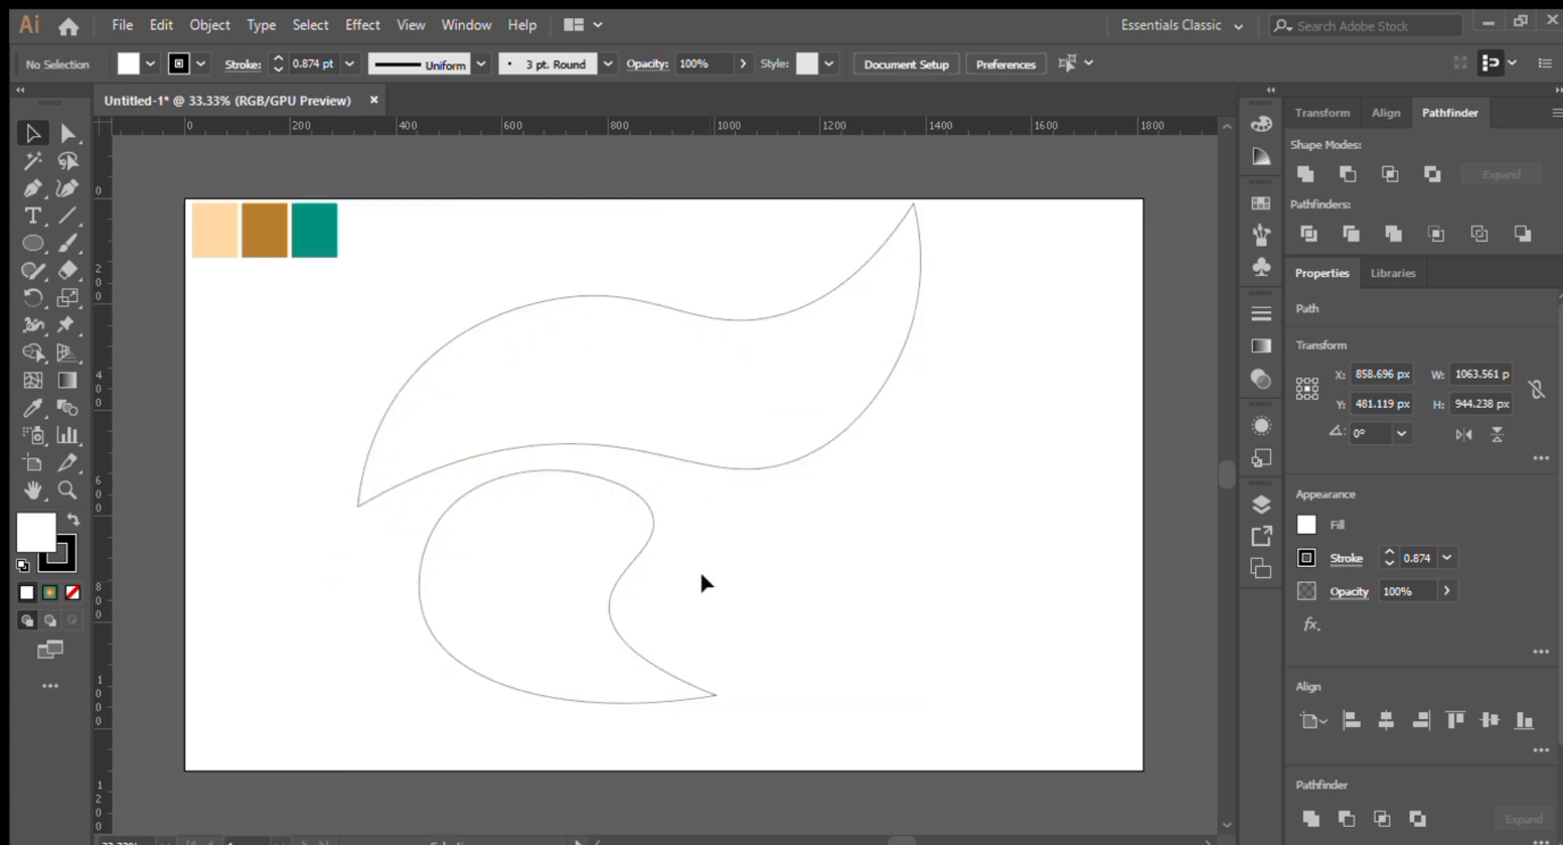
Step: Stretch the hook's pointed tail down and to the right with the Curvature tool, making the shape about 592 × 490 px
click(600, 574)
click(67, 188)
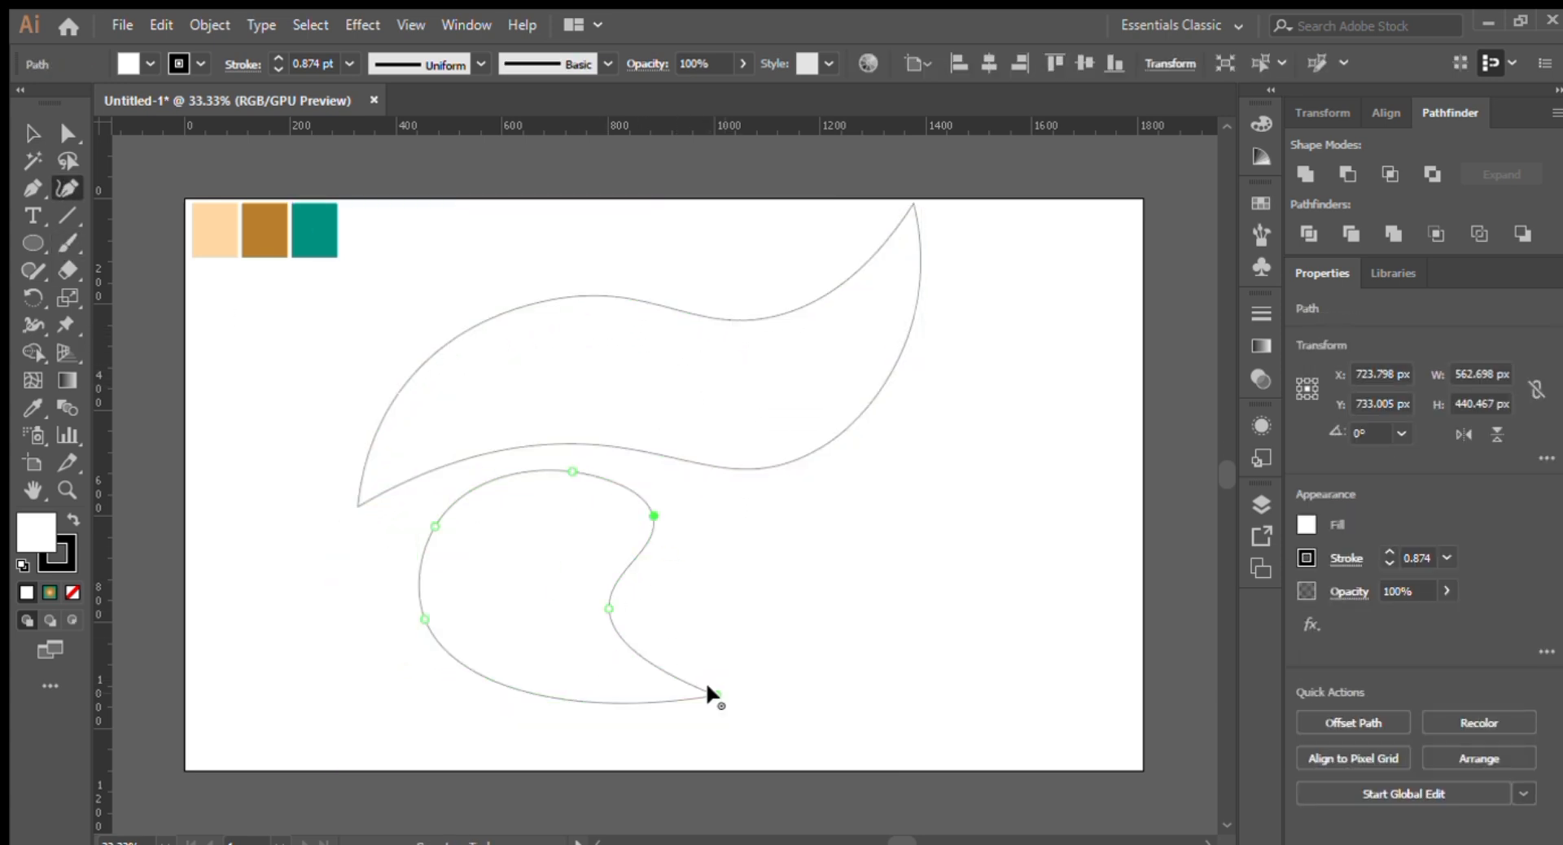
drag(709, 694, 730, 726)
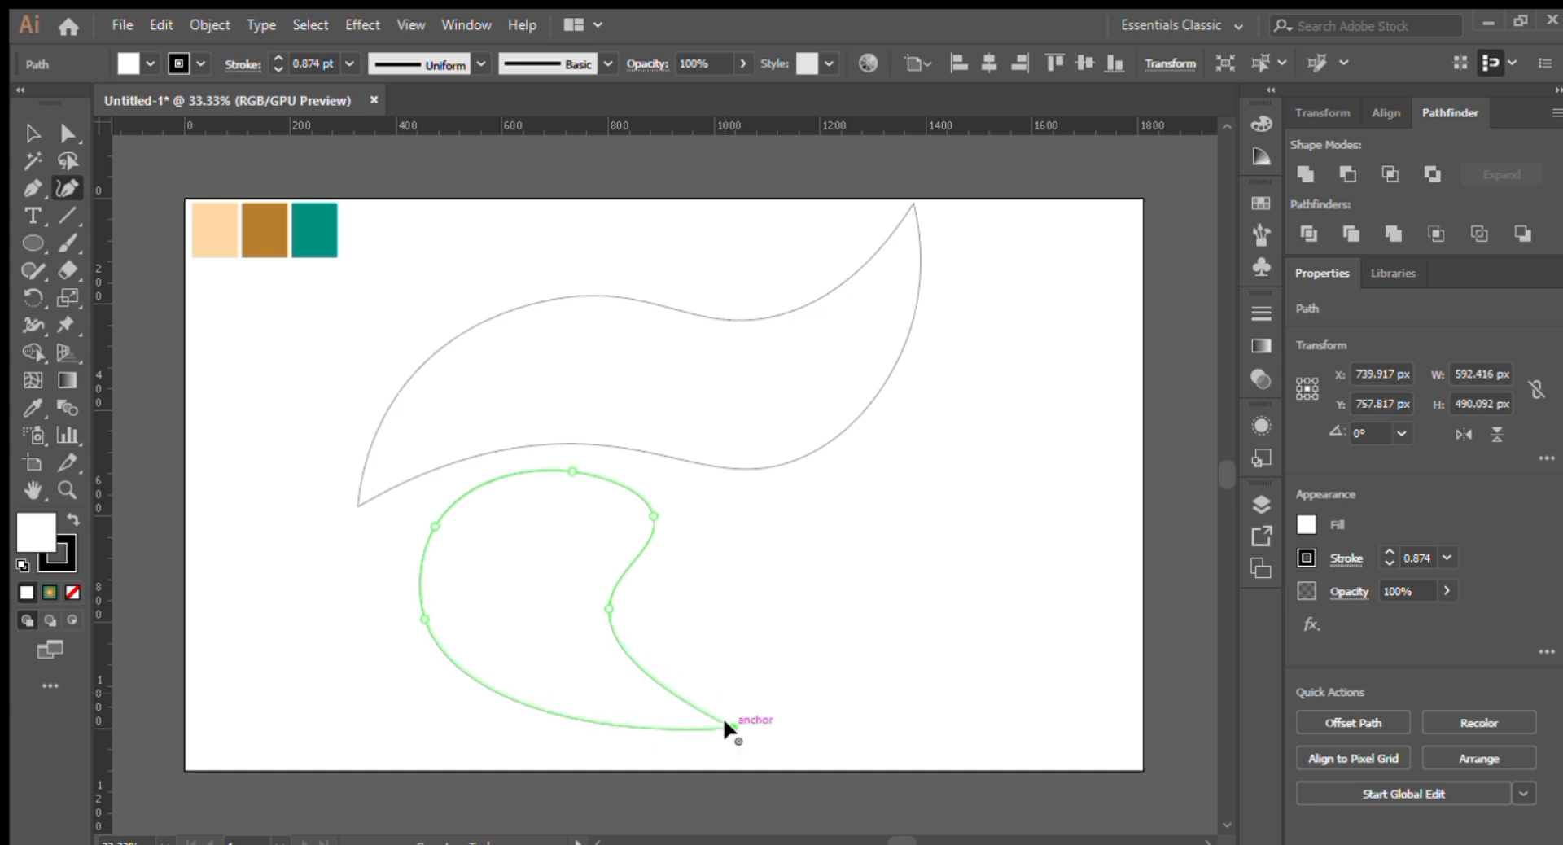
Step: Refine the hook's inner bend, and outline a closed seven-point shape right of the wave, about 577 × 855 px, with the Curvature tool
drag(607, 608, 613, 618)
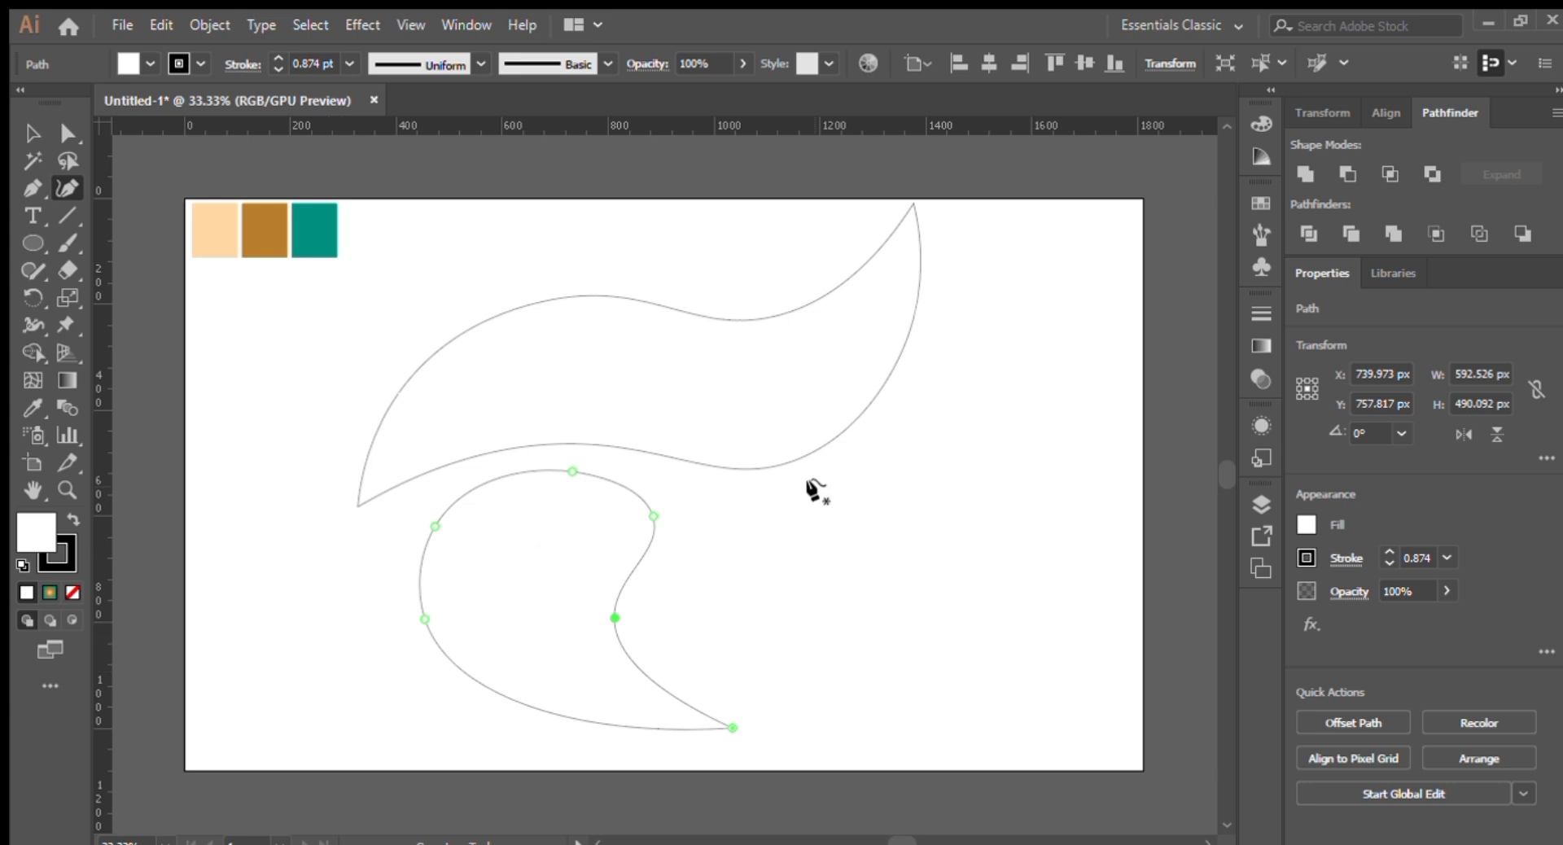
click(739, 486)
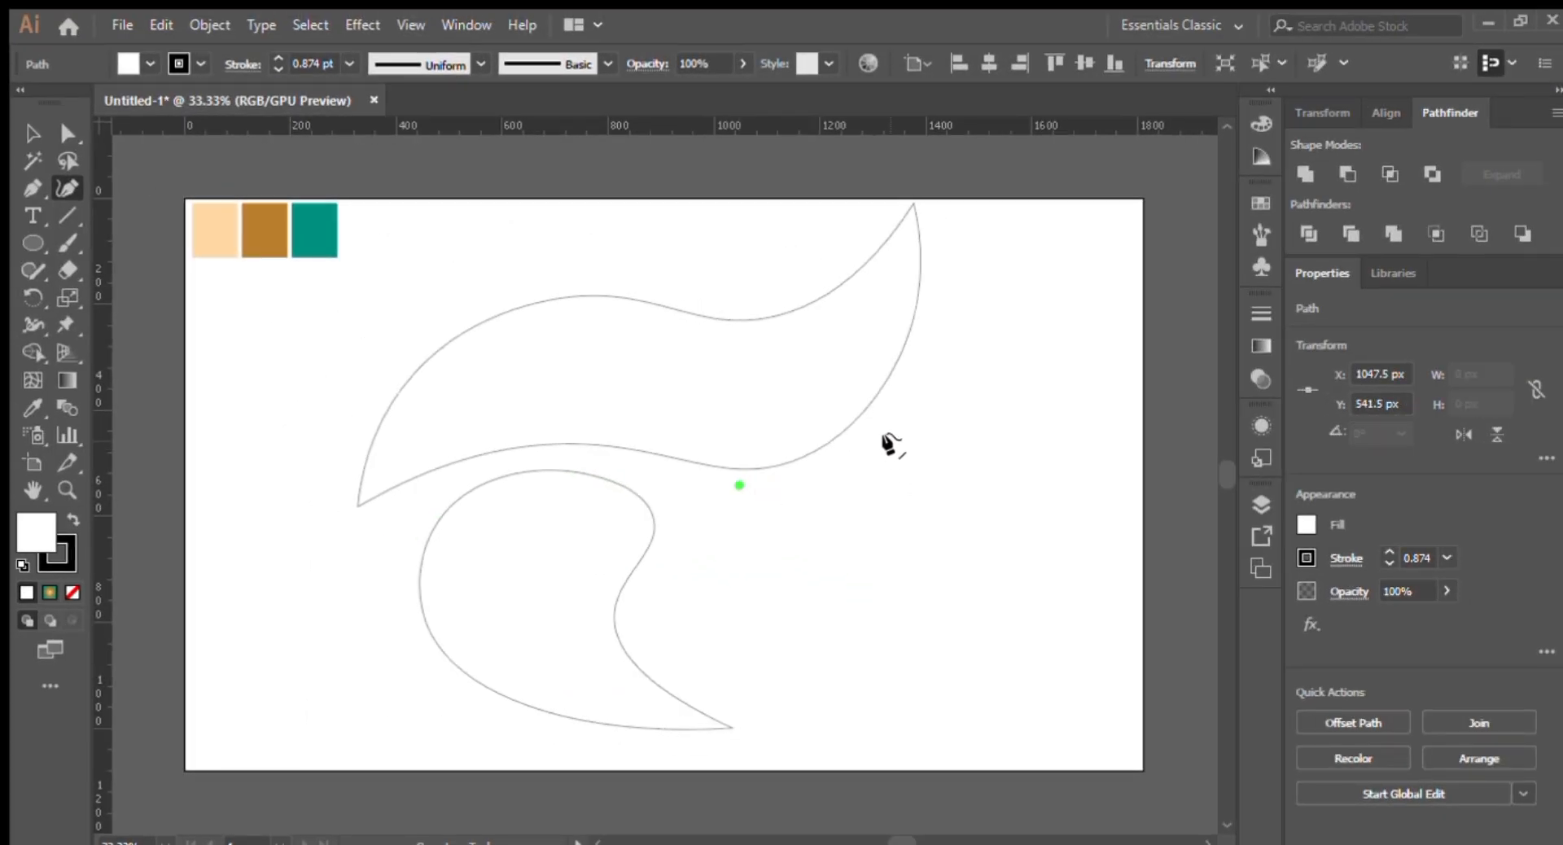
click(890, 440)
drag(939, 315, 925, 218)
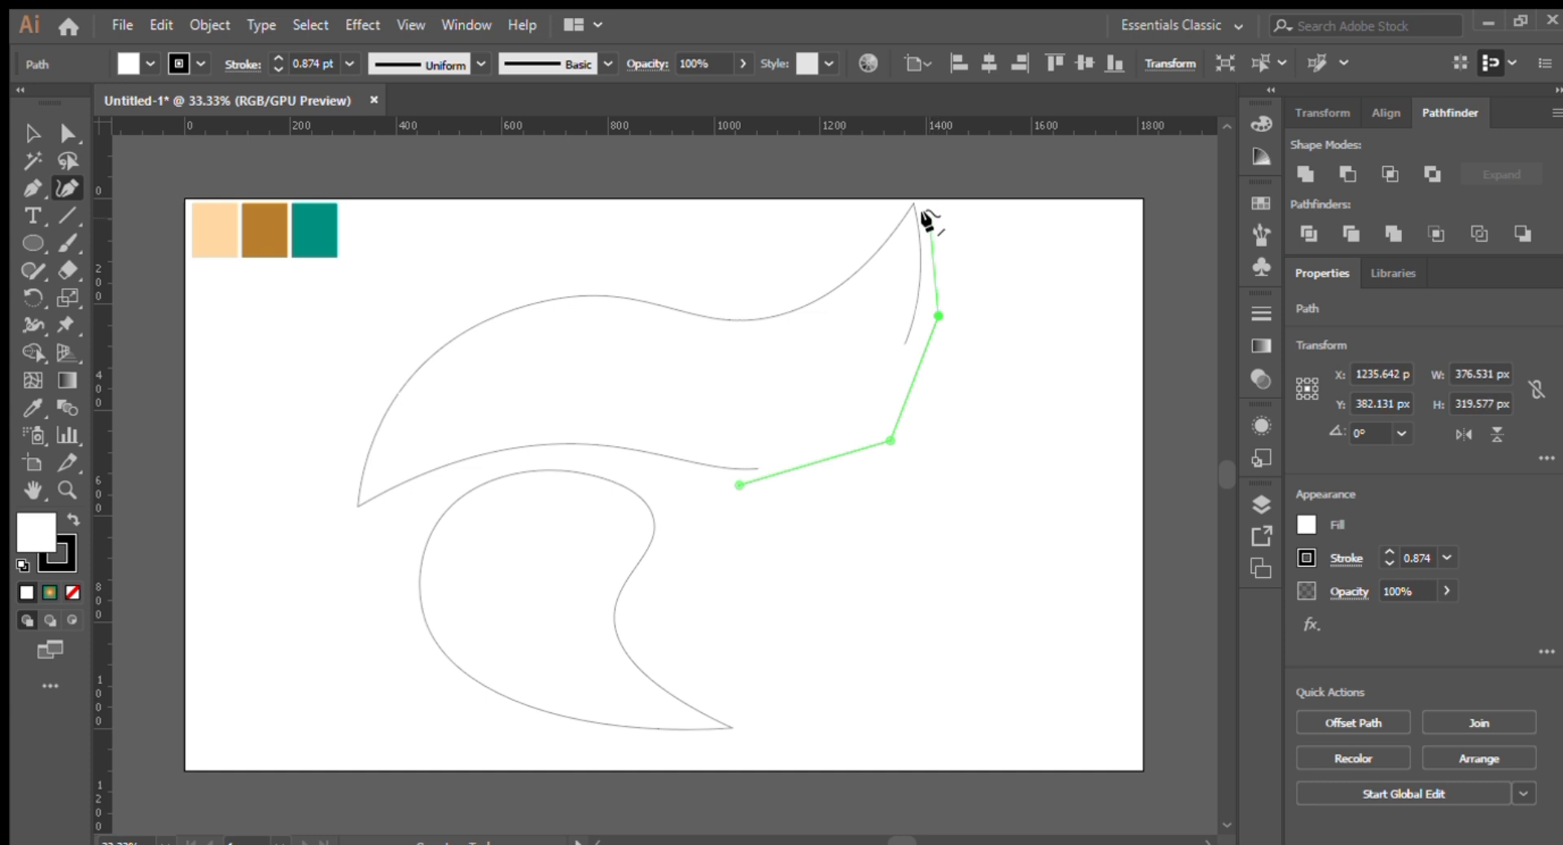
click(928, 214)
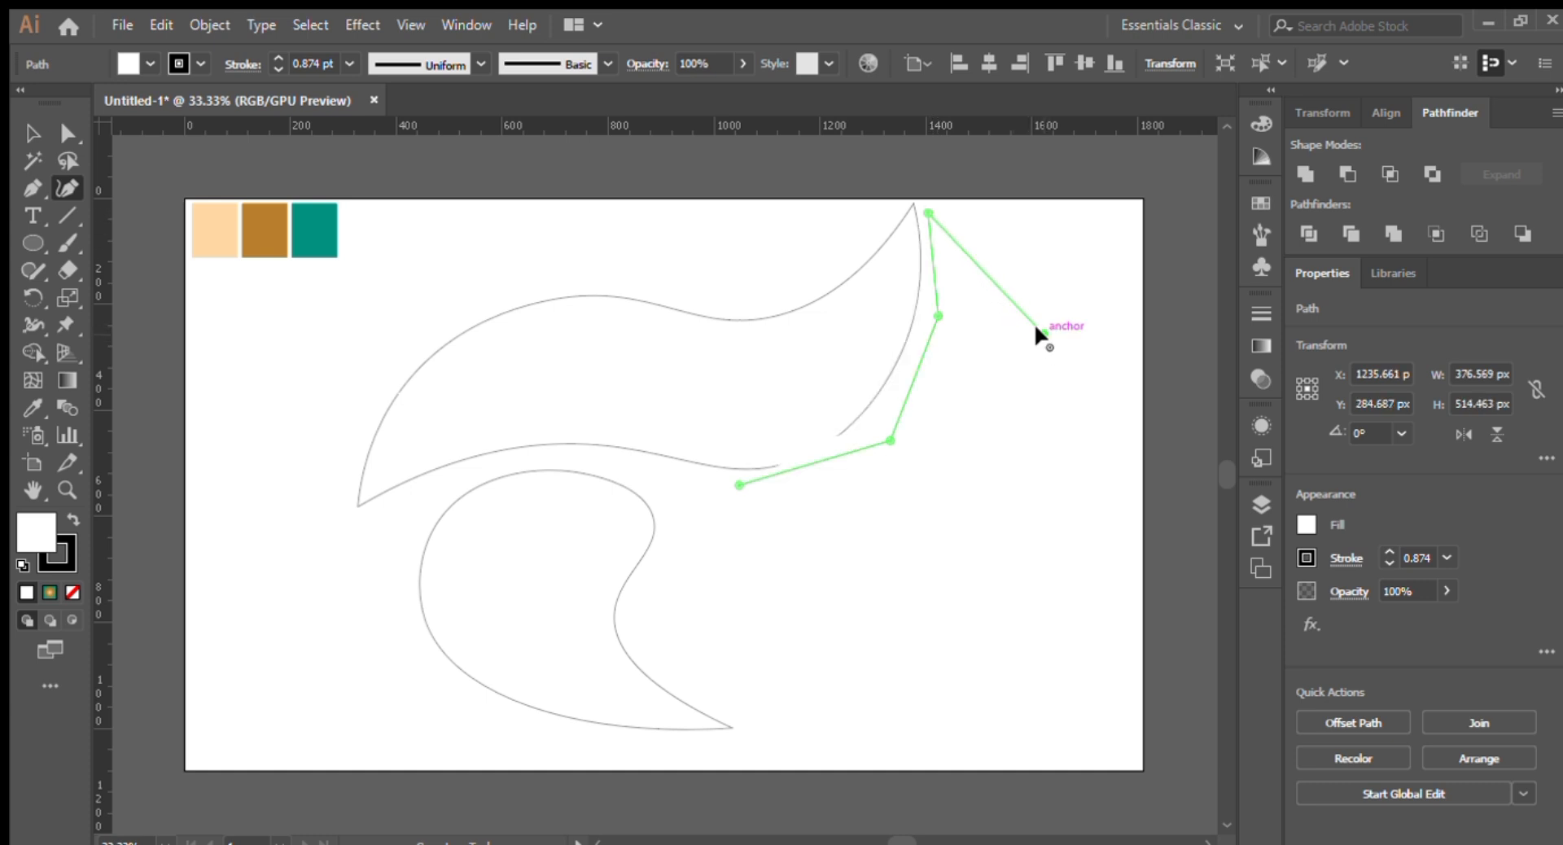
click(1045, 334)
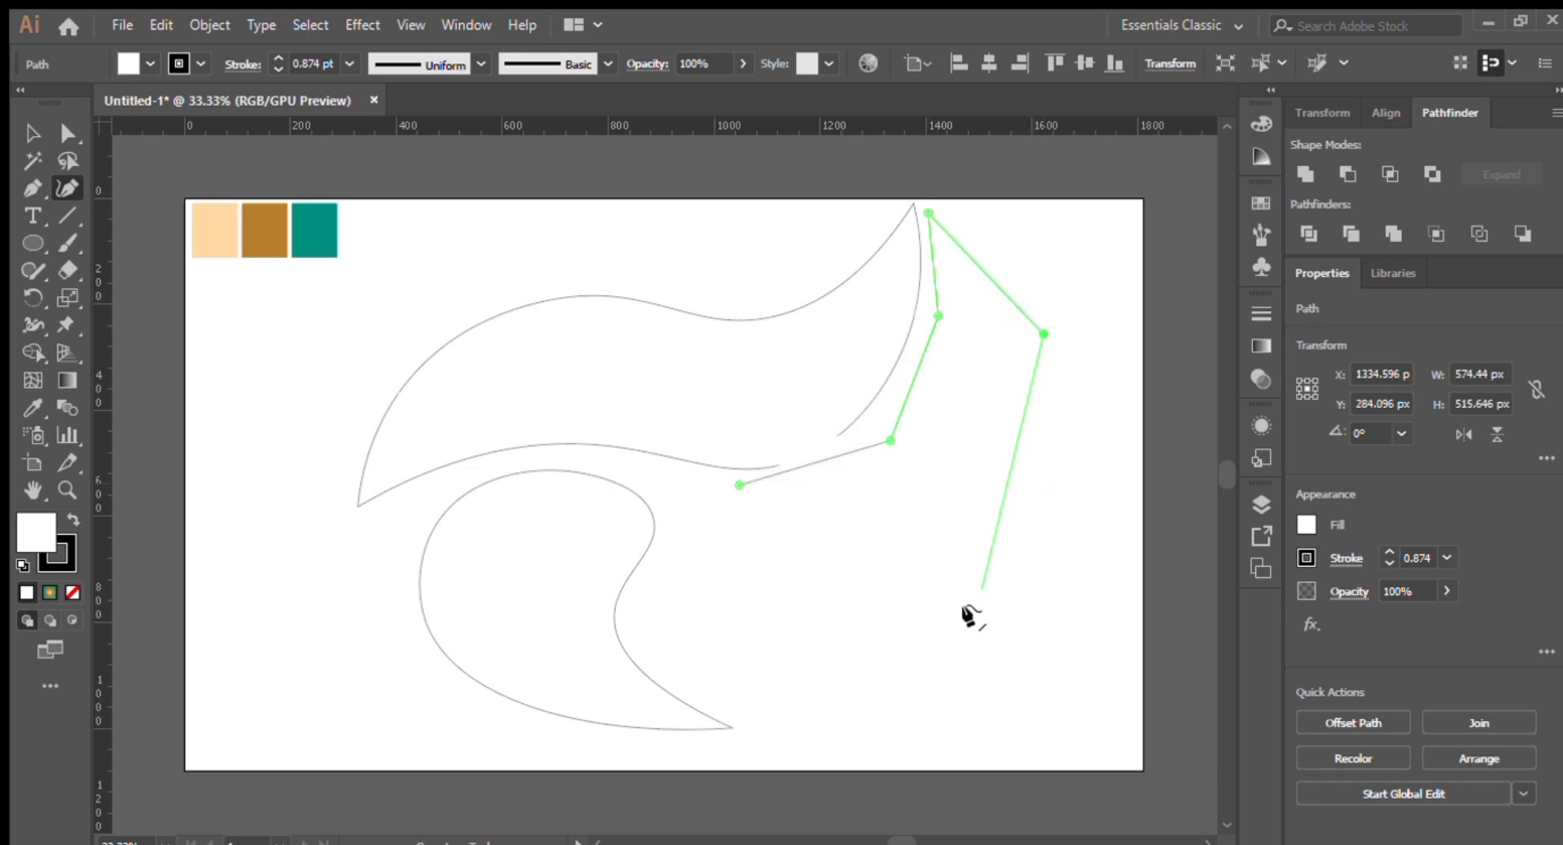
click(944, 662)
click(932, 503)
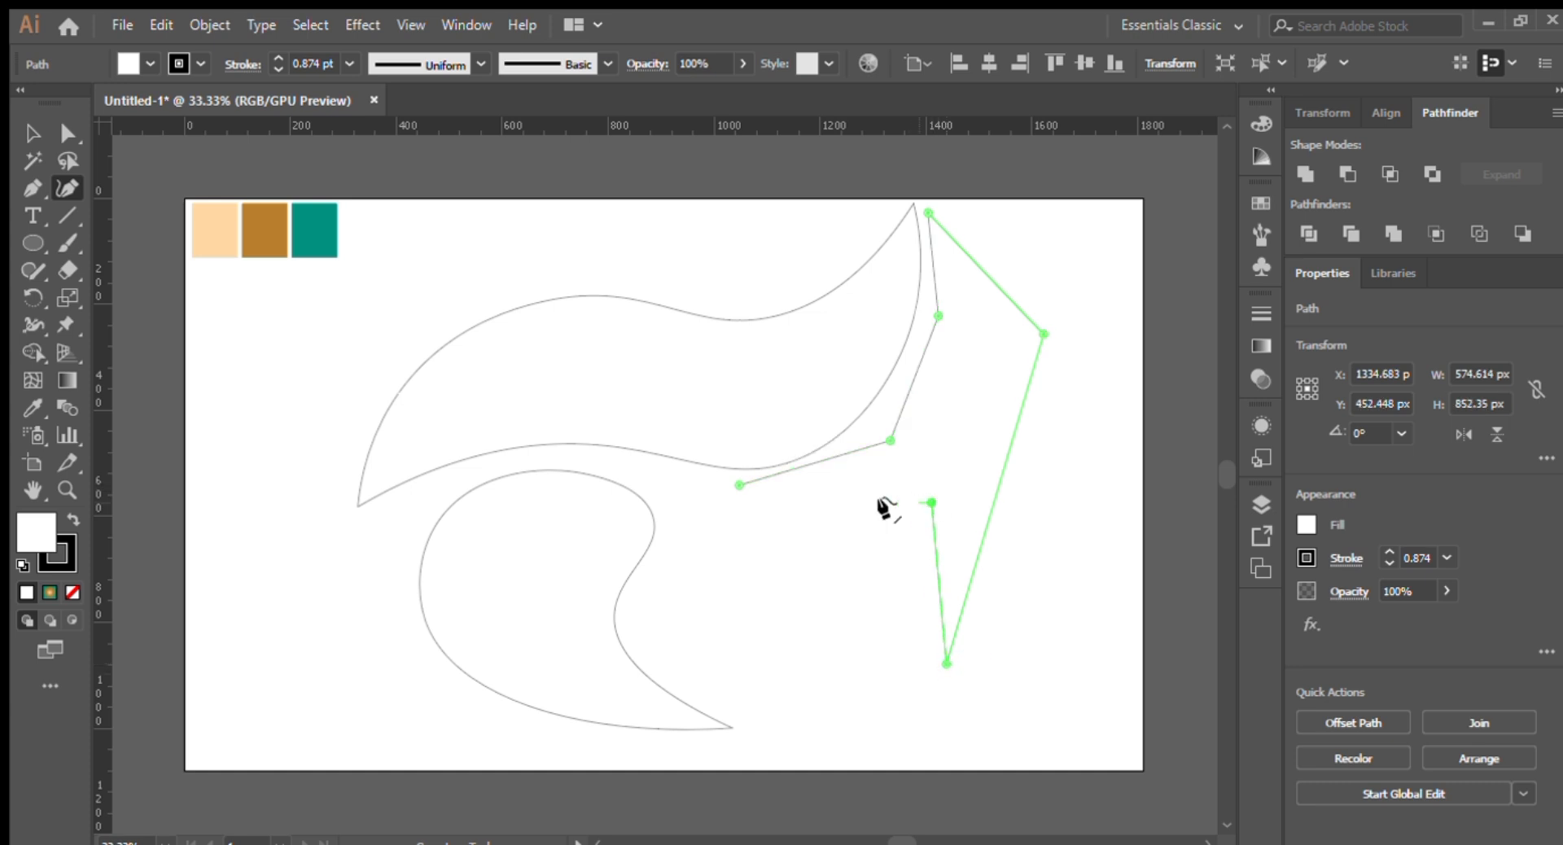
click(739, 486)
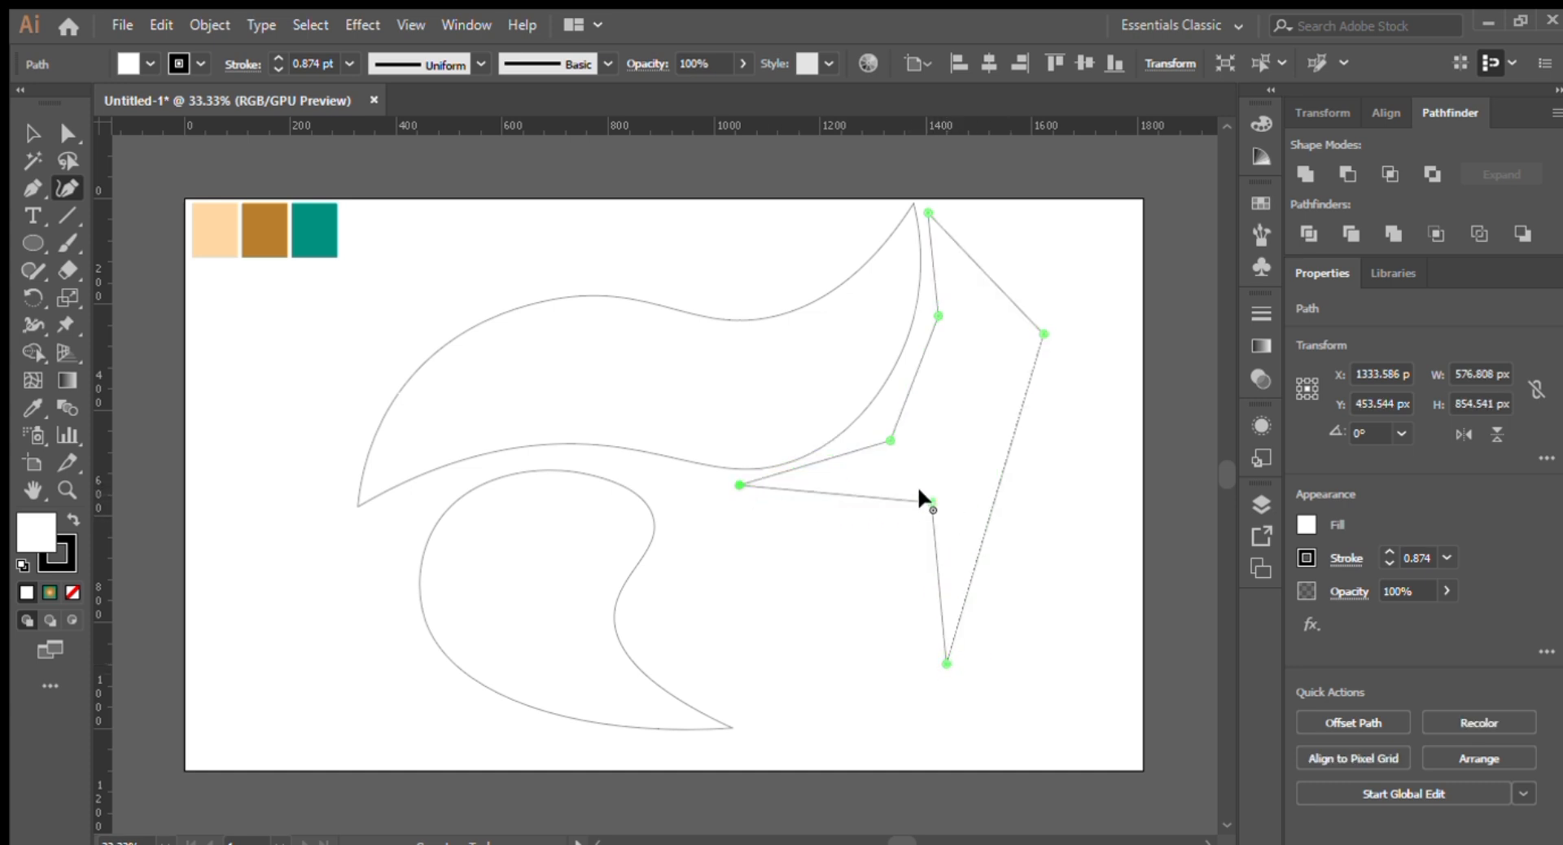
Step: Smooth the new shape's side corners into curves and extend its lower tip, making it about 610 × 886 px
double_click(932, 501)
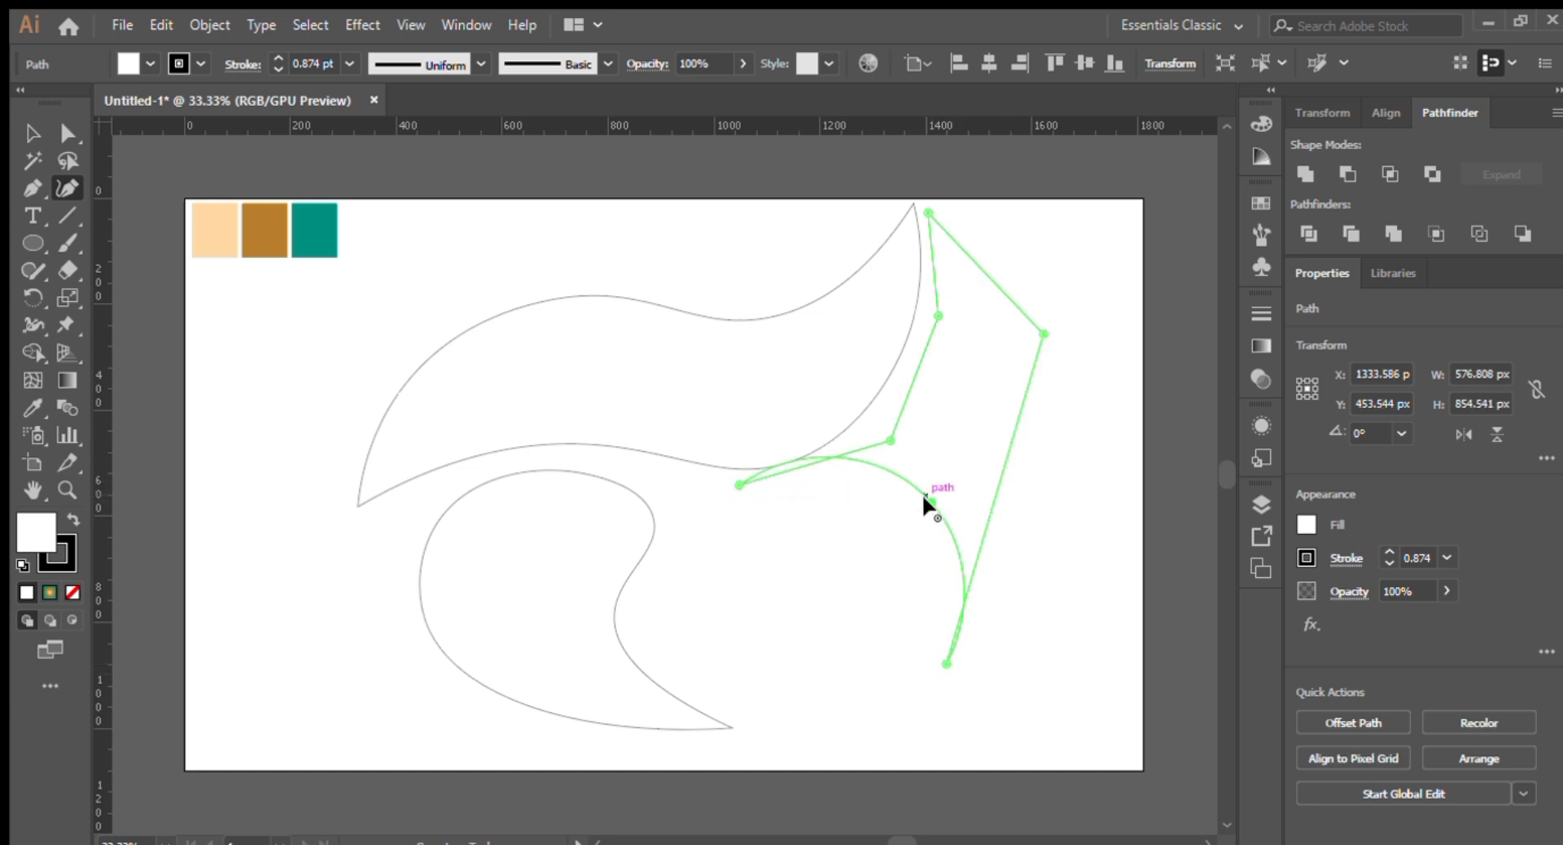
double_click(1036, 329)
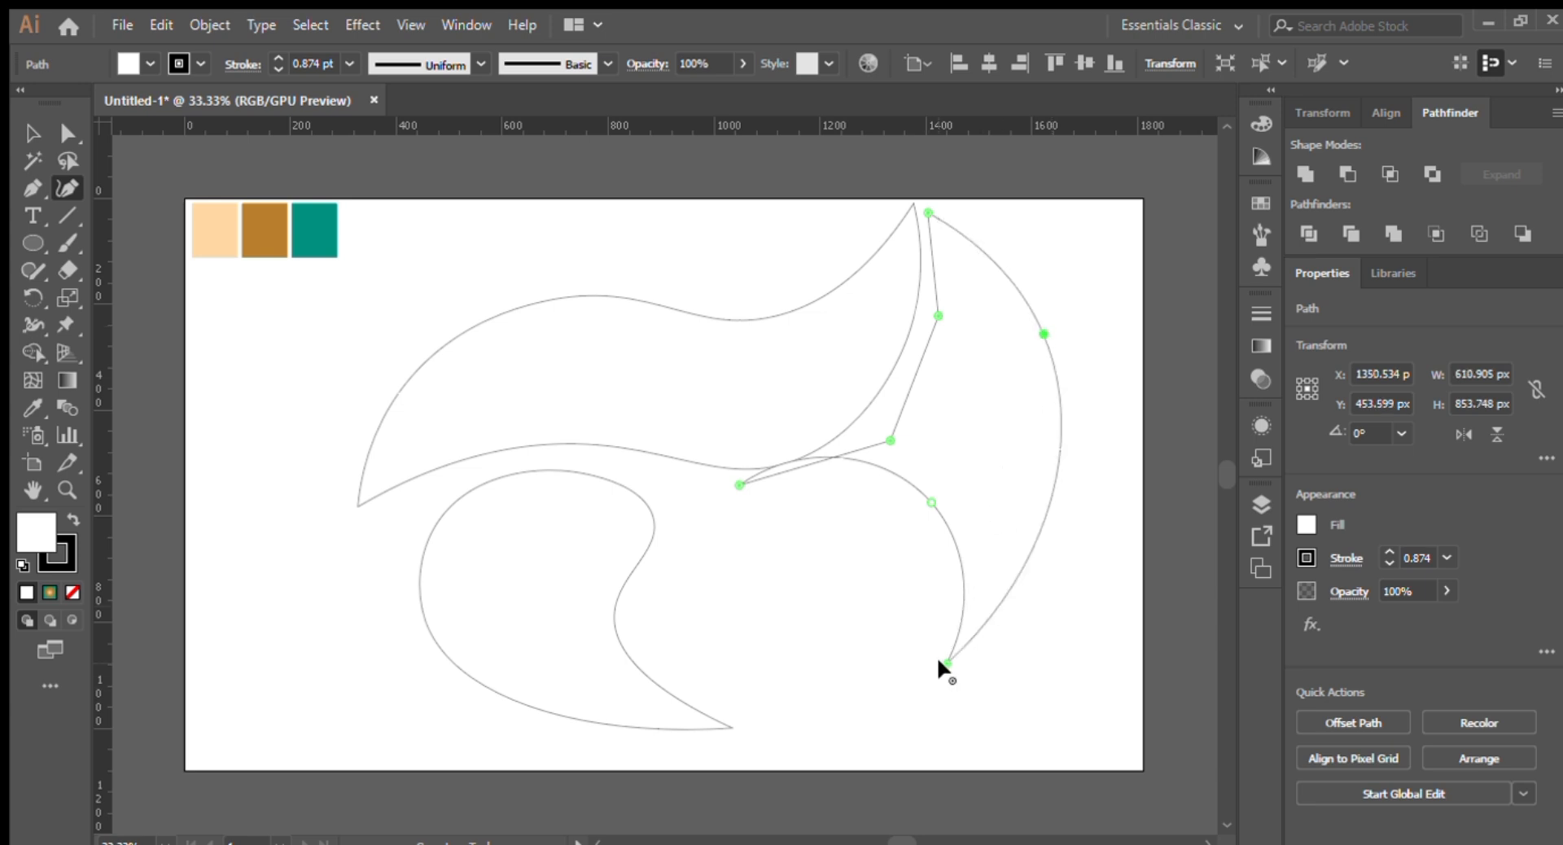
drag(939, 661, 926, 675)
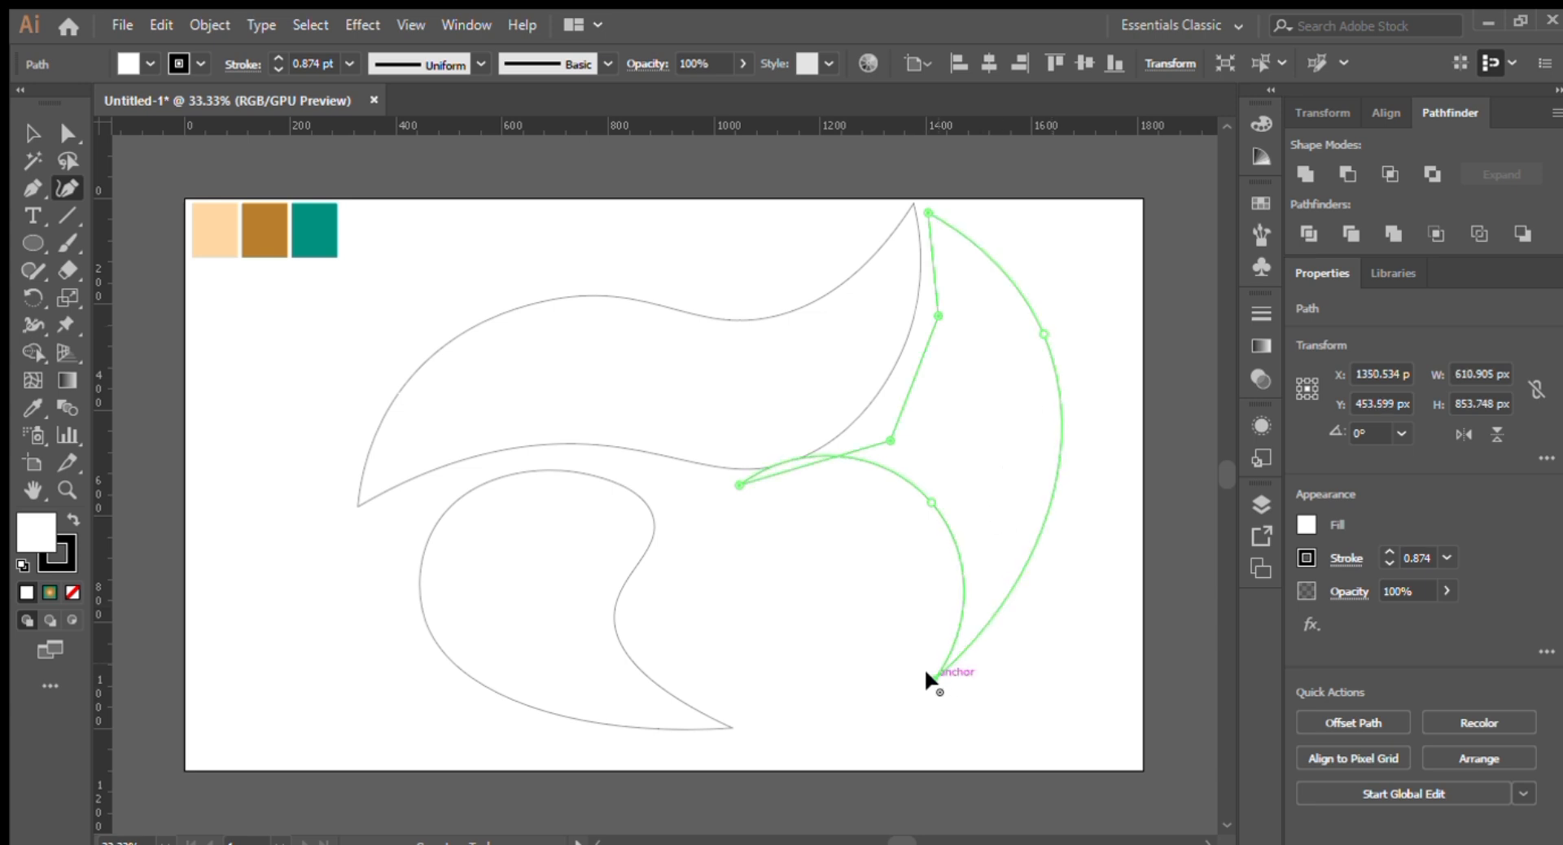
double_click(885, 439)
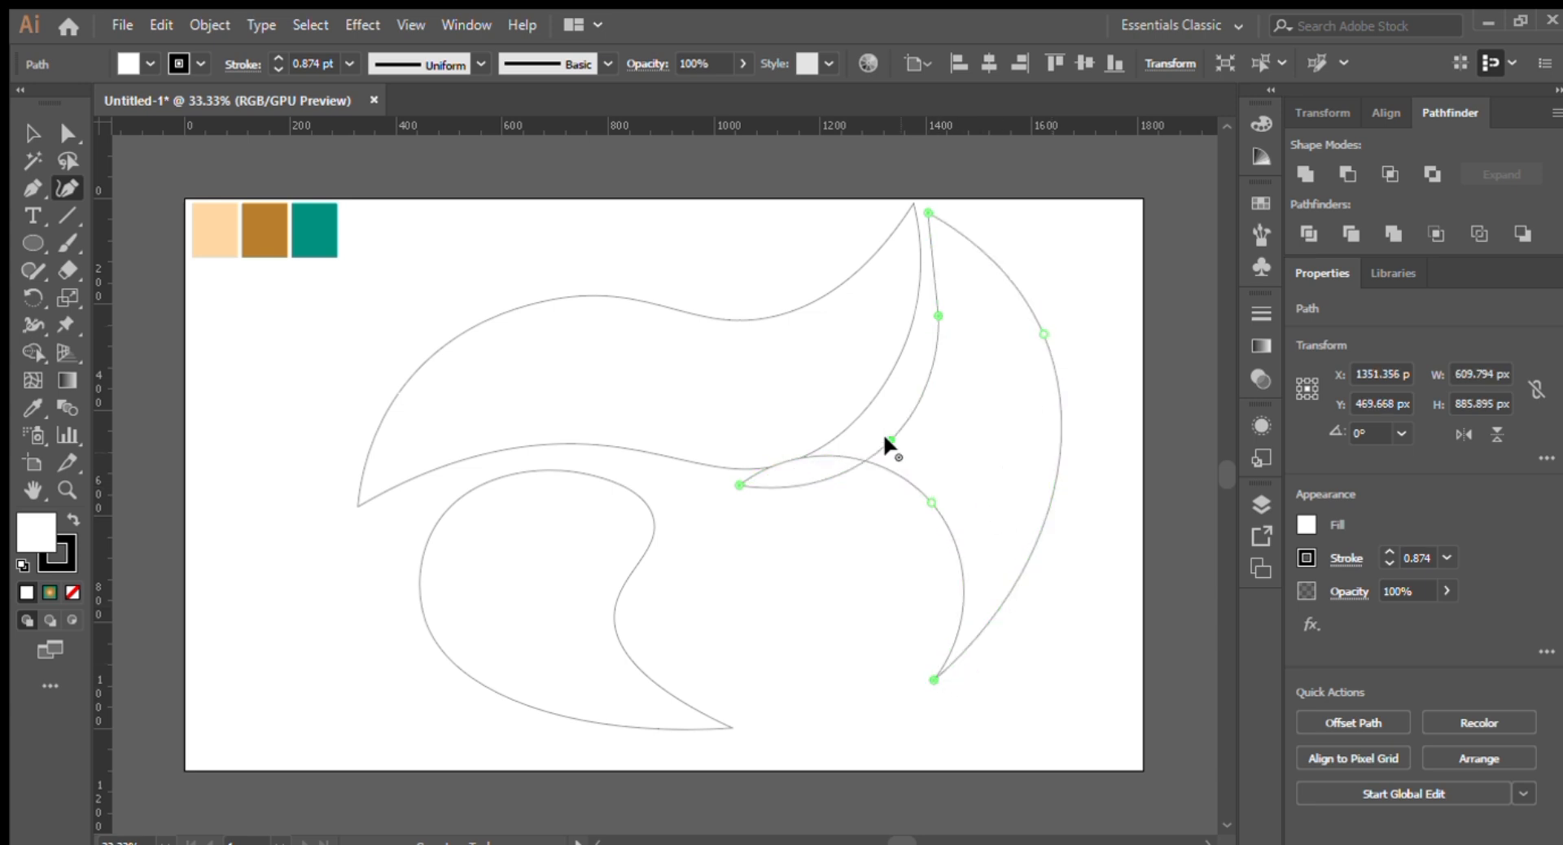
click(925, 495)
click(937, 315)
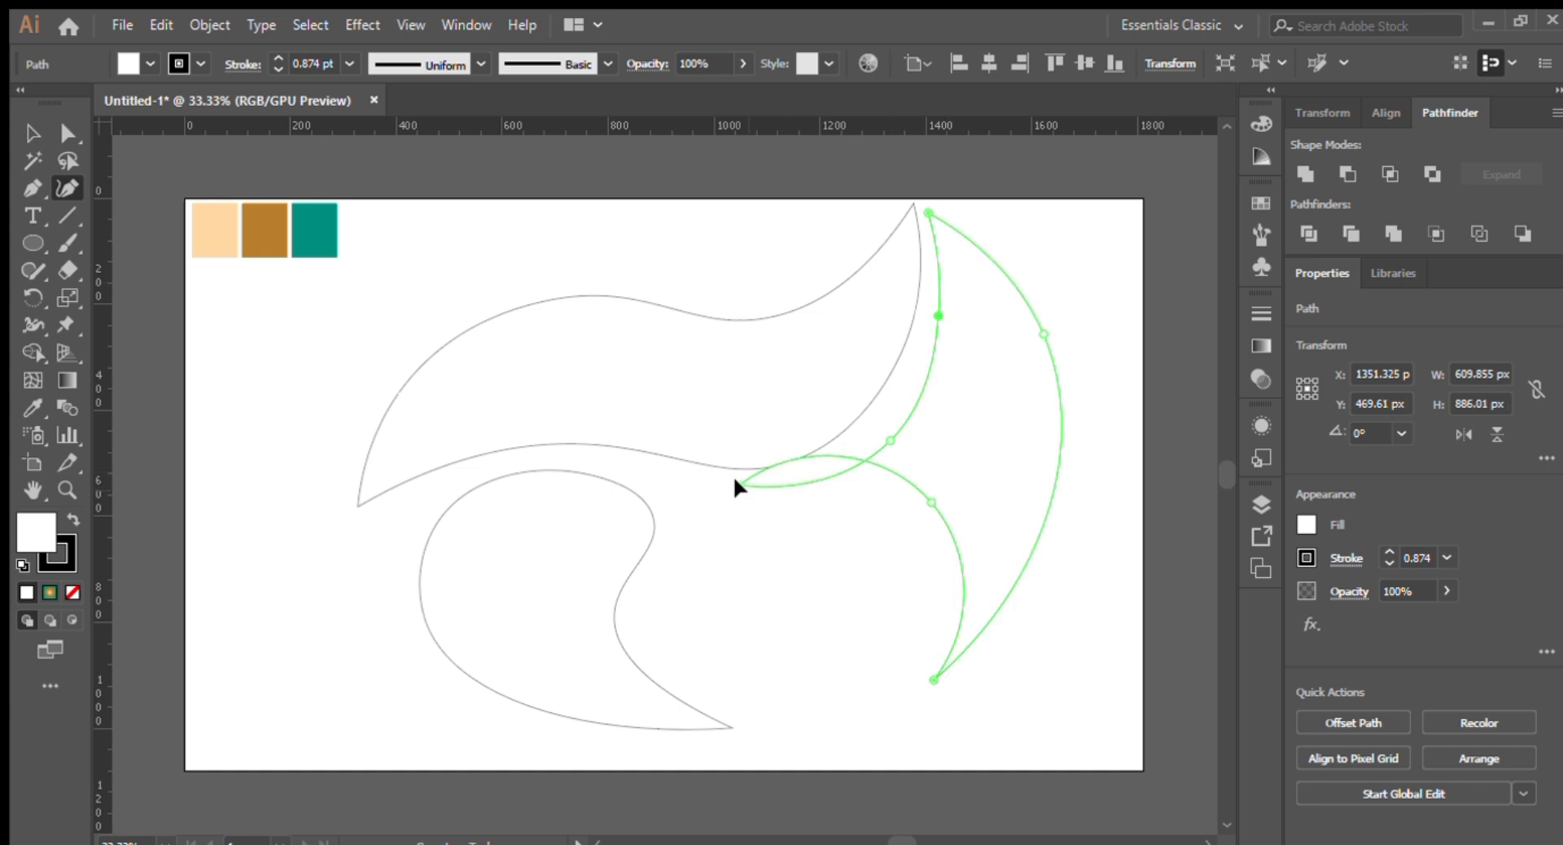
Step: Reshape the crescent's inner edges to follow the wave with an even gap and lower its bottom tip, making it about 577 × 913 px
drag(733, 481, 925, 535)
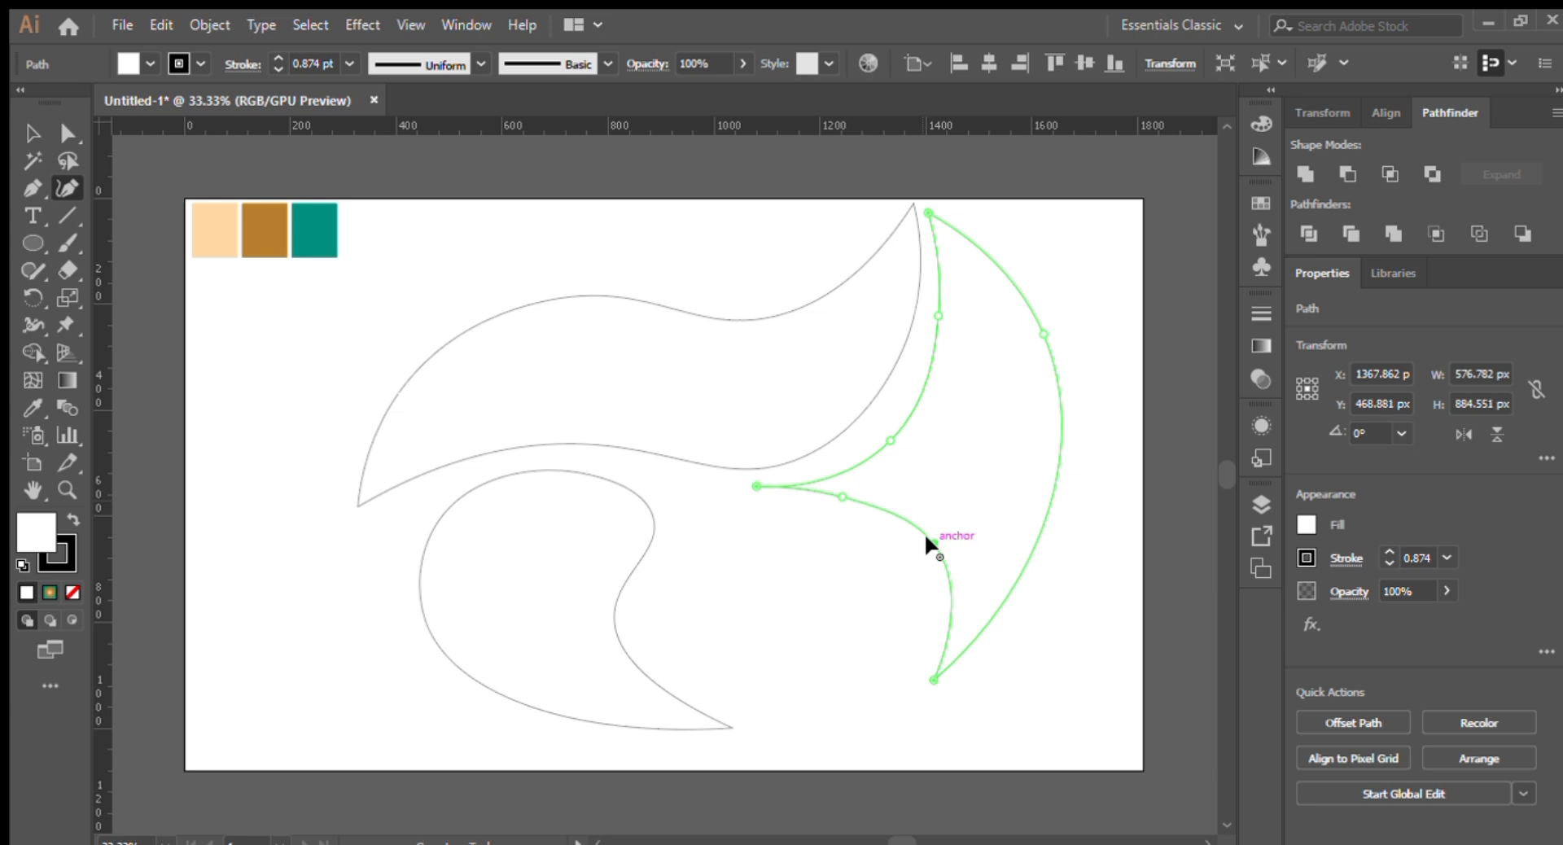
drag(925, 675, 911, 688)
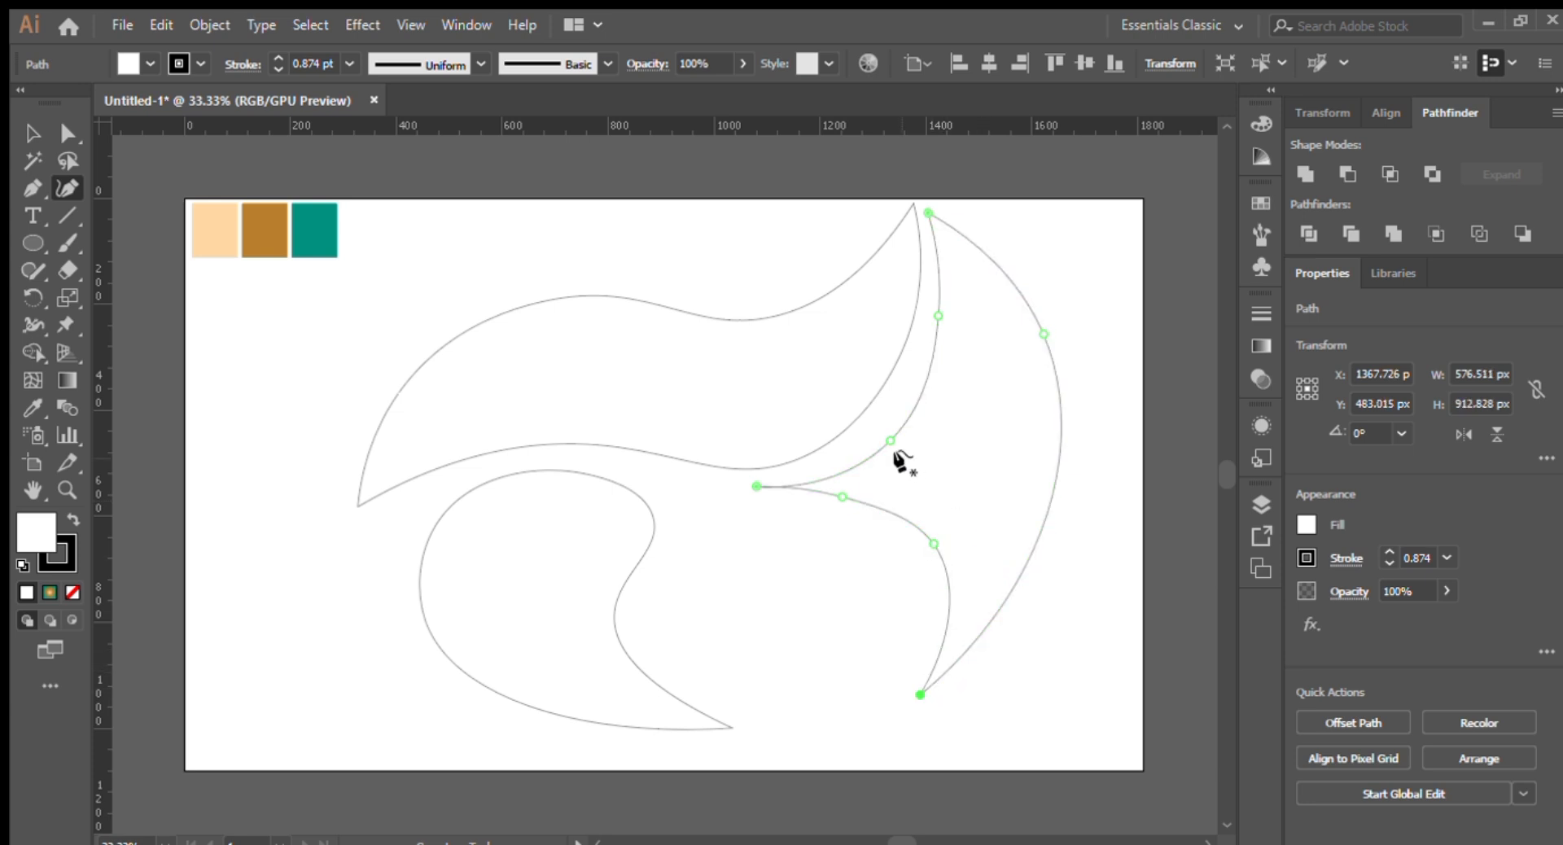
drag(883, 433, 876, 417)
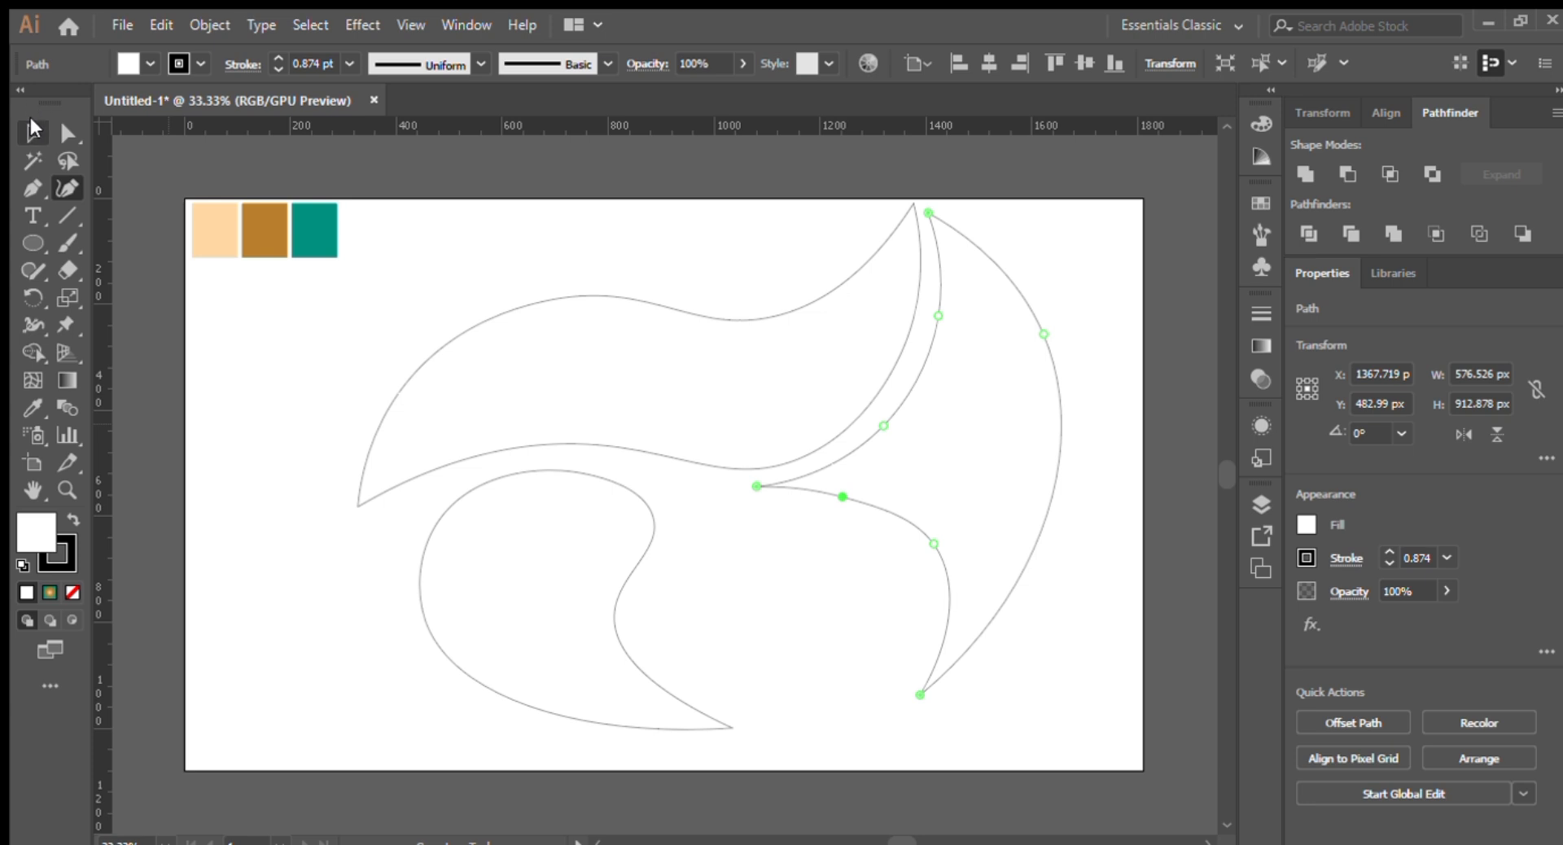
Step: Nudge the crescent a net 2 px left and 2 px down to even its gap beside the wave
click(32, 132)
click(343, 508)
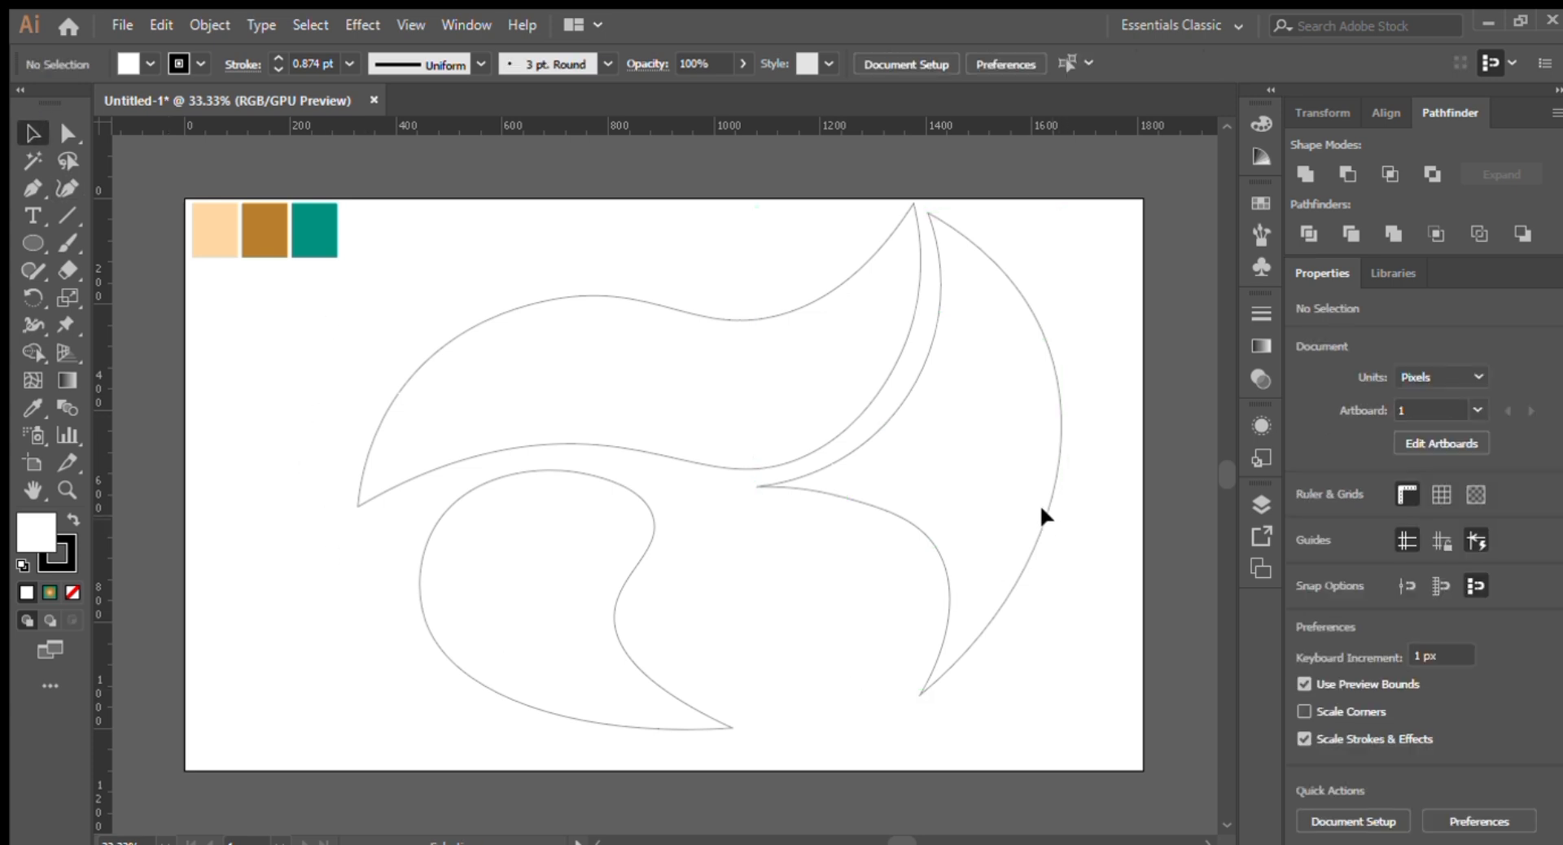
click(1013, 487)
key(Right)
key(Right)
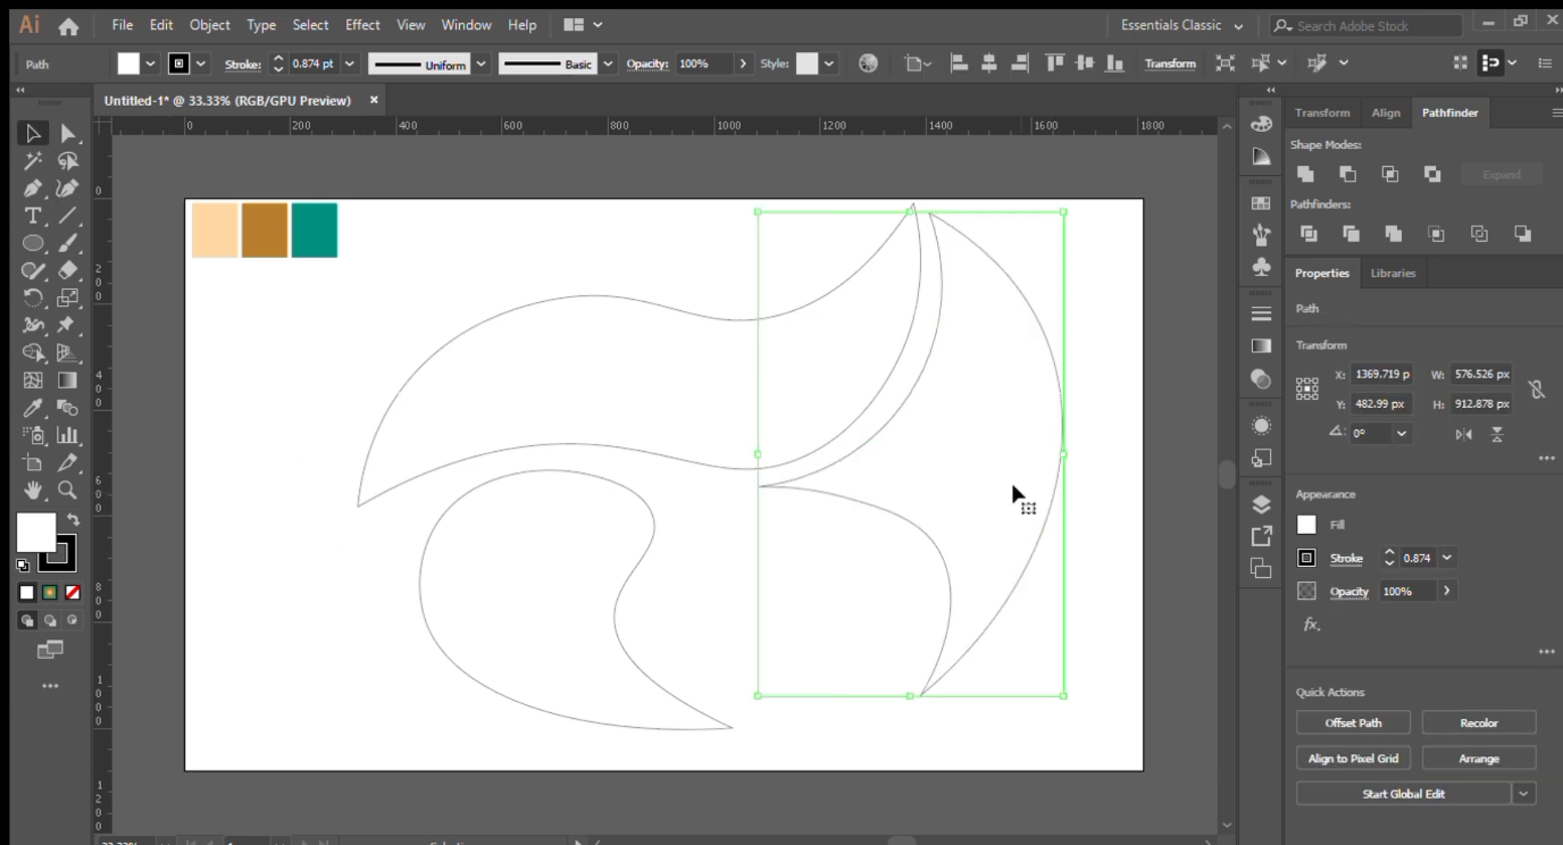
key(Down)
key(Down)
key(Left)
key(Left)
key(Left)
key(Left)
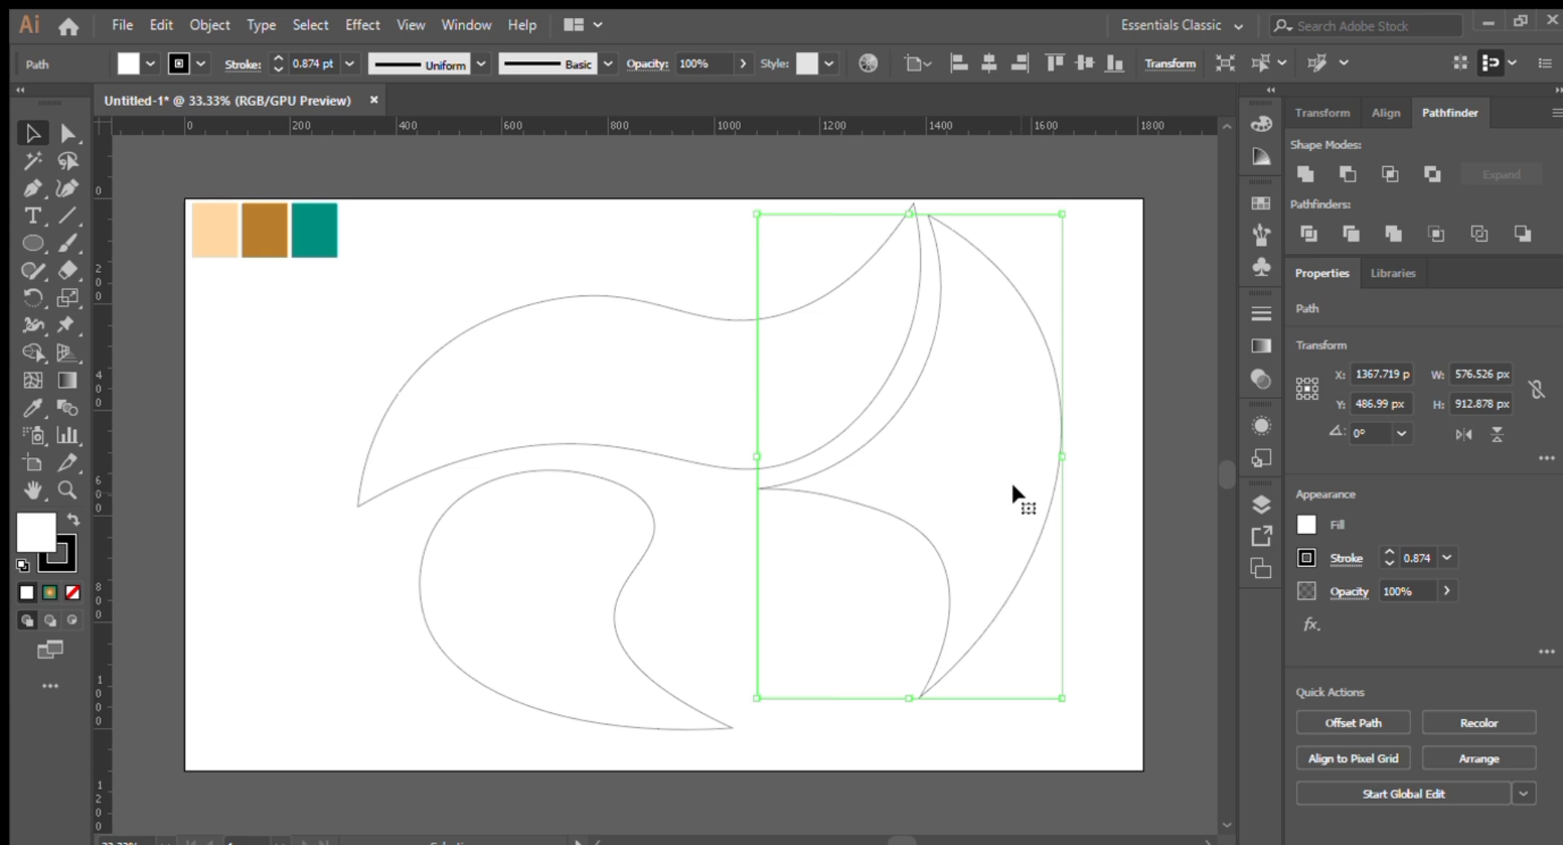
key(Down)
key(Down)
key(Down)
key(Down)
key(Up)
key(Up)
key(Up)
key(Up)
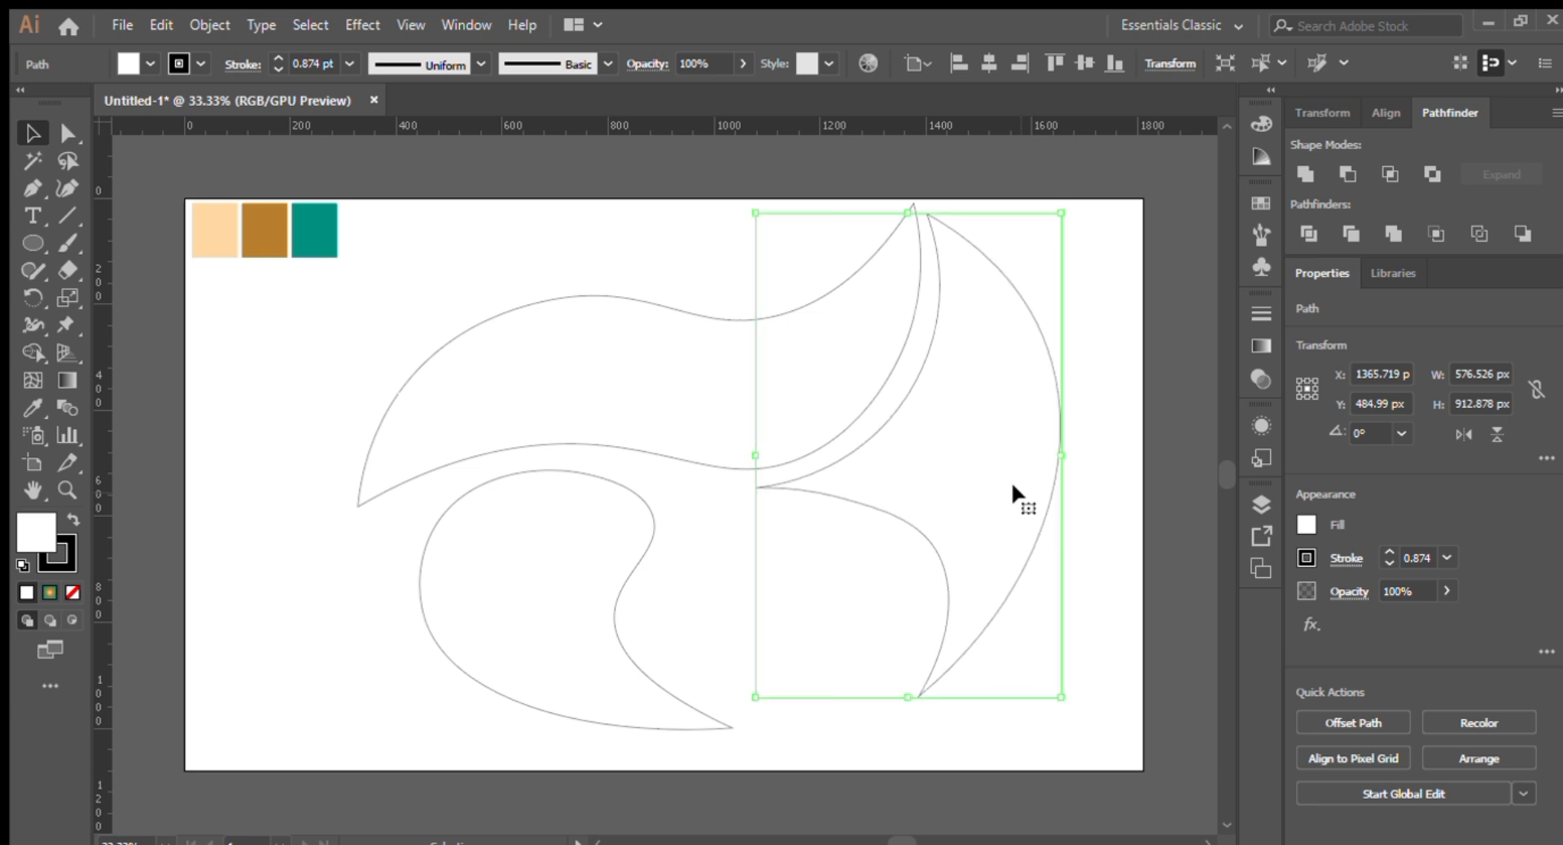
click(1092, 539)
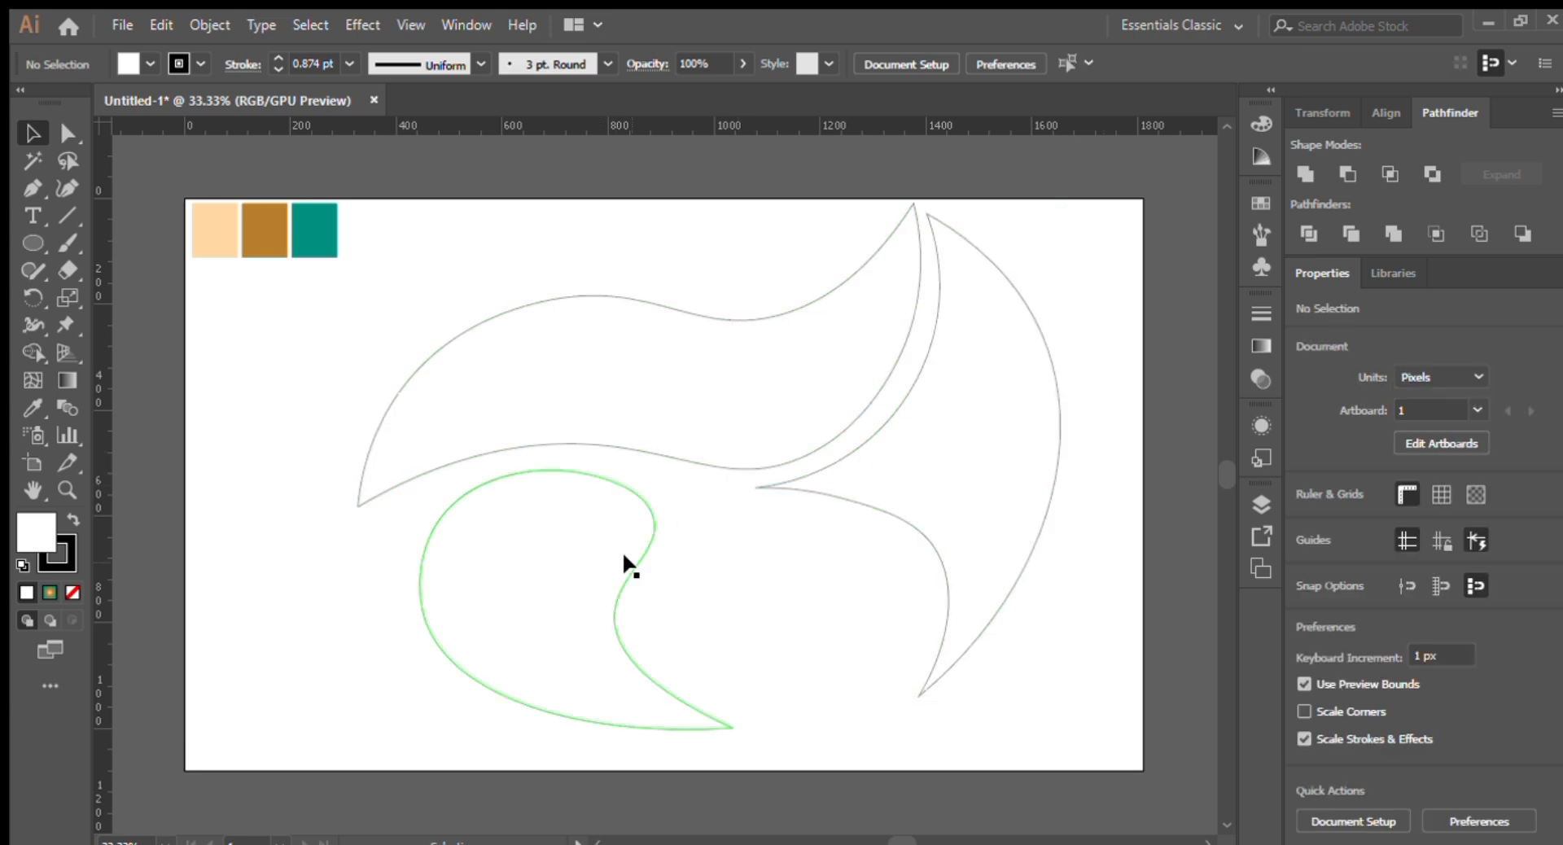
Step: Scale the wave, hook and crescent down together to about 985 × 738 px and move them up, leaving room for text
drag(1066, 644, 480, 371)
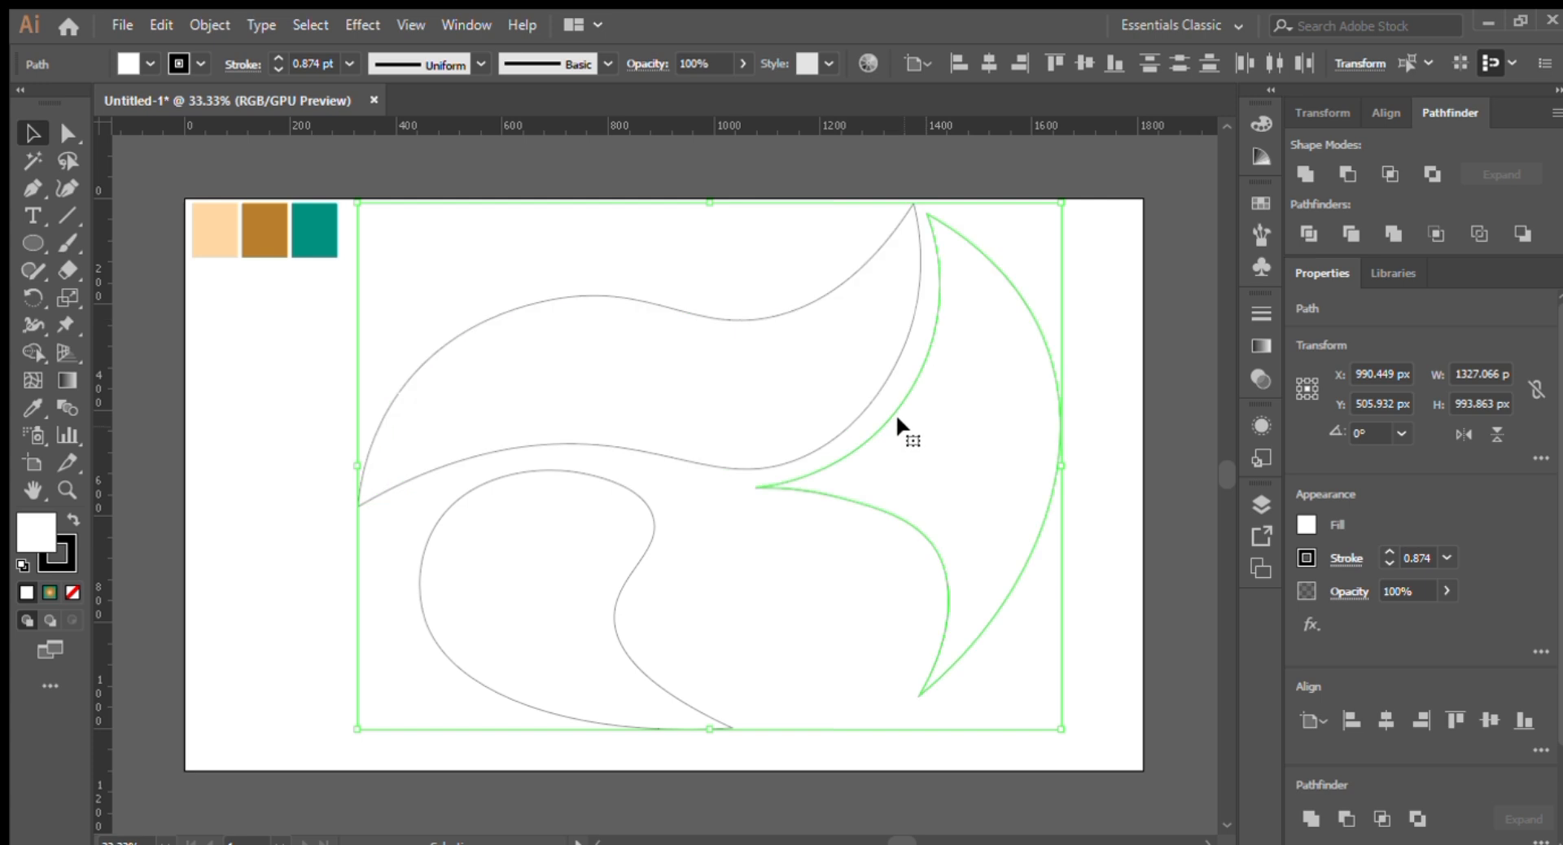
drag(1058, 207, 914, 333)
drag(793, 476, 819, 363)
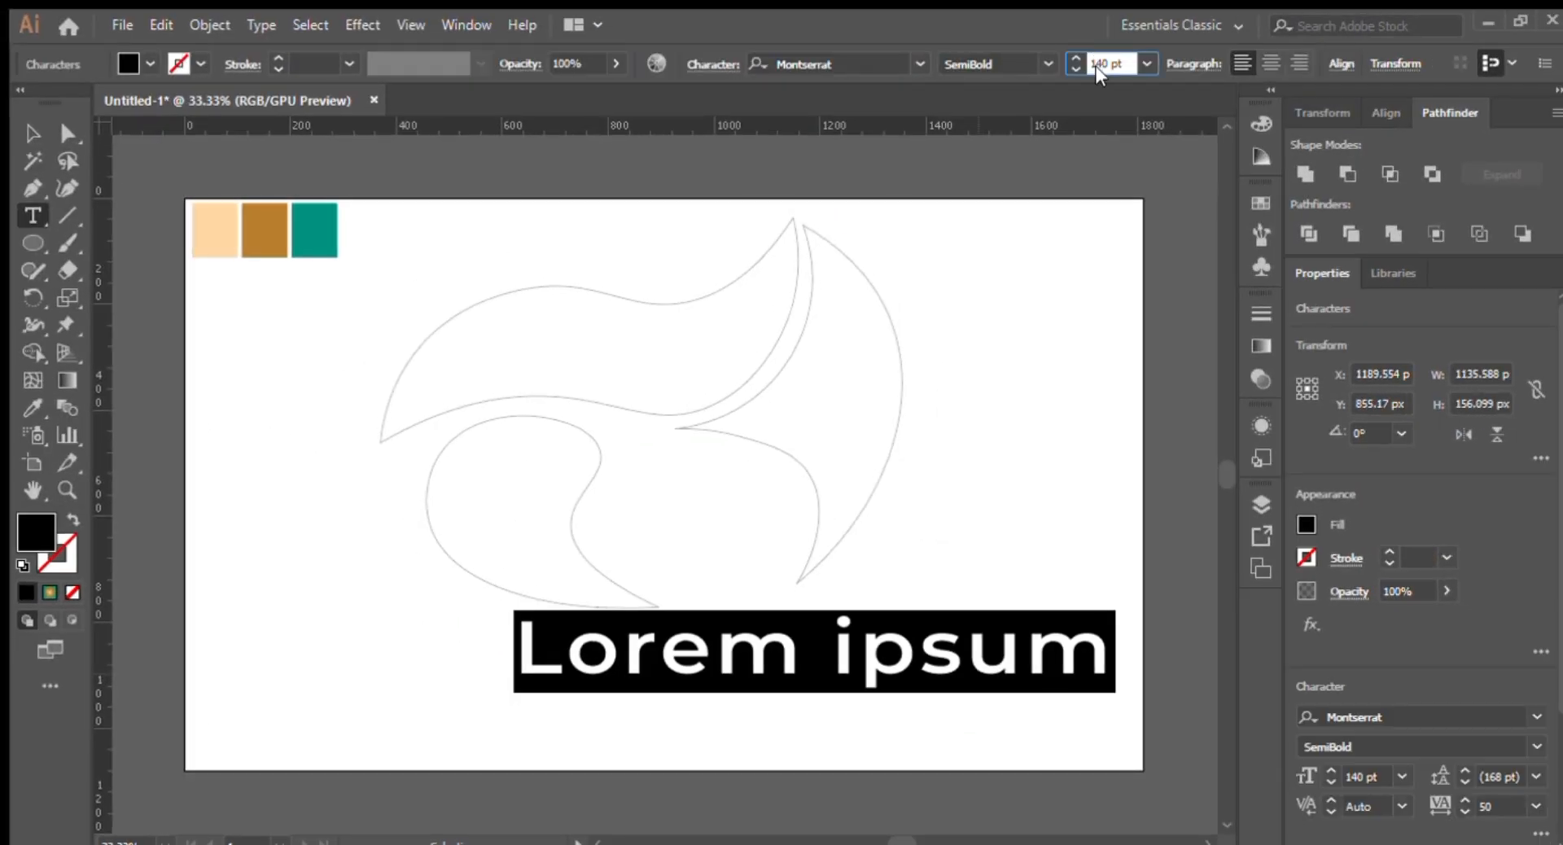
Step: Place the text "LOGO NAME" below the shapes in Montserrat SemiBold at 100 pt
key(Return)
key(BackSpace)
text(LOGO NAME)
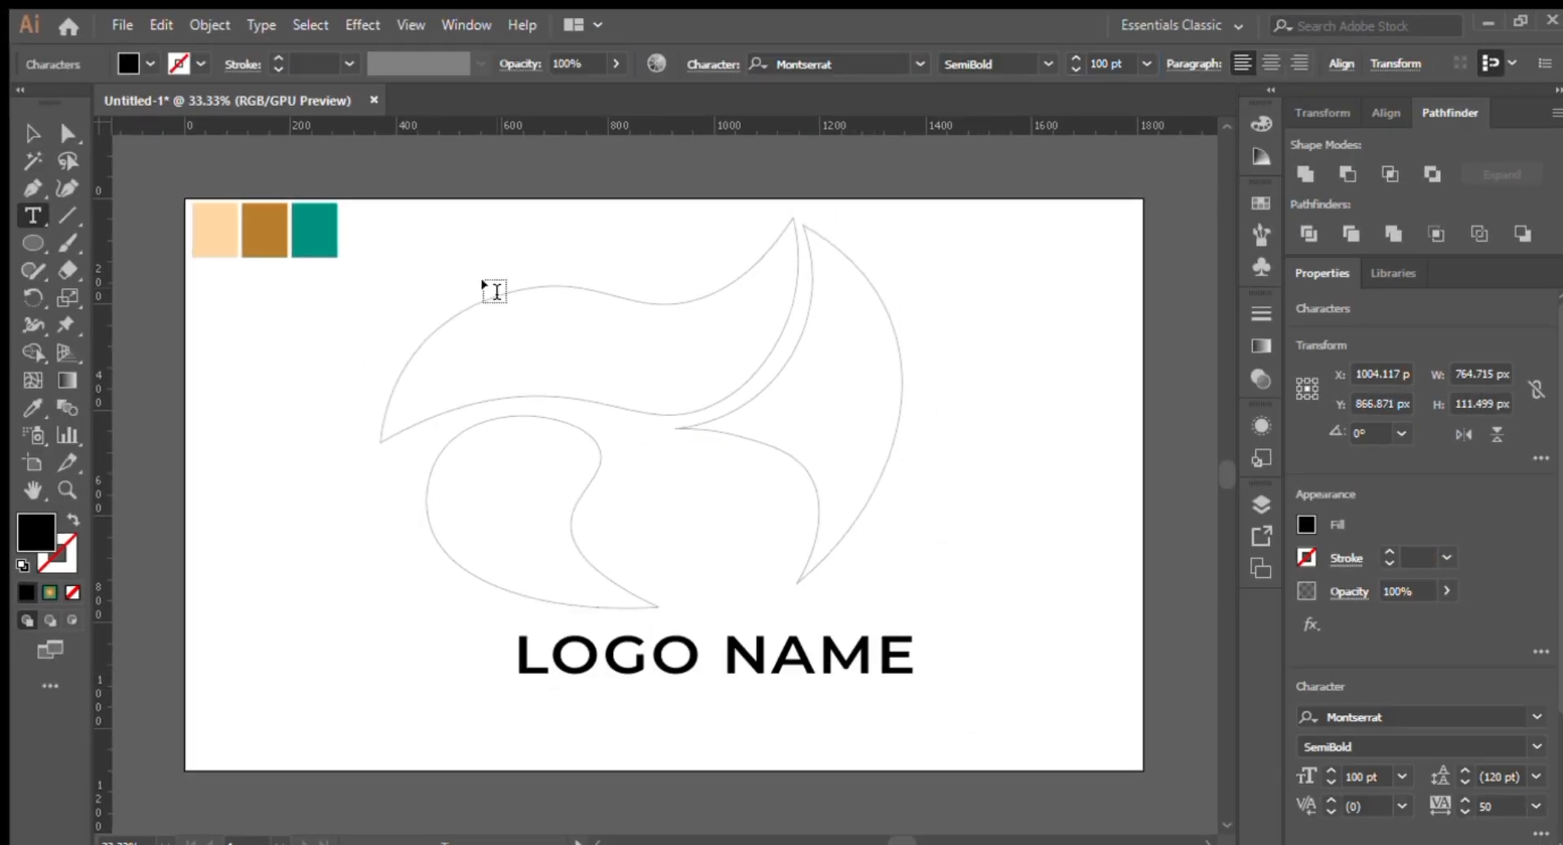
key(Escape)
Step: Enlarge the LOGO NAME text and position it beneath the three shapes
click(1328, 692)
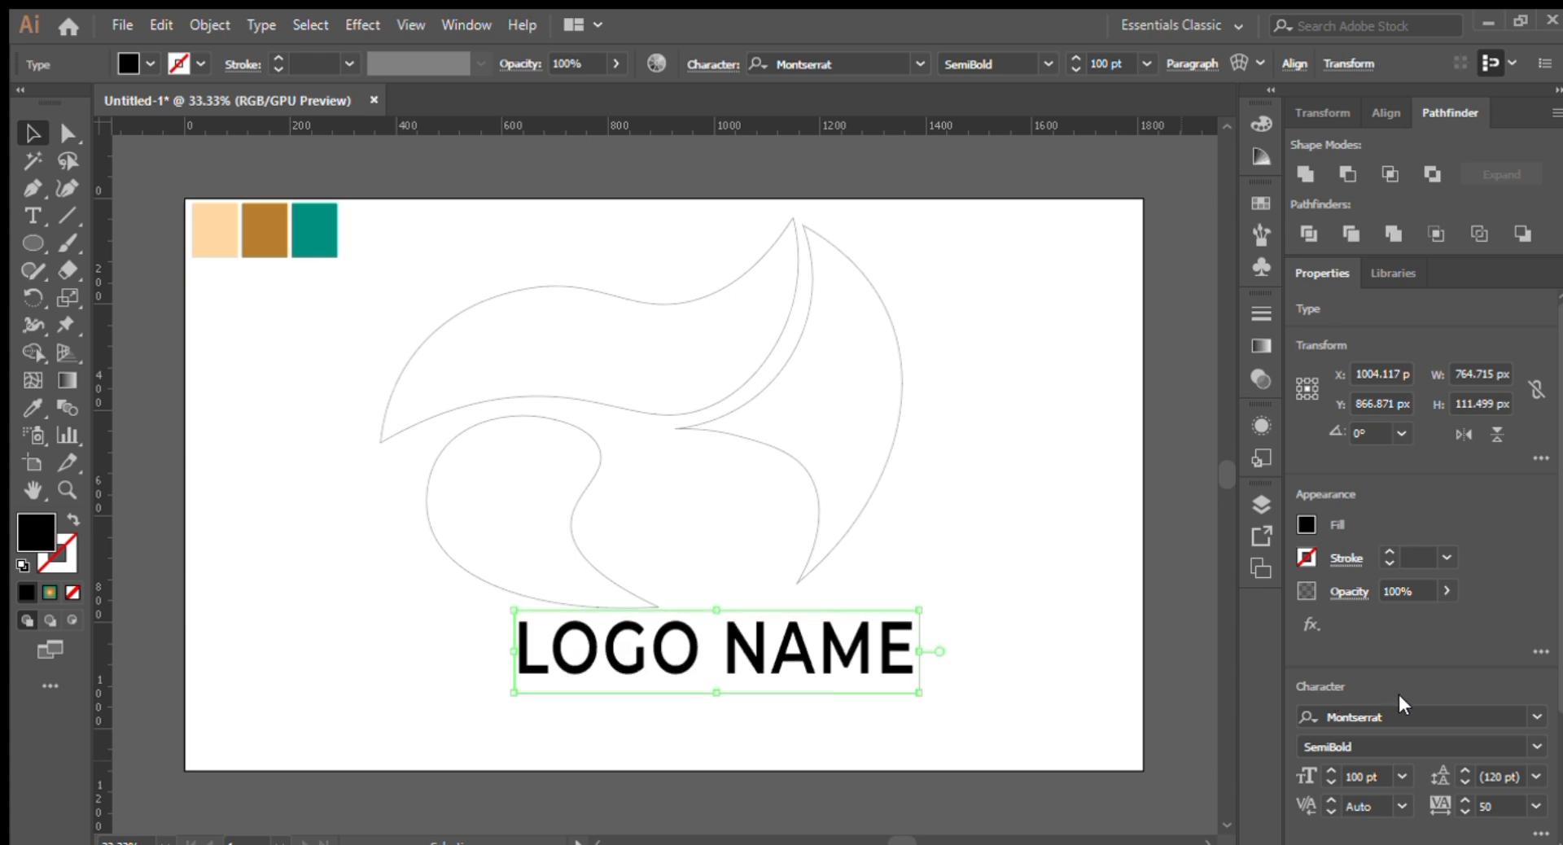
click(1461, 693)
drag(919, 645, 795, 679)
click(1000, 529)
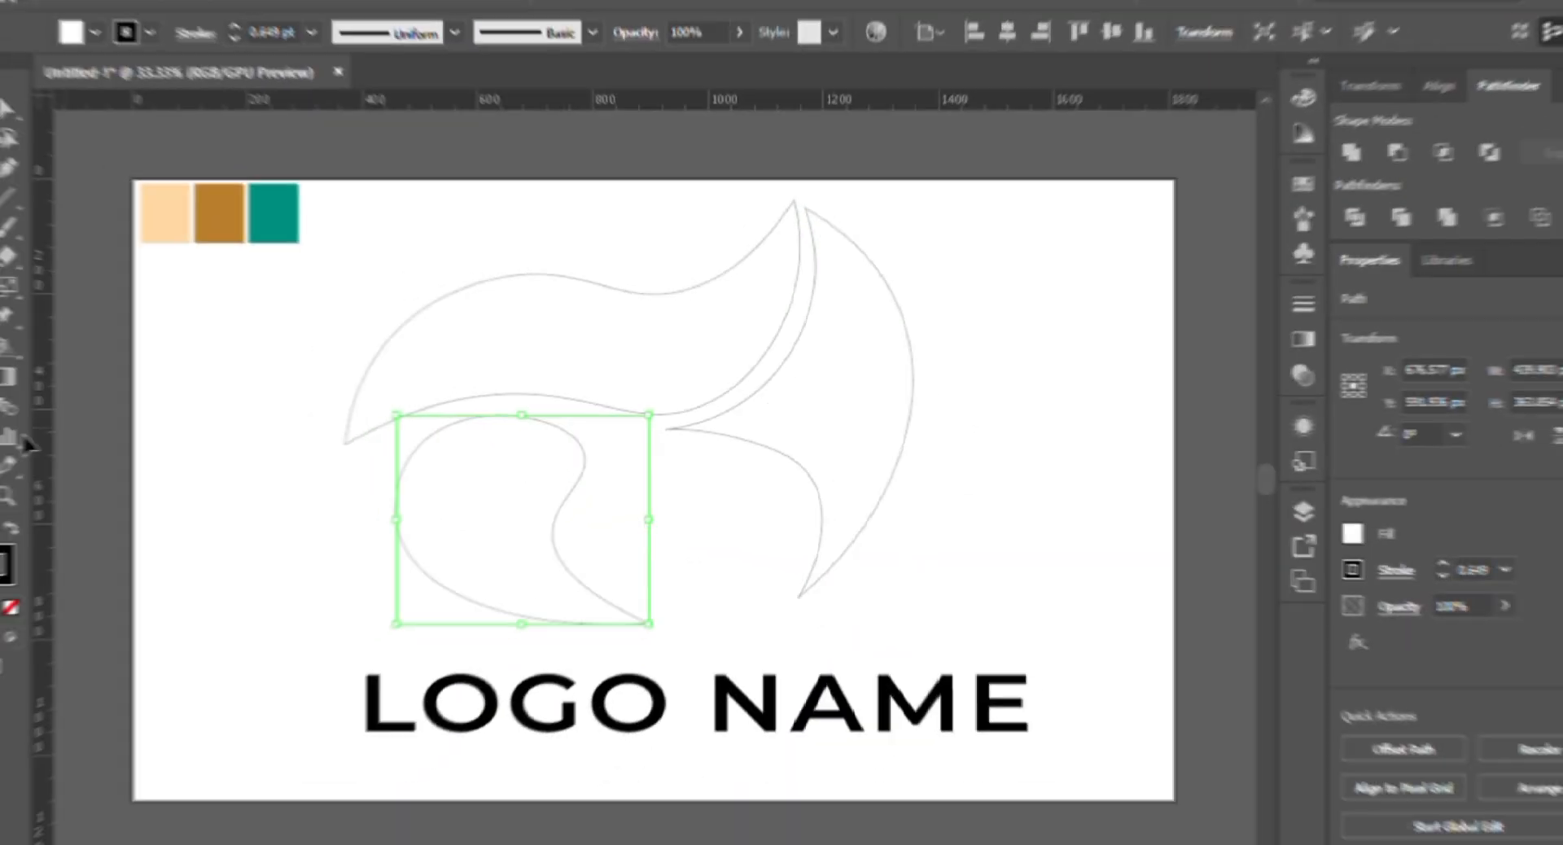
Step: Fill the three shapes with a radial gradient of peach, brown and teal, and squeeze it into vertical bands
drag(331, 310, 873, 486)
key(period)
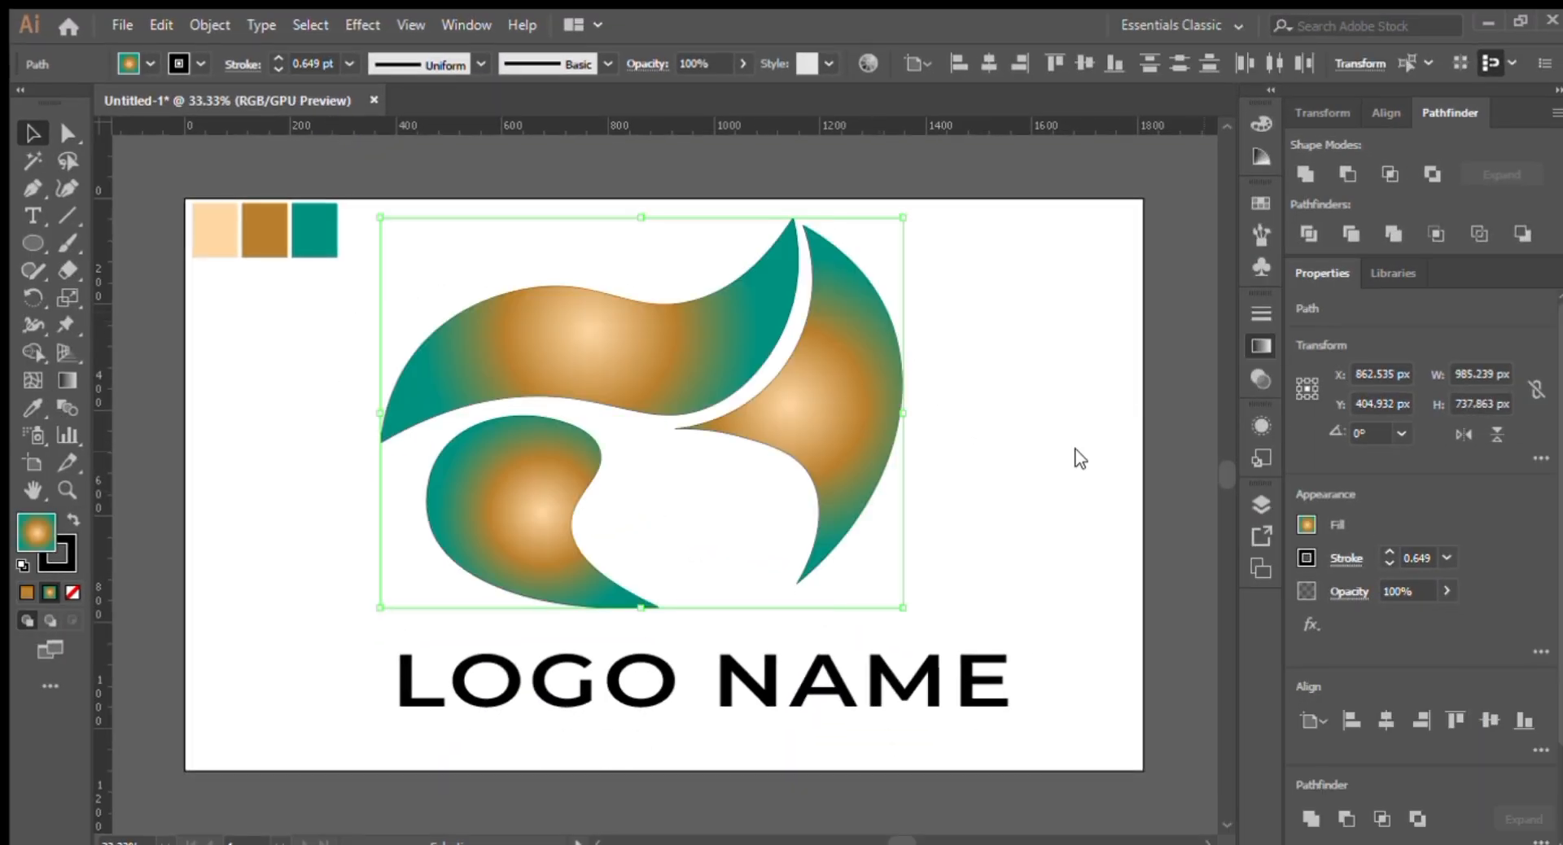
click(1118, 641)
click(961, 207)
click(733, 333)
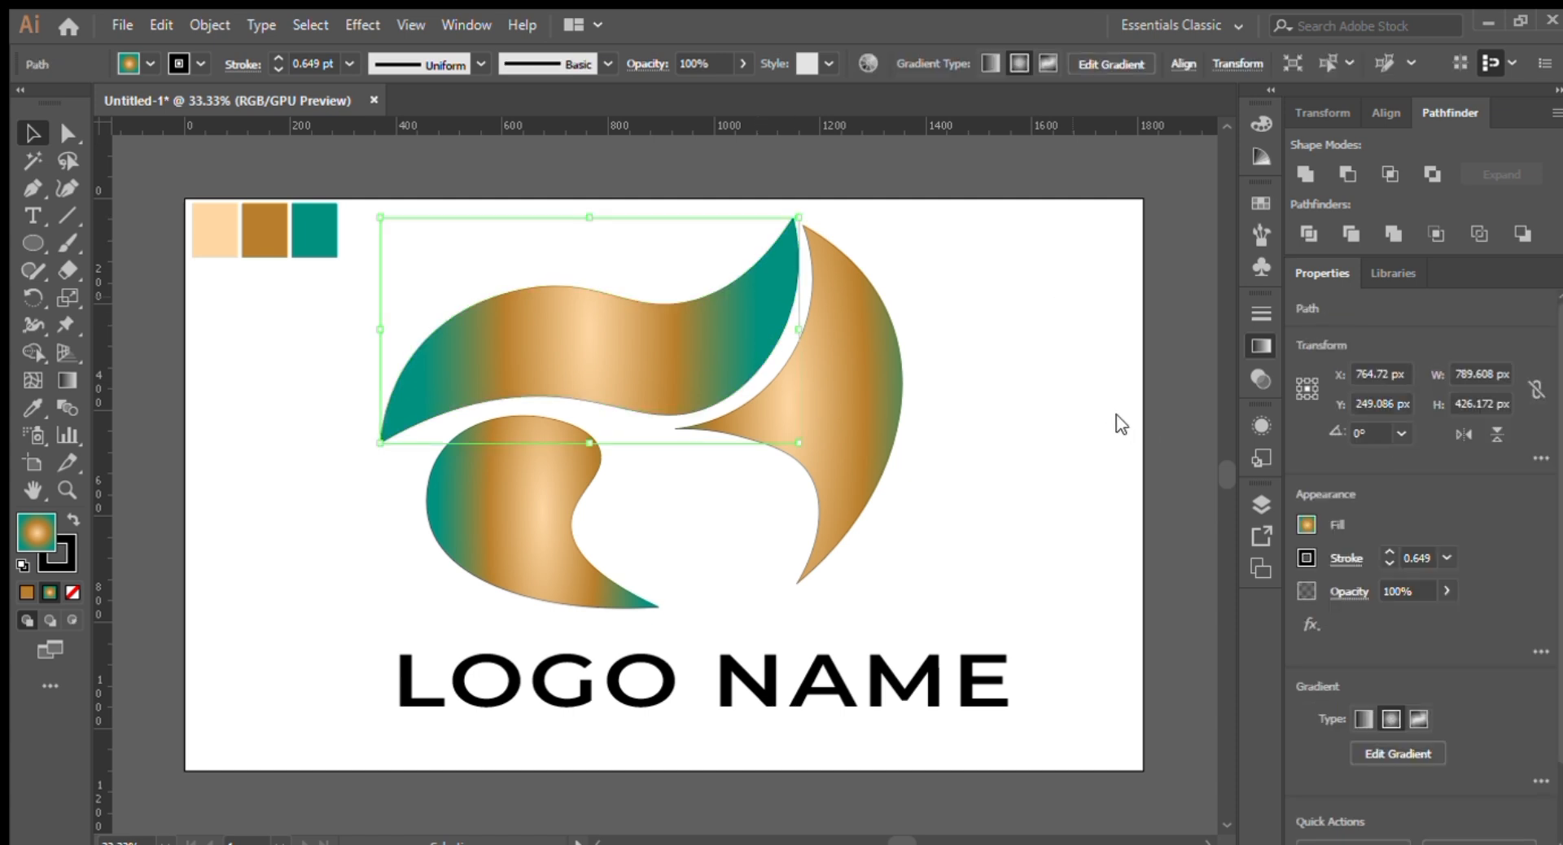
click(1150, 836)
Step: Return the wave to a rounder radial gradient with teal only at its two pointed tips
key(ctrl+z)
key(ctrl+z)
key(ctrl+z)
key(ctrl+z)
key(ctrl+z)
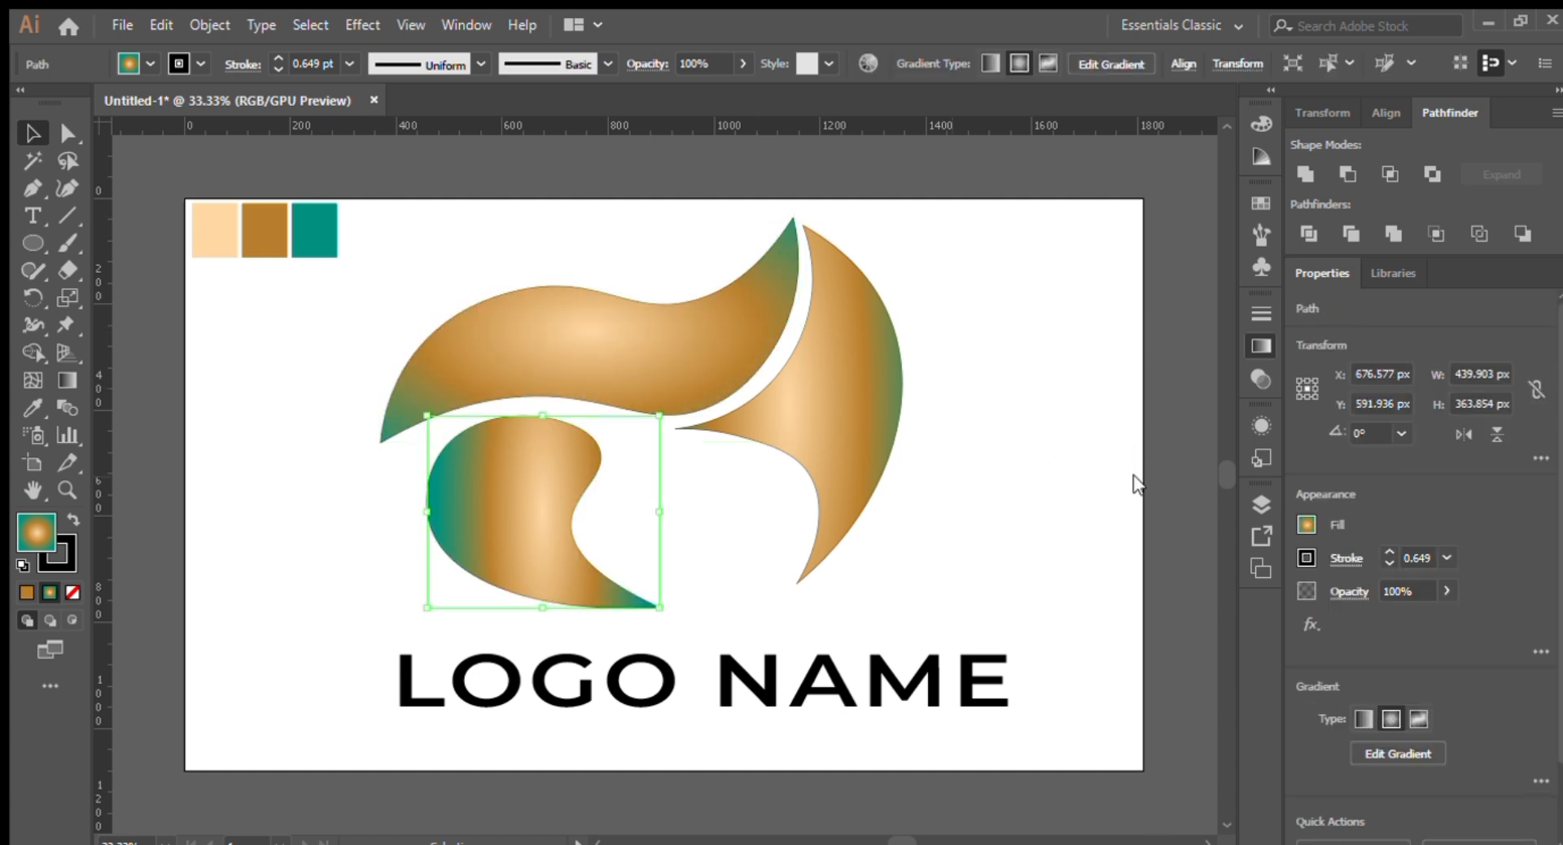
Step: Adjust the hook's radial gradient with the Gradient tool, tilting its axis so teal falls on the outer edges and tail
key(ctrl+z)
key(ctrl+z)
key(ctrl+z)
key(ctrl+z)
key(g)
mouse_move(659, 530)
mouse_down()
mouse_move(654, 392)
mouse_move(673, 452)
mouse_move(620, 507)
mouse_move(695, 389)
mouse_up()
click(455, 510)
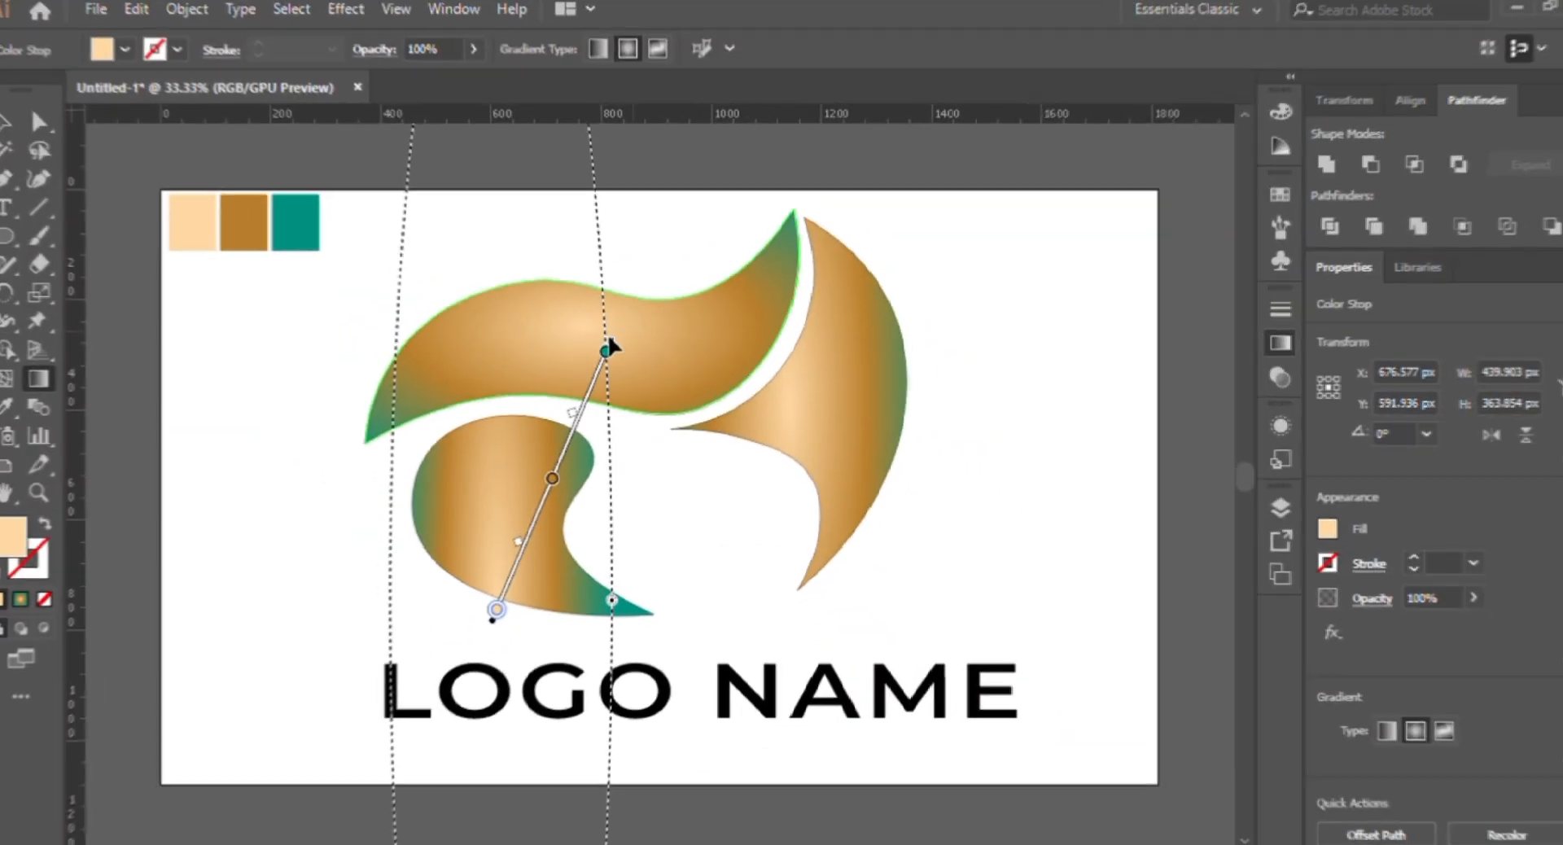
drag(621, 336, 619, 395)
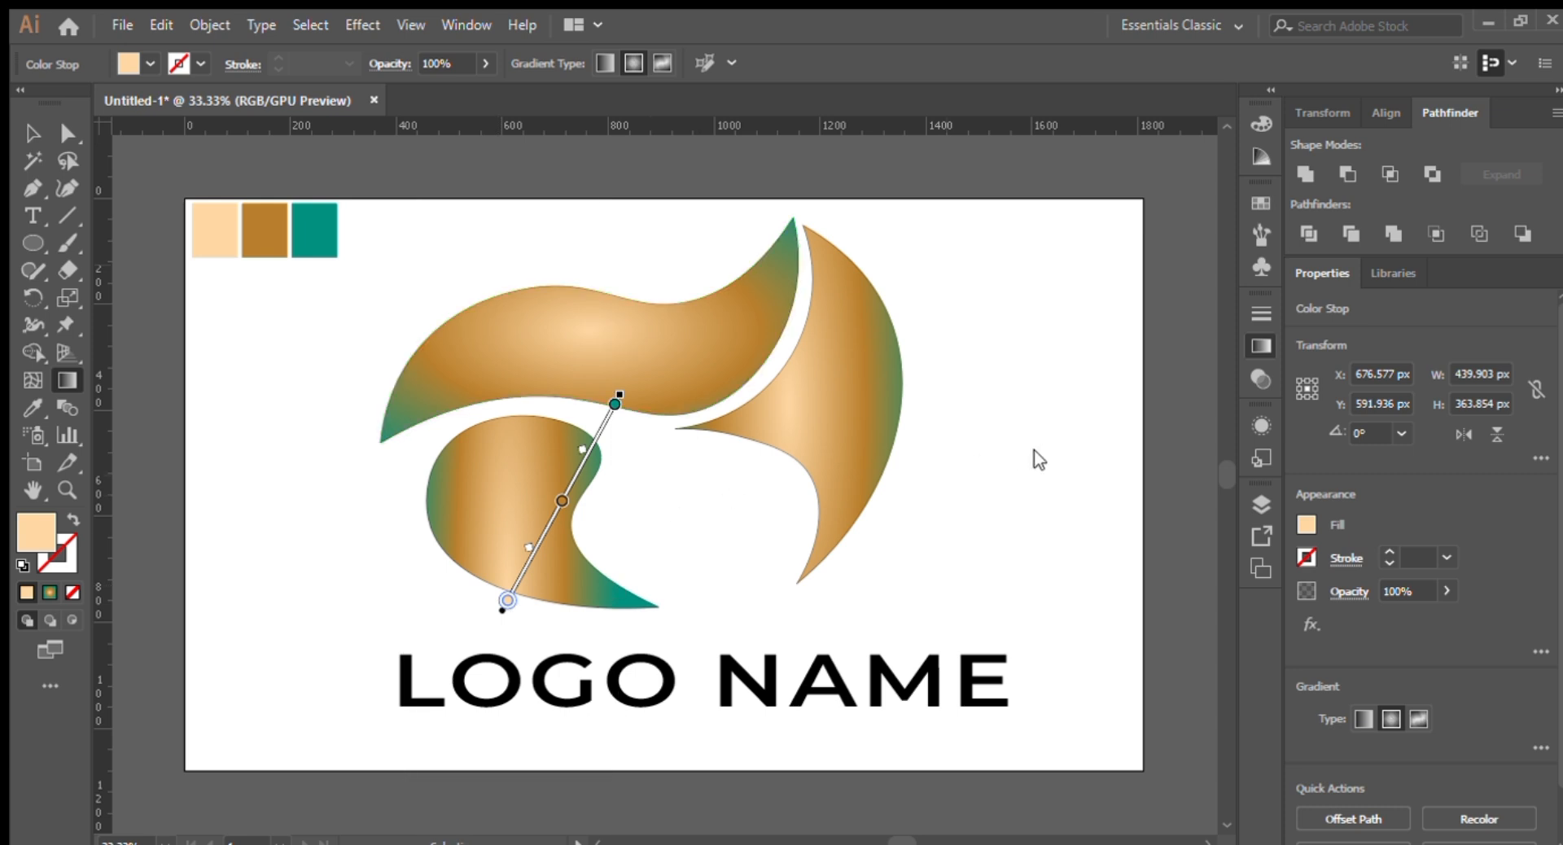
drag(639, 603, 640, 594)
drag(529, 536, 536, 538)
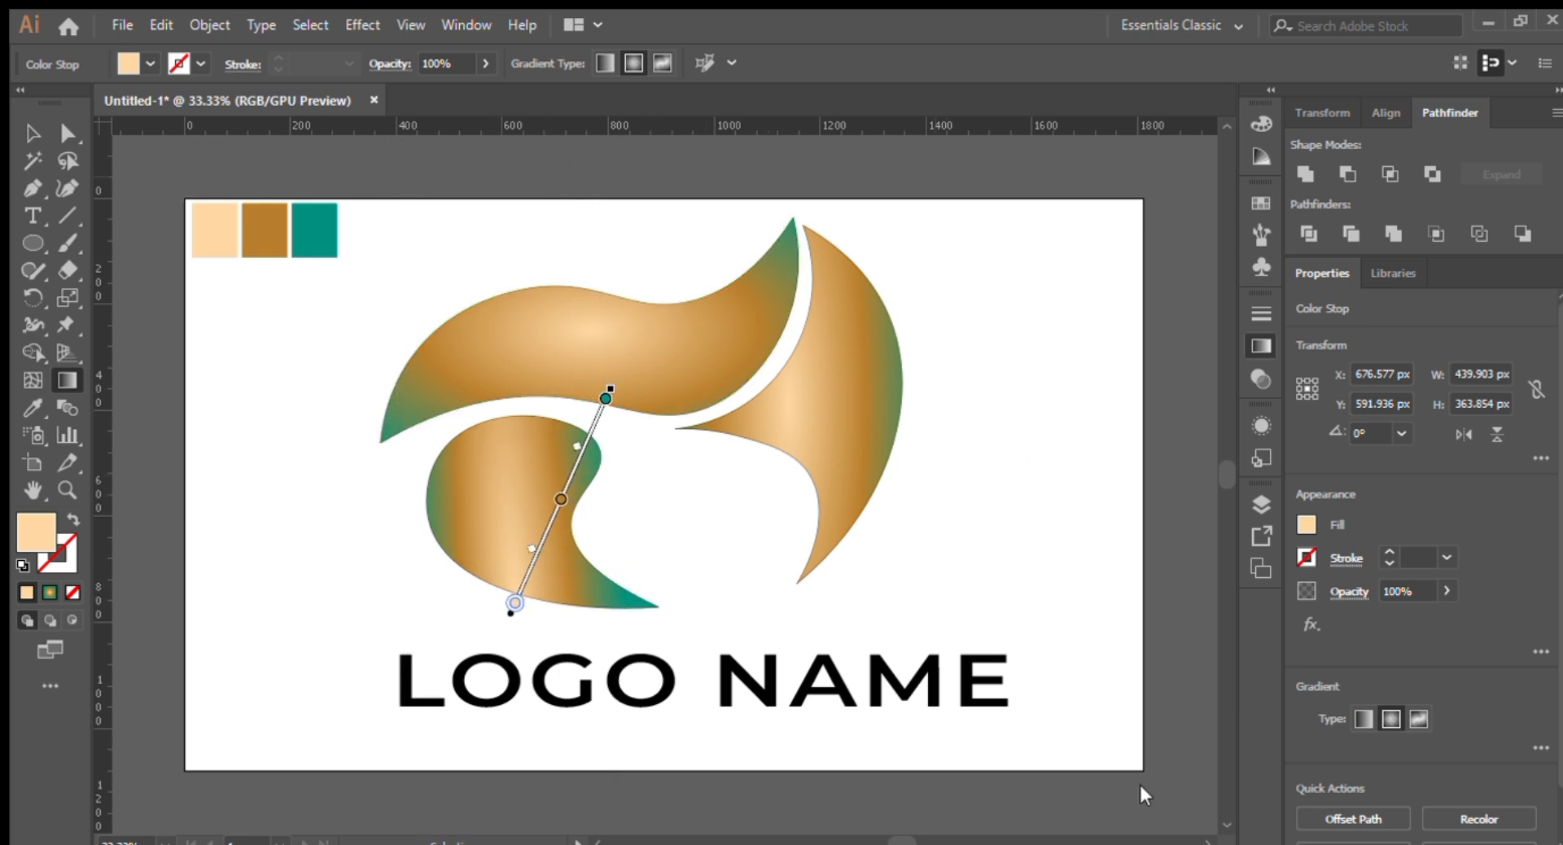
Step: Put a dark brown background behind the palette, logo shapes and text
key(v)
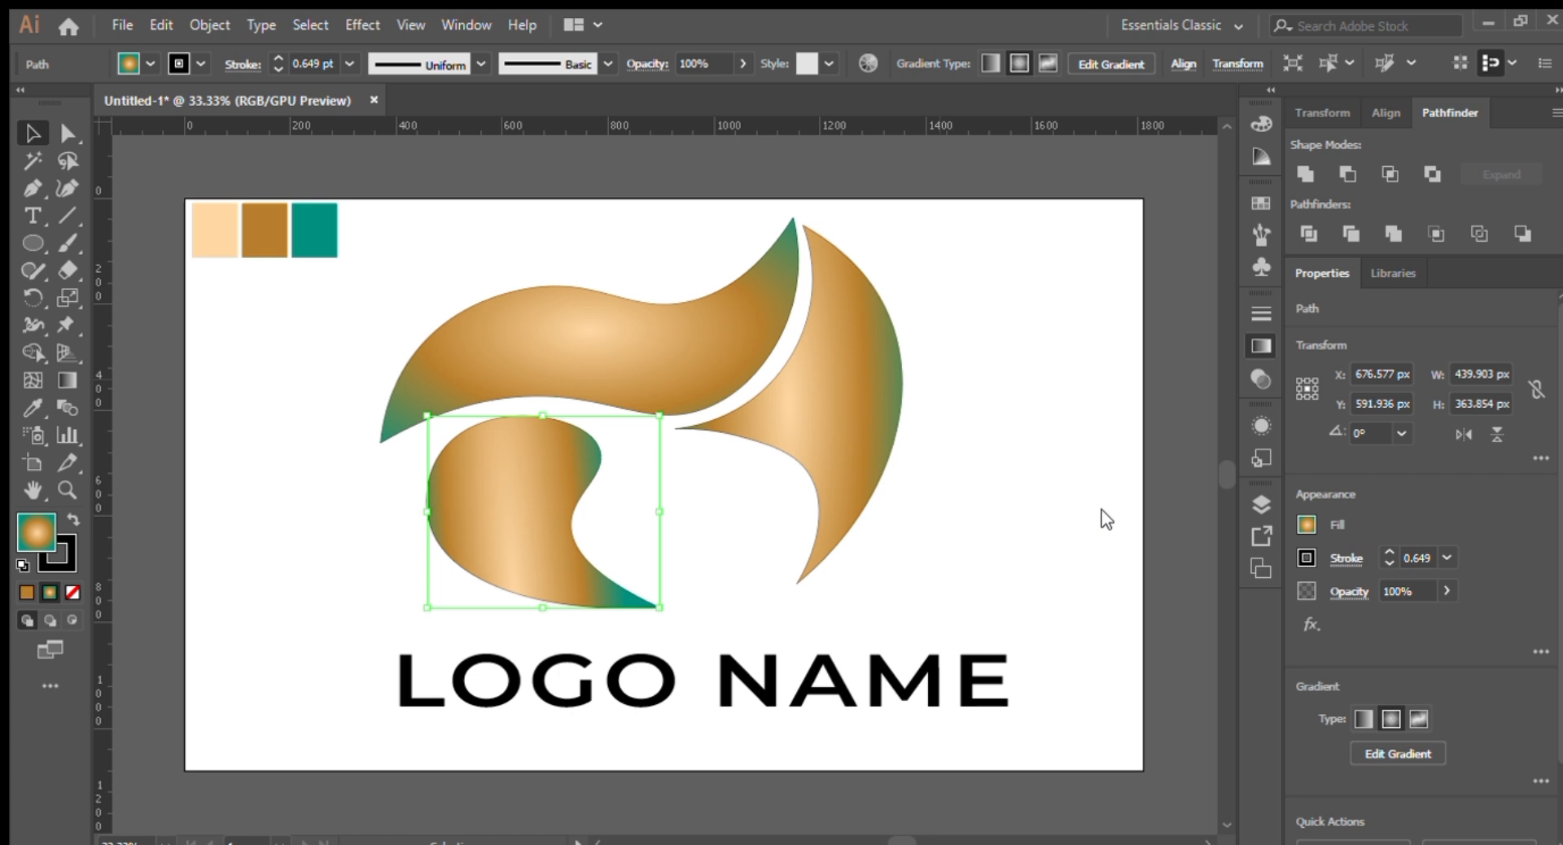
click(967, 409)
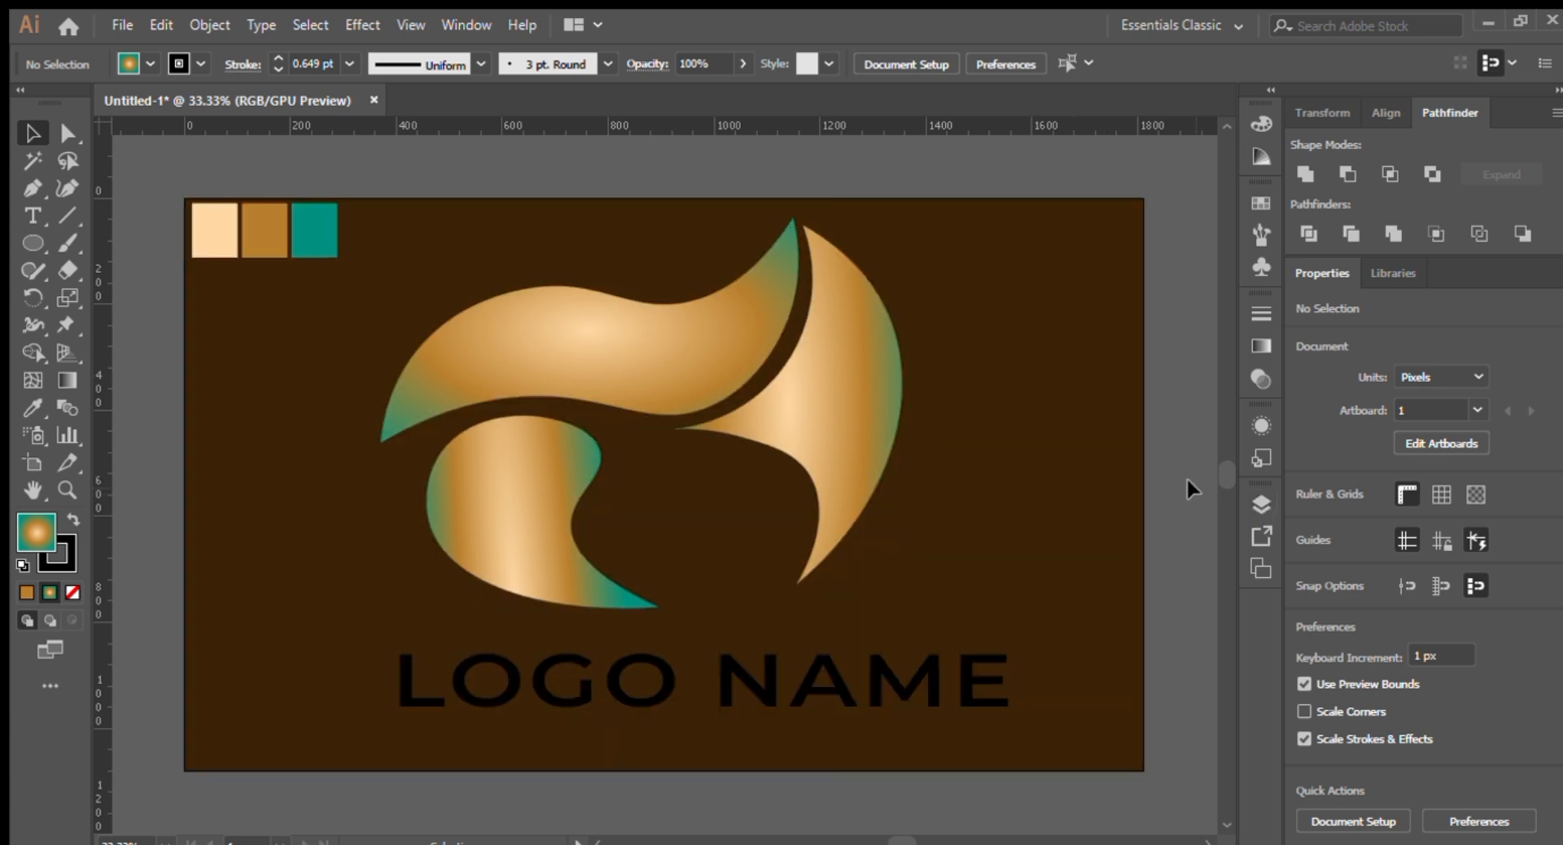
Step: Scale the three shapes down to about 837 × 627 px and centre them horizontally on the artboard as a group
click(847, 391)
key(ctrl+a)
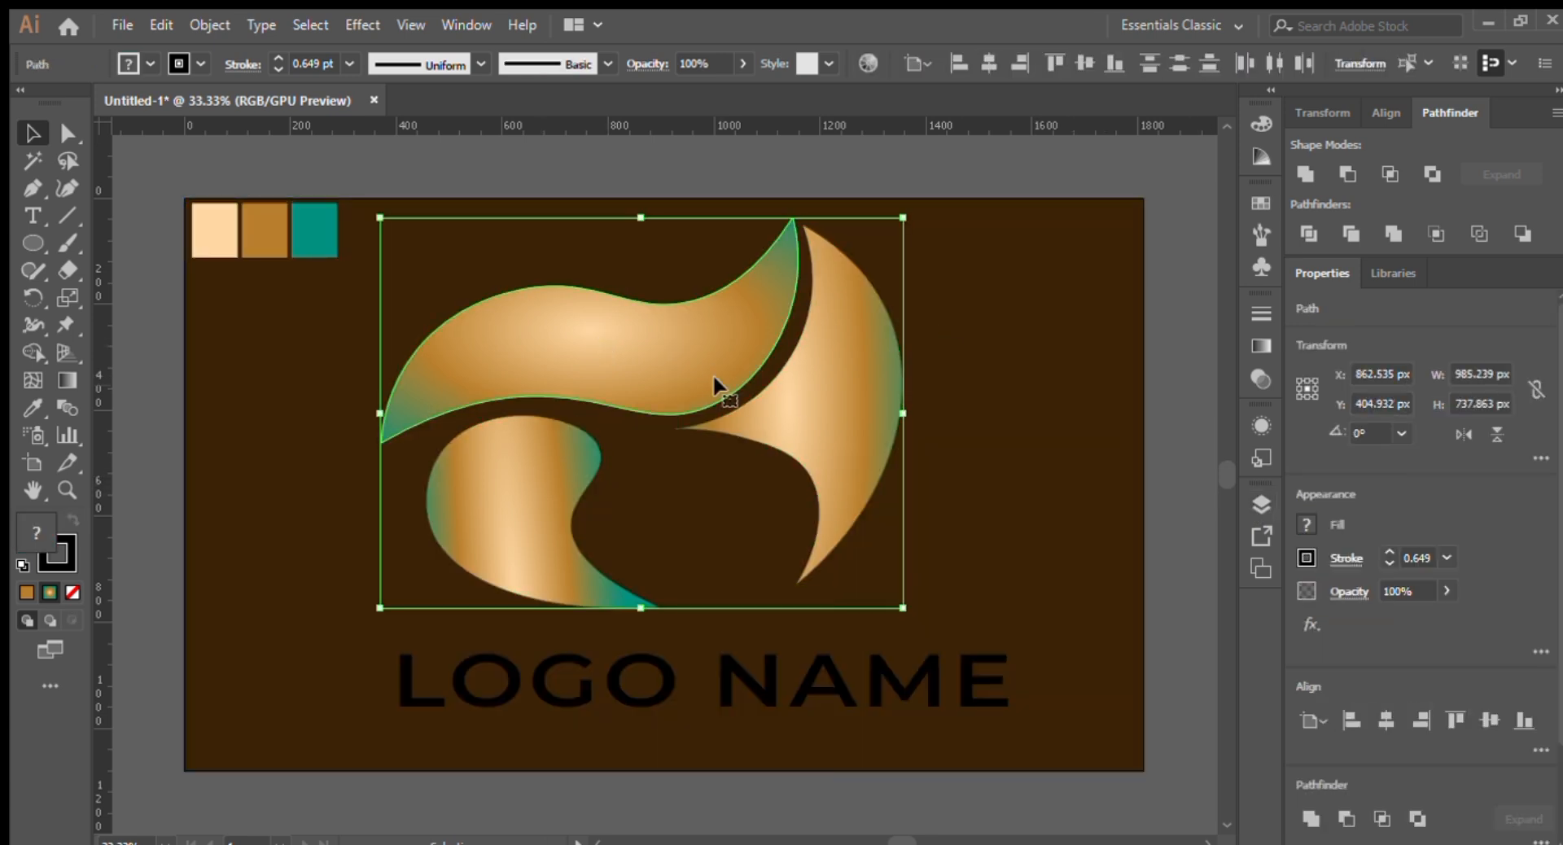
drag(902, 217, 826, 275)
key(ctrl+g)
click(989, 64)
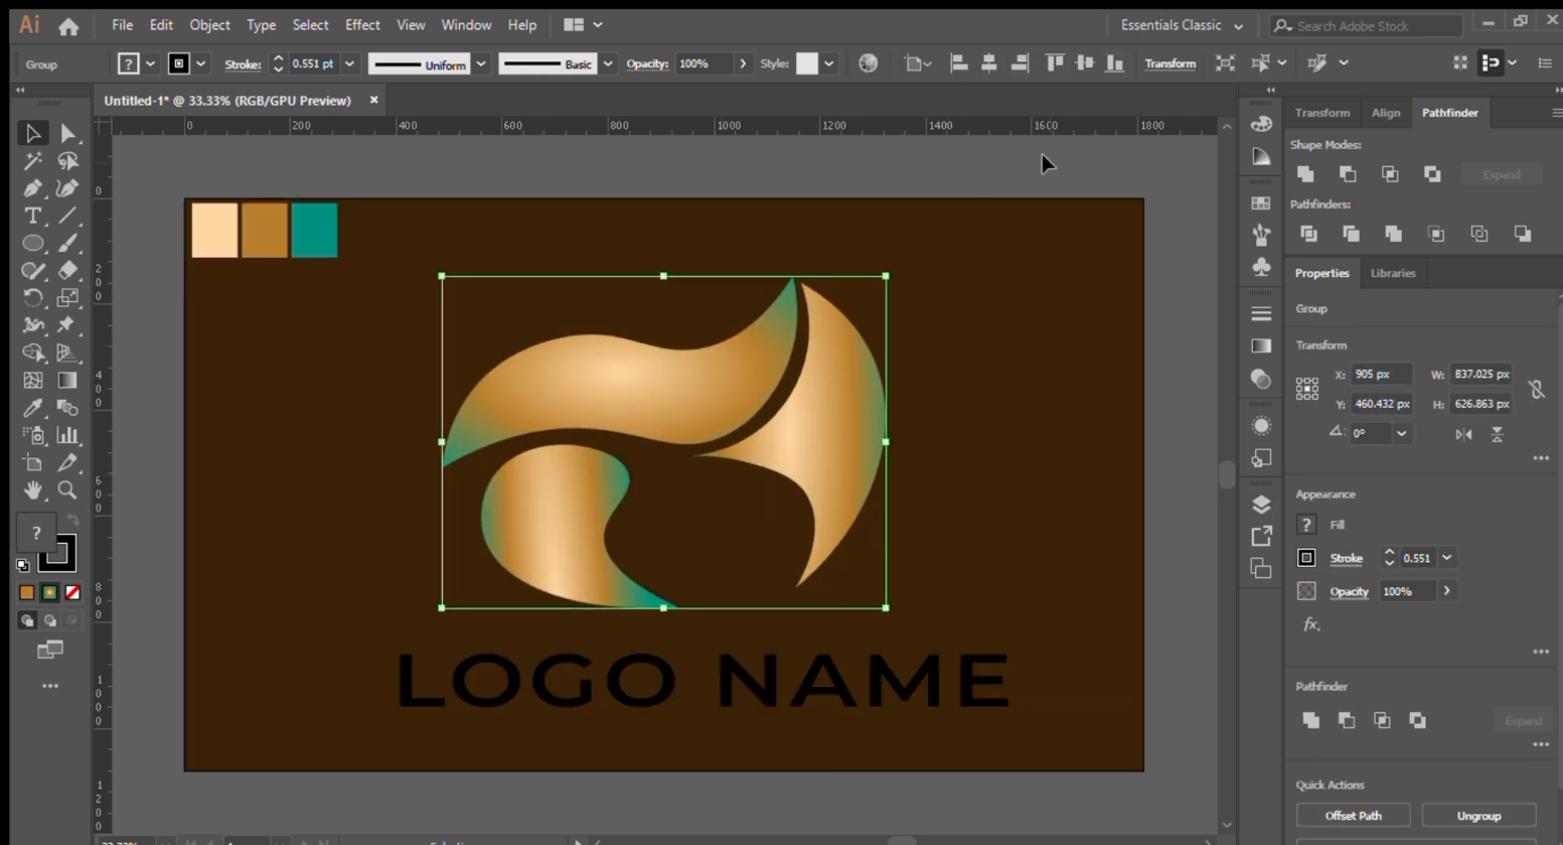
Step: Nudge the group of three logo shapes slightly upward, away from the LOGO NAME text
key(shift+Up)
key(shift+Up)
click(1042, 154)
Step: Convert the LOGO NAME text to ungrouped outlines and delete both O letters from LOGO
click(783, 679)
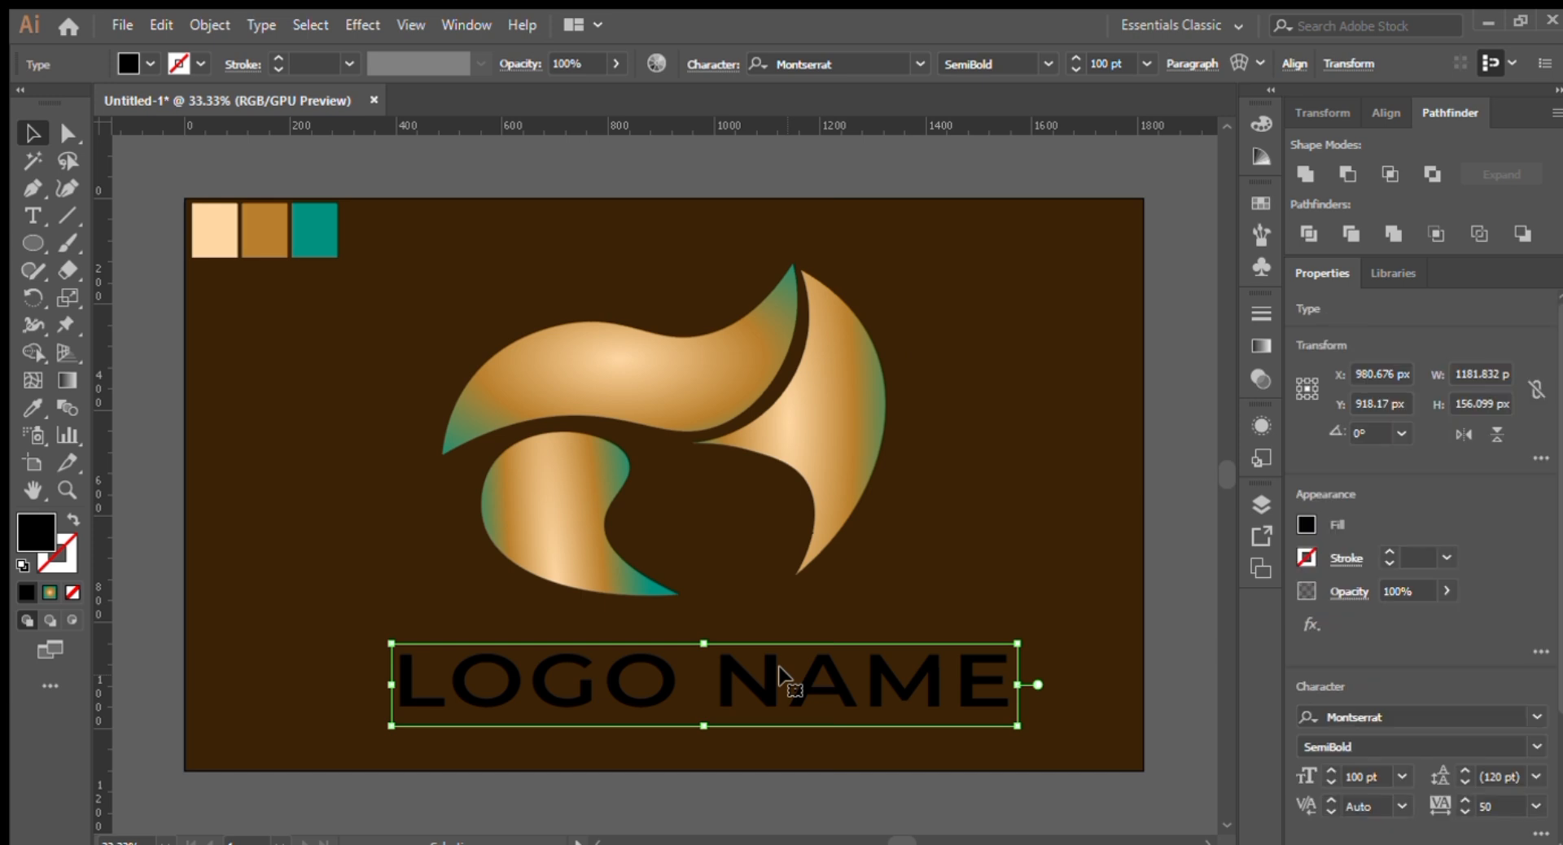
key(ctrl+shift+o)
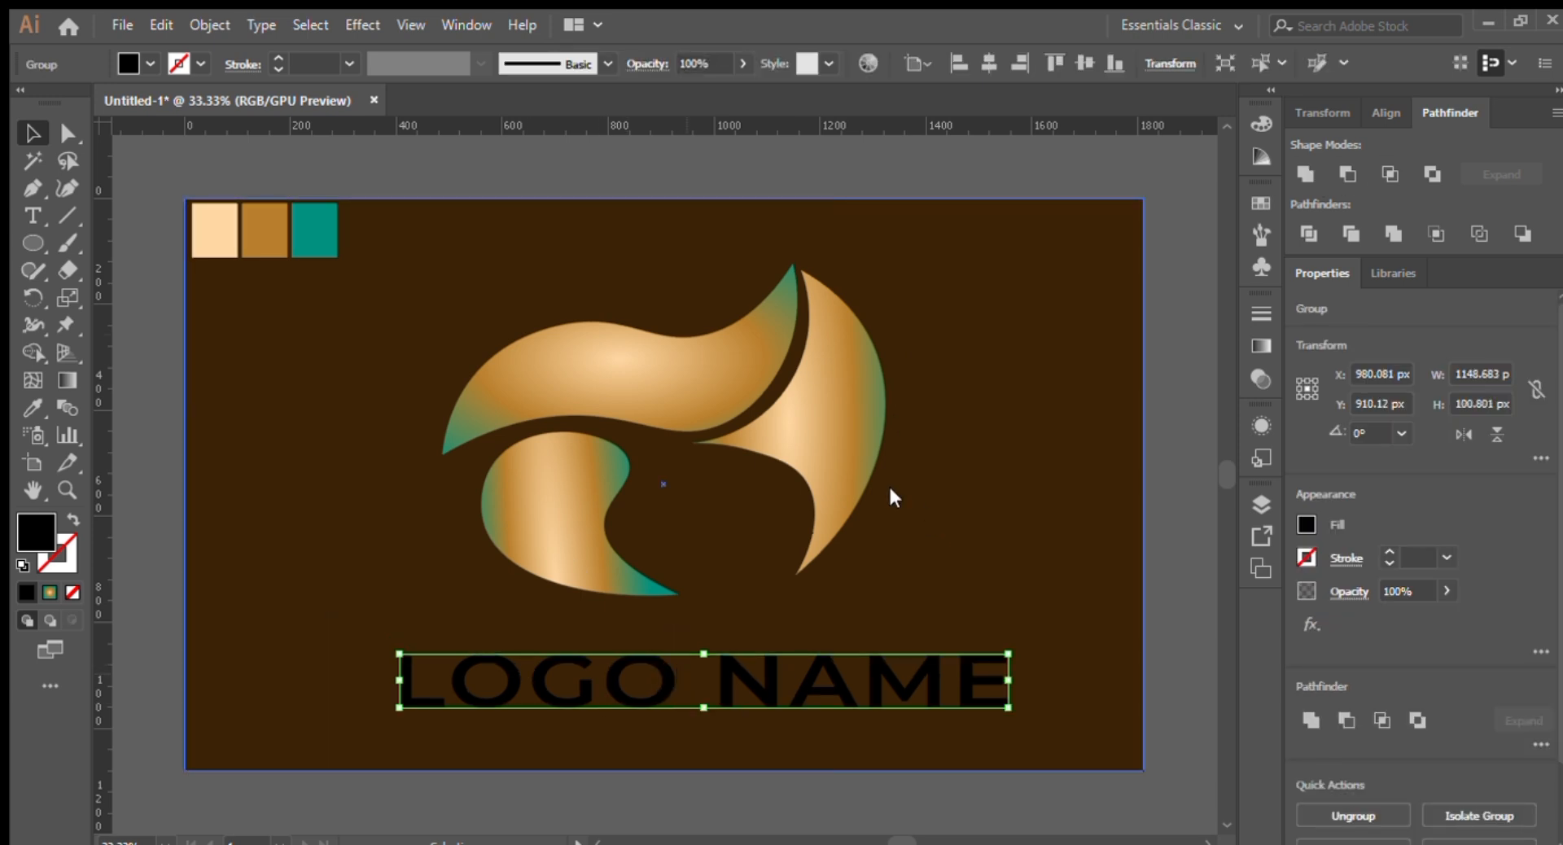
click(887, 709)
click(514, 688)
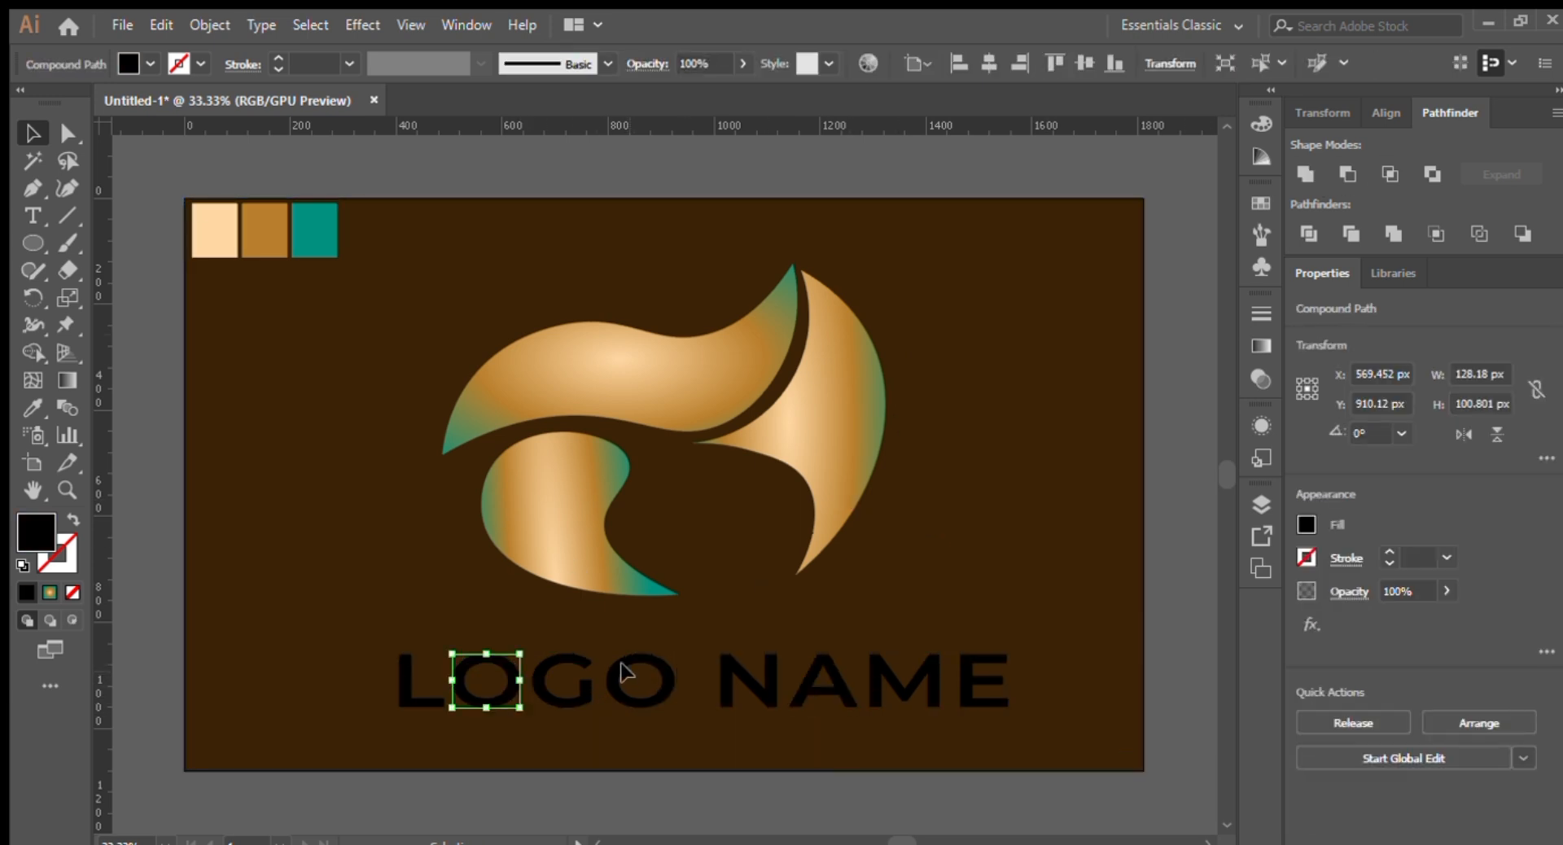
shift+click(632, 676)
key(Delete)
Step: Duplicate the logo shapes, scale the copy to about 114 × 107 px and place it in the first O gap
drag(627, 461, 572, 471)
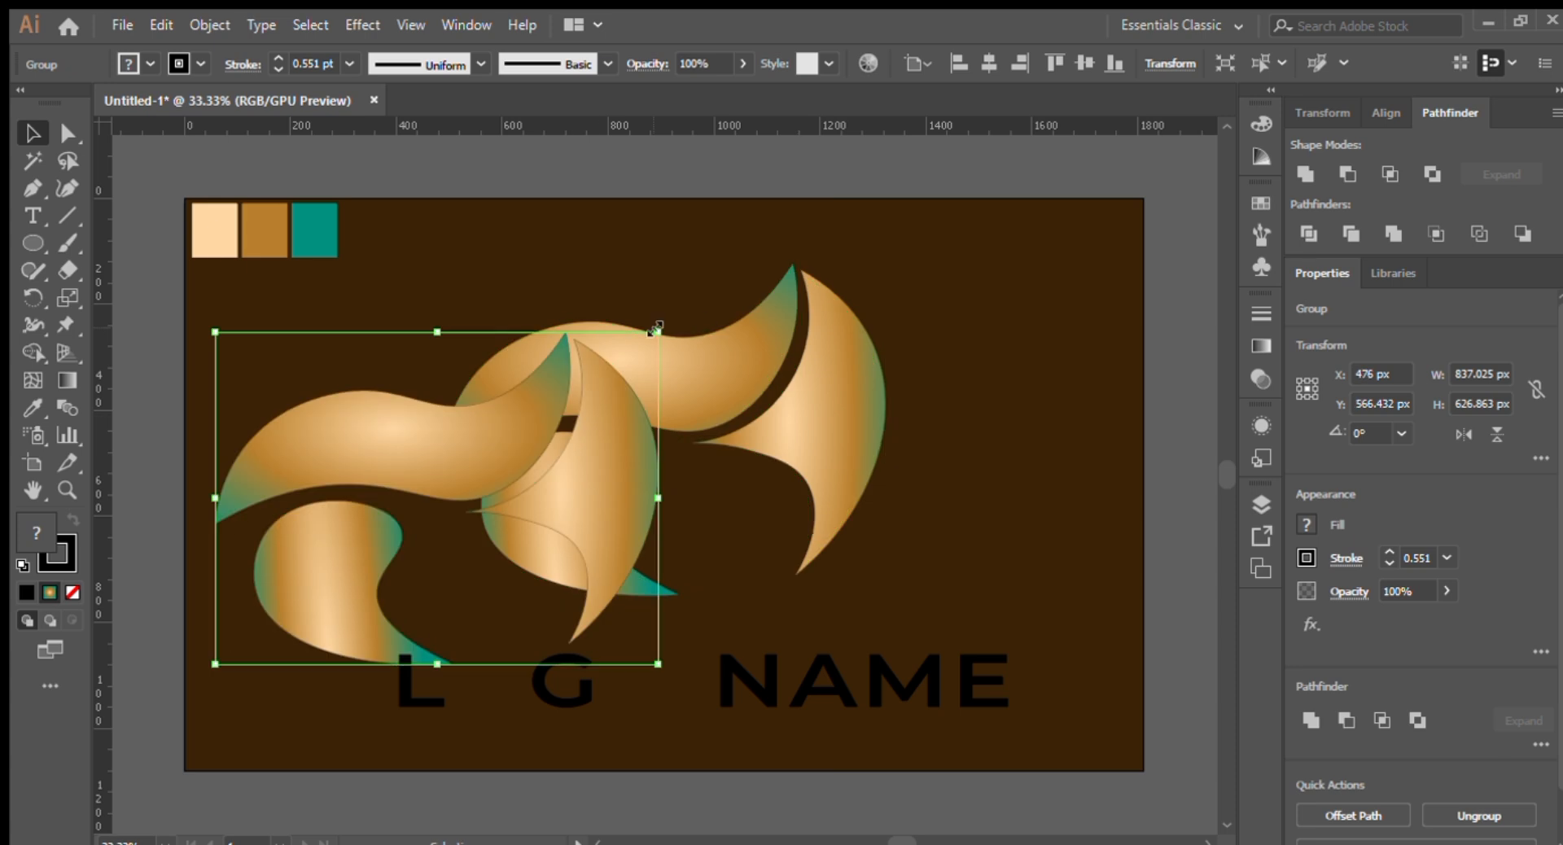
drag(656, 332, 398, 612)
drag(254, 626, 487, 664)
drag(483, 702, 482, 720)
drag(516, 649, 506, 648)
Step: Duplicate the small logo into the second O gap after the G
key(ctrl+plus)
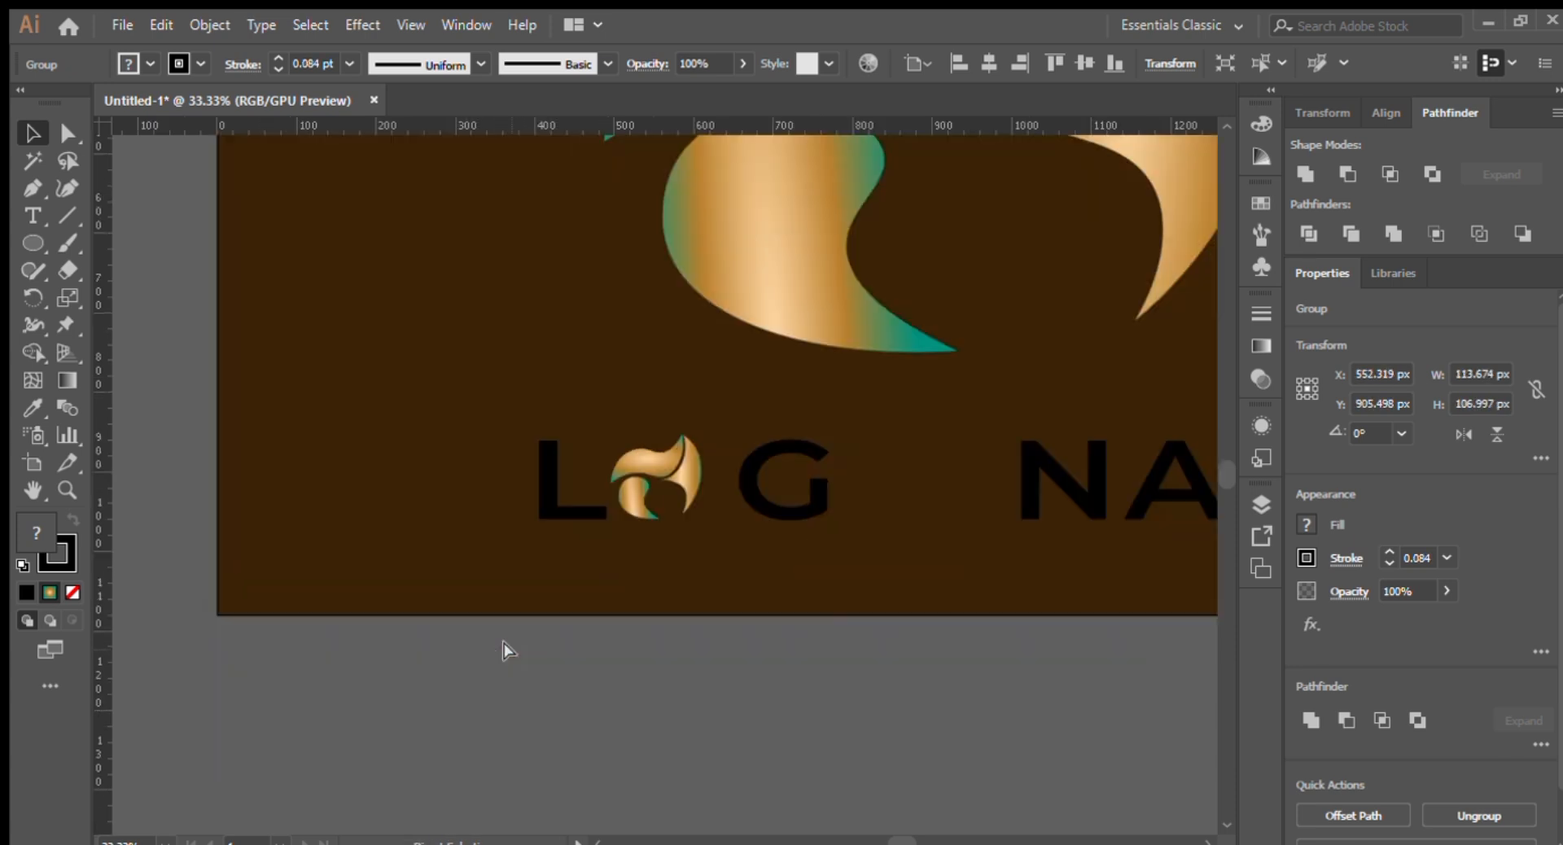
key(ctrl+plus)
drag(674, 425, 1007, 464)
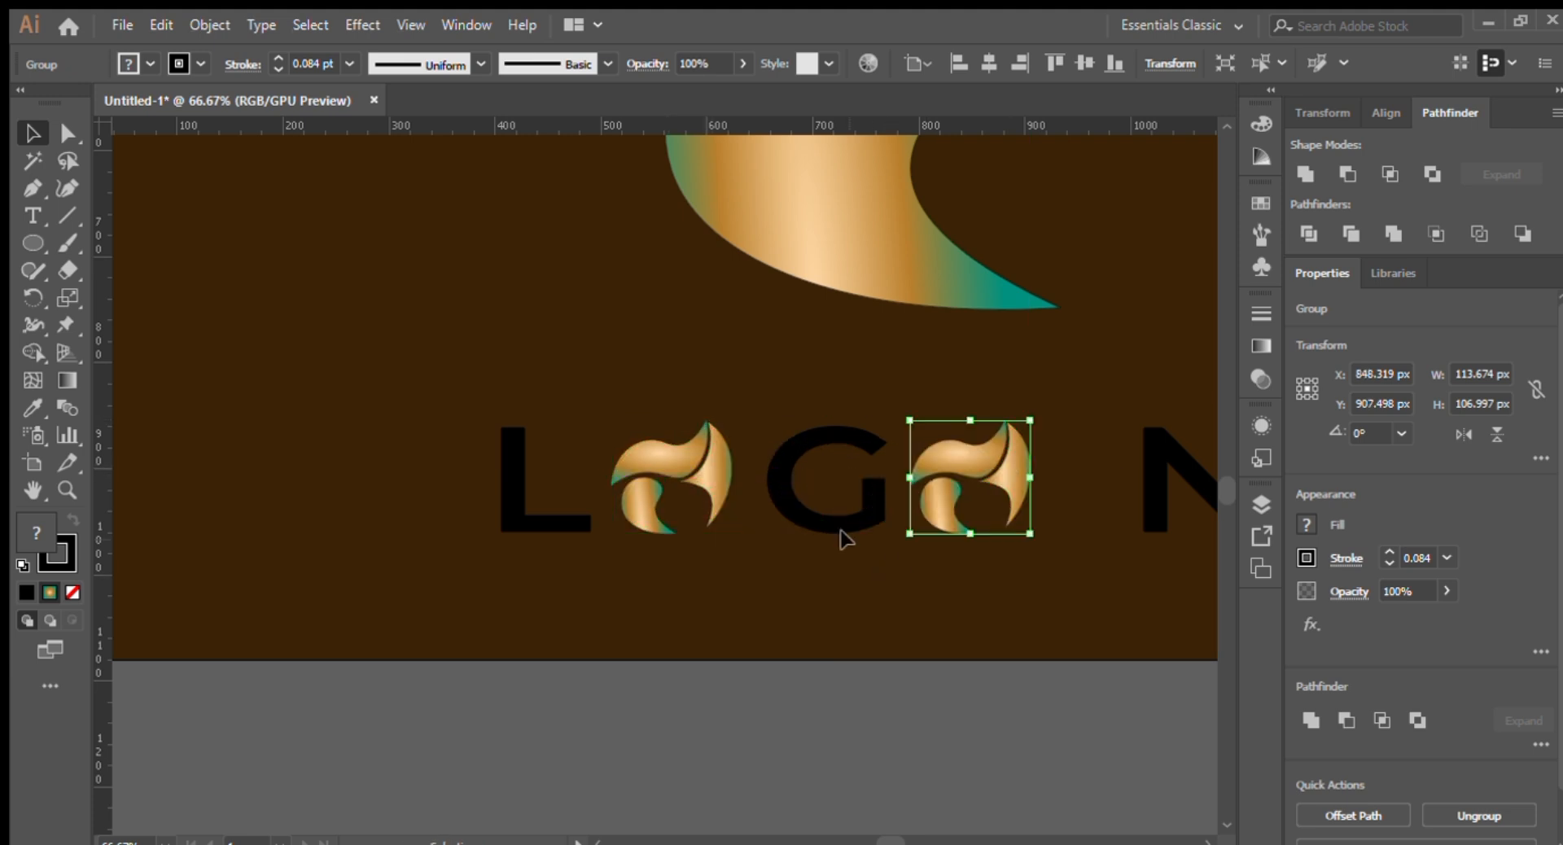
Step: Apply the large hook shape's gradient to the letter G with the Eyedropper
click(839, 529)
key(i)
click(755, 244)
Step: Try filling the letter L with a flat peach colour sampled from the small logo
click(33, 133)
click(504, 453)
key(i)
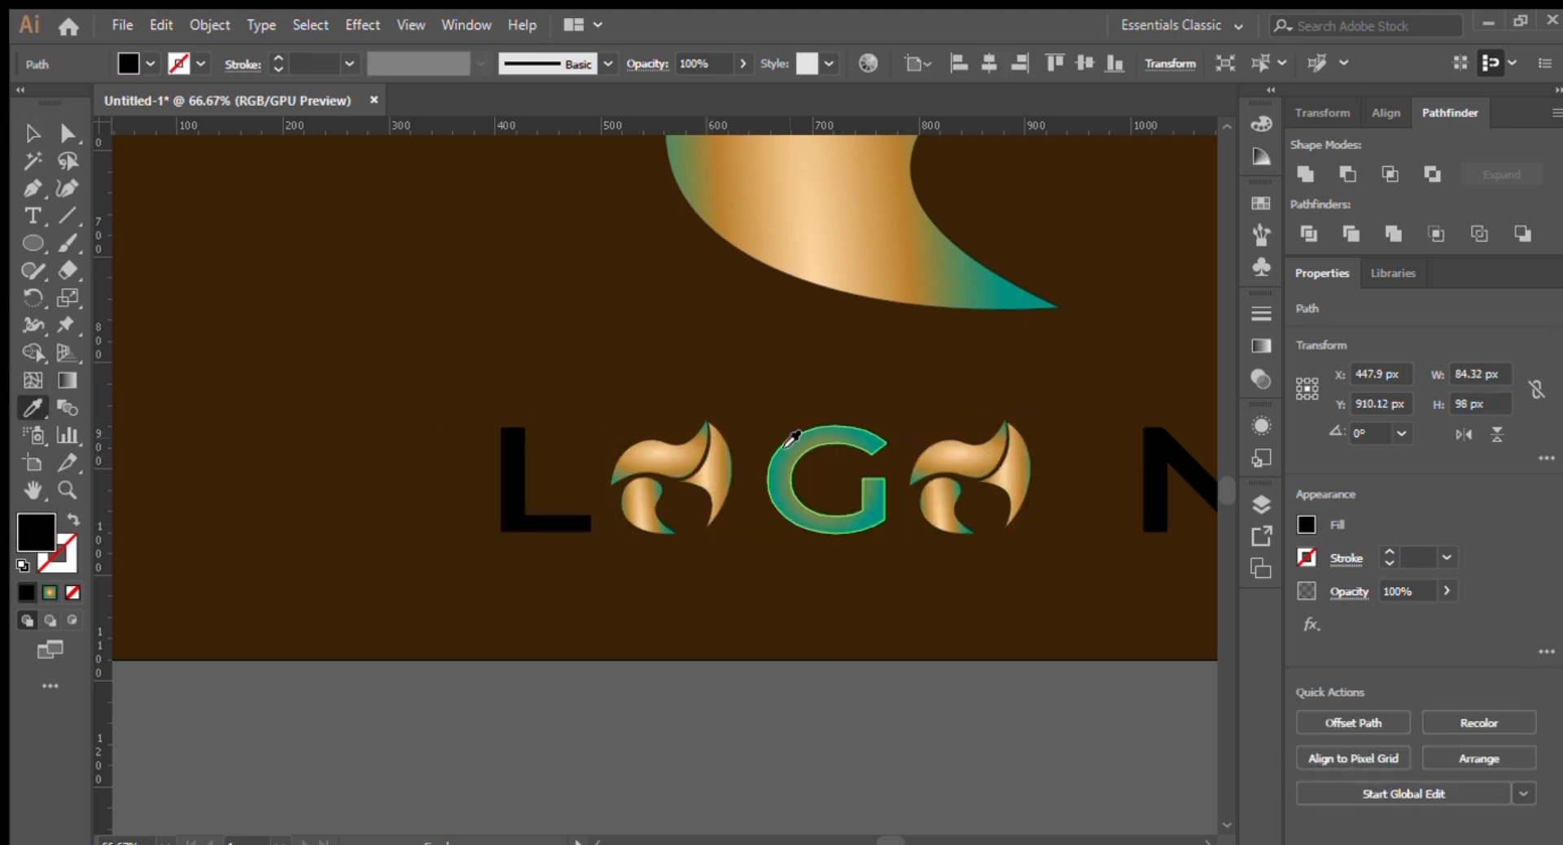
shift+click(672, 457)
click(33, 132)
key(ctrl+0)
click(302, 476)
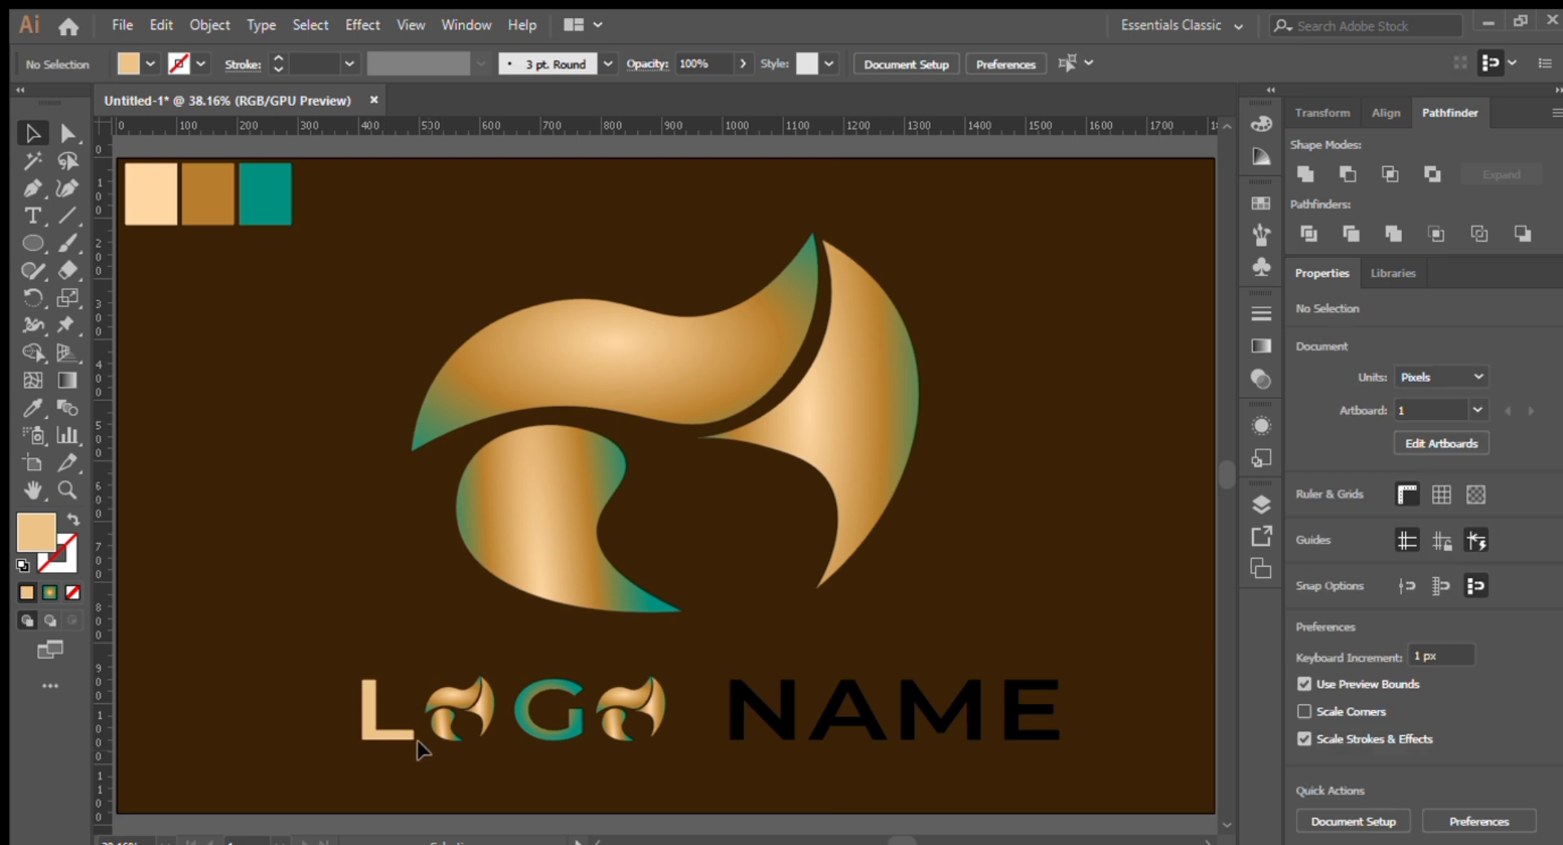
Step: Apply the letter G's teal and brown gradient to the letter L
click(399, 731)
click(554, 705)
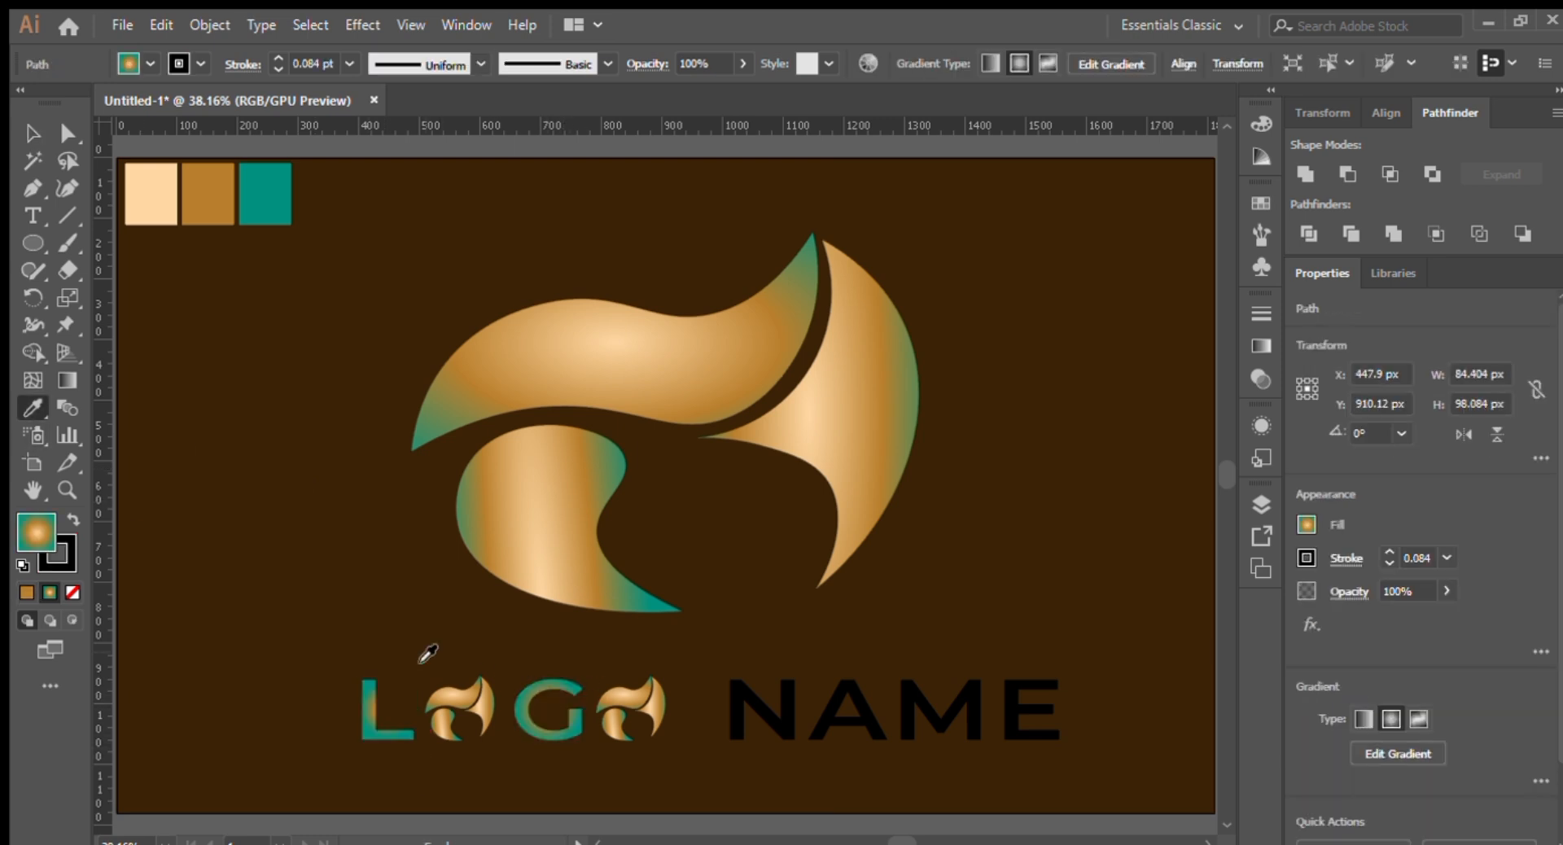
click(281, 509)
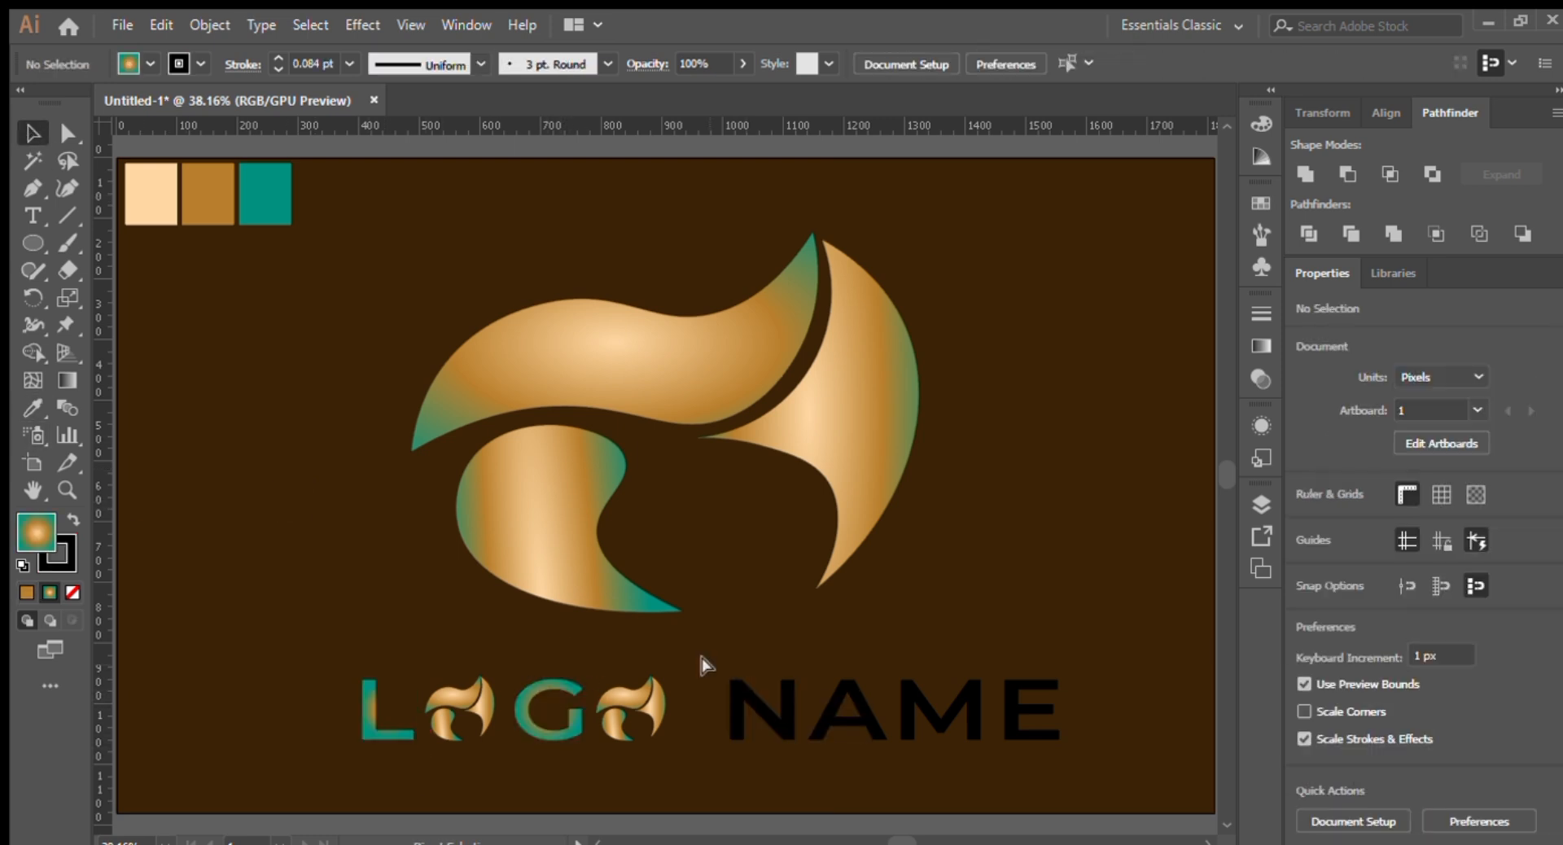
Step: Place a copy of the small logo in the empty area right of the large logo and ungroup it
key(ctrl+minus)
click(810, 696)
click(656, 676)
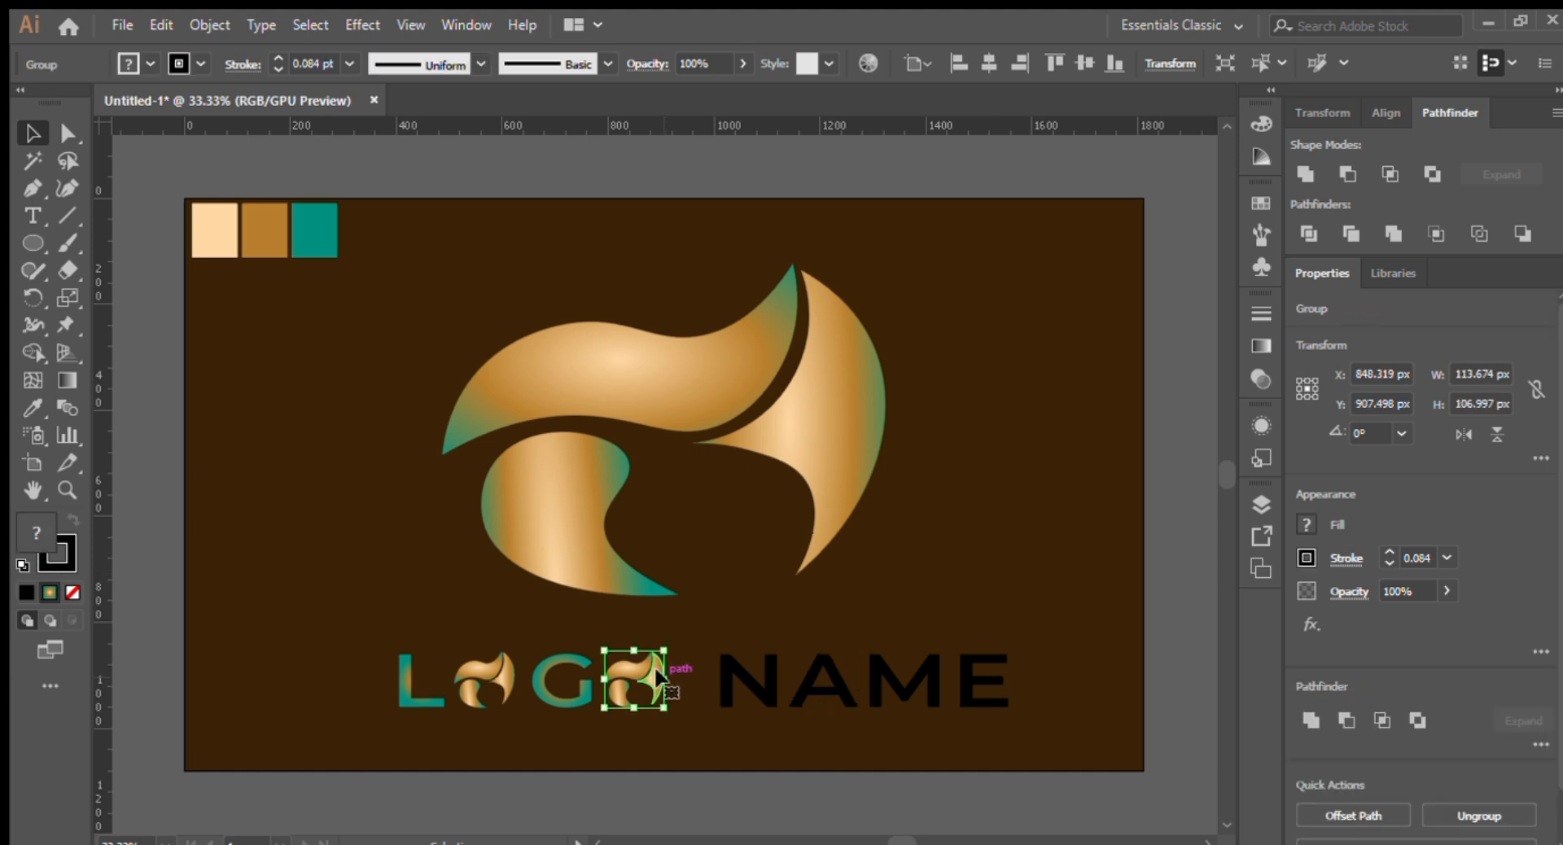
alt+drag(632, 677, 1050, 352)
key(ctrl+shift+g)
click(1043, 653)
Step: Duplicate the small wave so three waves are stacked vertically as the arms of an E
key(ctrl+plus)
key(ctrl+plus)
key(ctrl+plus)
alt+drag(662, 467, 656, 612)
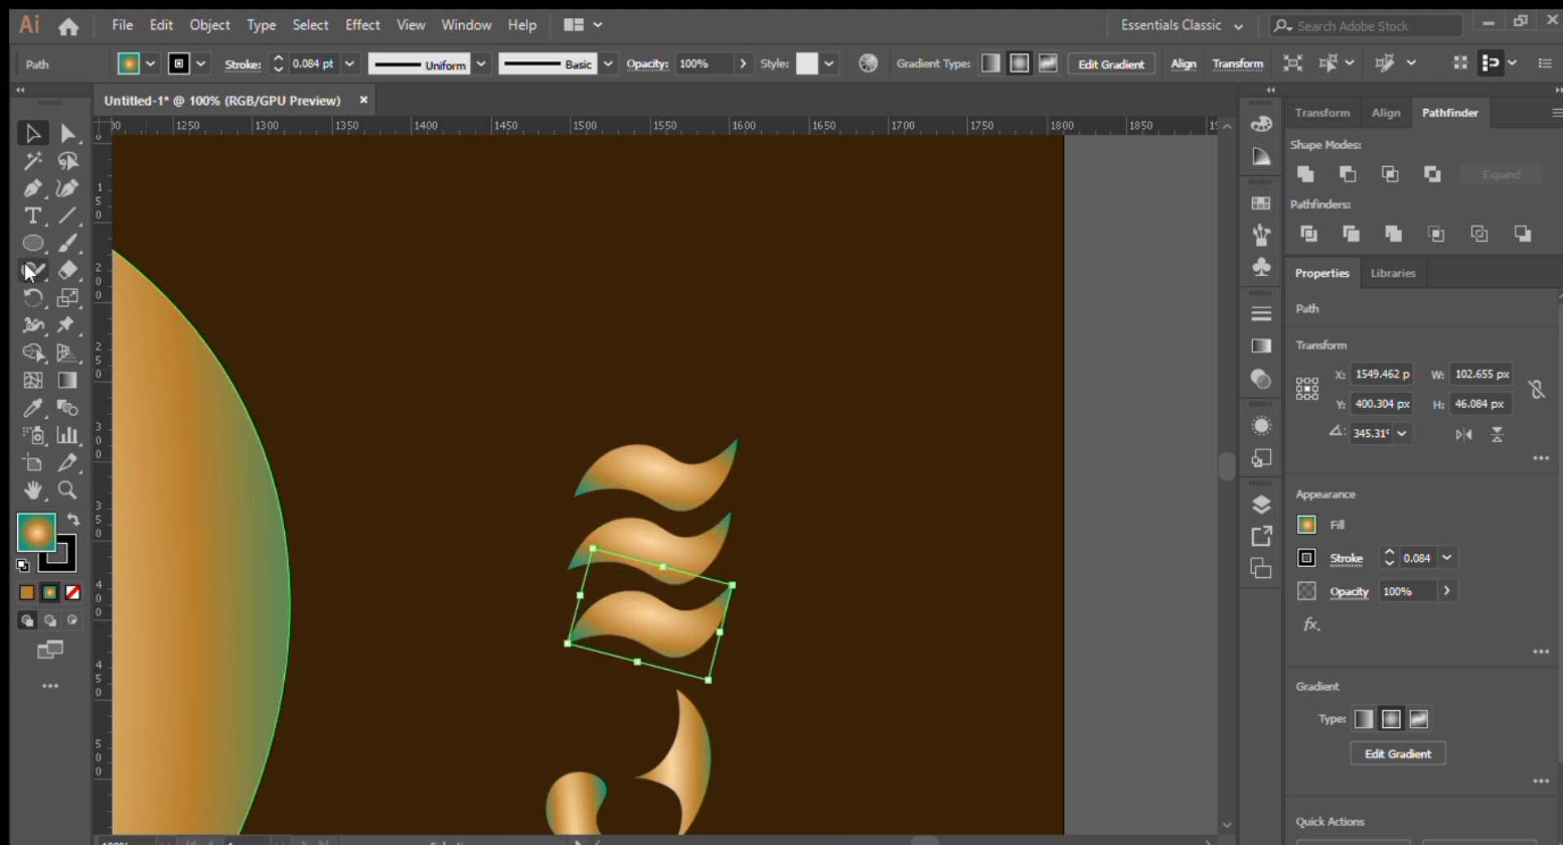
Step: Draw an upright rectangle about 27 × 132 px over the waves' left ends and give it a peach gradient
key(m)
drag(568, 438, 611, 647)
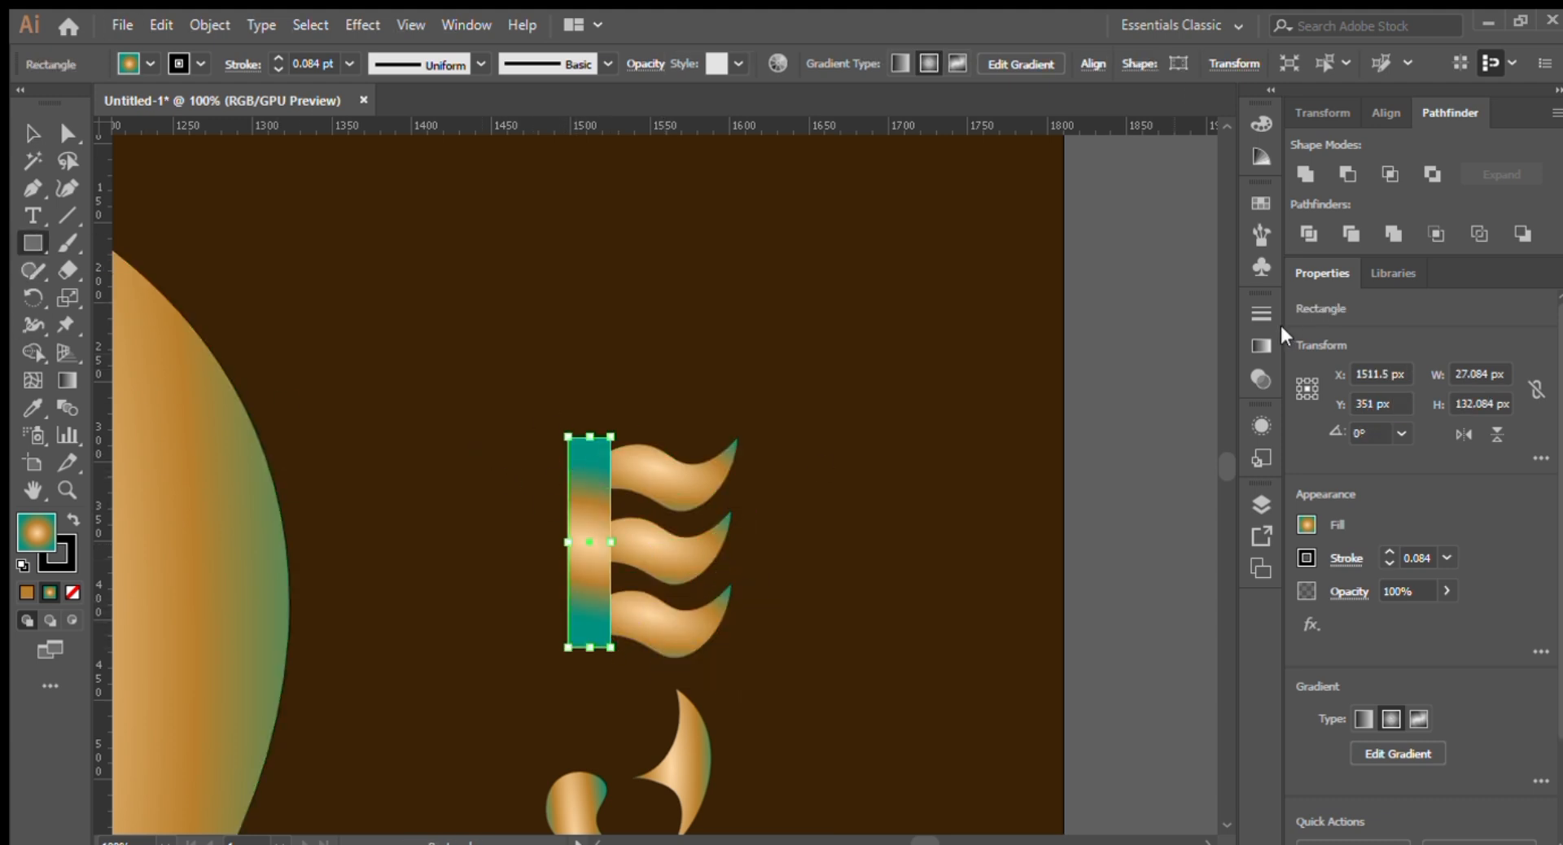
click(31, 130)
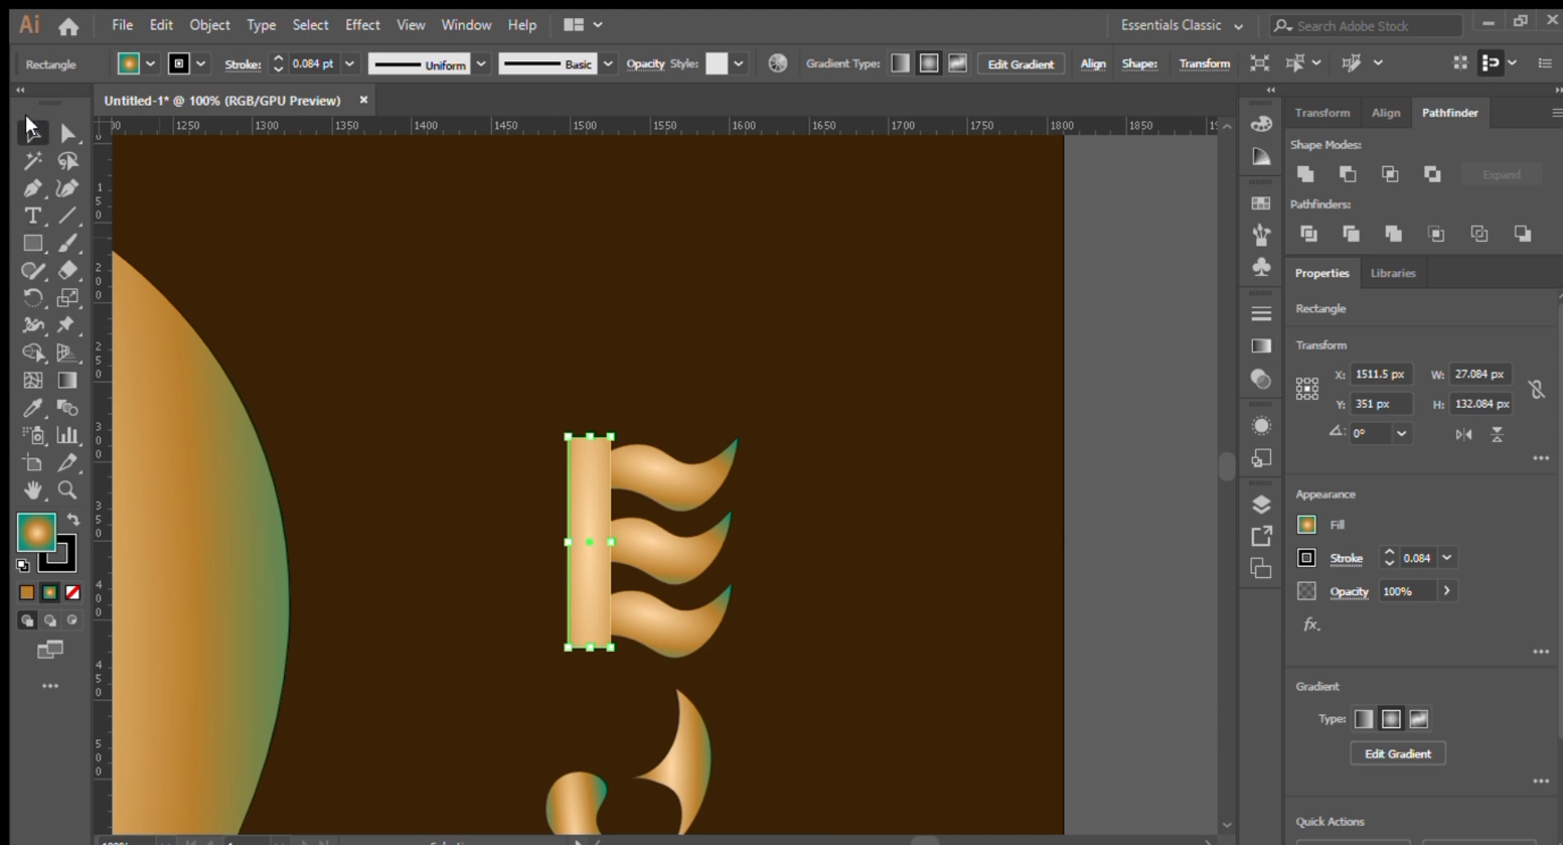
Step: Bring the three waves in front of the rectangle and shift the rectangle 6 px to the right
drag(663, 408, 688, 607)
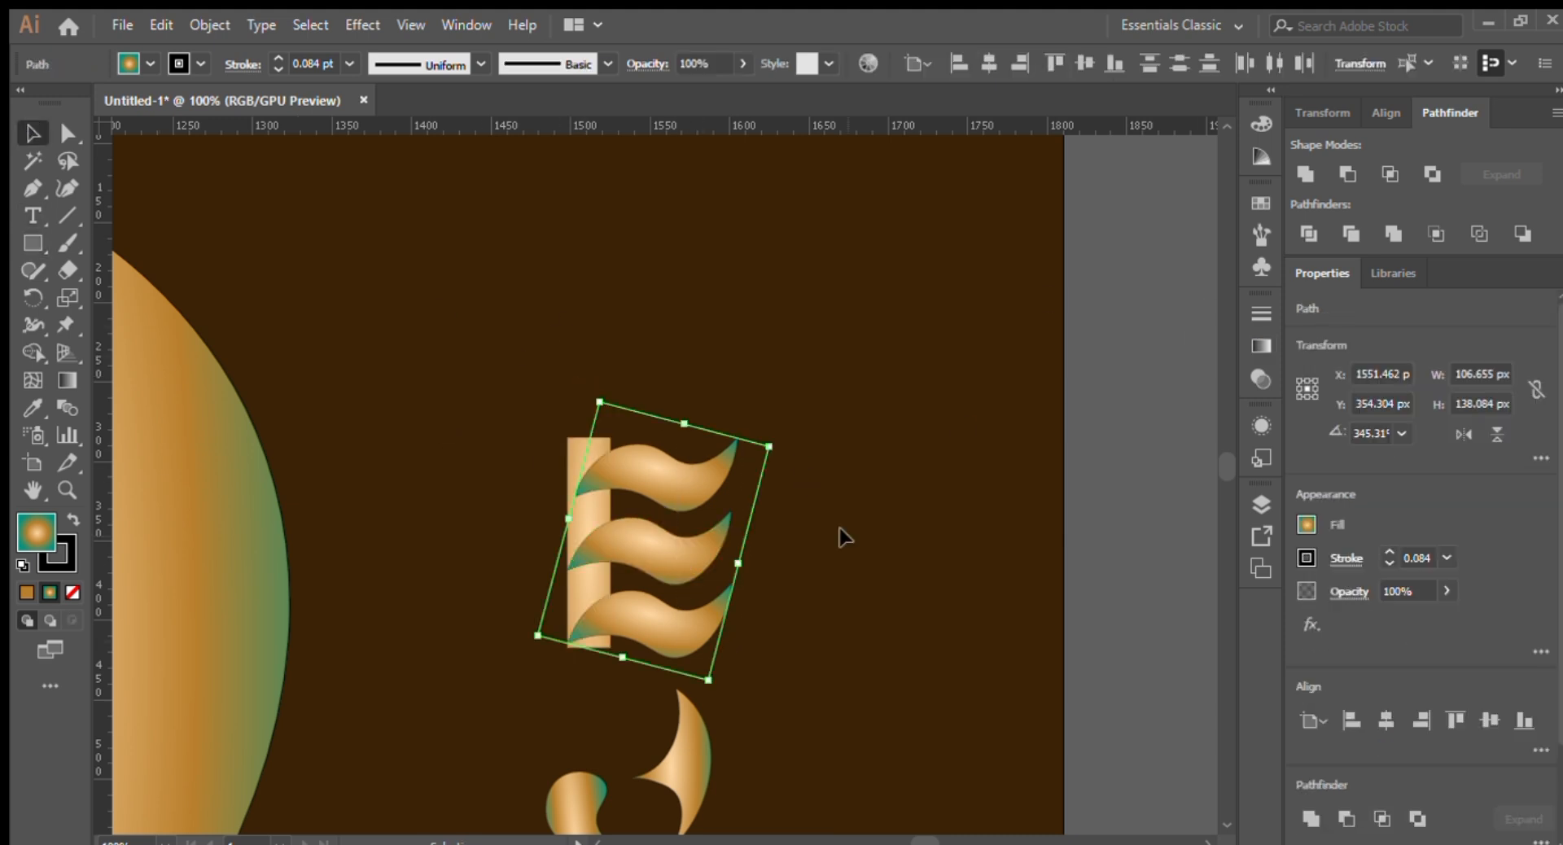
click(513, 484)
click(569, 503)
key(Right)
key(Right)
key(Right)
key(Right)
key(Right)
key(Right)
Step: Reshape the rectangle's corners with the Curvature tool so they tuck behind the top and bottom waves
click(69, 190)
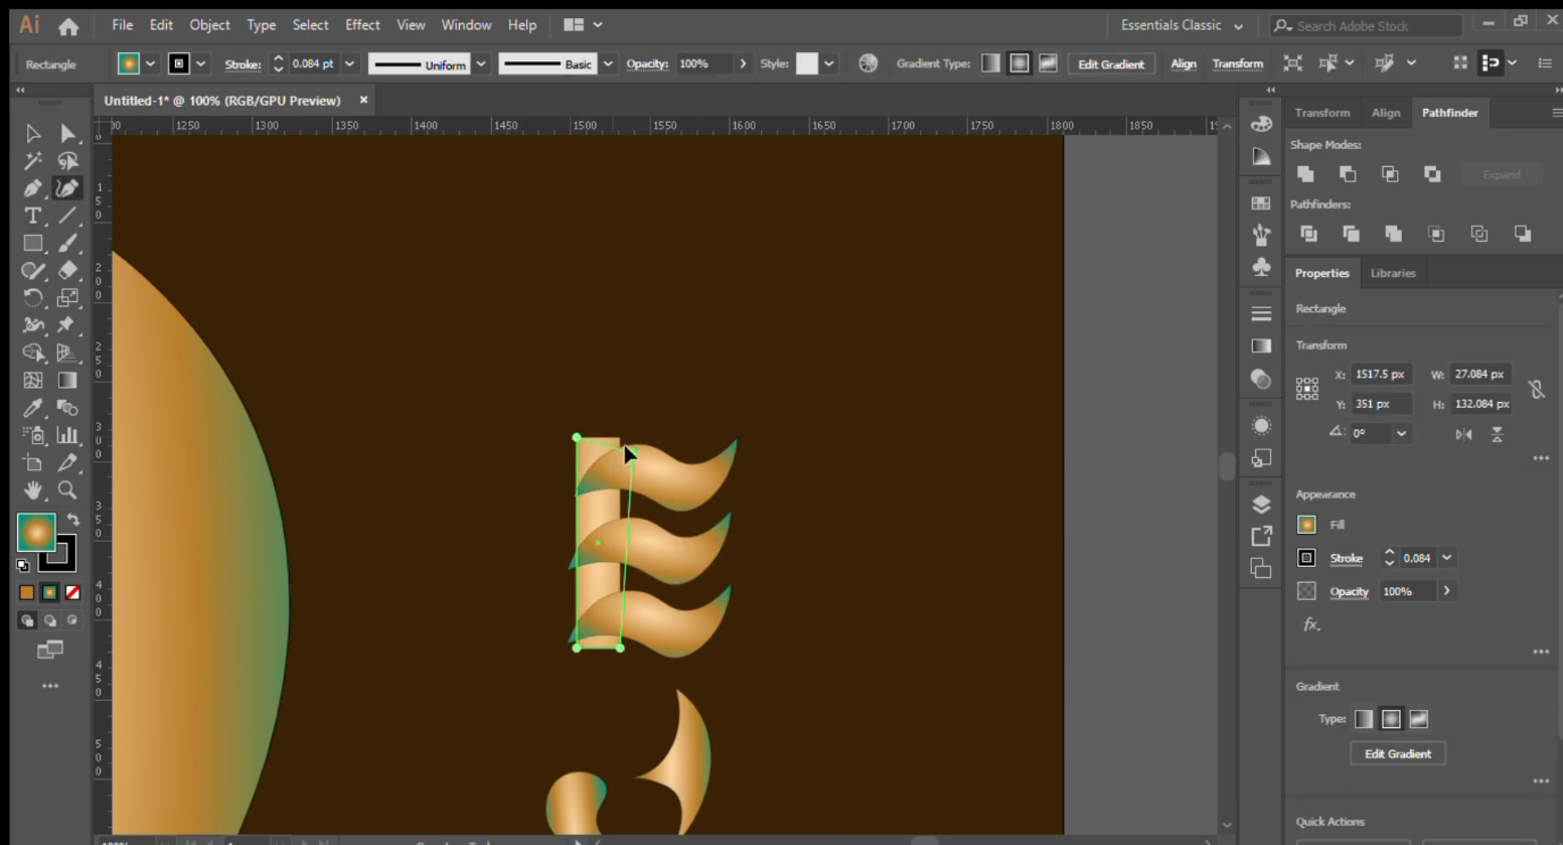
drag(624, 446, 576, 487)
drag(620, 649, 573, 641)
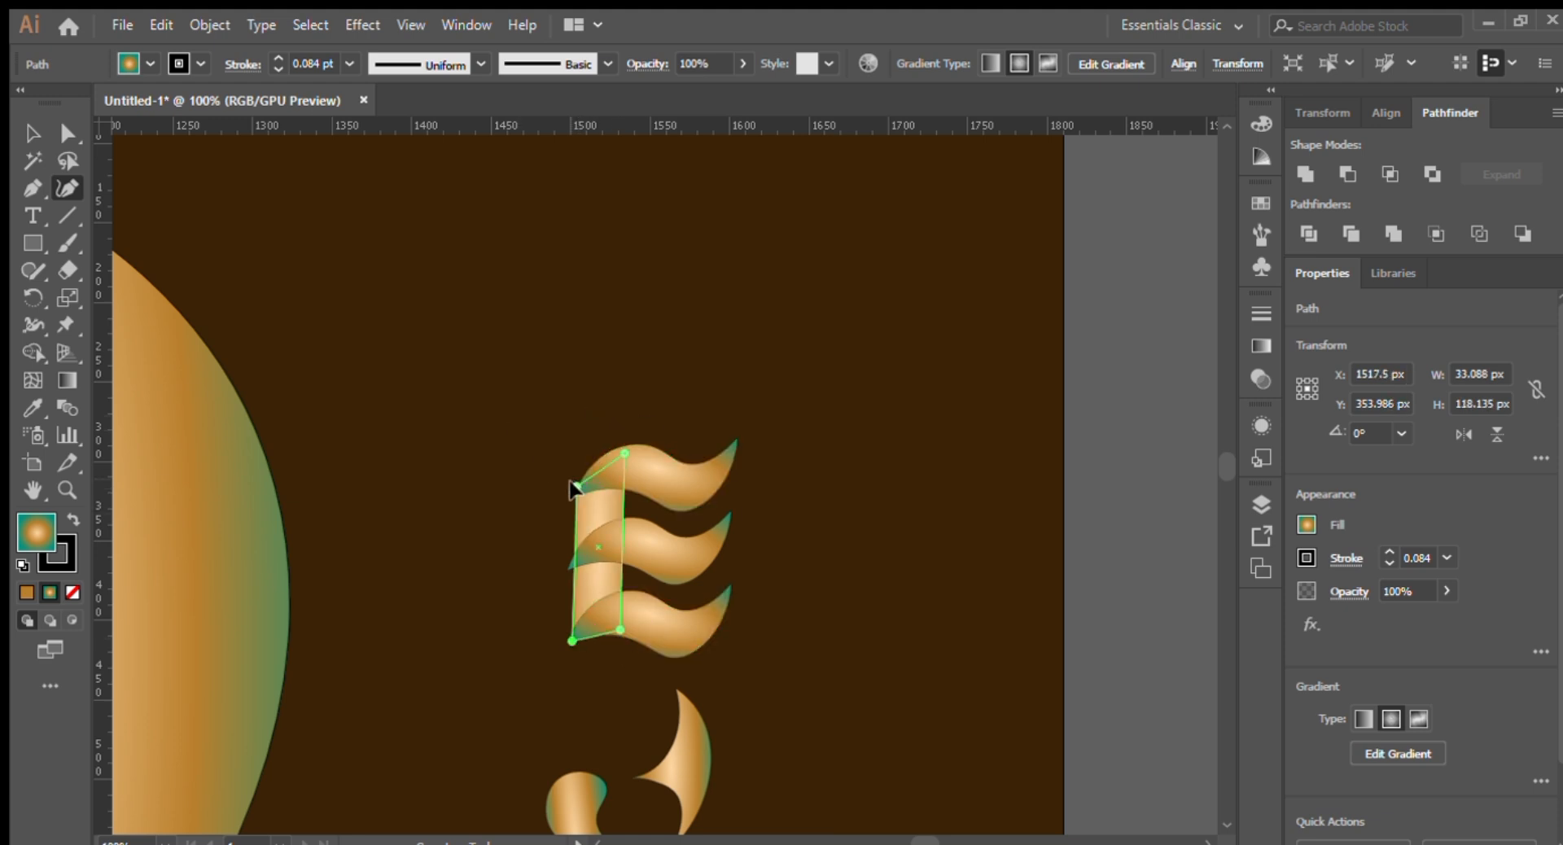
key(ctrl+plus)
key(ctrl+plus)
key(ctrl+plus)
key(ctrl+plus)
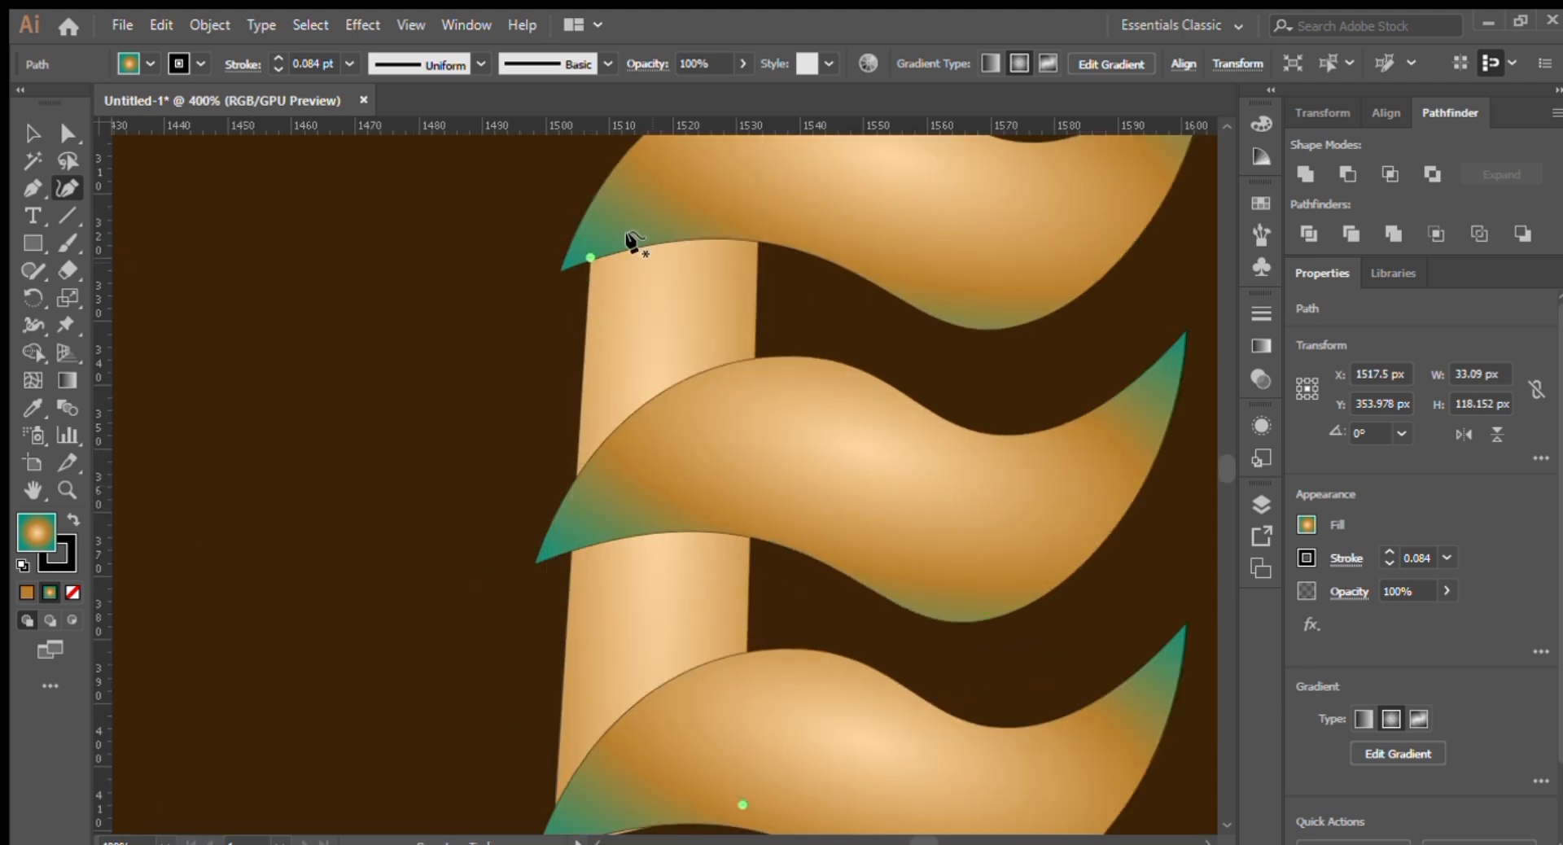
drag(591, 256, 564, 265)
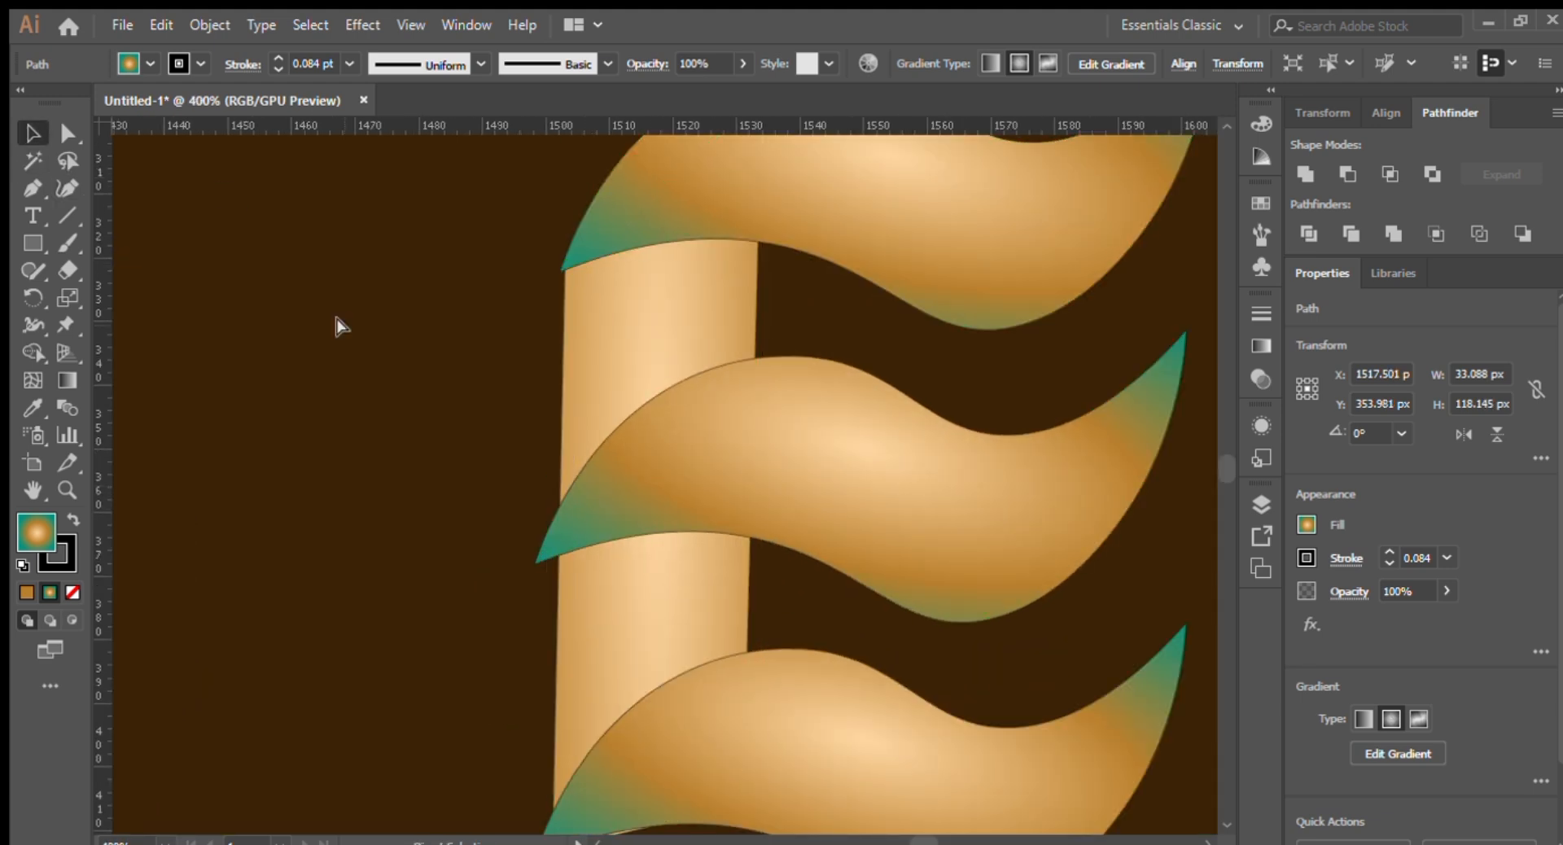
Step: Nudge the middle wave 4 px right so its left end lines up with the top wave
key(ctrl+minus)
key(ctrl+minus)
click(767, 523)
key(Right)
key(Right)
key(Right)
key(Right)
Step: Stack the top and bottom waves in front of the upright bar, with the middle wave behind it
click(726, 343)
shift+click(742, 659)
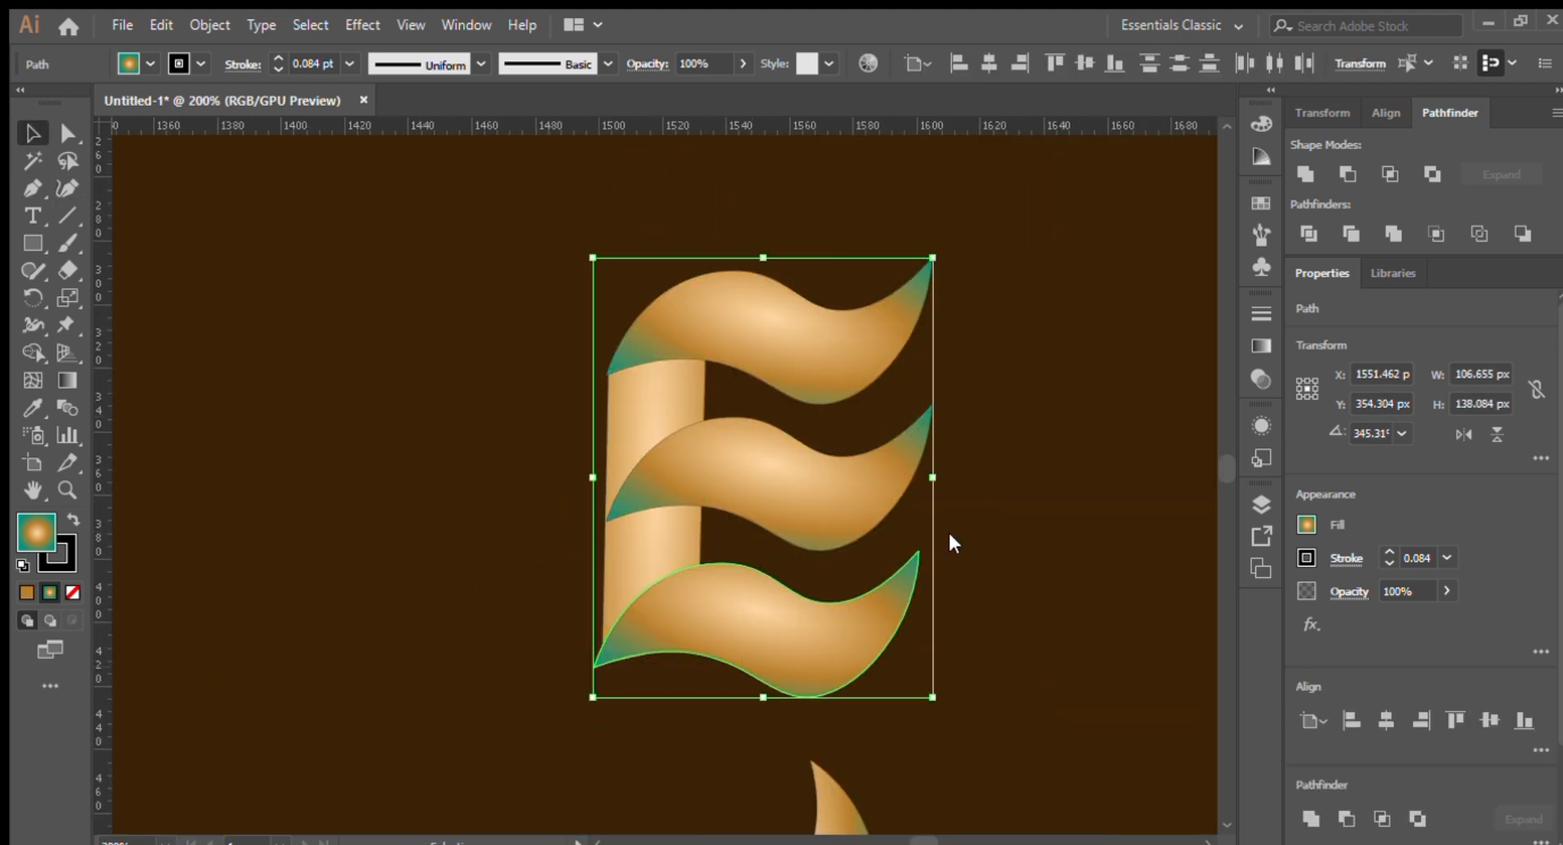
key(ctrl+shift+bracketright)
Step: Scale the middle wave down to about 87 × 39 px as the E's shorter arm
click(906, 455)
drag(935, 405, 897, 421)
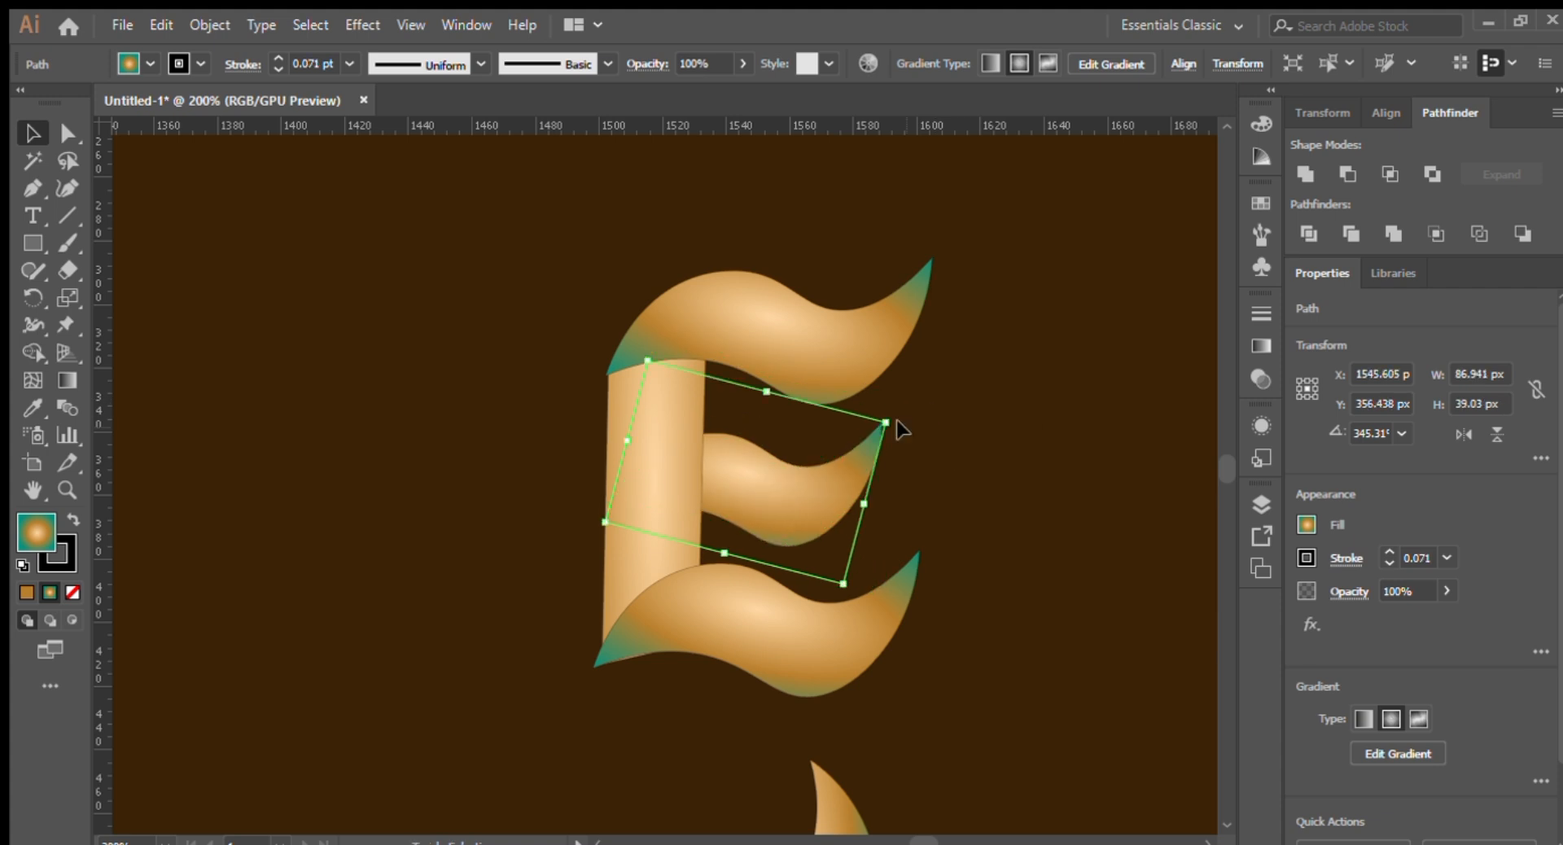
click(1054, 355)
key(ctrl+minus)
key(ctrl+minus)
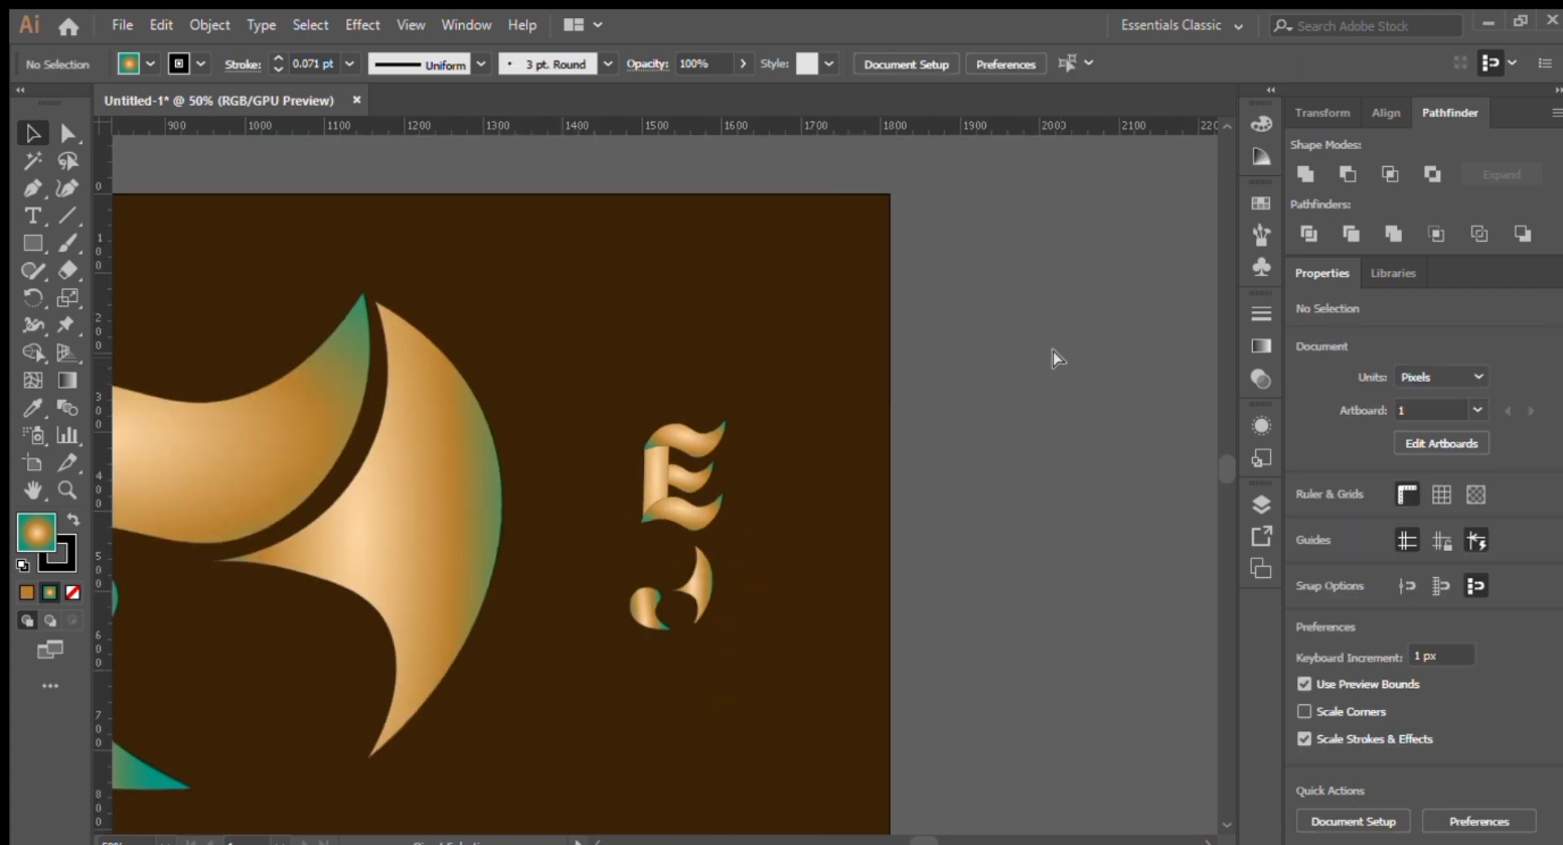
Step: Copy the E's top wave into the empty space to the right of the letter
key(ctrl+plus)
key(ctrl+plus)
click(722, 394)
drag(722, 394, 987, 402)
Step: Select all the pieces of the E and move the letter down and to the left
click(731, 559)
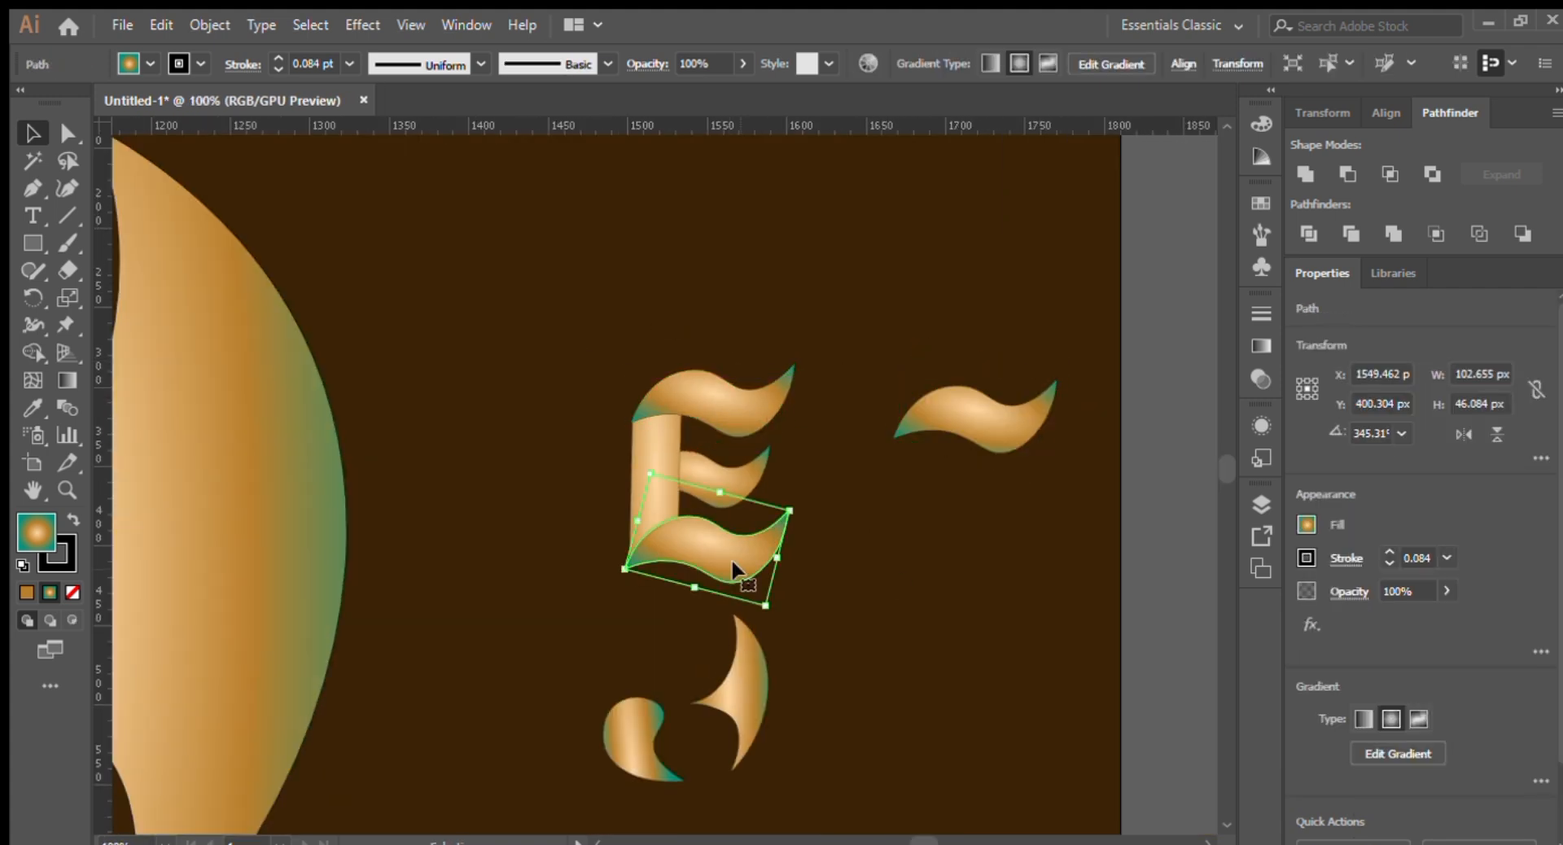
click(887, 619)
drag(592, 344, 505, 648)
Step: Rotate the loose wave upright and add a mirrored copy beside it to form the two legs of an A
drag(903, 468, 749, 440)
drag(914, 346, 915, 513)
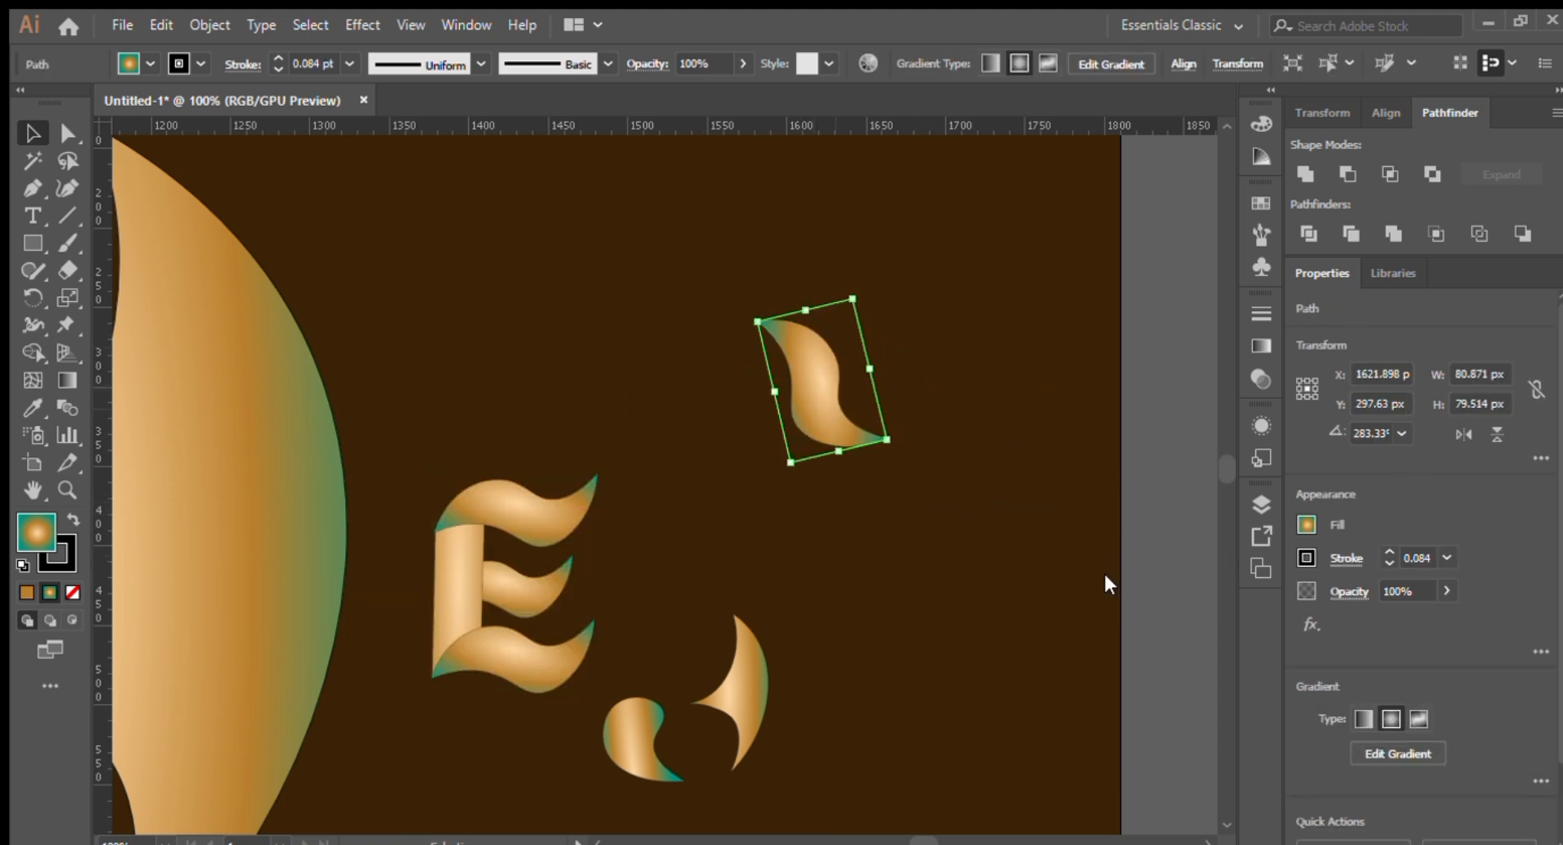
click(1464, 434)
drag(817, 413, 711, 414)
click(886, 482)
Step: Rotate and fit the small hook between the two legs as the A's crossbar, and group the letter
drag(636, 721, 768, 438)
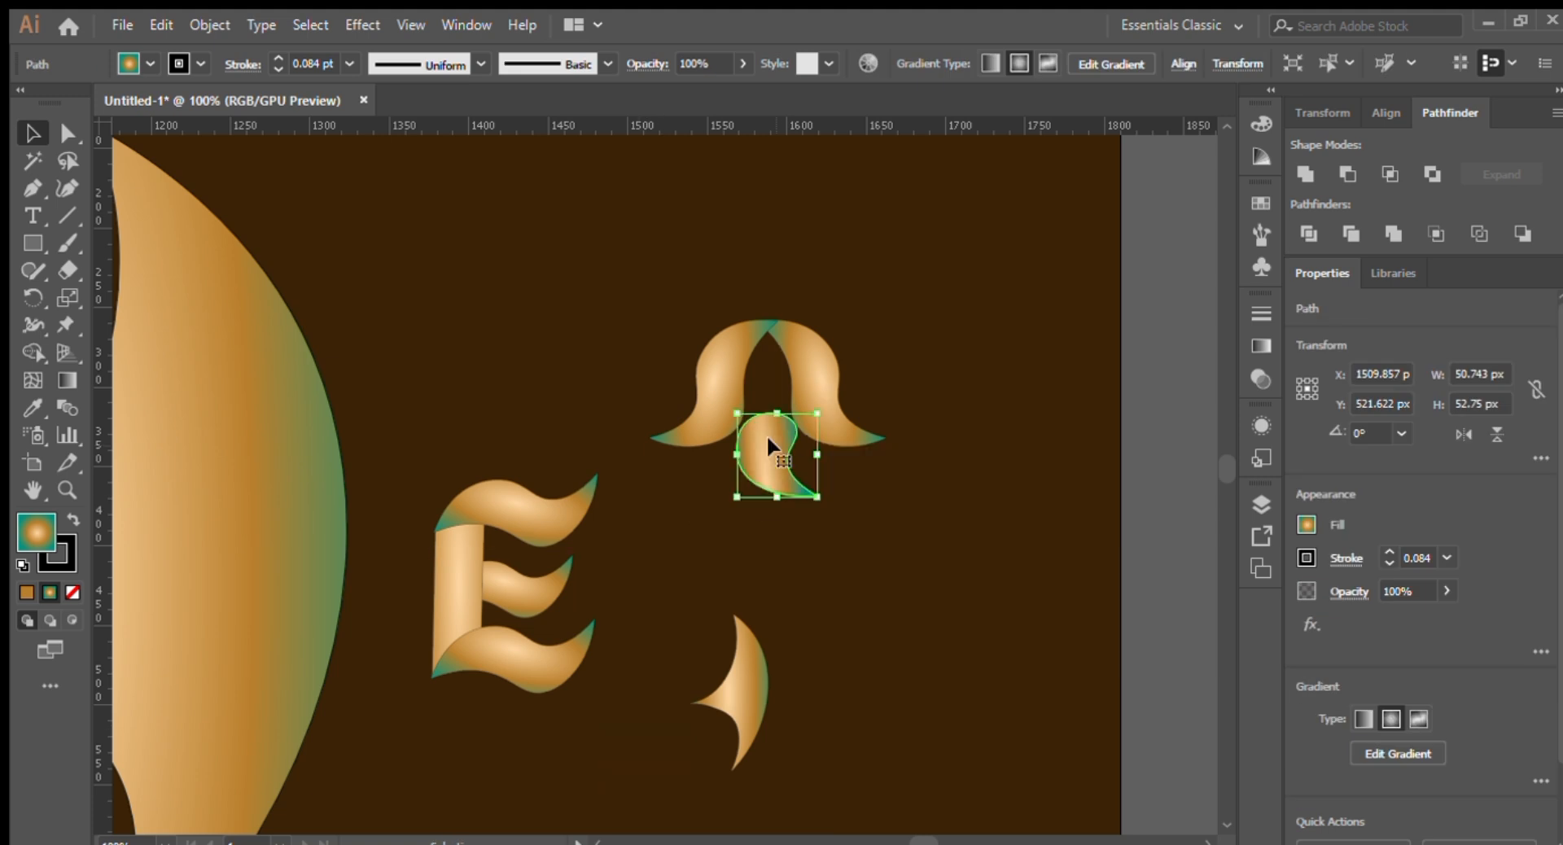
drag(825, 499, 768, 408)
click(714, 462)
double_click(769, 408)
drag(737, 458, 777, 461)
mouse_move(778, 456)
mouse_down()
mouse_move(818, 440)
mouse_move(769, 475)
mouse_up()
double_click(798, 500)
click(845, 429)
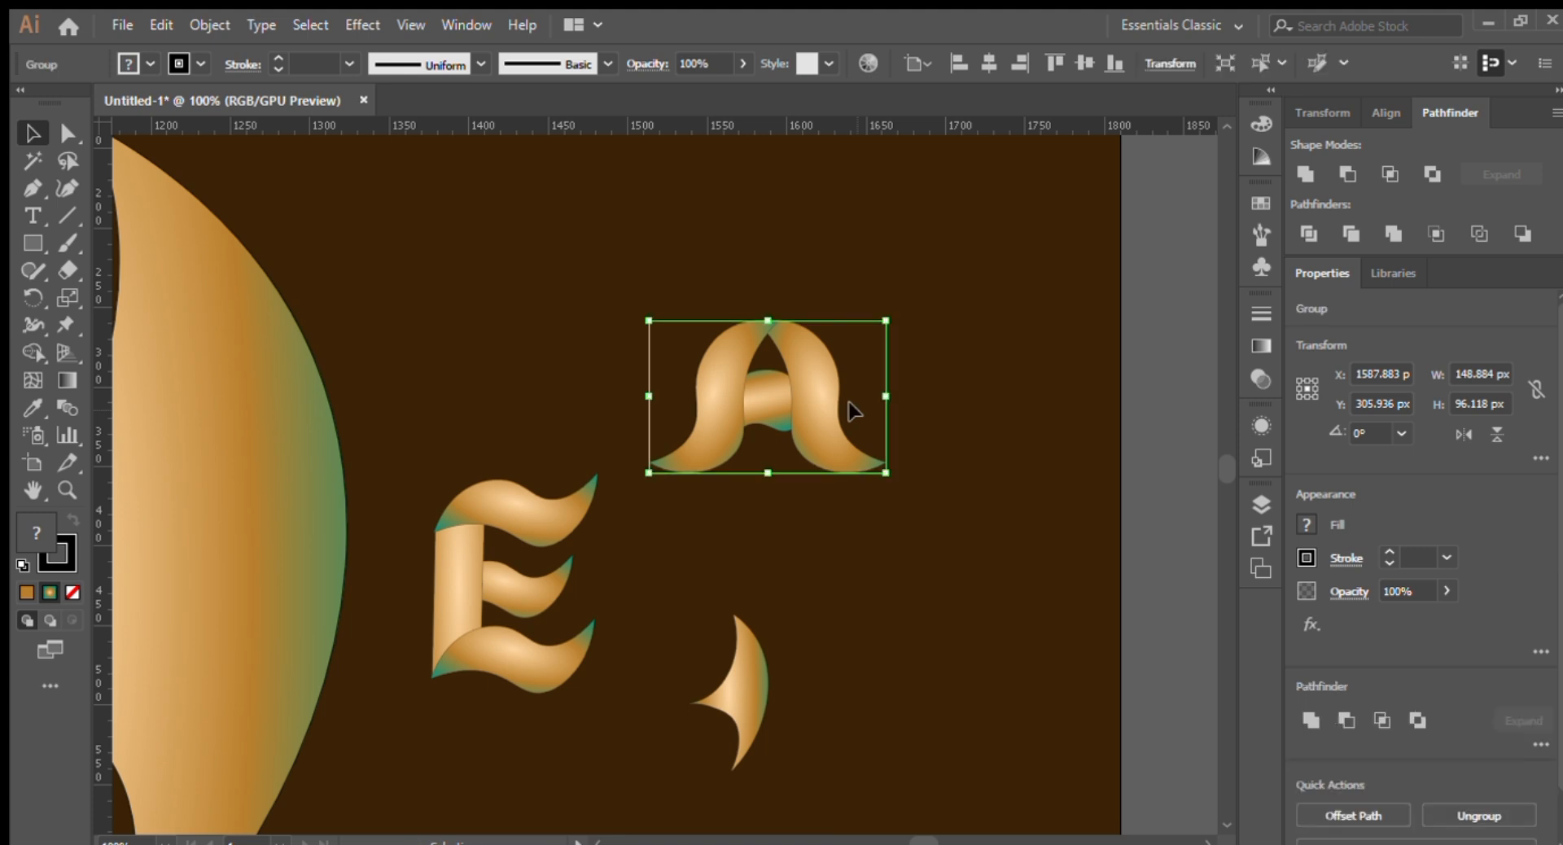
Step: Move the finished A next to the E and delete the leftover small crescent
drag(852, 408, 802, 566)
drag(739, 692, 975, 682)
key(Delete)
Step: Put a copy of the small logo beside the E and scale the E down to about 97 × 104 px to match
key(ctrl+0)
click(608, 714)
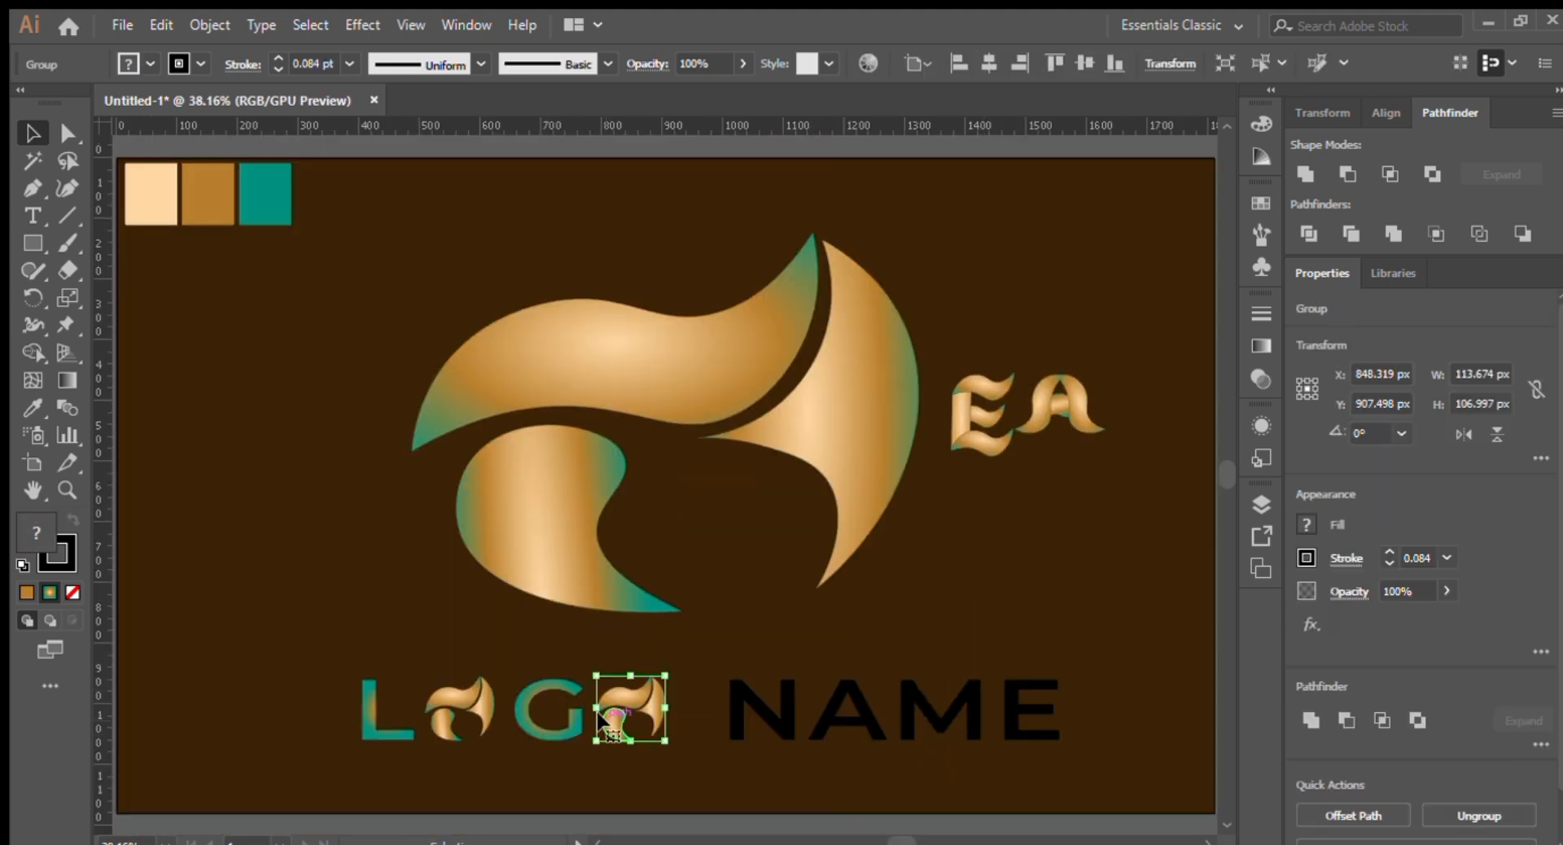
drag(608, 714, 928, 542)
drag(970, 422, 1019, 541)
drag(1064, 495, 1024, 531)
Step: Add two horizontal guides along the top and bottom edges of the spare small logo
drag(1122, 505, 932, 124)
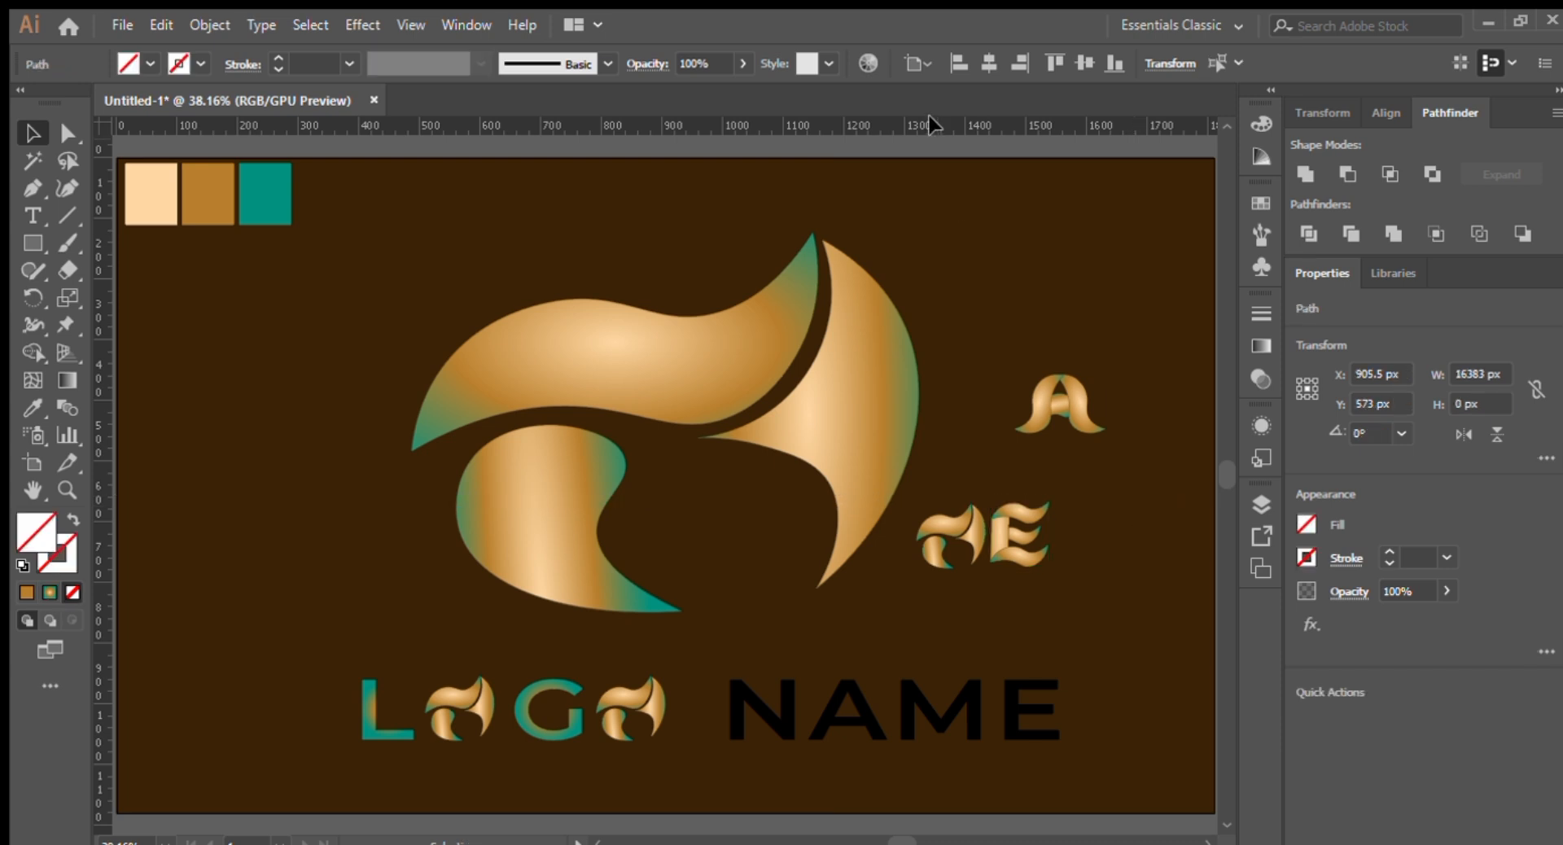
drag(1059, 566, 1063, 570)
click(1020, 536)
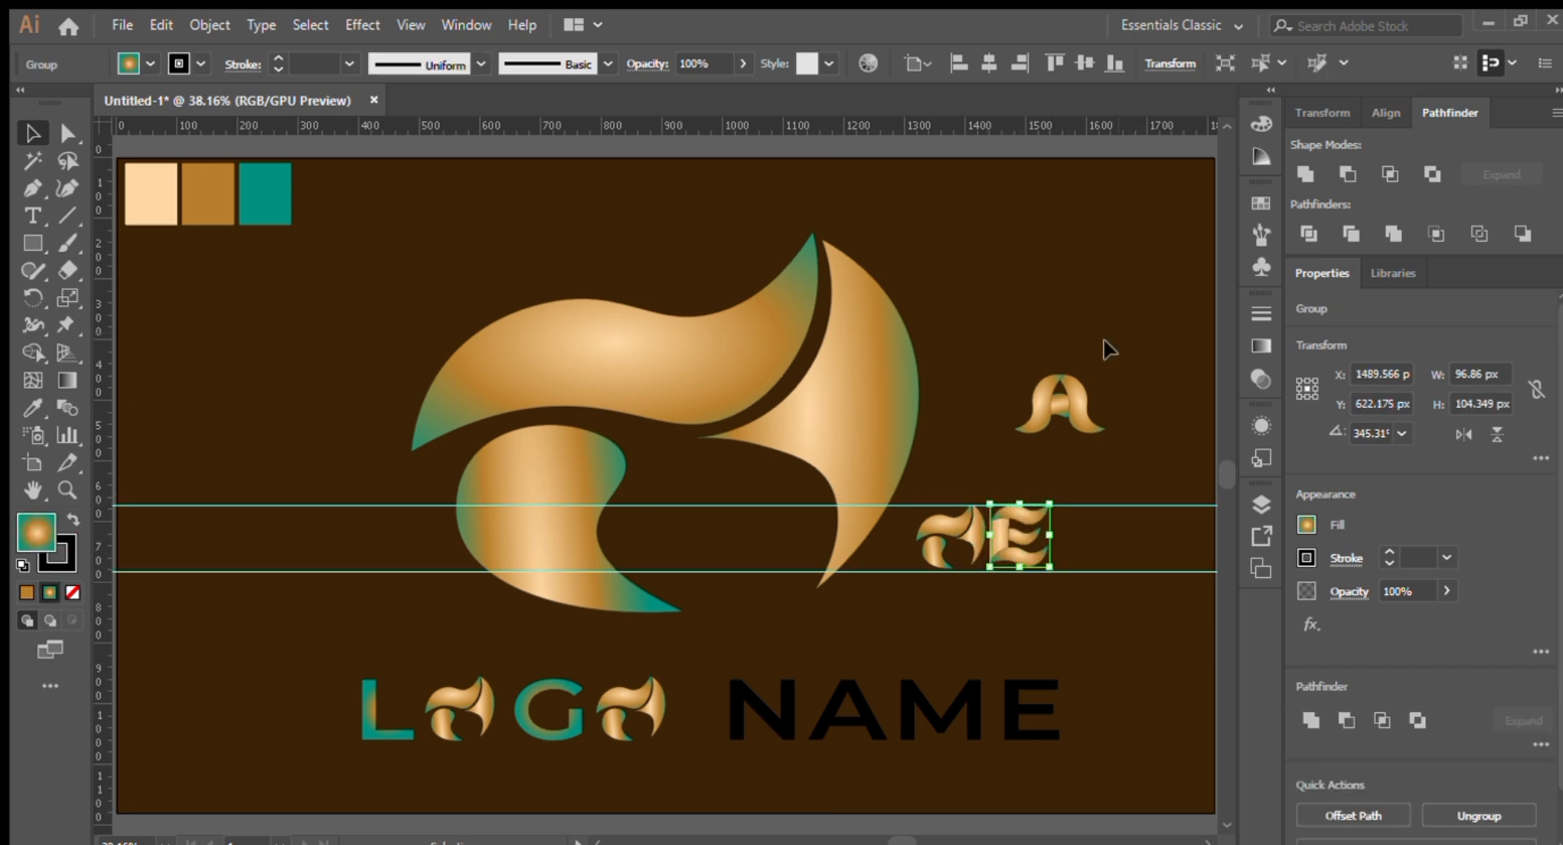
Step: Adjust the custom A to about 106 px and the custom E to about 112 px tall, using the guides
drag(1084, 399, 857, 713)
click(1115, 579)
click(1109, 552)
click(1097, 598)
click(1024, 548)
click(1093, 549)
click(1082, 604)
Step: Replace the black A and E in NAME with the custom wave-shaped letters
click(830, 721)
key(Delete)
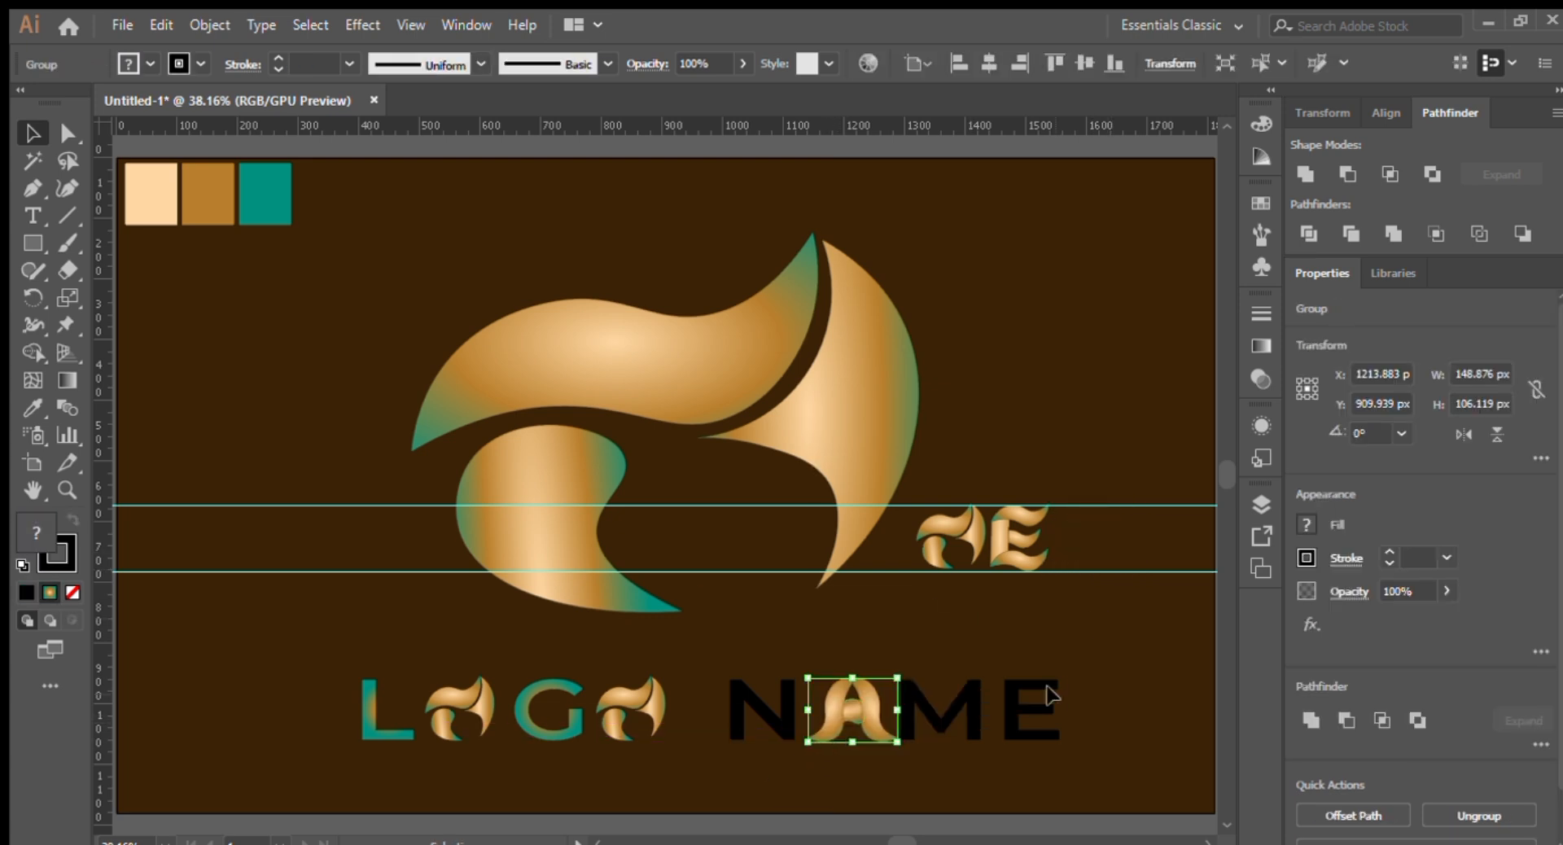
click(1052, 694)
key(Delete)
drag(1018, 539, 1045, 712)
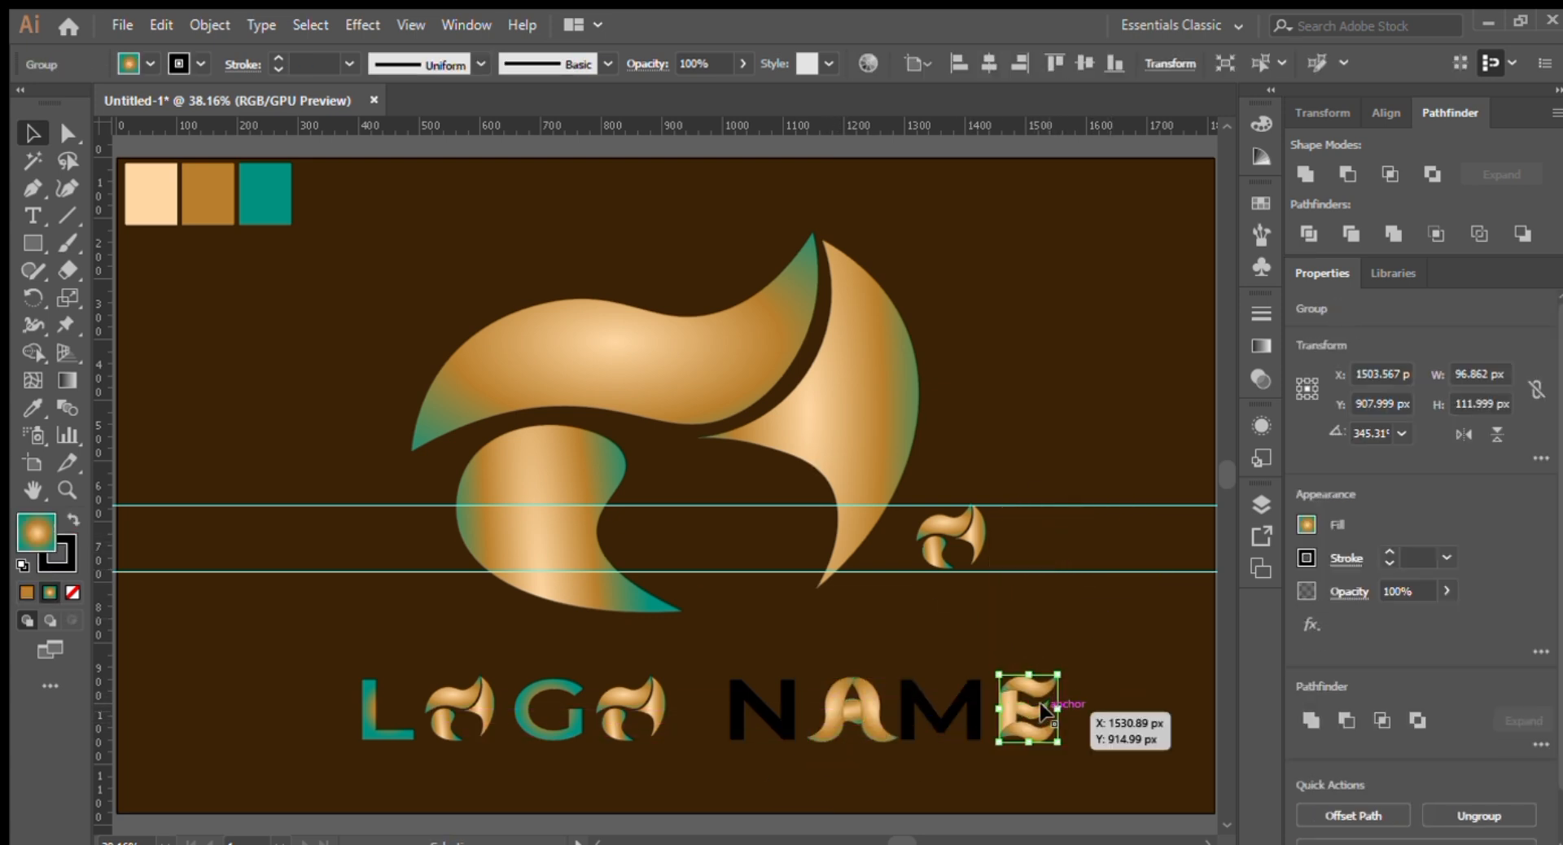
Step: Move the two guides to the top and bottom of the lettering and delete the spare small logo
drag(990, 571, 1023, 743)
drag(1008, 505, 1024, 707)
click(951, 537)
key(Delete)
Step: Shift the custom A about 2 px left within NAME
click(1073, 585)
click(863, 723)
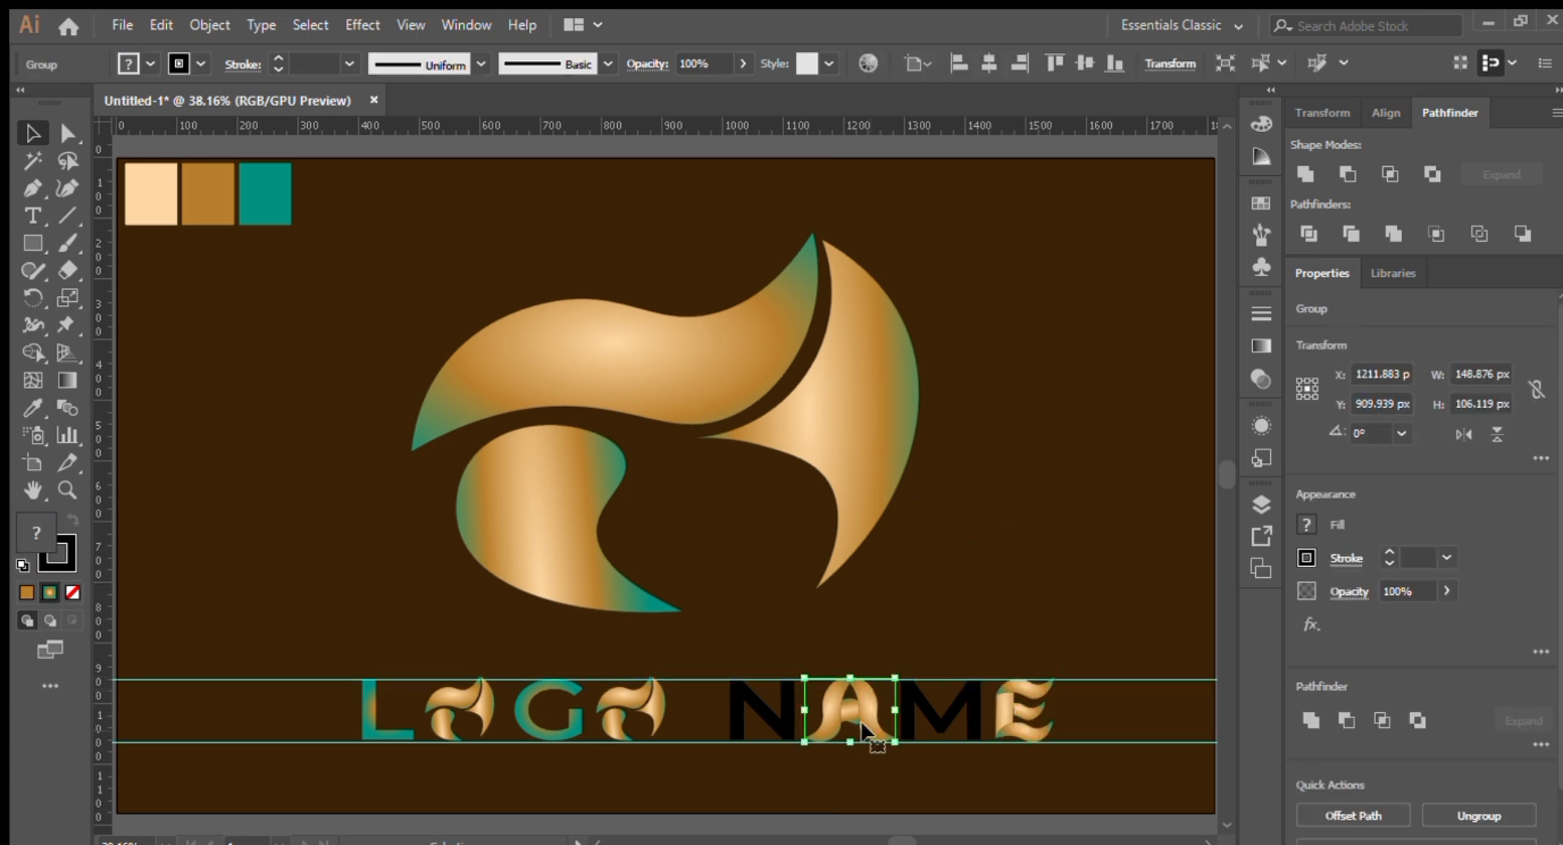
click(1003, 573)
Step: Apply the small logo's gradient to the black letters N and M with the Eyedropper
click(941, 712)
shift+click(763, 709)
click(36, 408)
click(476, 717)
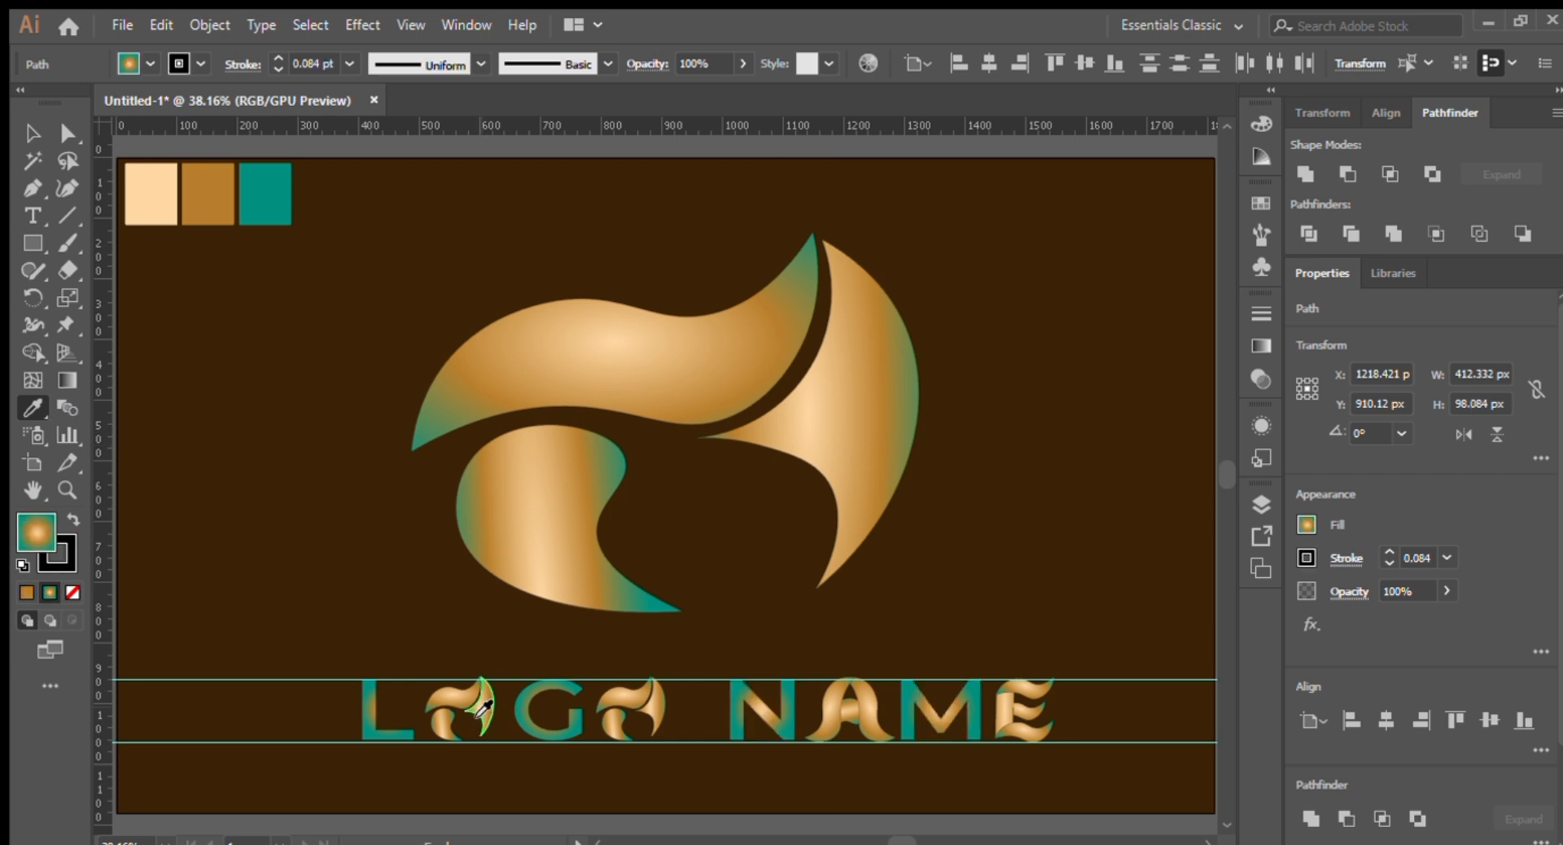
click(33, 131)
click(298, 449)
Step: Delete both horizontal guides from the artboard
drag(1114, 645, 1160, 765)
key(Delete)
key(ctrl+minus)
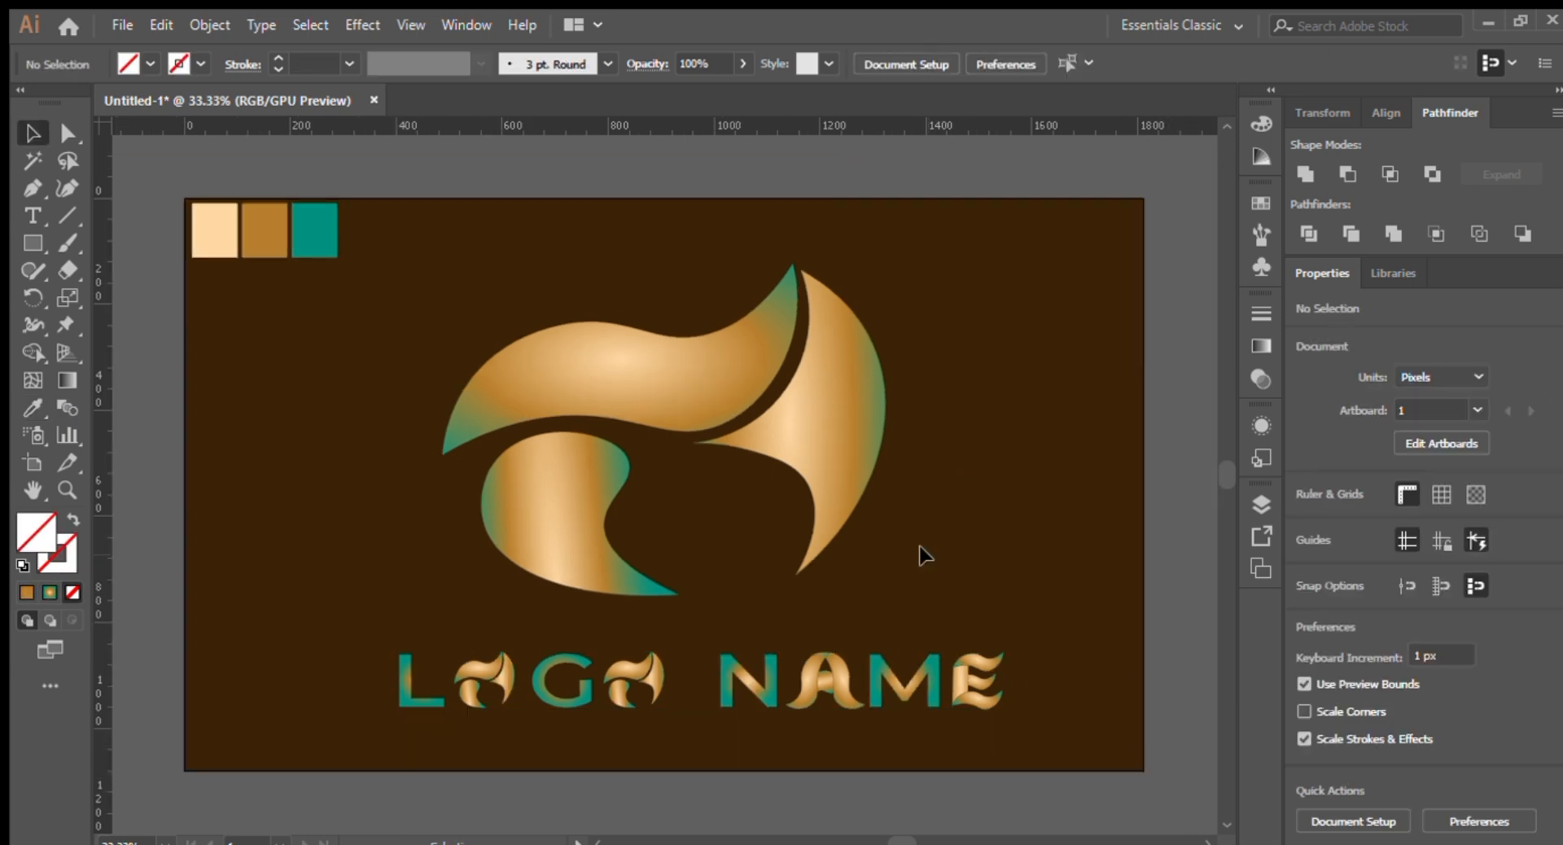
Step: Move the whole LOGO NAME lettering left so it sits centred beneath the logo shapes
click(559, 401)
click(1022, 739)
drag(399, 656, 362, 656)
click(798, 488)
click(985, 677)
drag(925, 712, 933, 712)
click(1007, 500)
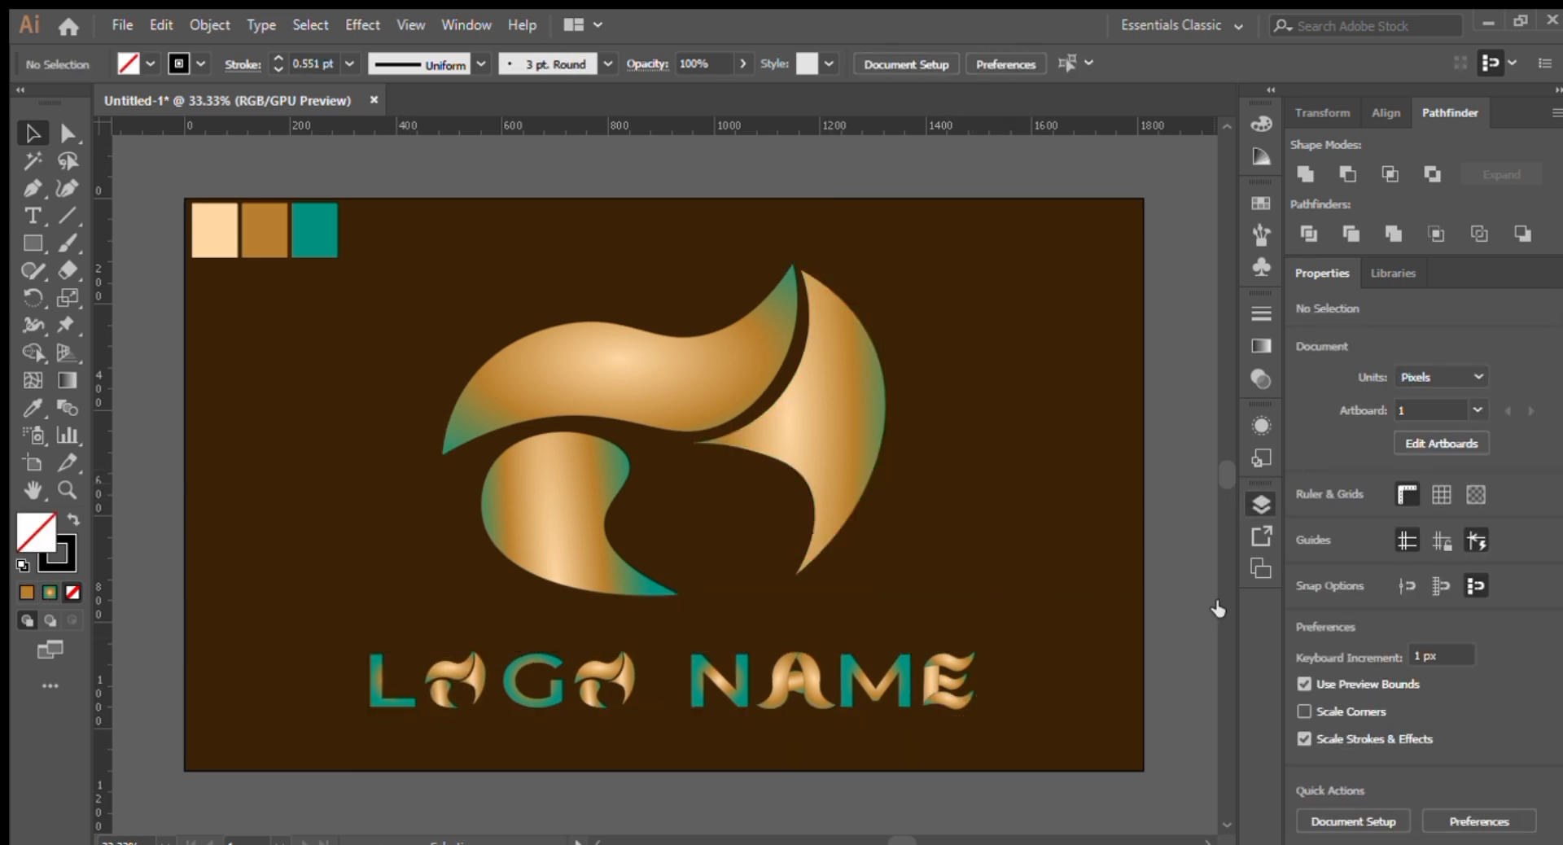
Step: Delete the dark brown background rectangle so that only the darker backdrop remains behind the logo and lettering
click(981, 601)
key(Delete)
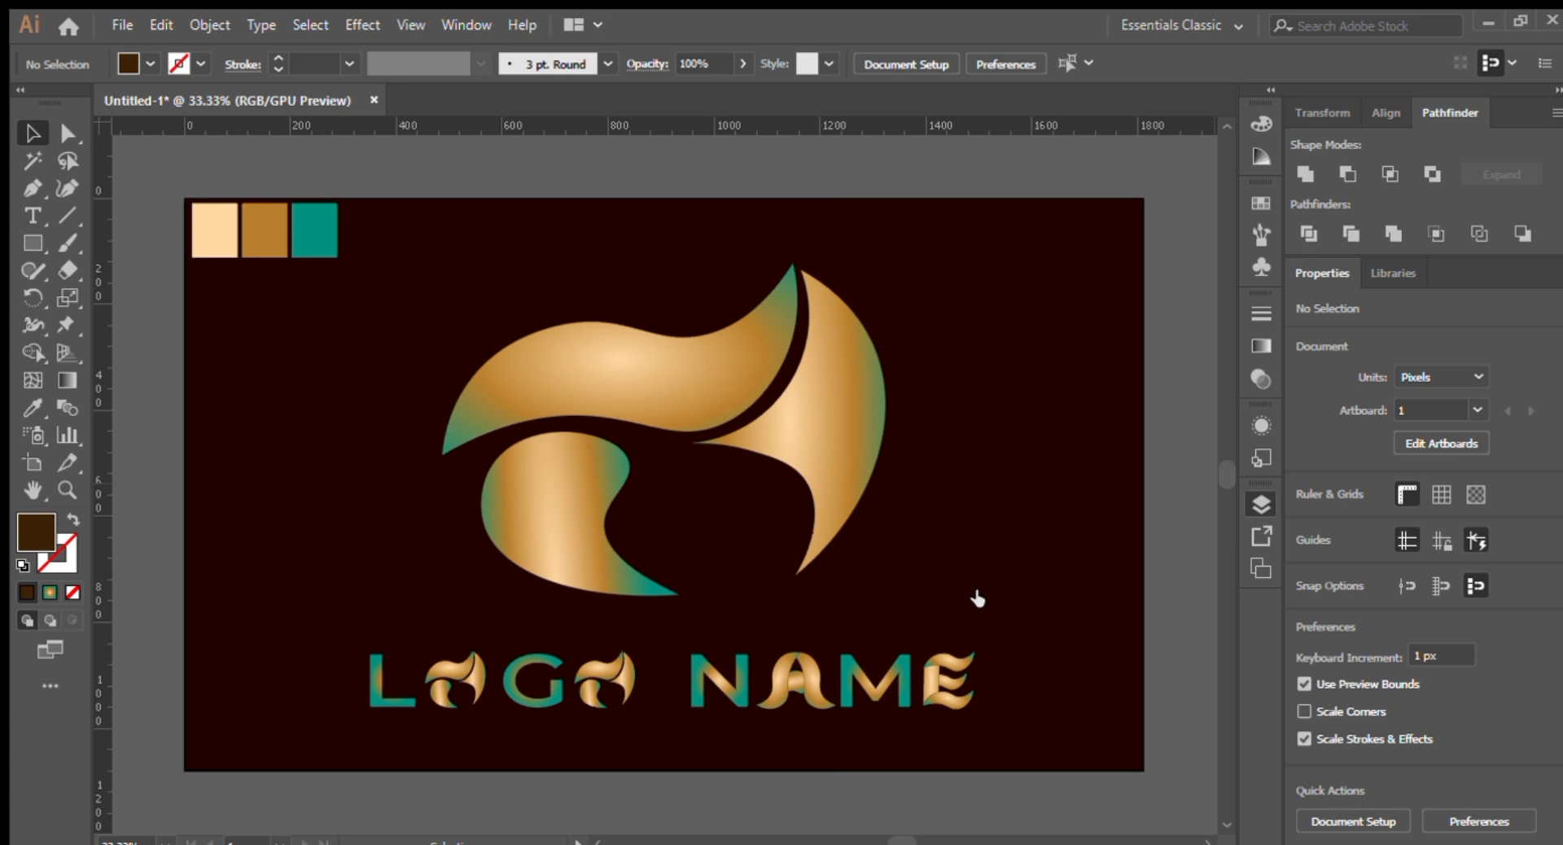
key(ctrl+z)
click(963, 484)
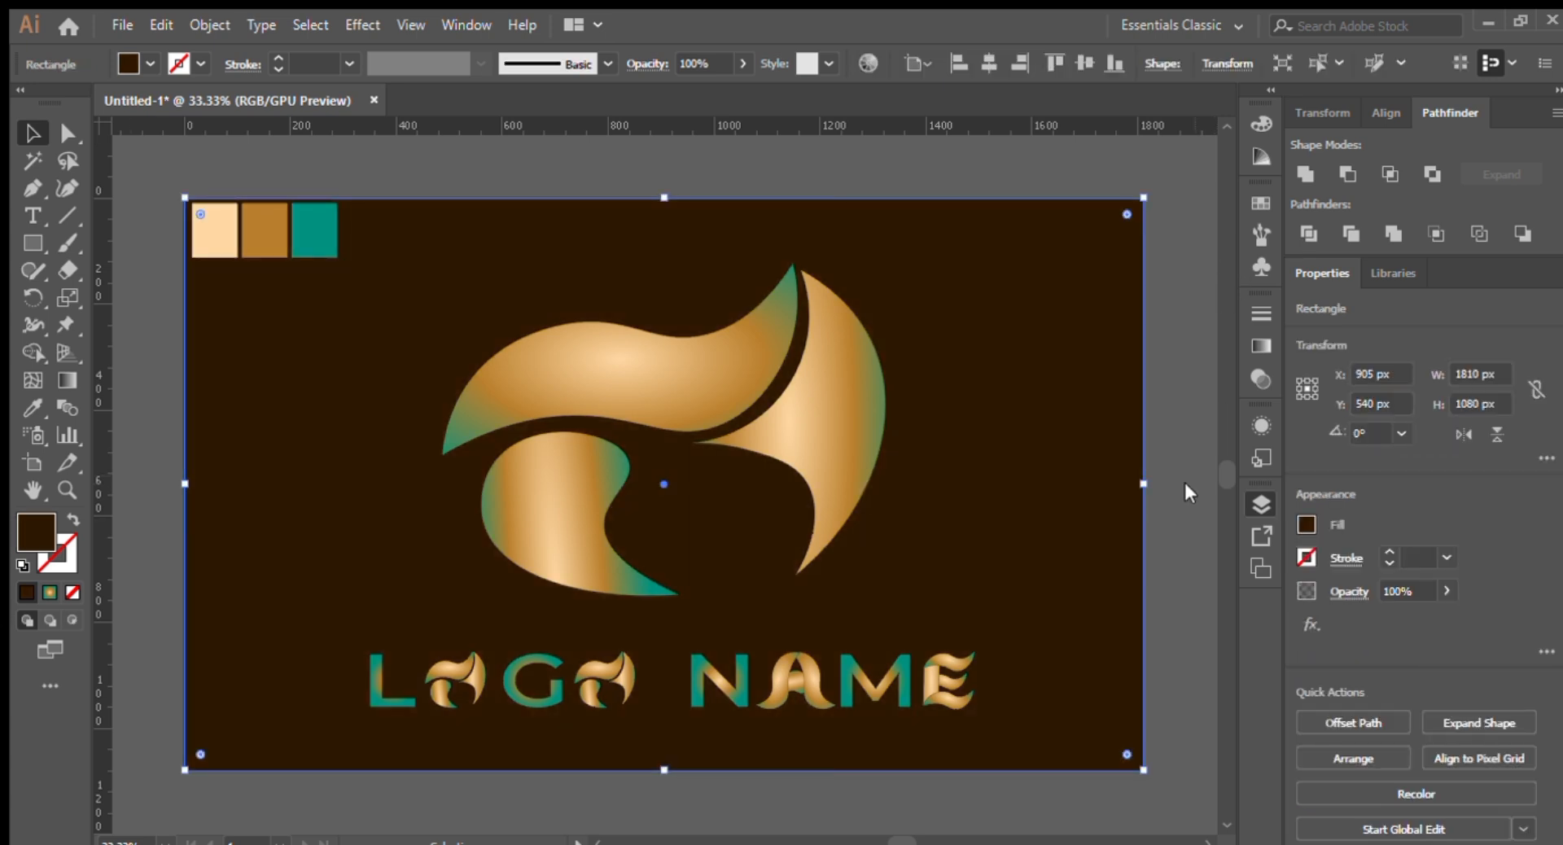
key(Delete)
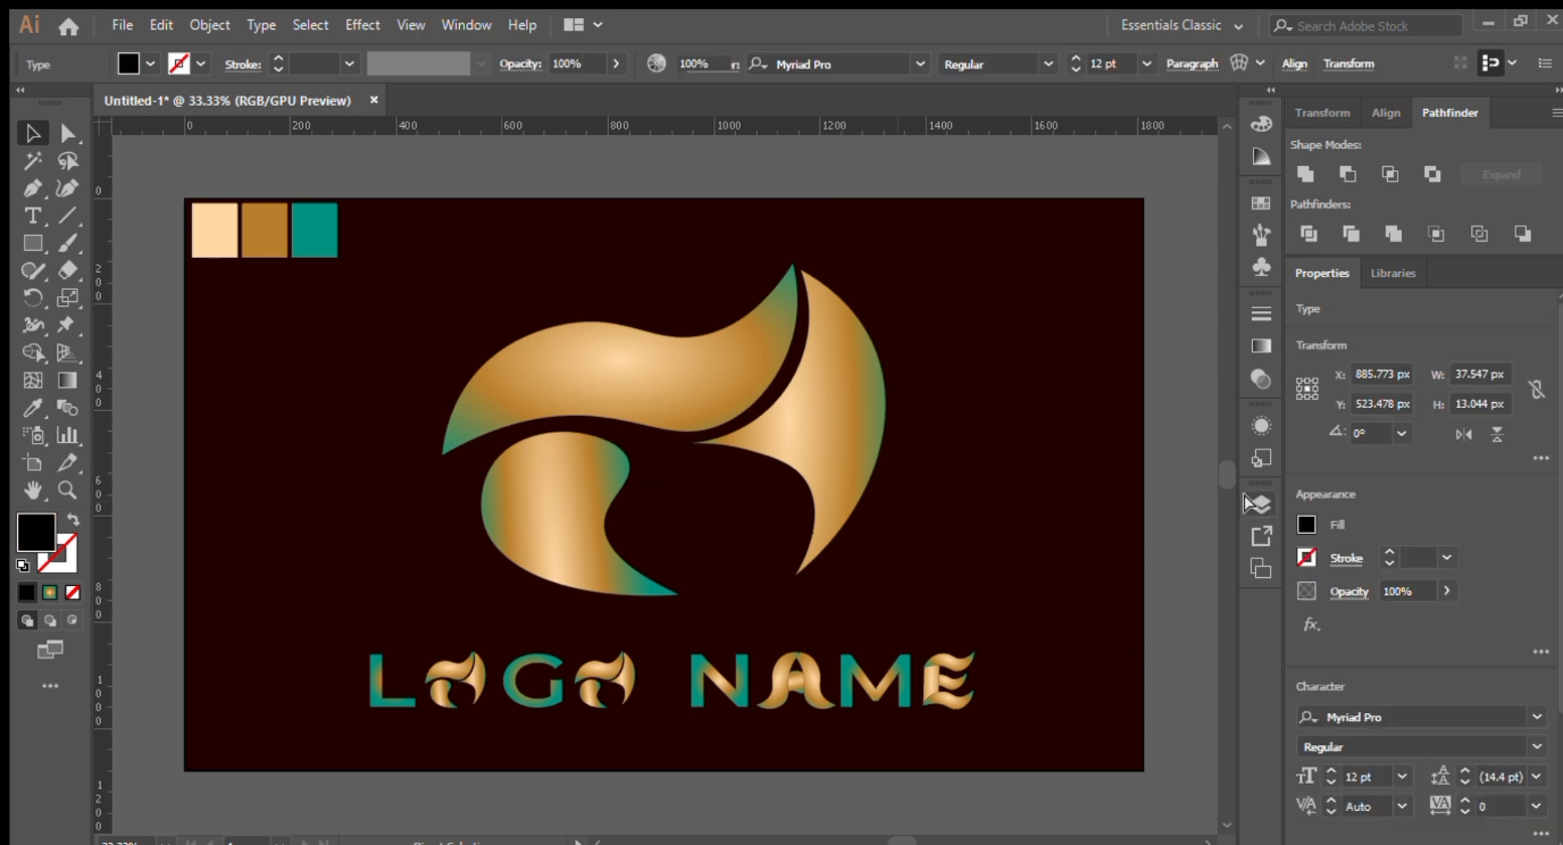
Step: Try a reflected copy of the wave shape placed above its upper-left end and rotated to about 35°
click(823, 457)
click(1009, 552)
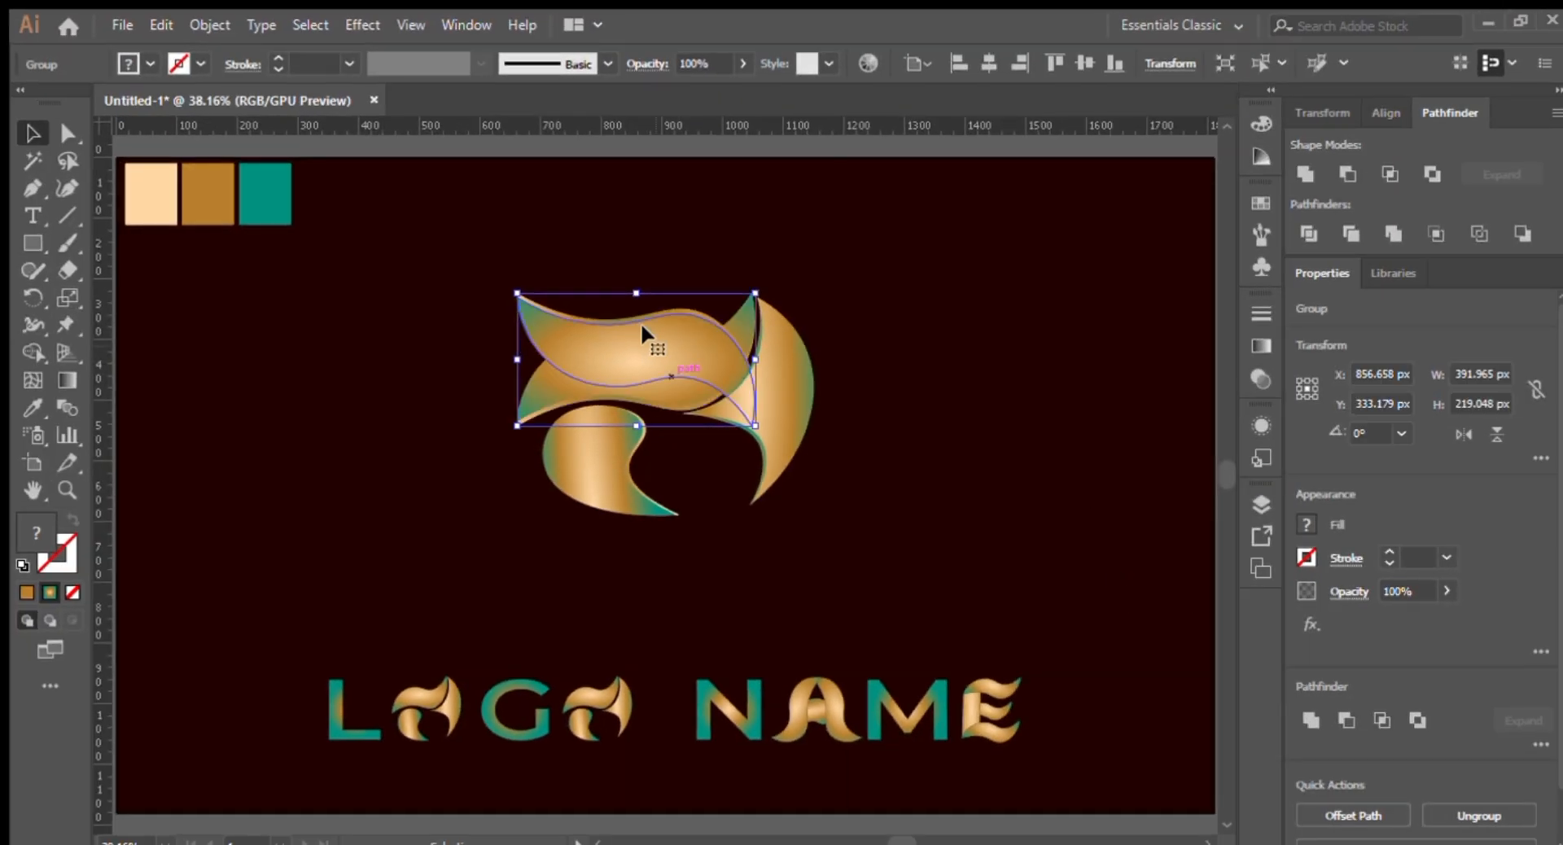
drag(641, 327, 534, 328)
drag(405, 430, 429, 468)
drag(534, 330, 522, 293)
drag(418, 433, 441, 451)
drag(506, 294, 508, 309)
drag(443, 473, 453, 478)
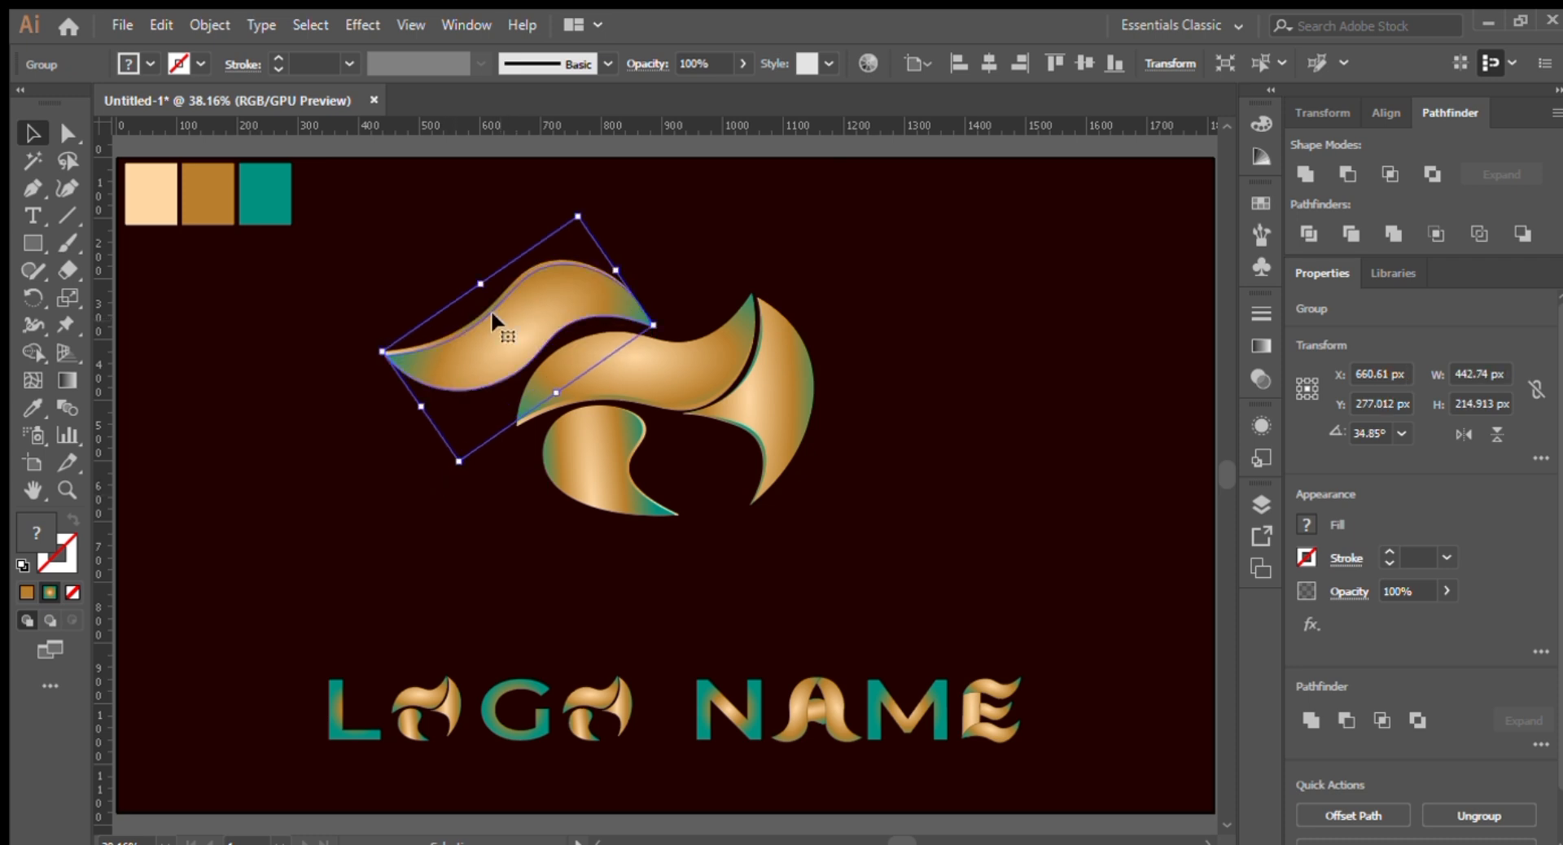
drag(491, 312, 491, 315)
click(720, 244)
Step: Create another reflected copy of the central wave, rotate it to fit above the wave's upper-left end, and delete the earlier copy
click(701, 345)
right_click(701, 346)
click(1103, 344)
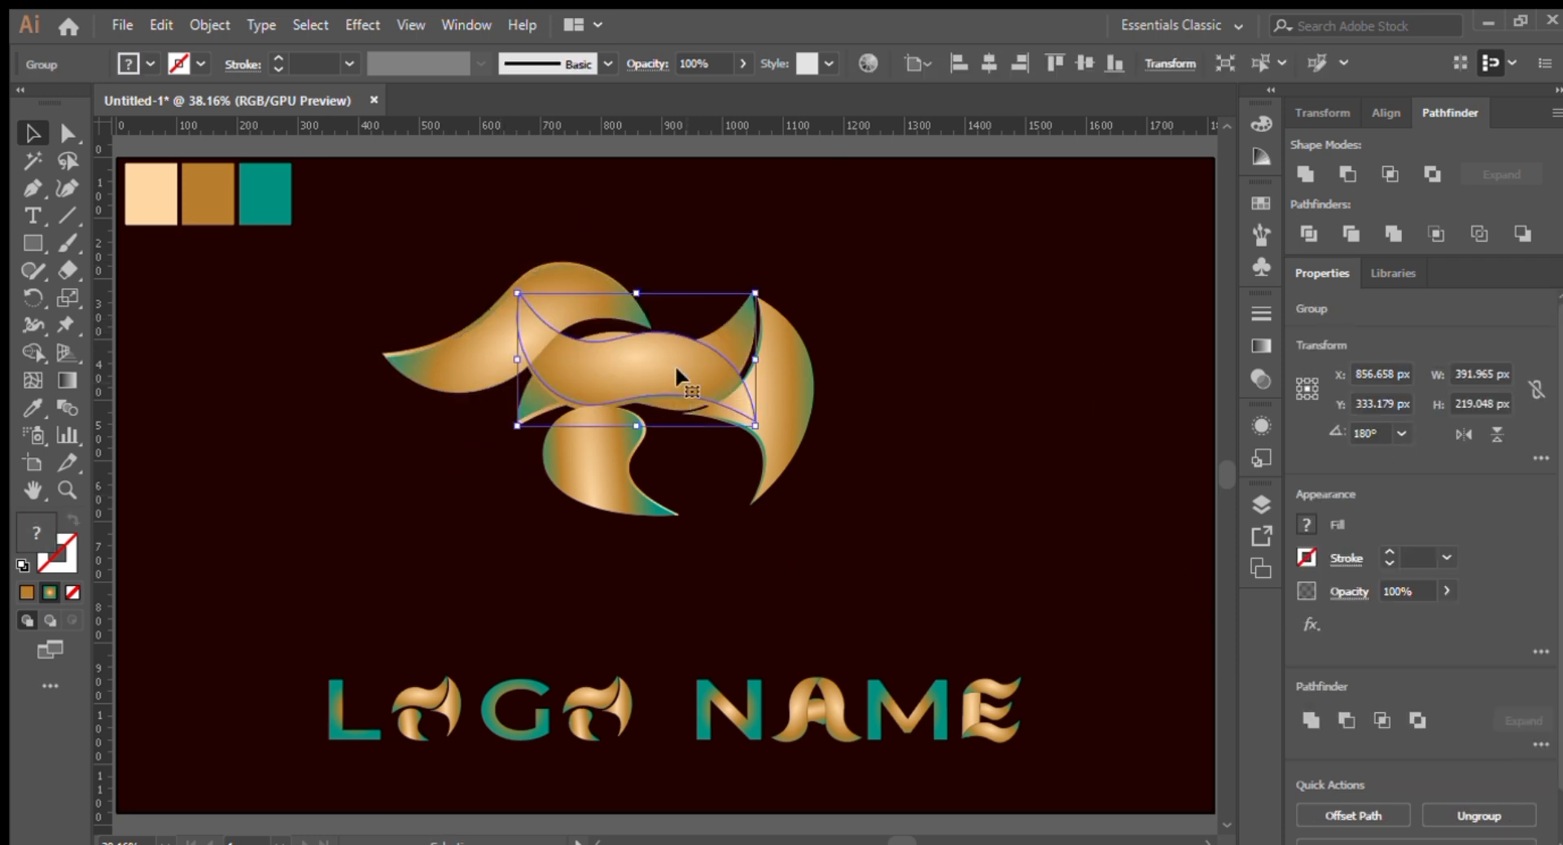
drag(676, 363, 521, 330)
drag(366, 233, 397, 317)
drag(593, 286, 506, 166)
drag(506, 321, 536, 308)
click(433, 189)
key(Delete)
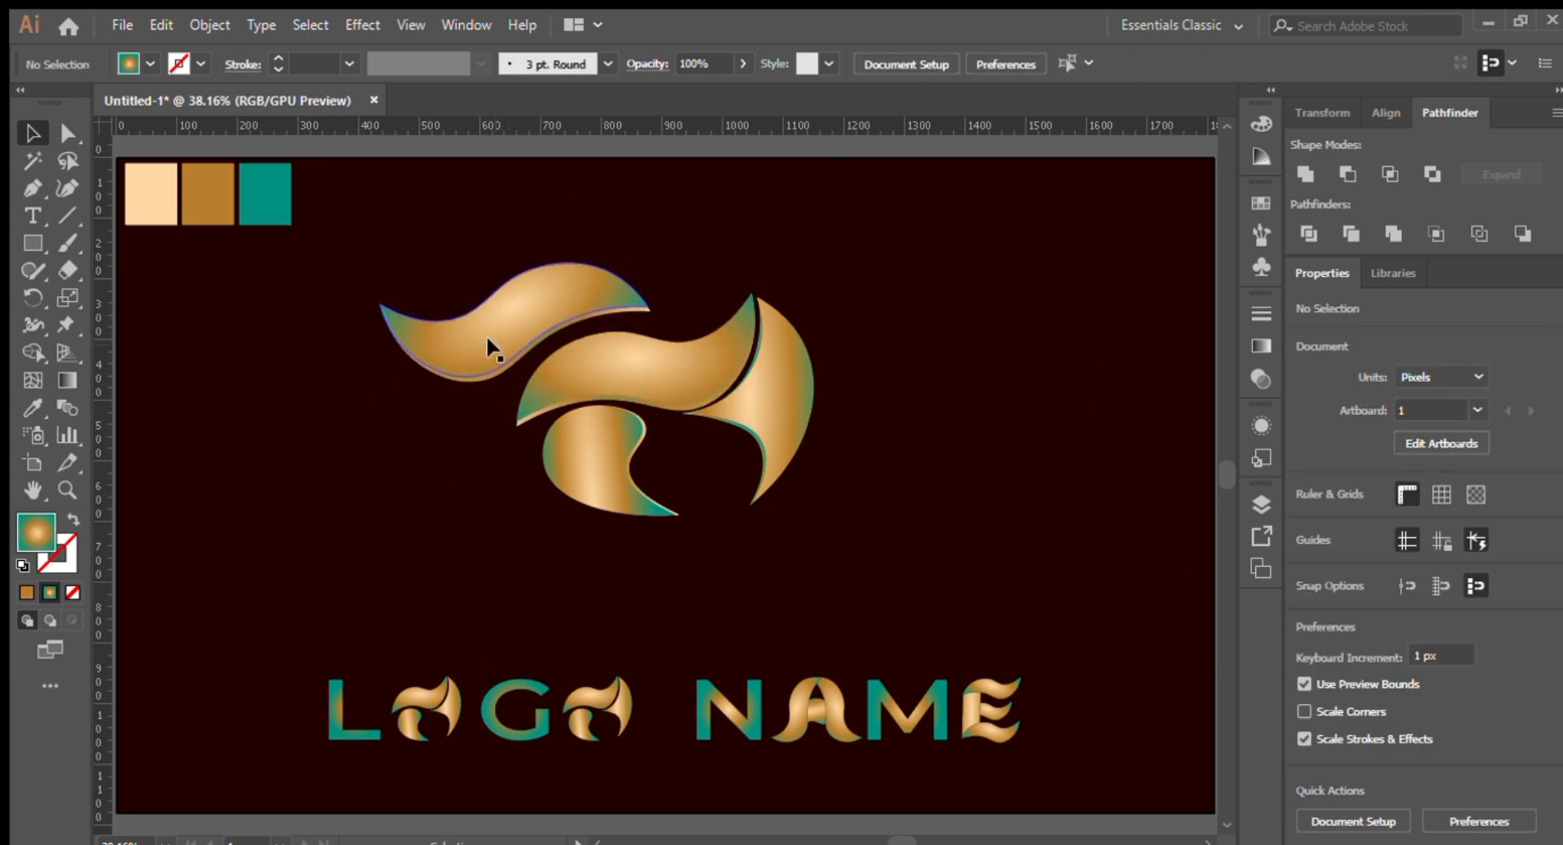
Step: Place a copy of the right crescent beneath the upper-left wave, rotated to about 294° and nudged up and left to follow its edge
click(776, 414)
drag(774, 415, 463, 450)
drag(510, 548, 403, 546)
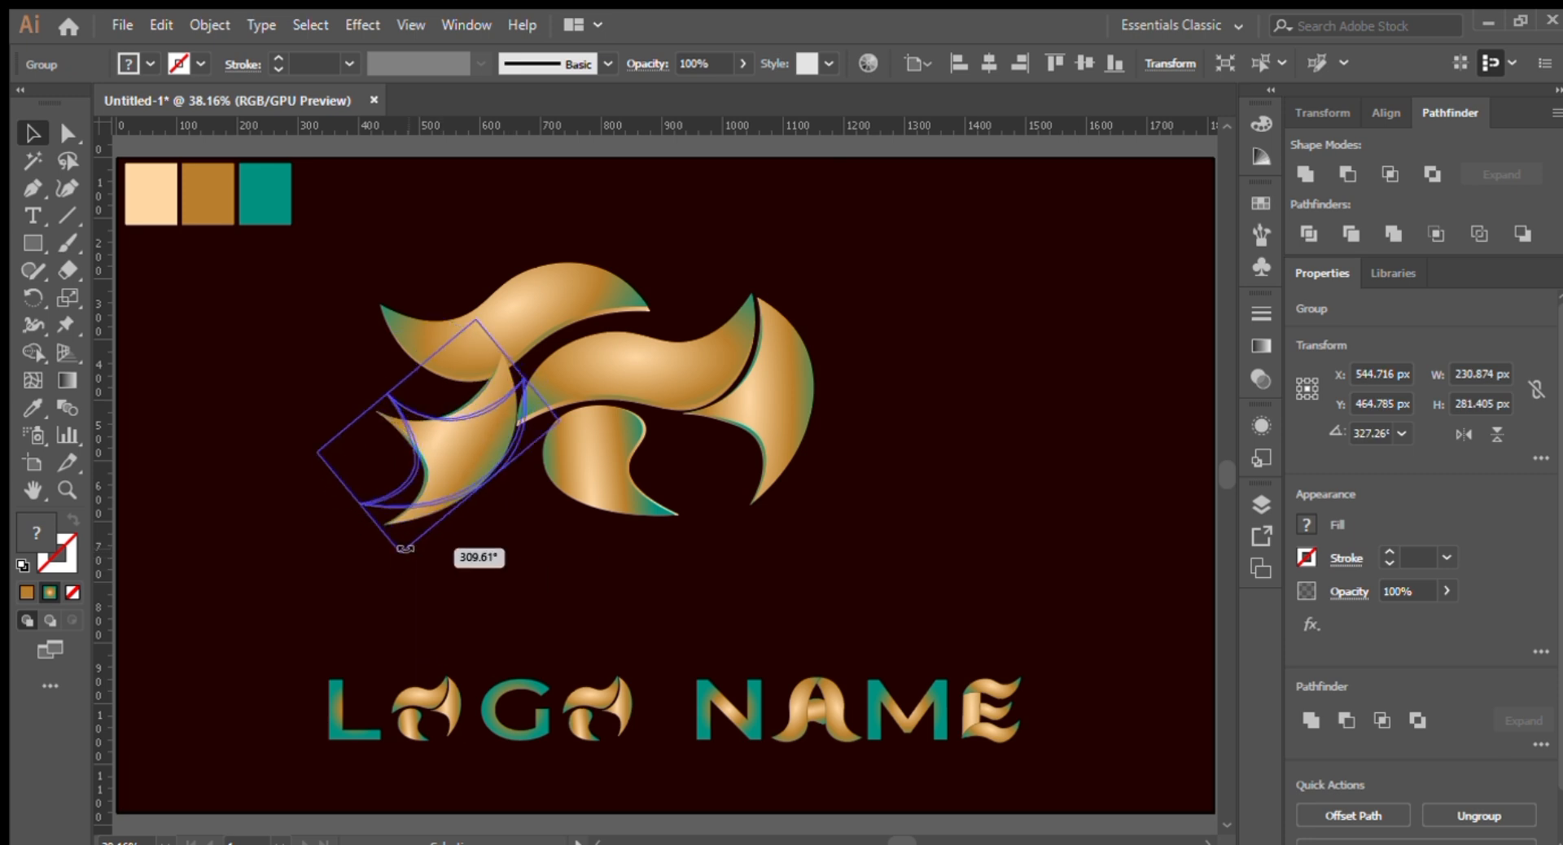
drag(462, 484, 452, 468)
drag(387, 540, 359, 525)
key(Up)
key(Up)
key(Up)
key(Up)
key(Up)
key(Up)
key(Up)
key(Up)
key(Up)
key(Up)
key(Up)
key(Up)
key(Up)
key(Up)
key(Up)
key(Up)
key(Left)
key(Left)
key(Left)
key(Left)
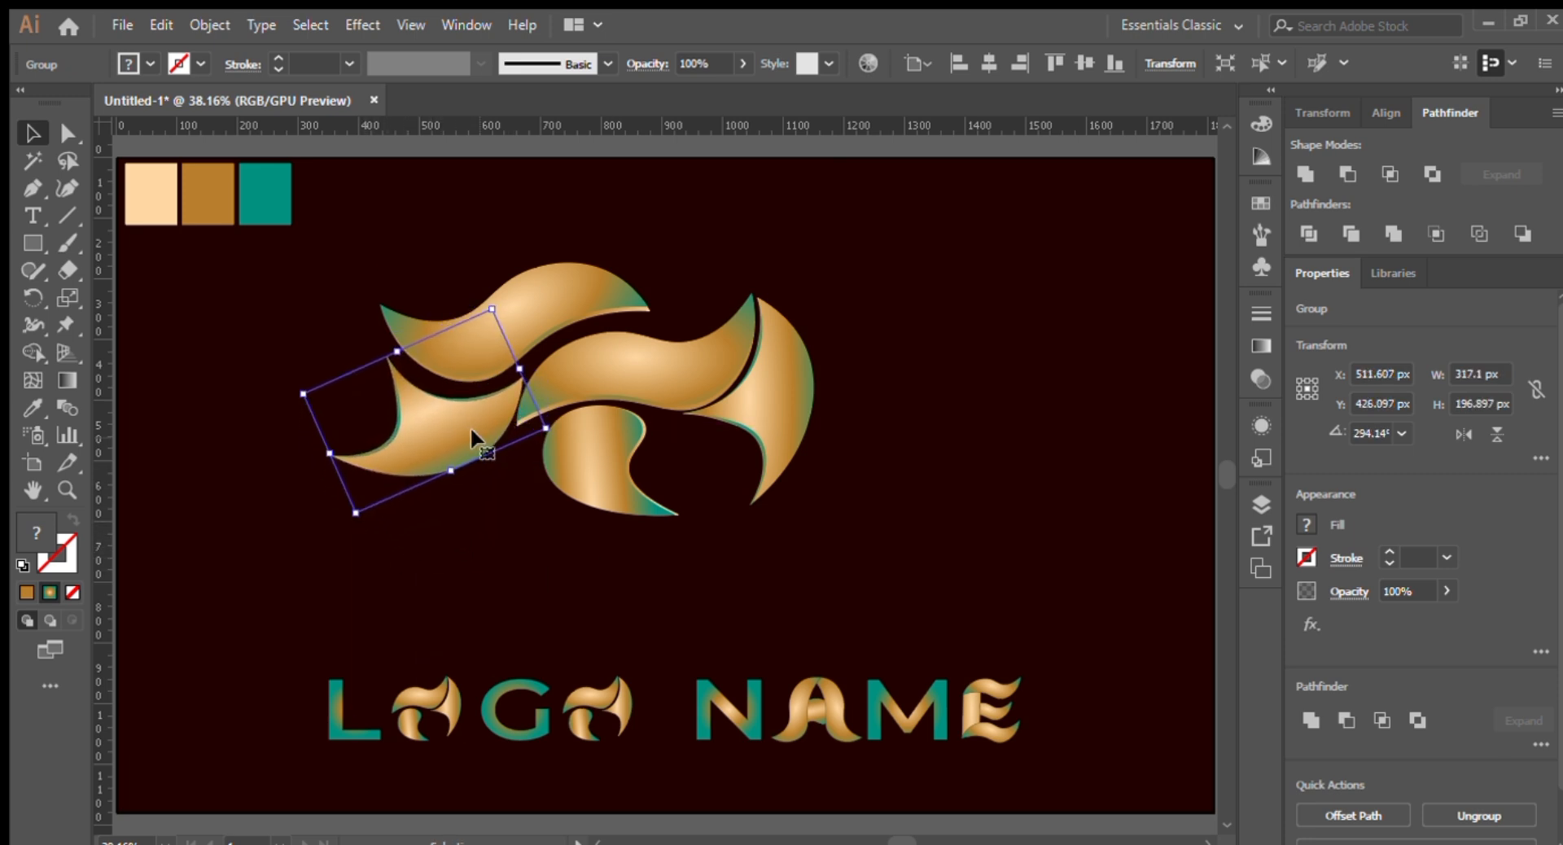
Step: Nudge the lower logo shape about 6 px down, away from the central wave
click(588, 486)
key(Down)
key(Down)
key(Down)
key(Down)
key(Down)
key(Down)
Step: Nudge the right crescent about 5 px right and 6 px down, and the central wave 2 px up
click(761, 427)
key(Right)
key(Right)
key(Right)
key(Right)
key(Right)
key(Down)
key(Down)
key(Down)
key(Down)
key(Down)
key(Down)
click(625, 368)
key(Up)
key(Up)
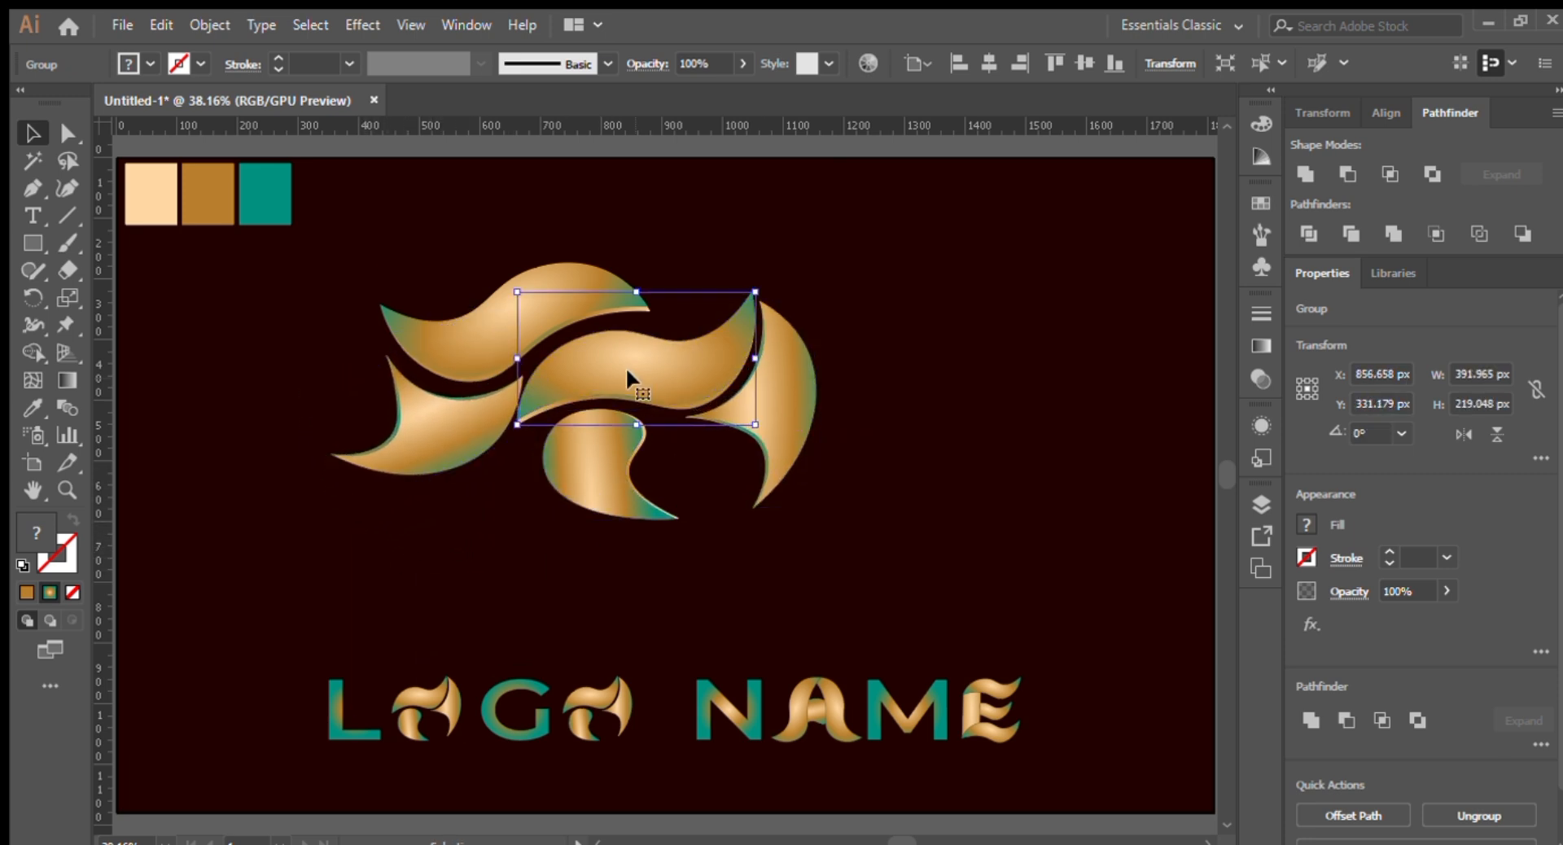
Step: Place a copy of the lower shape above the upper-left wave, rotated to about 215° and nudged down and right along the wave
click(597, 482)
drag(597, 481, 461, 284)
drag(547, 325, 353, 256)
click(353, 257)
drag(484, 243, 421, 233)
key(Down)
key(Down)
key(Down)
key(Down)
key(Down)
key(Down)
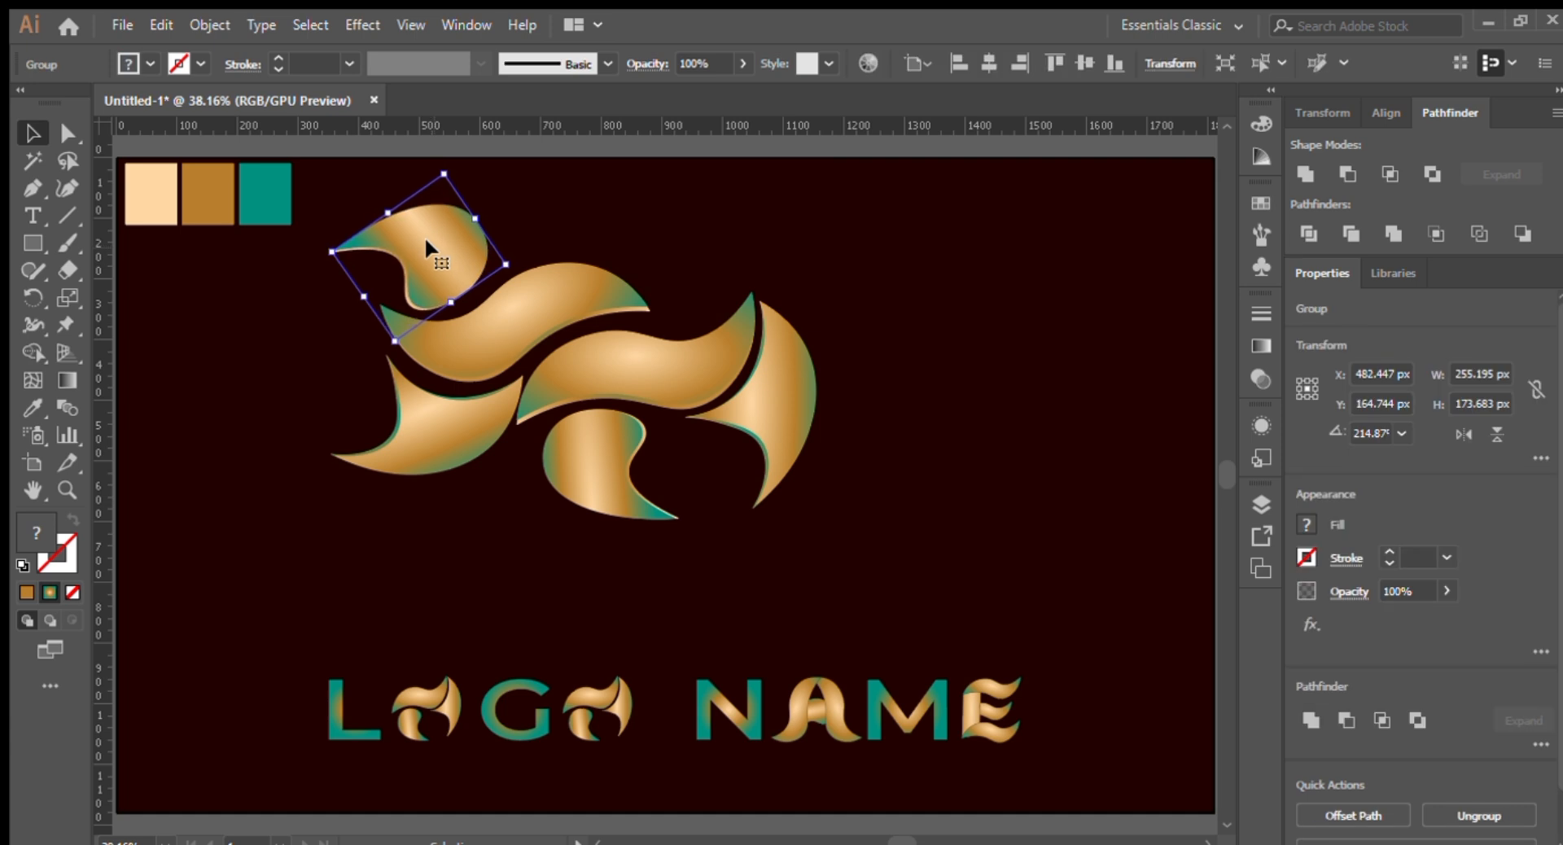
key(Right)
key(Right)
key(Right)
key(Right)
key(Right)
key(Right)
key(Right)
click(889, 241)
Step: Make a reflected copy of the left crescent and rotate it into place above the right end of the upper wave
right_click(456, 423)
click(855, 726)
click(1066, 477)
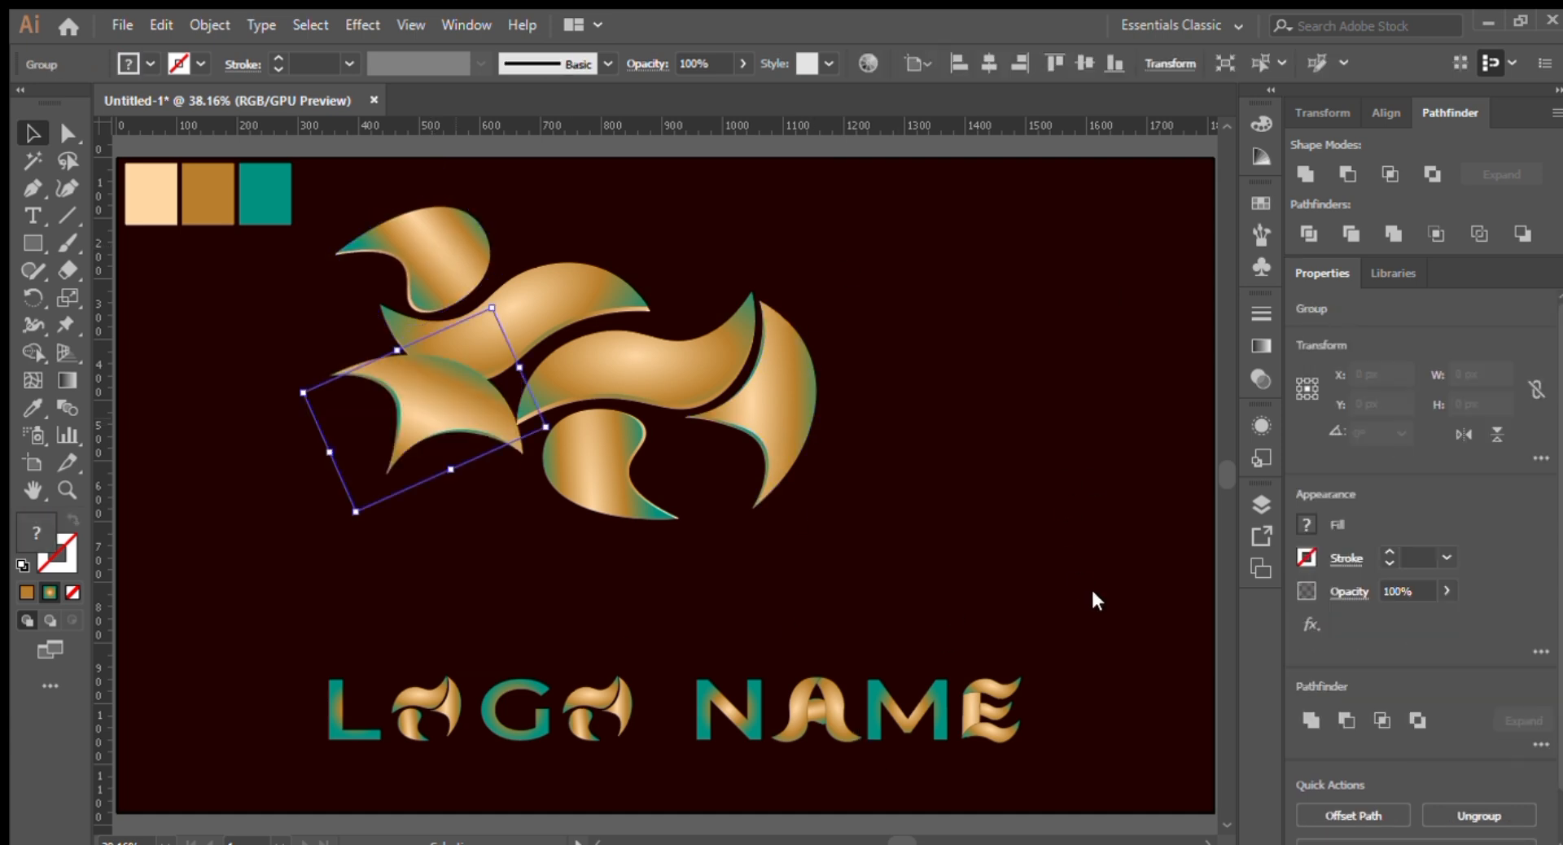
click(1090, 590)
drag(447, 411, 607, 237)
drag(709, 226, 732, 270)
Step: Move all the flame-like emblem shapes down and right above the lettering, and rotate the top crescent to about 34°
key(ctrl+a)
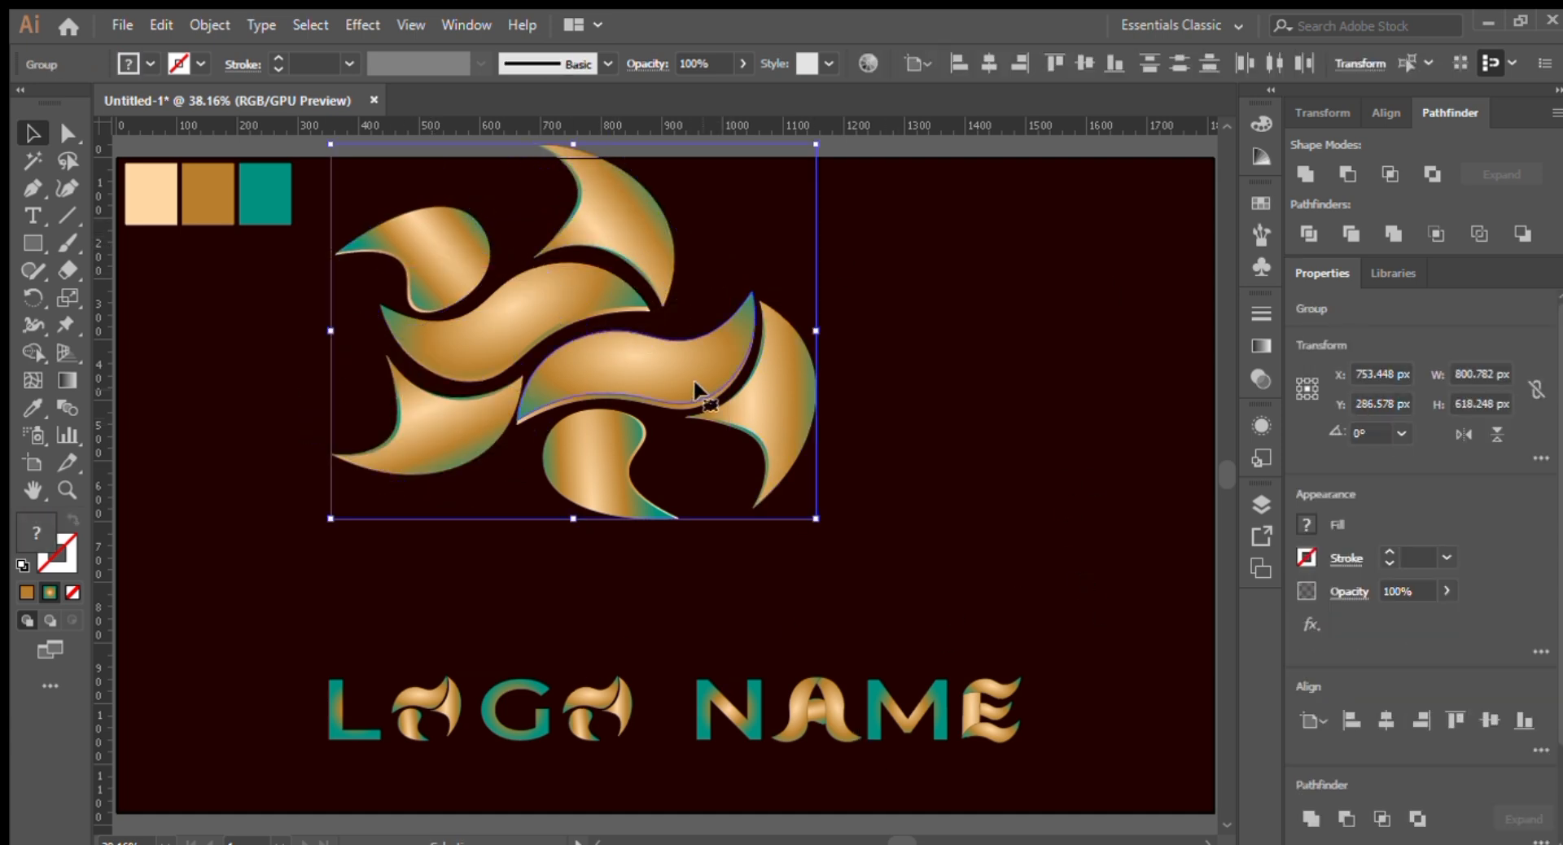
drag(698, 391, 757, 472)
click(747, 252)
click(688, 295)
drag(777, 345, 771, 352)
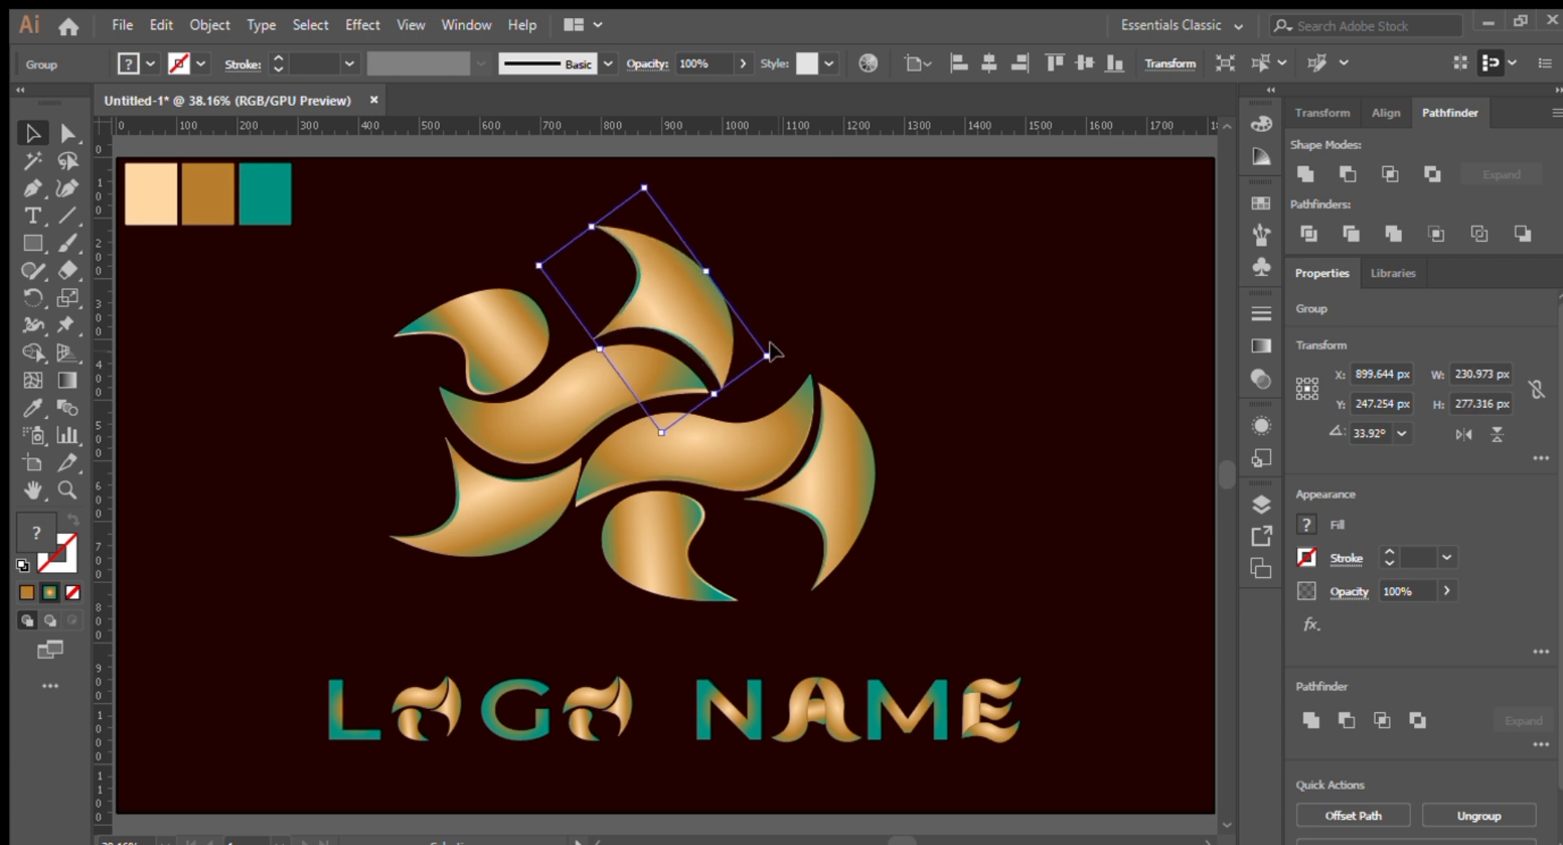
click(794, 287)
Step: Nudge the emblem's upper-left shape about 4 px right and 8 px up
click(512, 306)
key(Right)
key(Right)
key(Right)
key(Right)
key(Up)
key(Up)
key(Up)
key(Up)
key(Up)
key(Up)
key(Up)
key(Up)
click(982, 333)
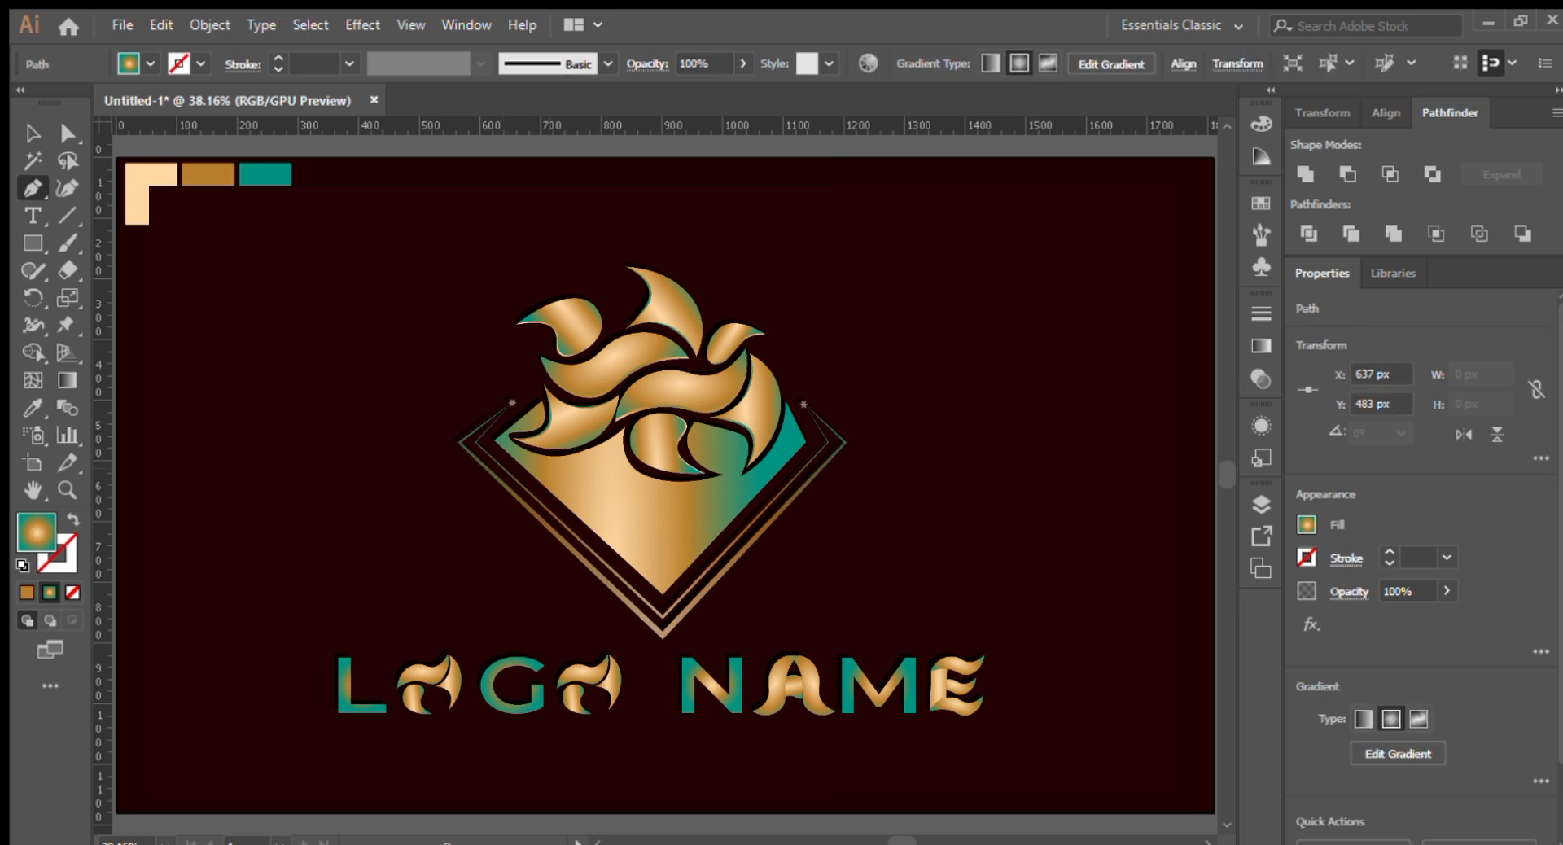
Step: Draw a closed Pen shape about 512 × 347 px that follows the flames' lower edges and tapers to a point above the lettering
drag(591, 456, 629, 439)
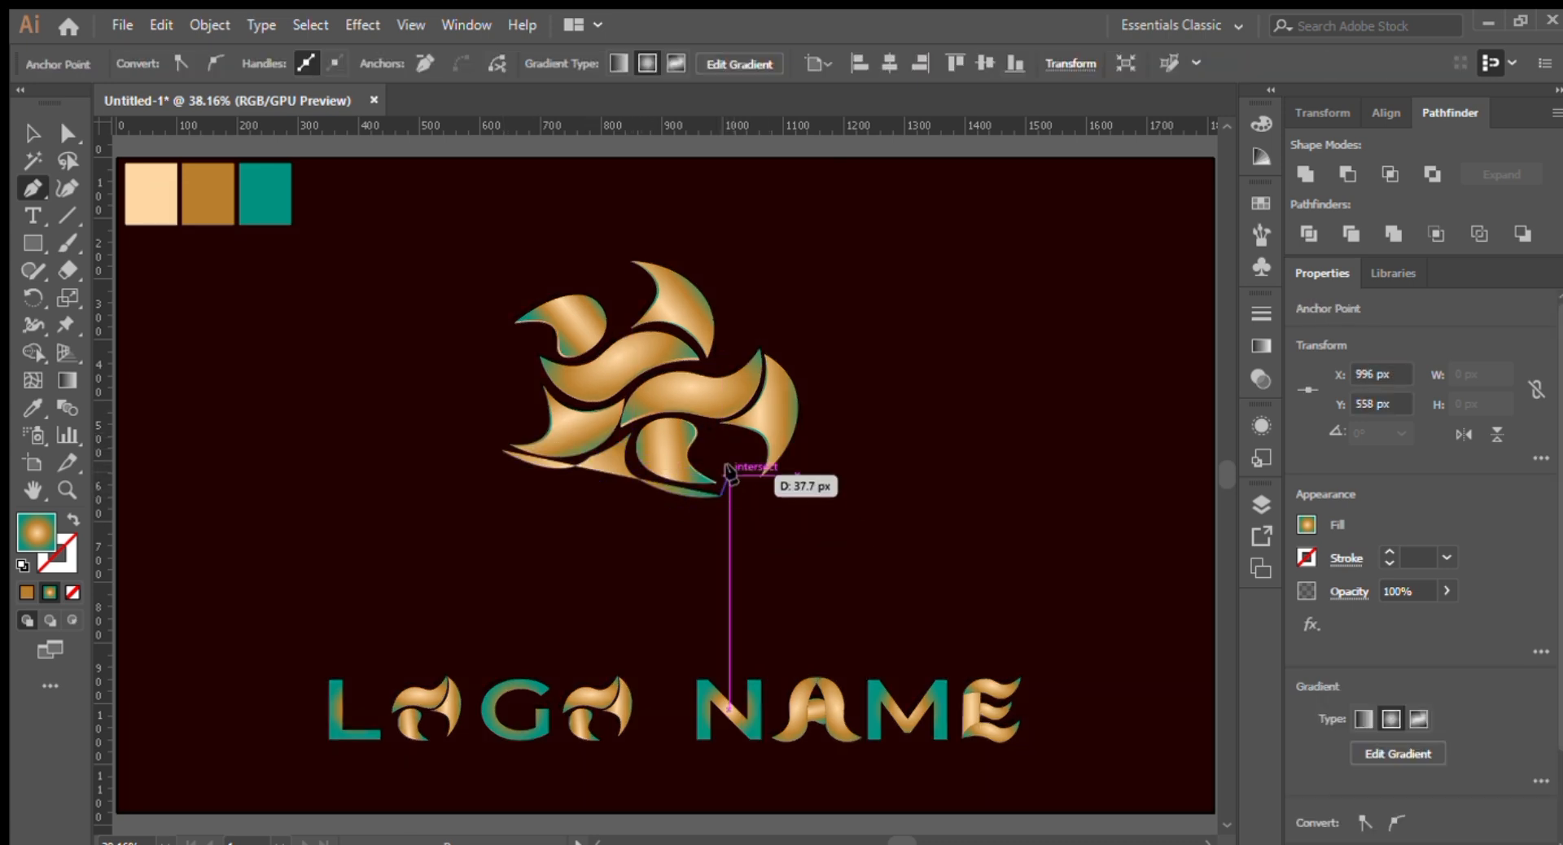
click(724, 495)
click(735, 494)
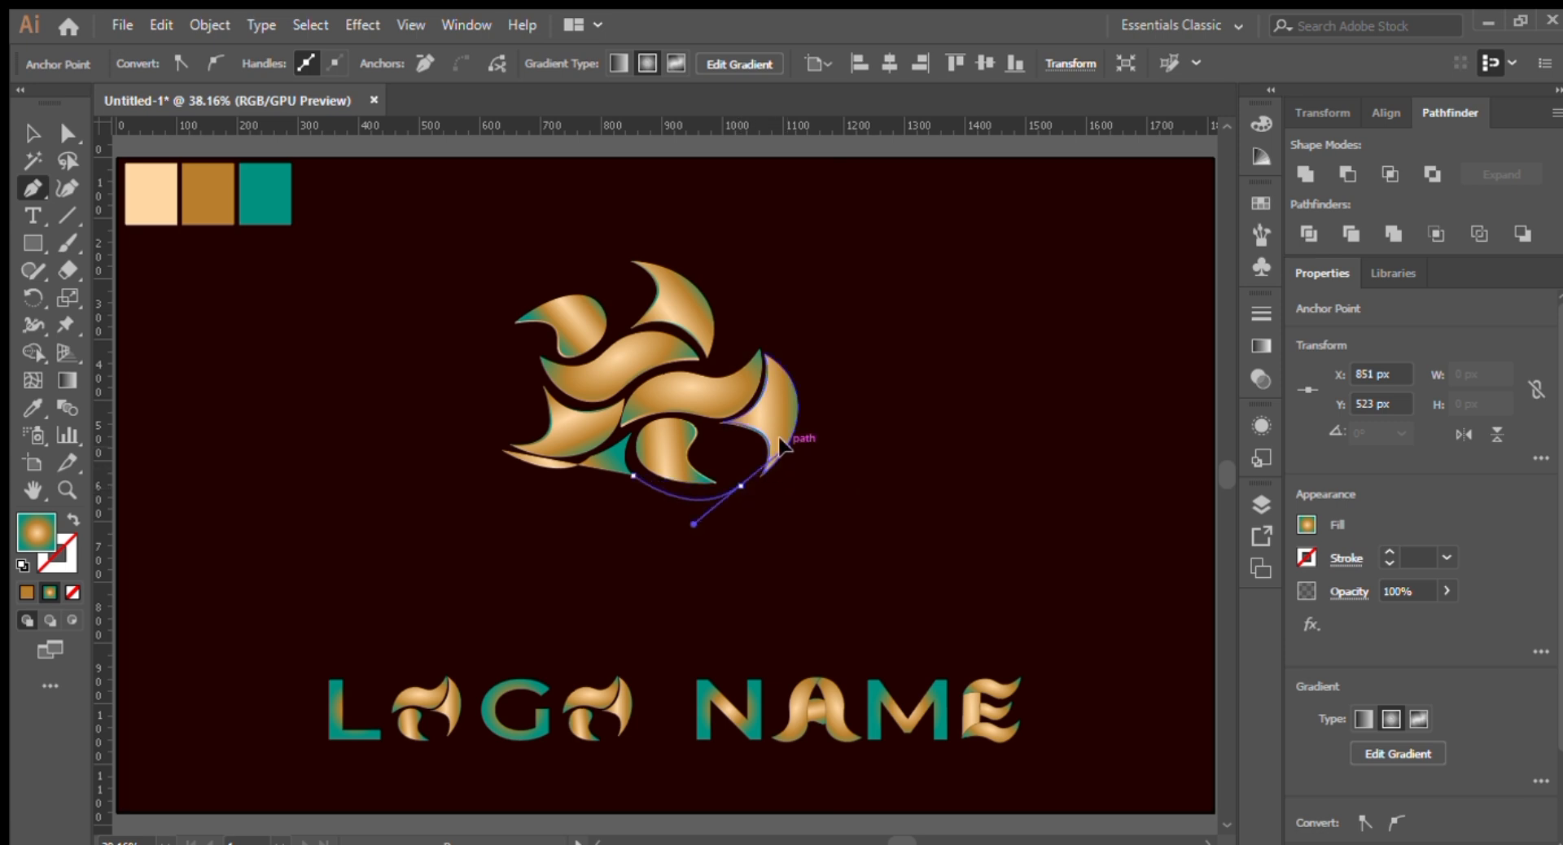
drag(790, 461, 788, 461)
click(706, 427)
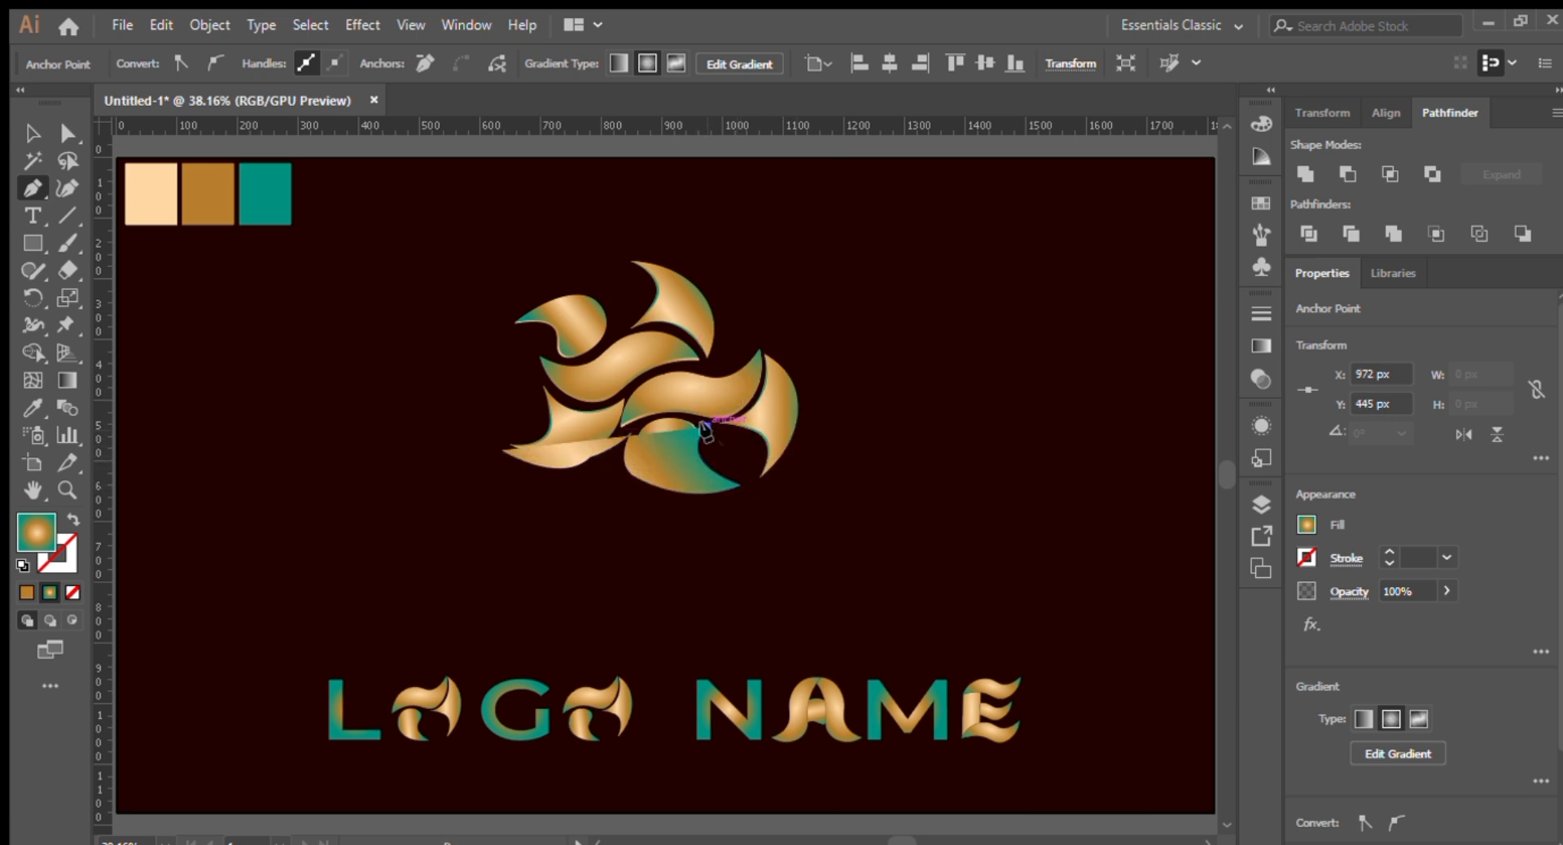
drag(736, 535, 782, 480)
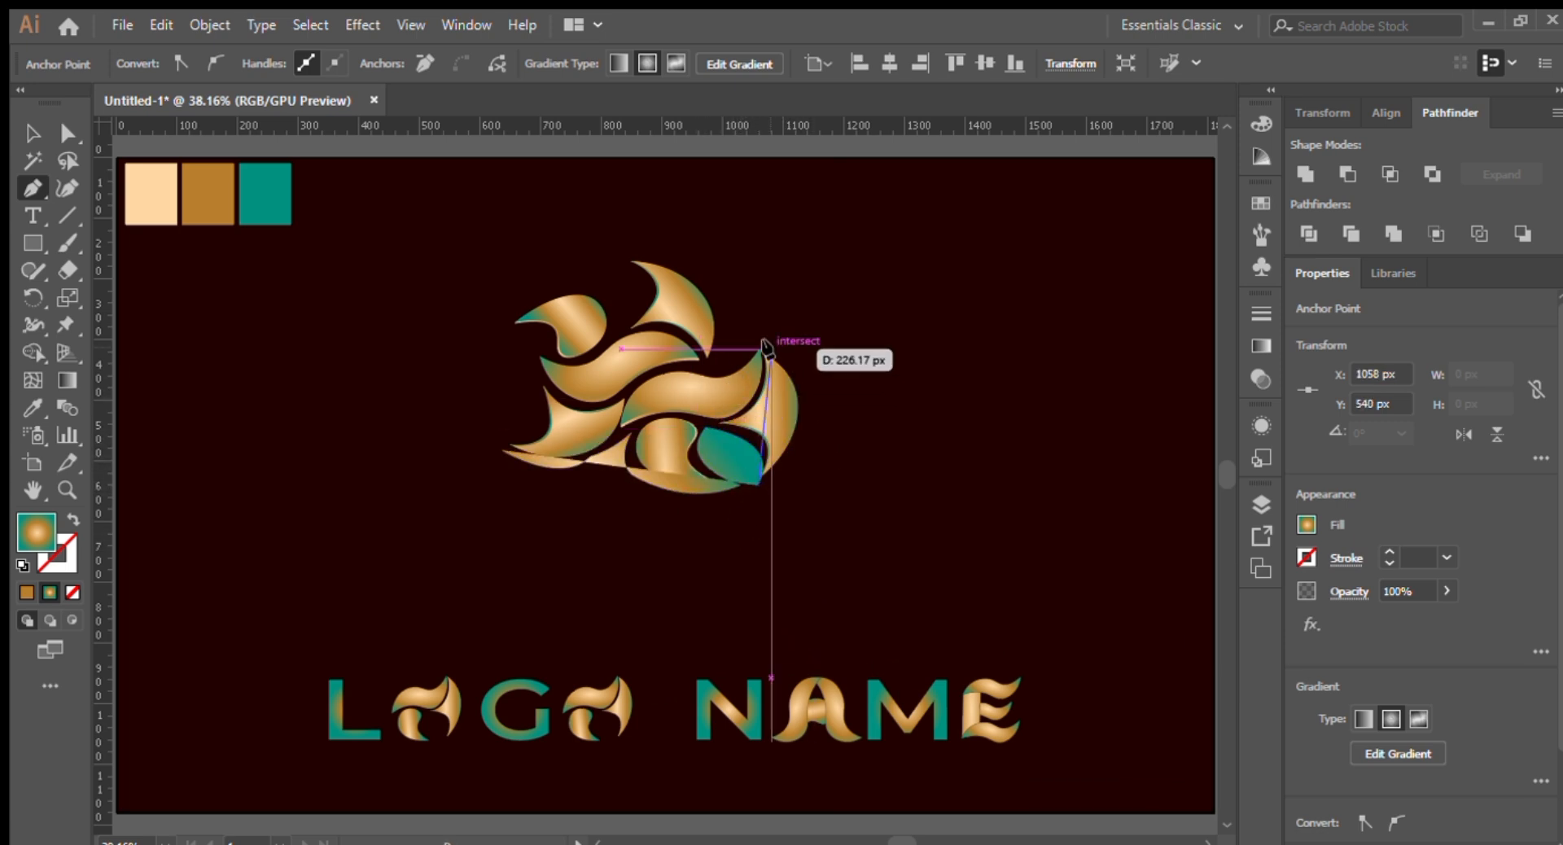
drag(814, 402, 812, 342)
click(671, 610)
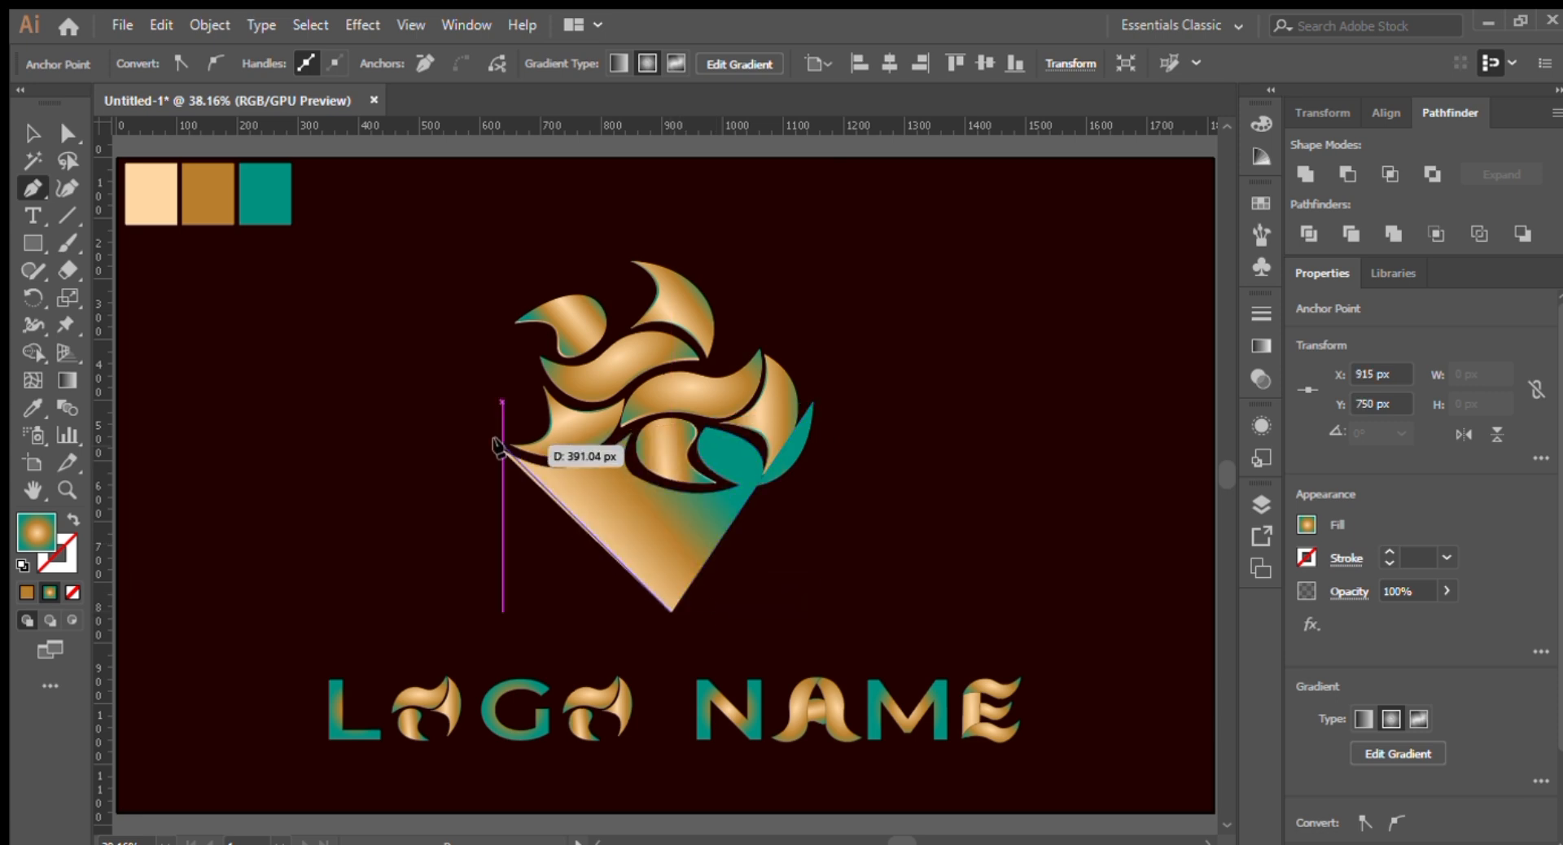
click(505, 450)
Step: Try to reshape the left corner of the pointed base with the Curvature tool
click(67, 188)
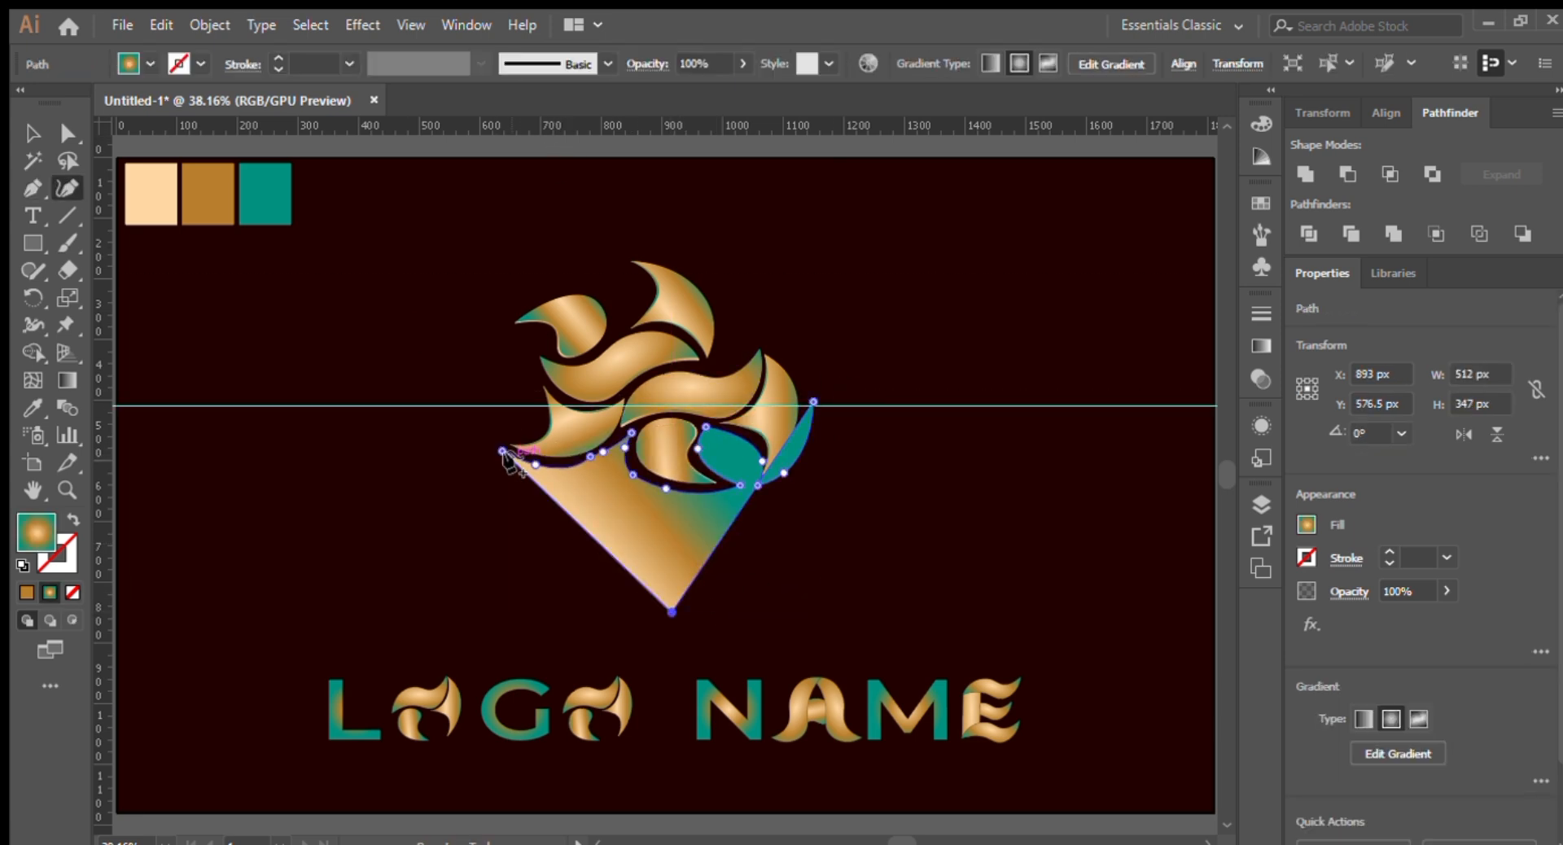
drag(503, 453, 485, 429)
key(ctrl+z)
key(ctrl+z)
key(ctrl+z)
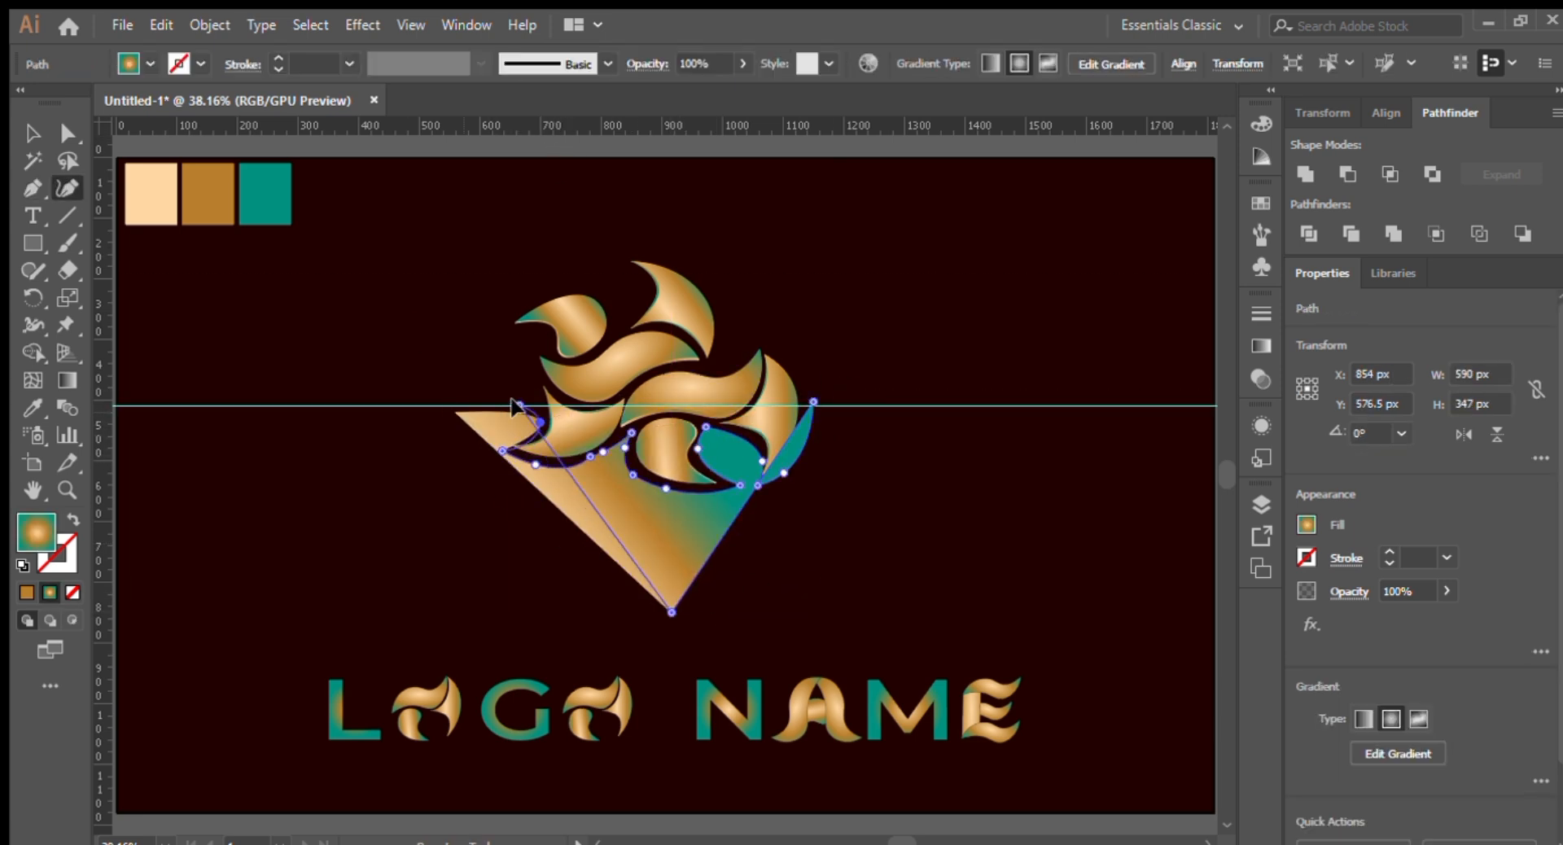
Step: Reshape both sides of the pointed base with the Curvature tool, giving it outer diamond corners with shorter edges slanting inward above them
drag(549, 448, 441, 396)
key(ctrl+equal)
drag(453, 400, 510, 360)
drag(498, 343, 507, 343)
drag(824, 396, 861, 395)
double_click(862, 395)
drag(863, 338, 849, 342)
Step: Add a horizontal guide through the diamond's side corners and turn the right side's points on the guides into sharp corners
drag(796, 126, 622, 404)
click(861, 396)
double_click(849, 342)
Step: Adjust the curve points of the diamond so its inner edge follows the flames and the left crescent with an even gap
drag(626, 432, 633, 432)
drag(498, 420, 508, 417)
click(509, 360)
scroll(480, 384, left, 1)
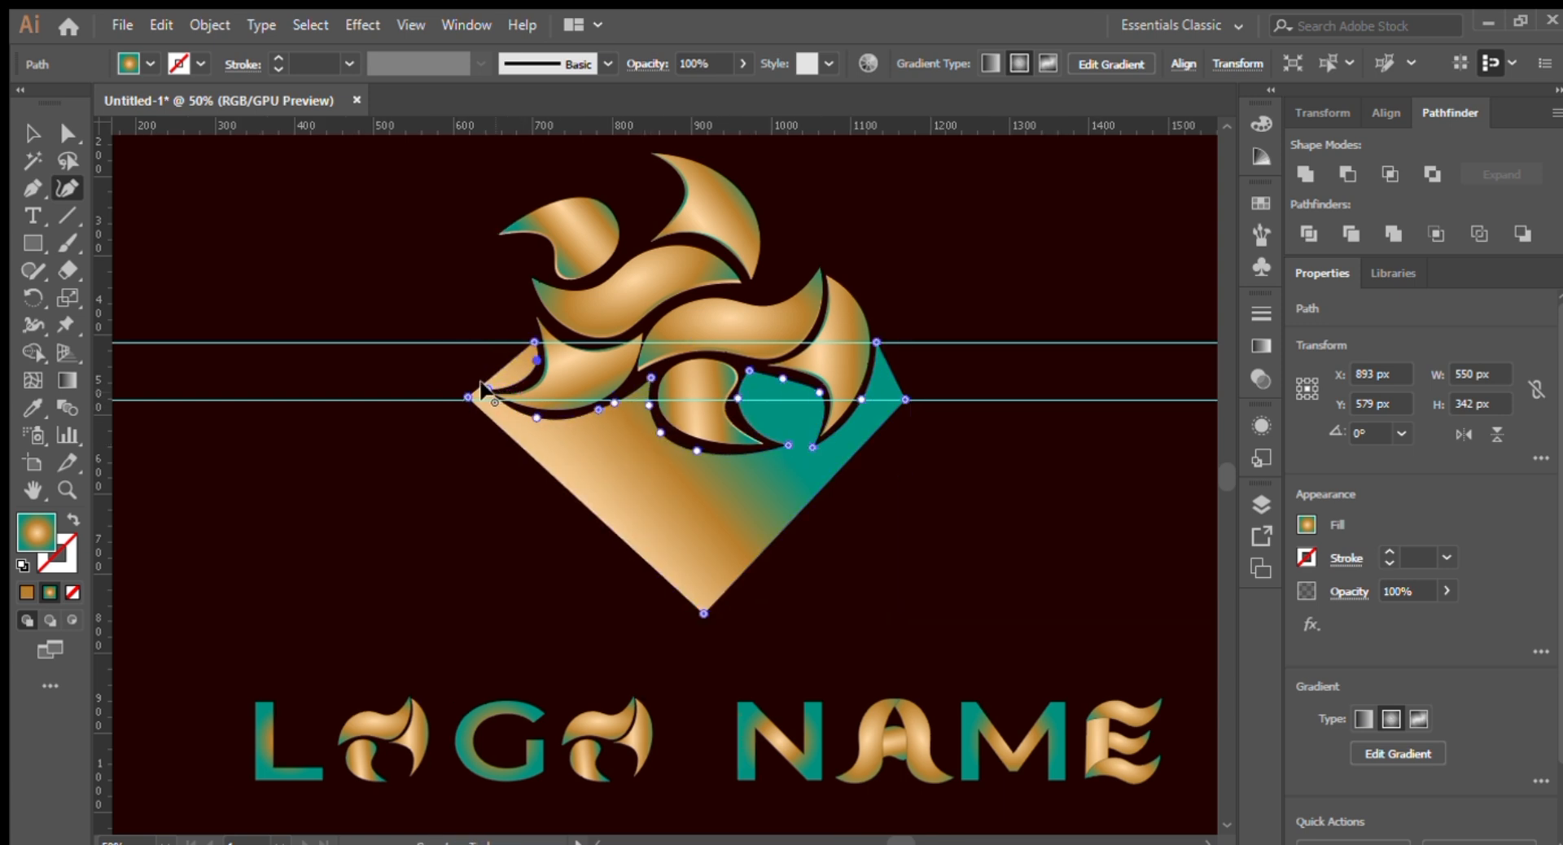
click(486, 389)
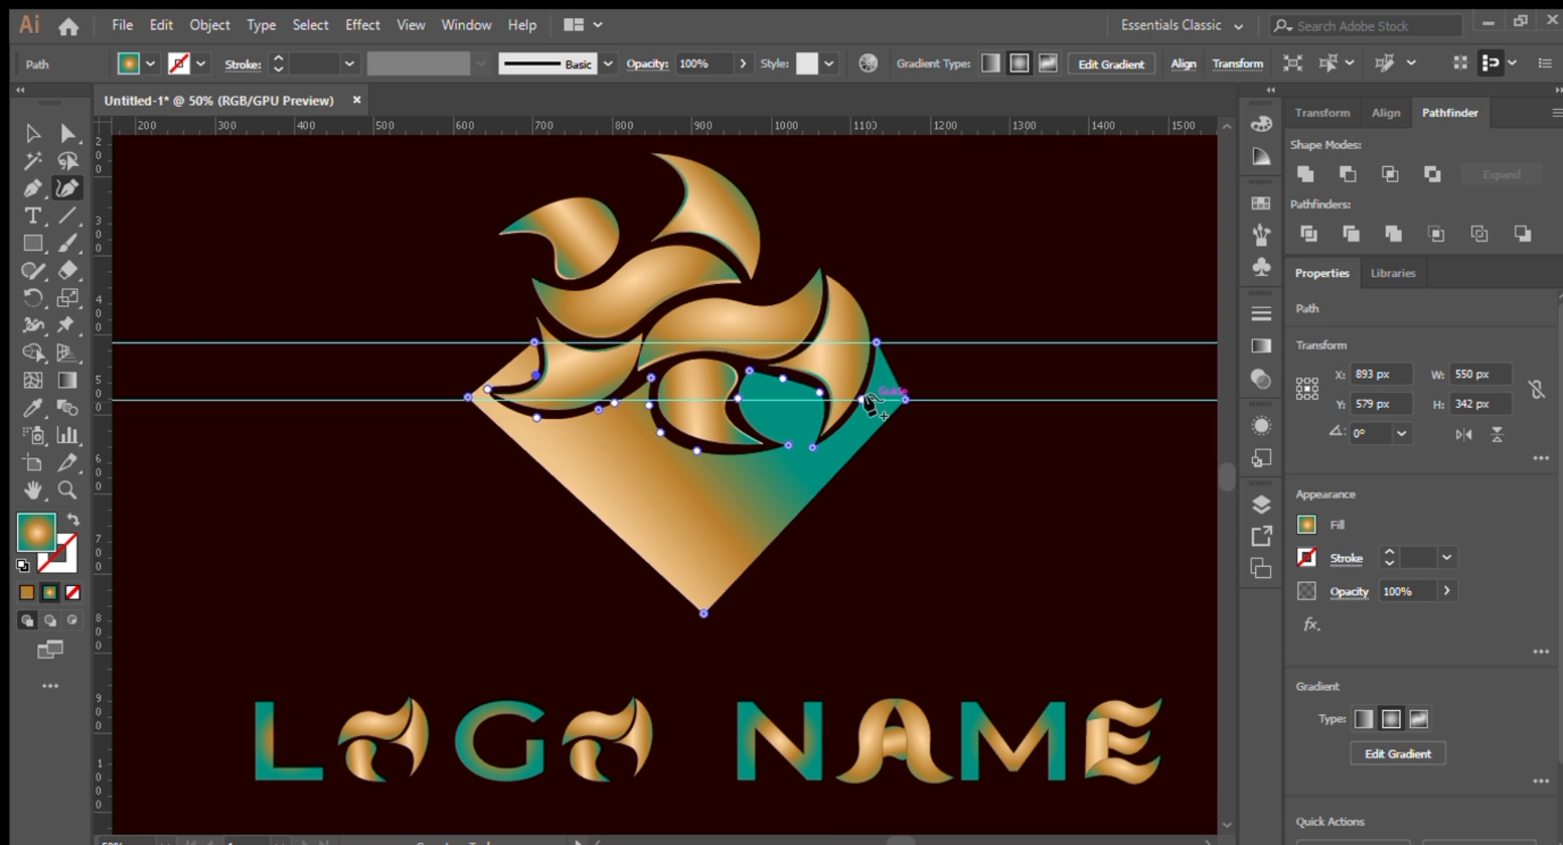
click(495, 342)
click(438, 400)
key(ctrl+z)
key(ctrl+z)
Step: Draw a larger open diamond path around the existing diamond with the Curvature tool, placing its side corners and upper ends on the guides
click(495, 342)
click(442, 400)
click(704, 643)
click(935, 400)
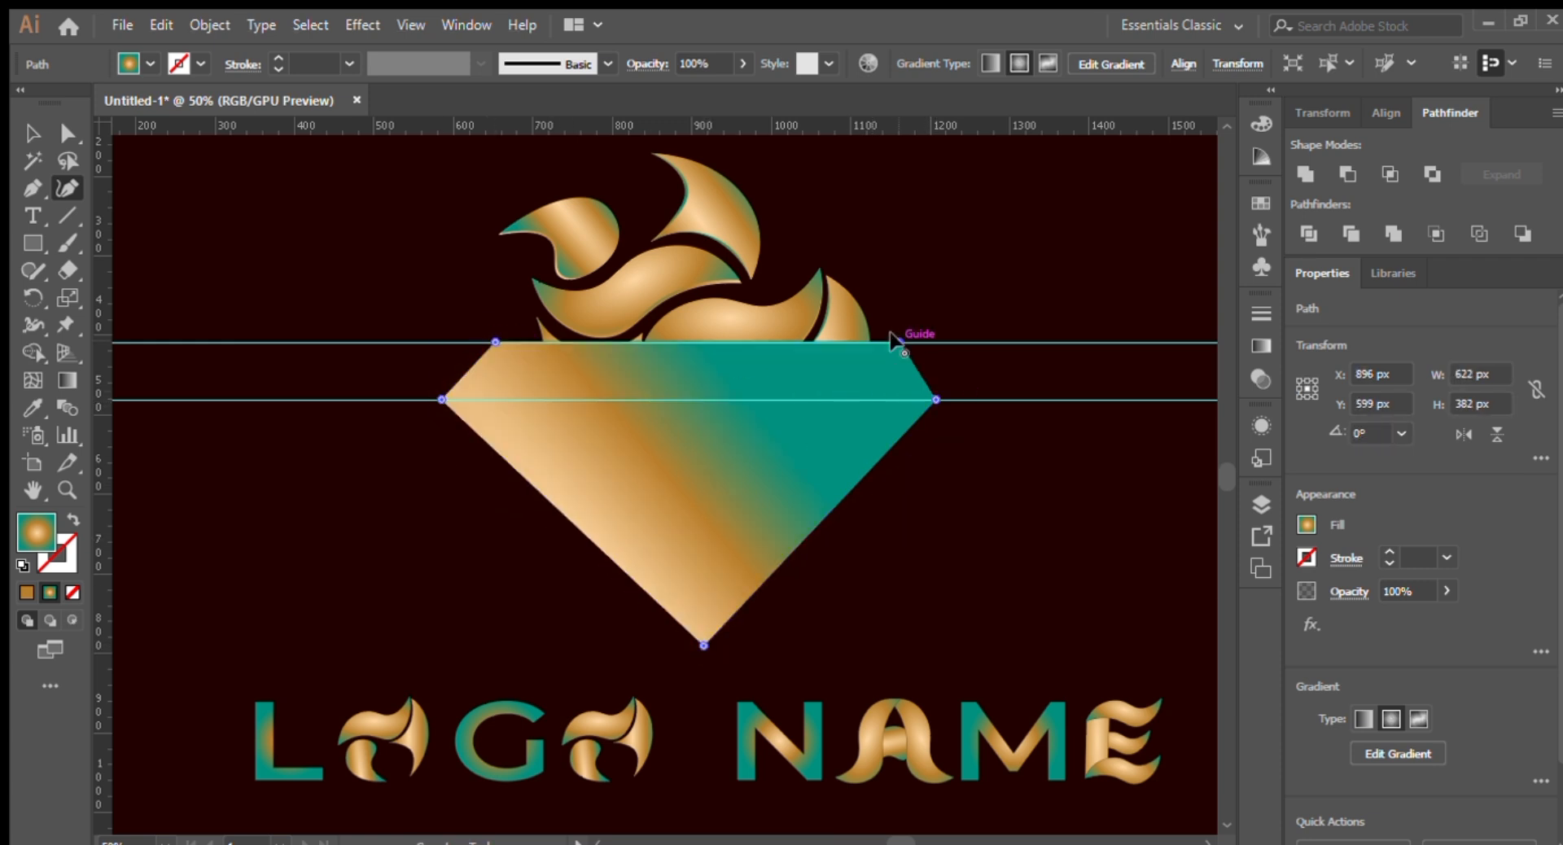
click(902, 342)
click(495, 342)
Step: Swap the new diamond's gradient fill to its stroke and give the outline a tapered width profile at 10 pt
key(shift+x)
click(480, 62)
click(422, 129)
click(349, 63)
click(374, 309)
click(33, 132)
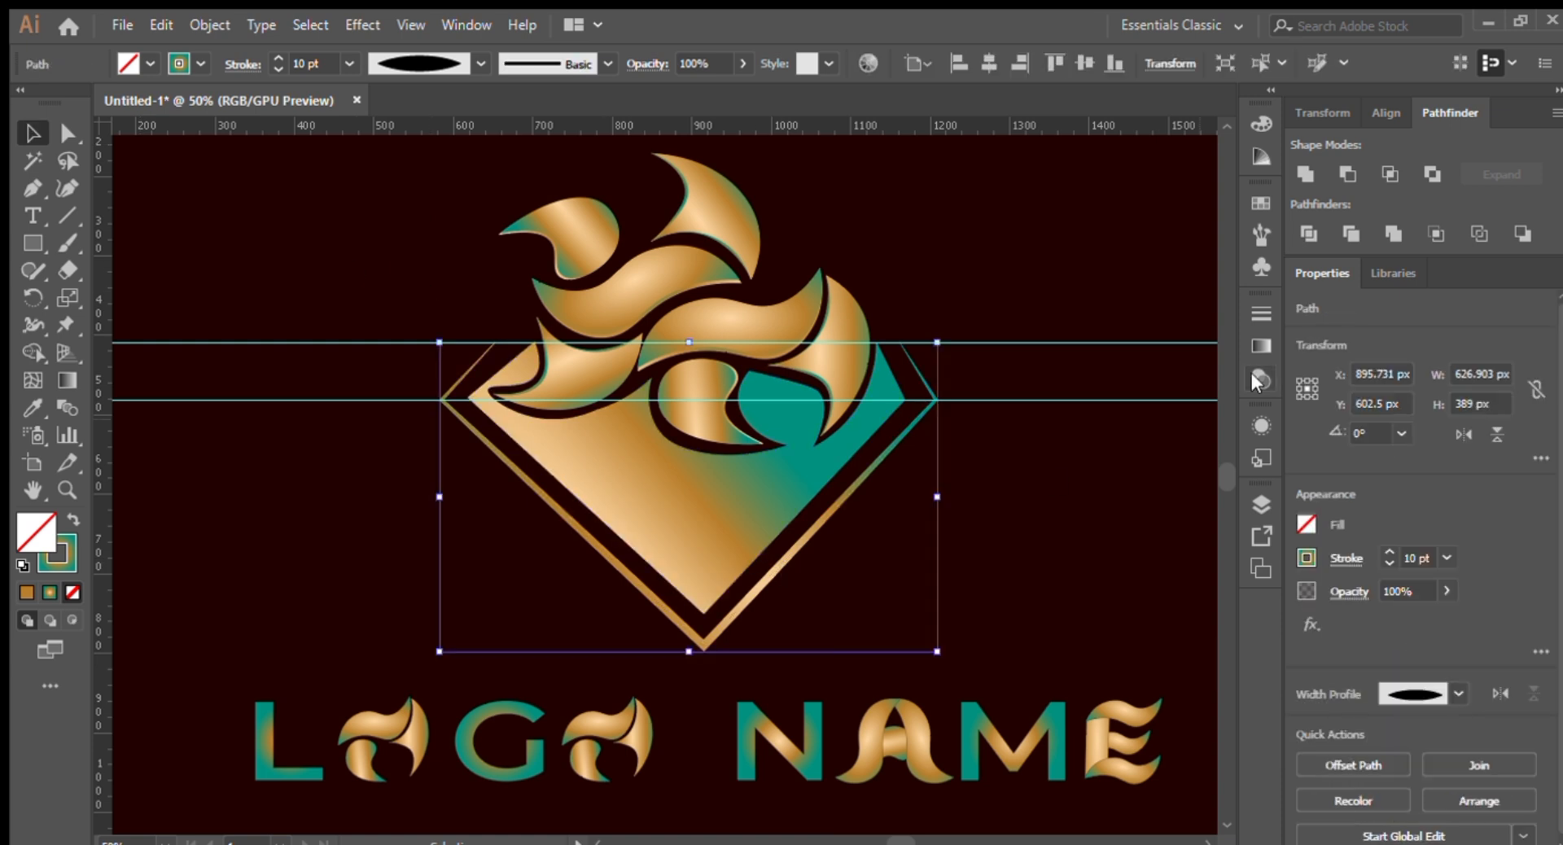
Step: Redistribute the outline's stroke gradient symmetrically, light at the bottom point and teal toward the side corners and upper ends
click(1261, 346)
click(983, 382)
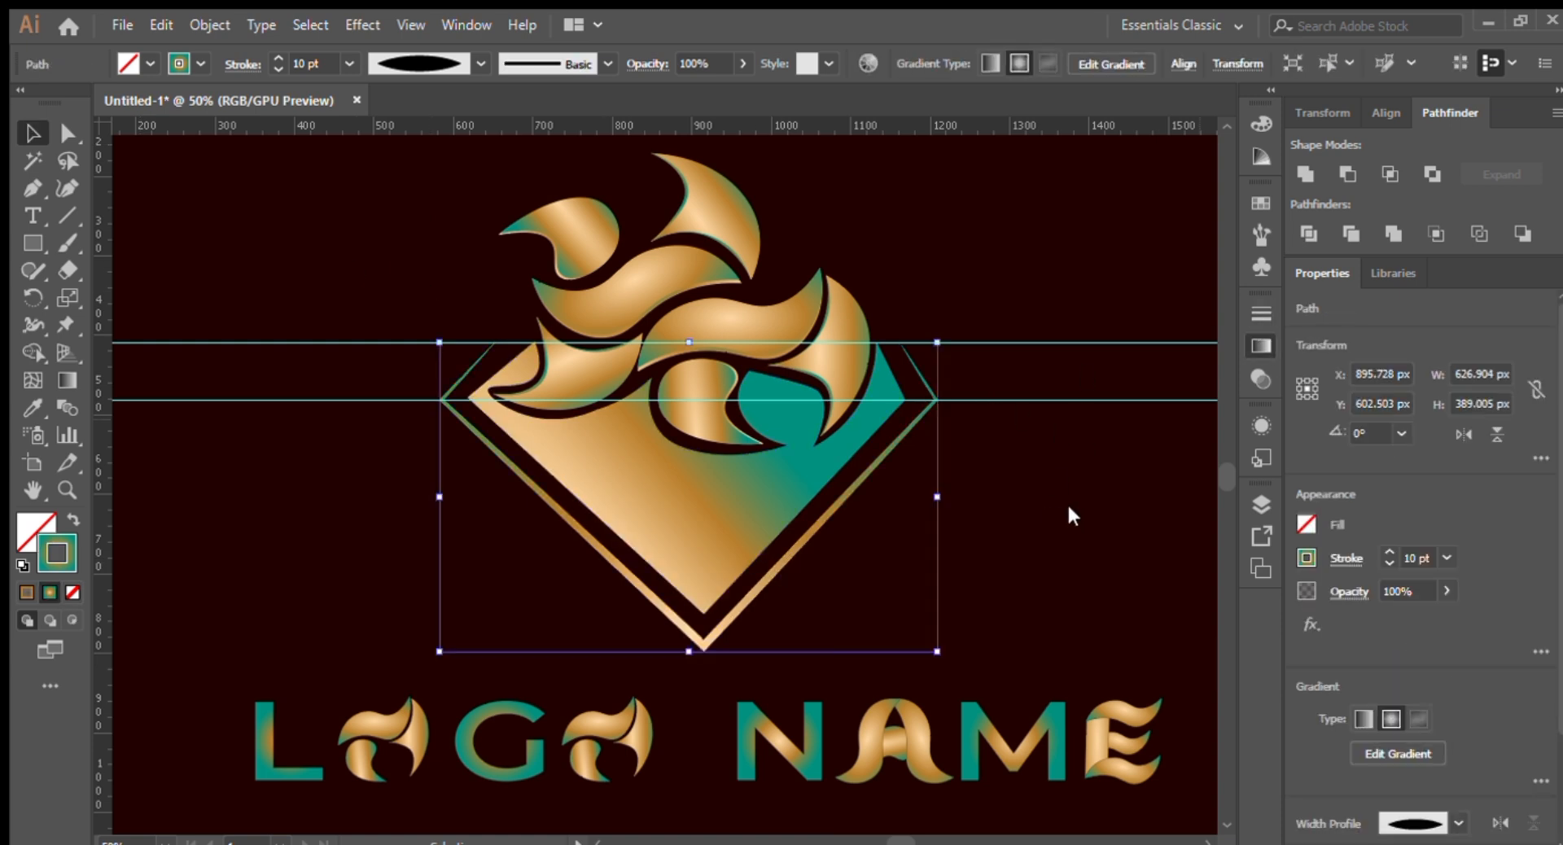
click(1088, 280)
Step: Duplicate the diamond outline slightly below the original and set the inner outline's stroke to 5 pt
key(ctrl+minus)
click(898, 426)
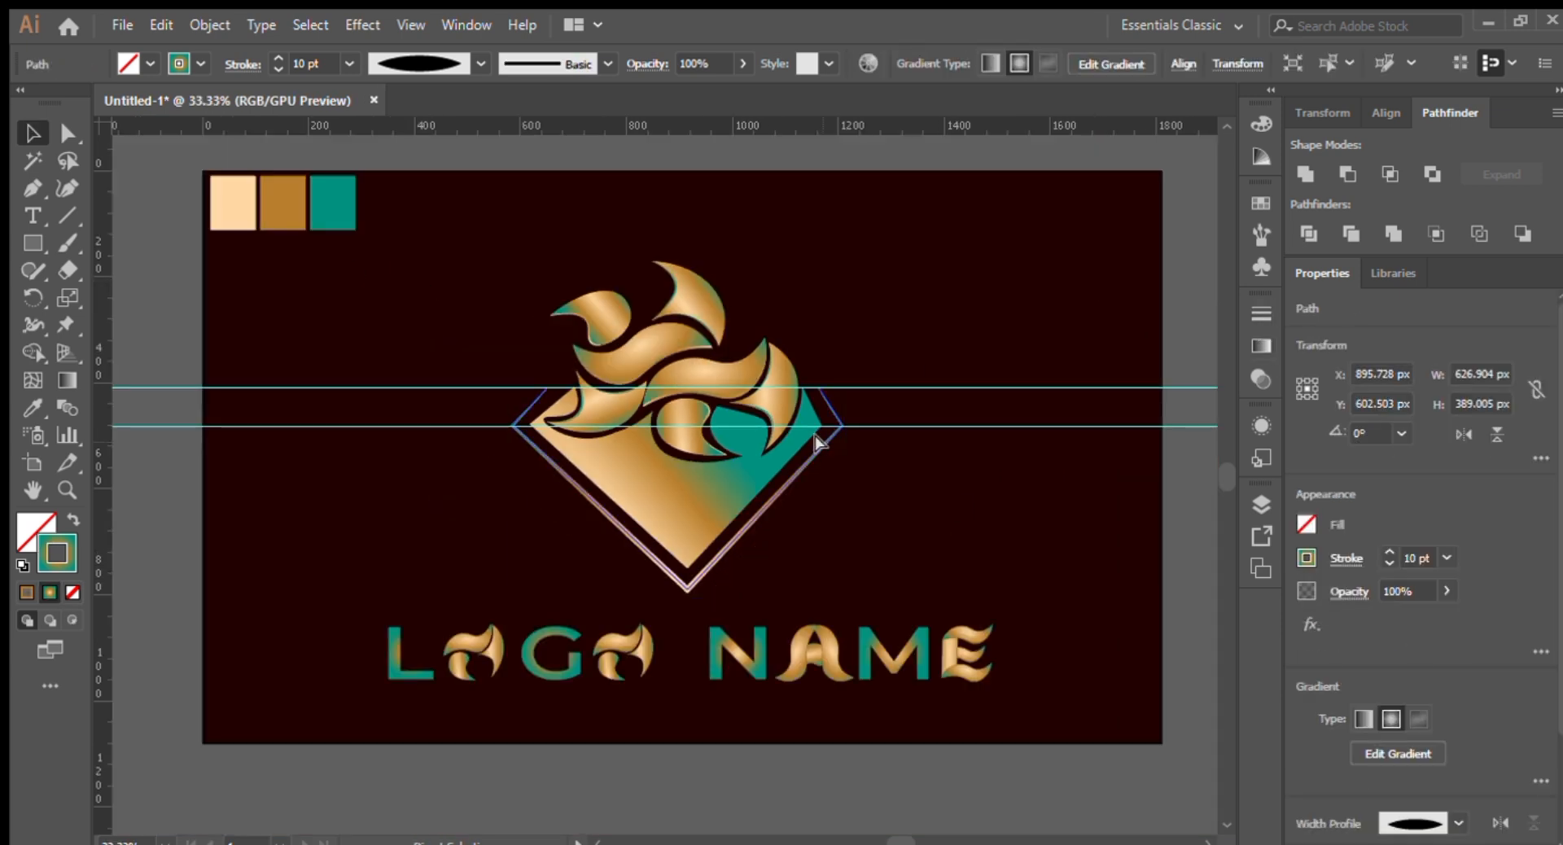
click(349, 65)
click(372, 266)
click(948, 471)
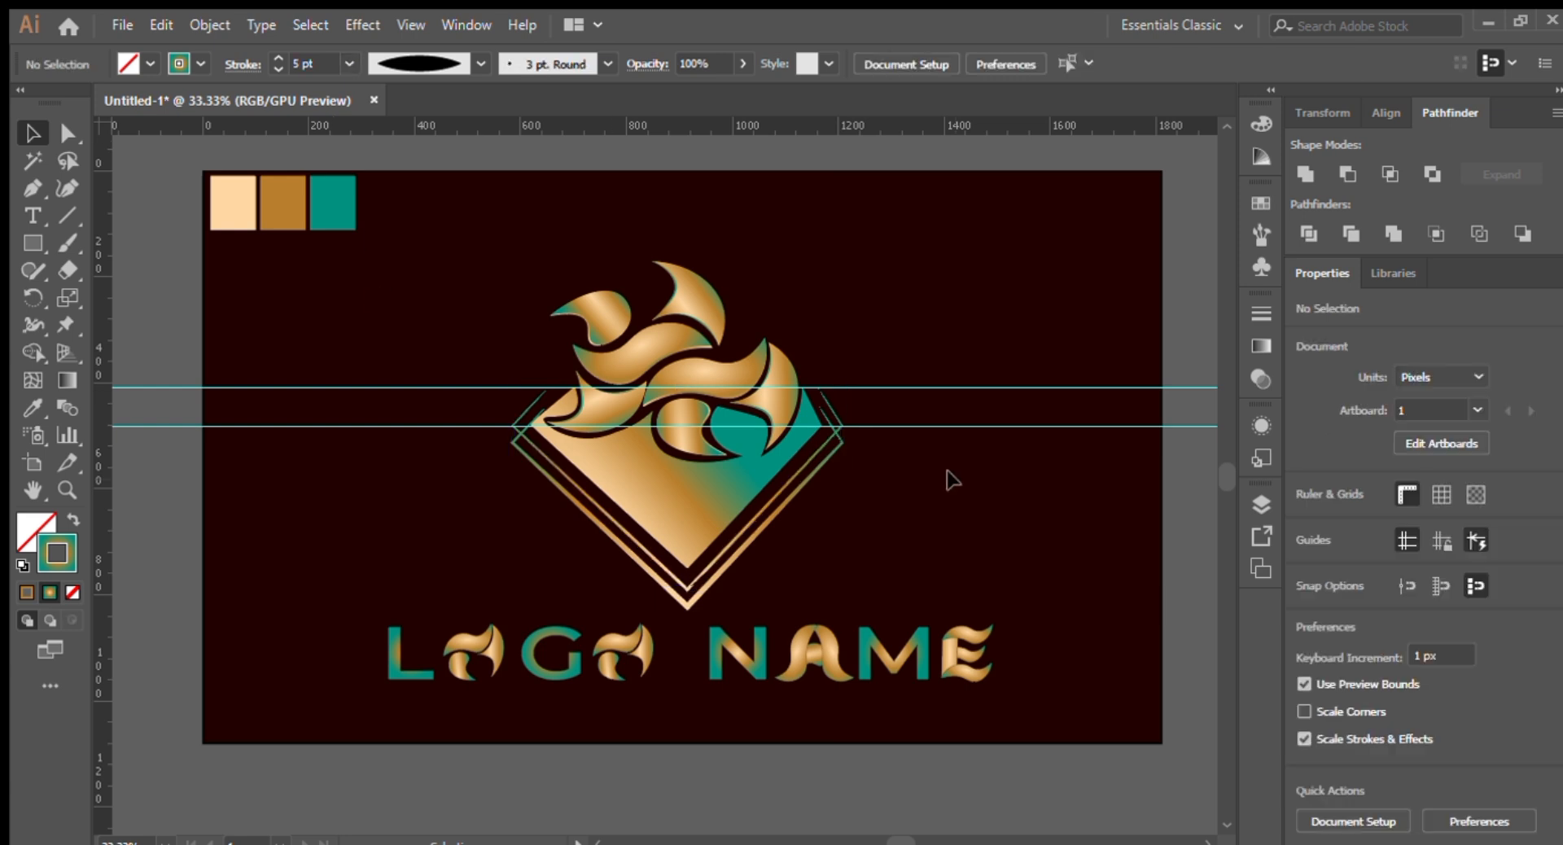
Step: Align the outer outline's side corners and upper ends with the two guides using the Curvature tool
click(824, 449)
click(819, 469)
key(ctrl+plus)
click(68, 188)
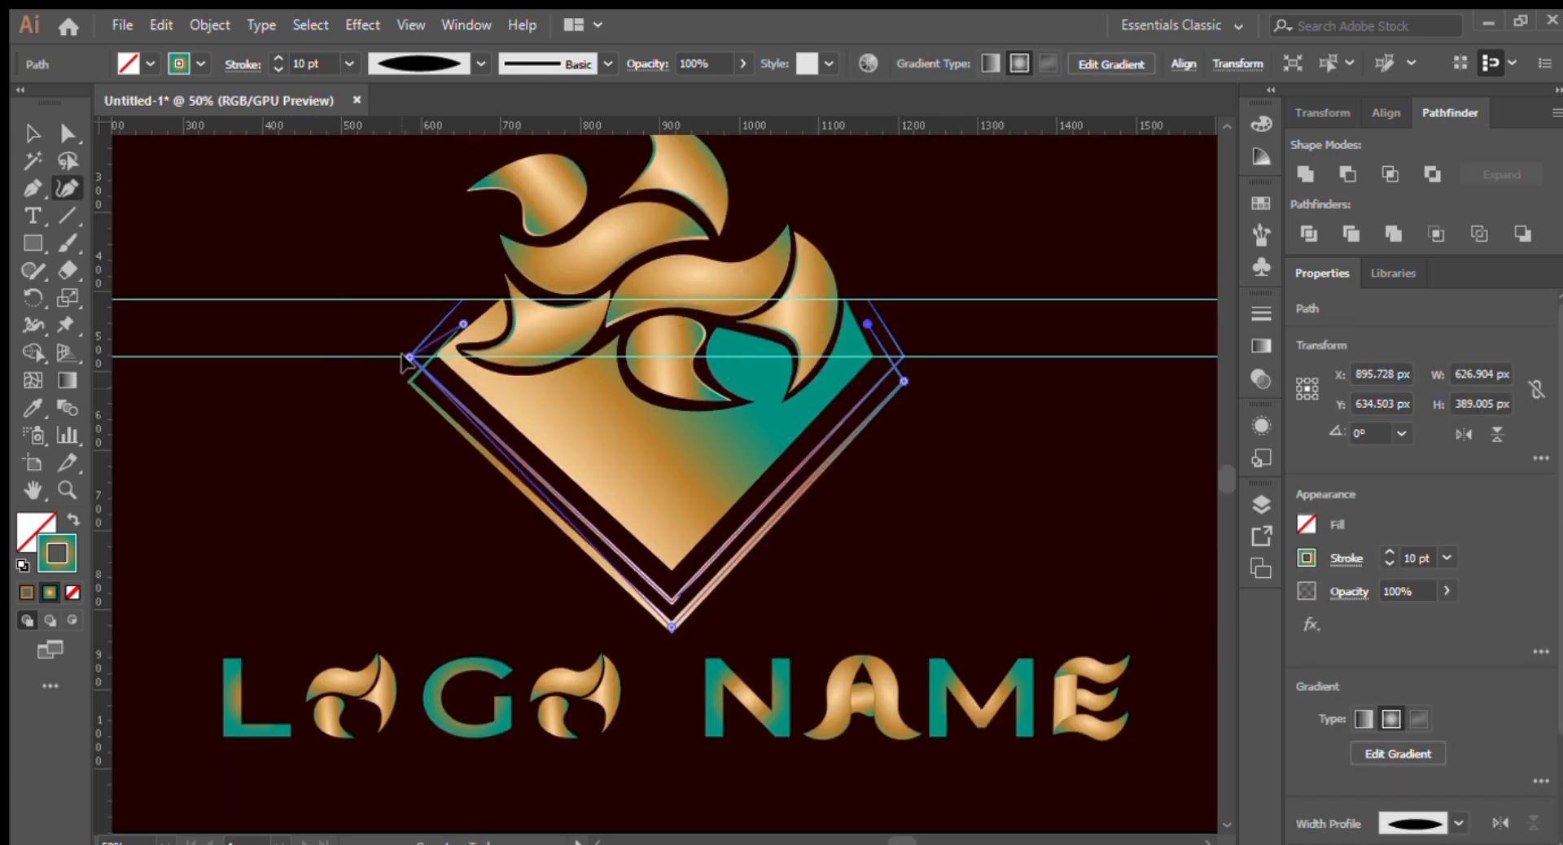
drag(410, 381, 388, 357)
drag(464, 324, 463, 299)
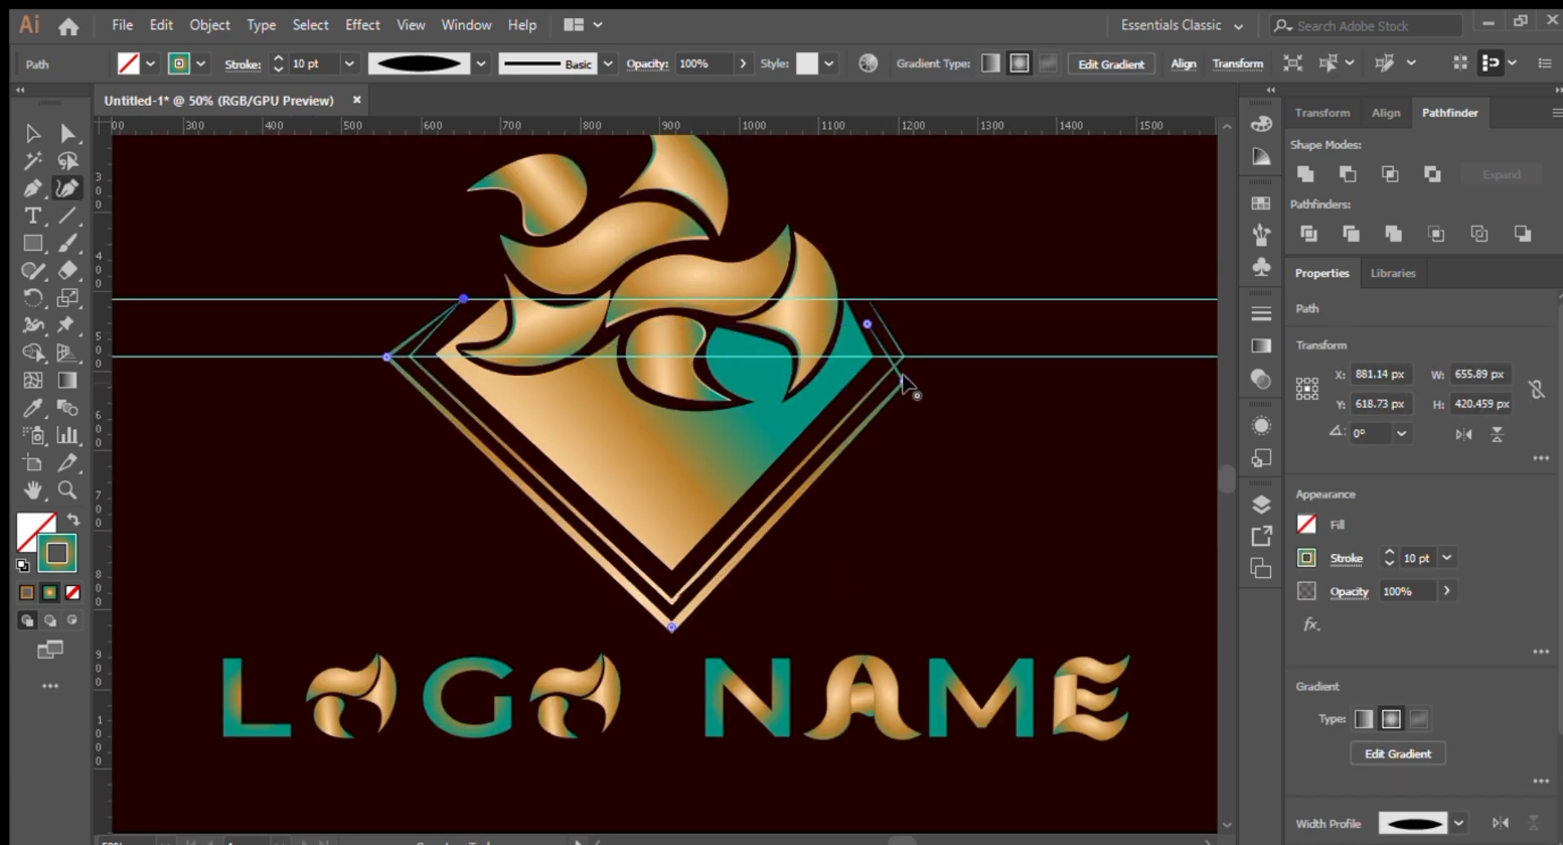
drag(904, 381, 867, 299)
click(33, 132)
click(294, 443)
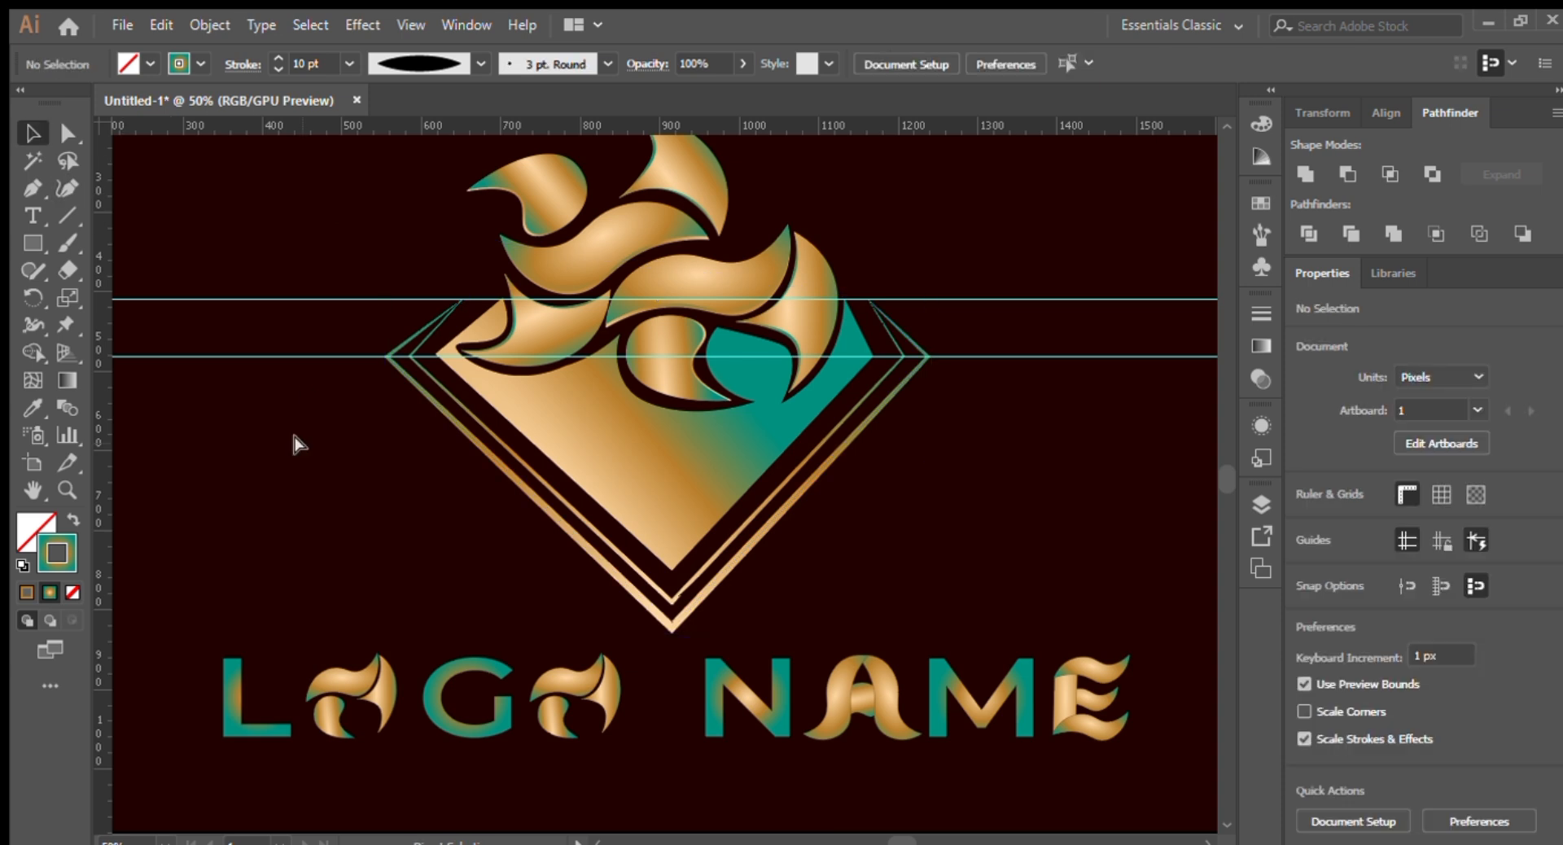
Step: Try to nudge the outer outline's right corner inward with the Curvature tool
key(ctrl+0)
click(821, 497)
click(68, 188)
drag(867, 449, 862, 449)
key(ctrl+z)
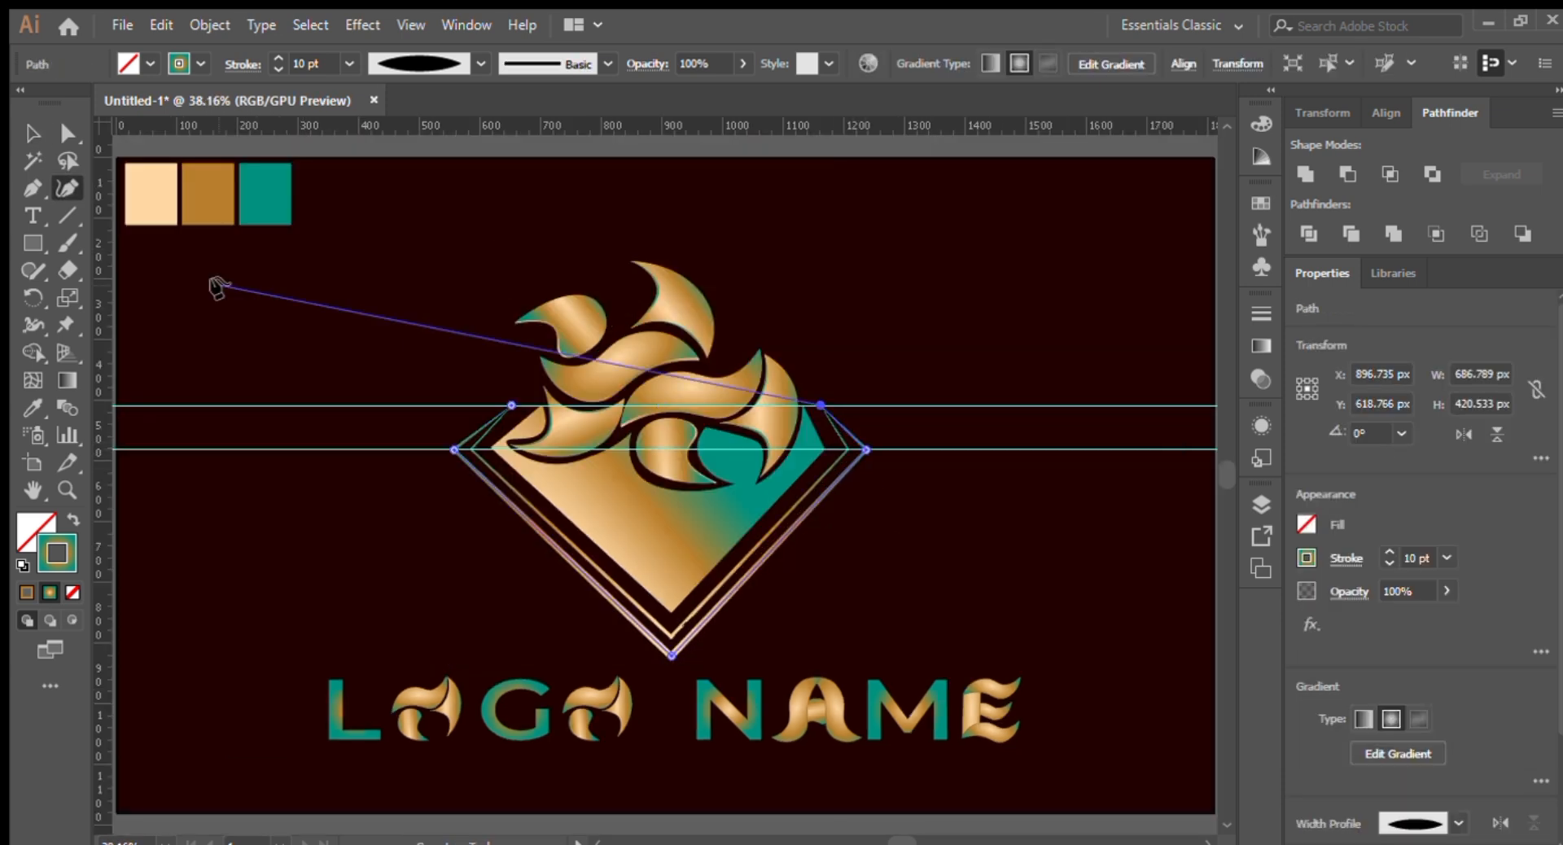
click(32, 133)
click(936, 491)
Step: Draw a six-pointed star about 29 px wide beside the flames and fill it with the light peach swatch colour
right_click(32, 243)
click(157, 337)
drag(848, 262, 837, 342)
click(32, 133)
key(i)
click(152, 195)
key(v)
key(ctrl+z)
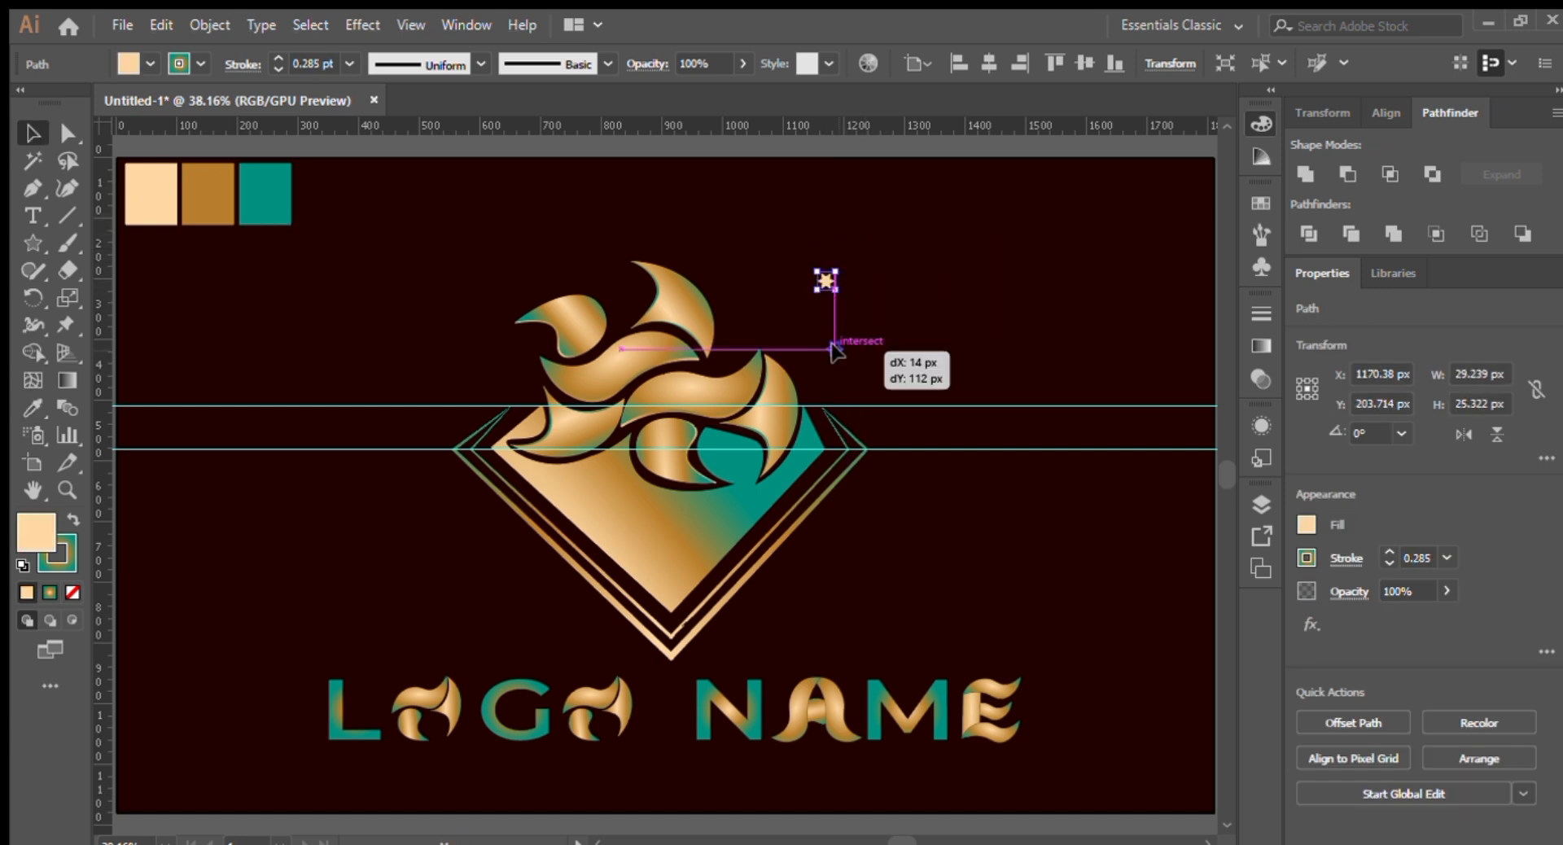
Step: Place the star on the right upper tip where the two diamond outlines meet
key(ctrl+plus)
key(ctrl+plus)
click(774, 486)
click(656, 476)
Step: Lighten the star's fill colour and set its opacity to 100%
click(1393, 591)
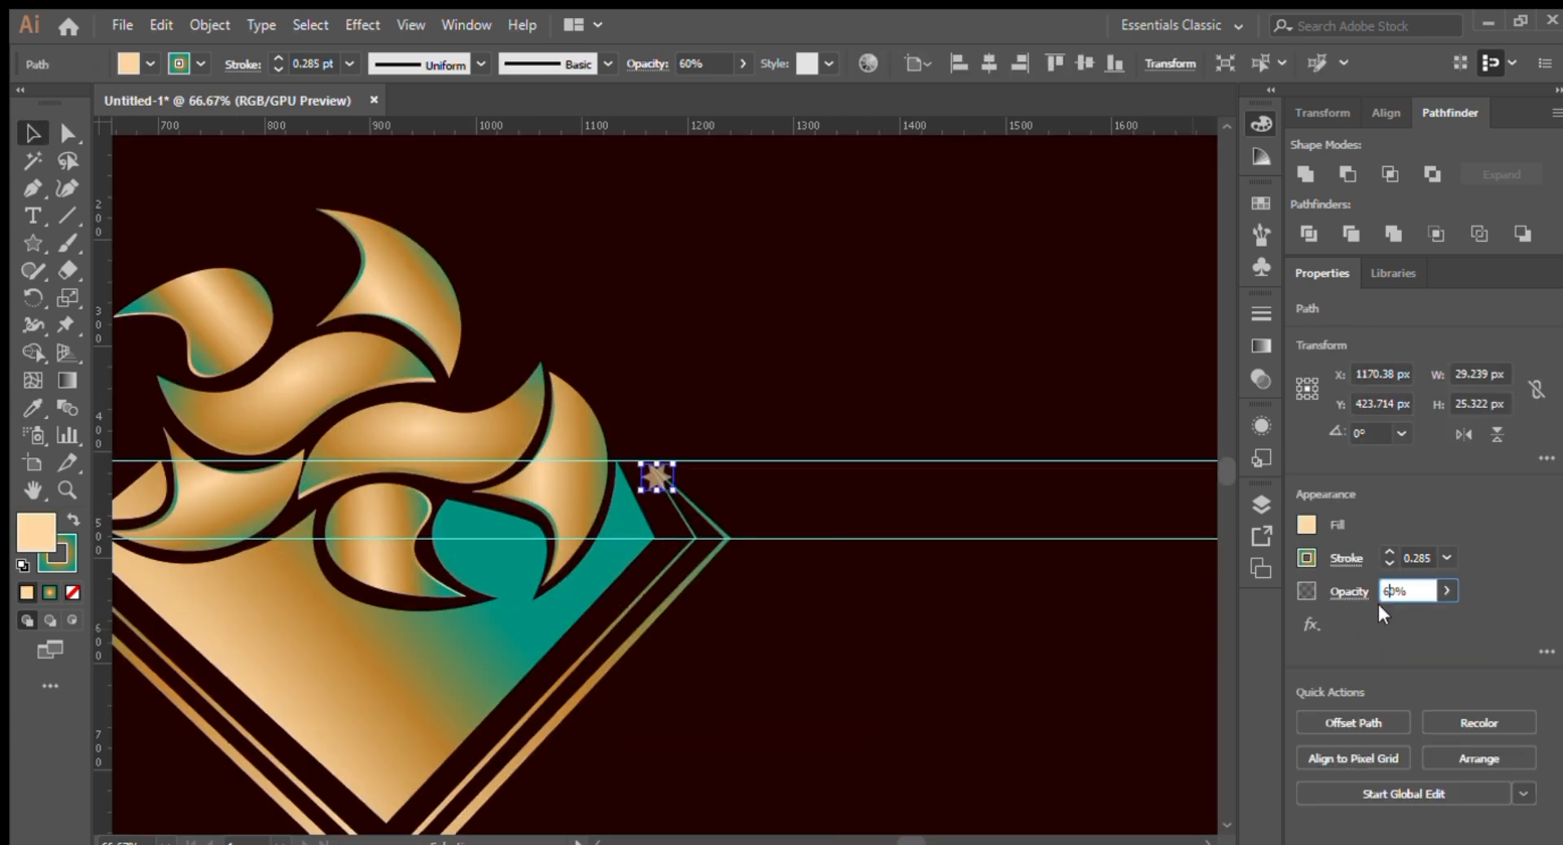
key(Return)
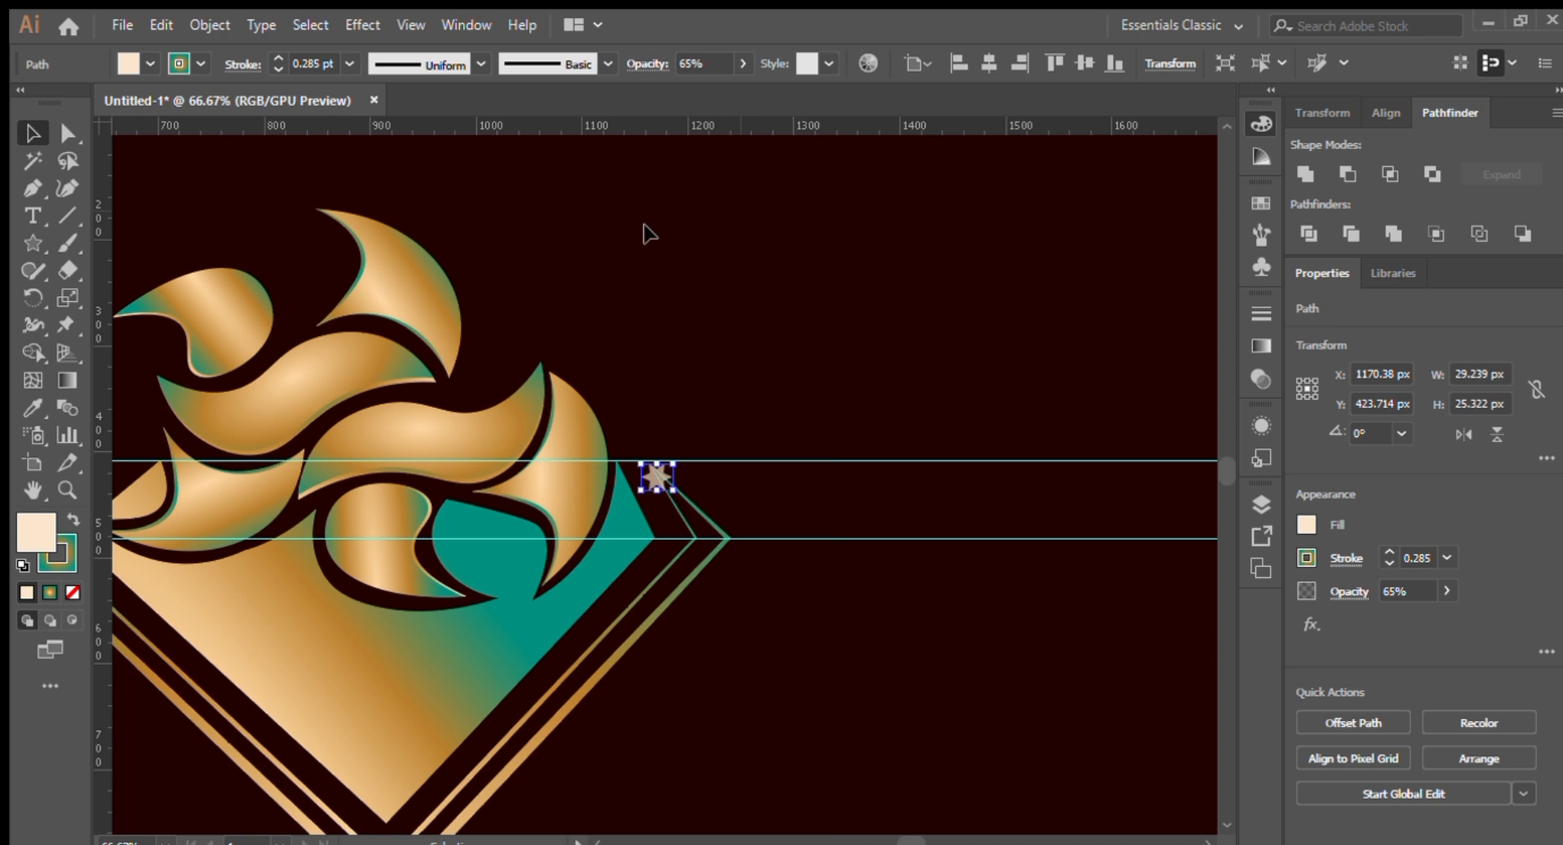
double_click(1390, 593)
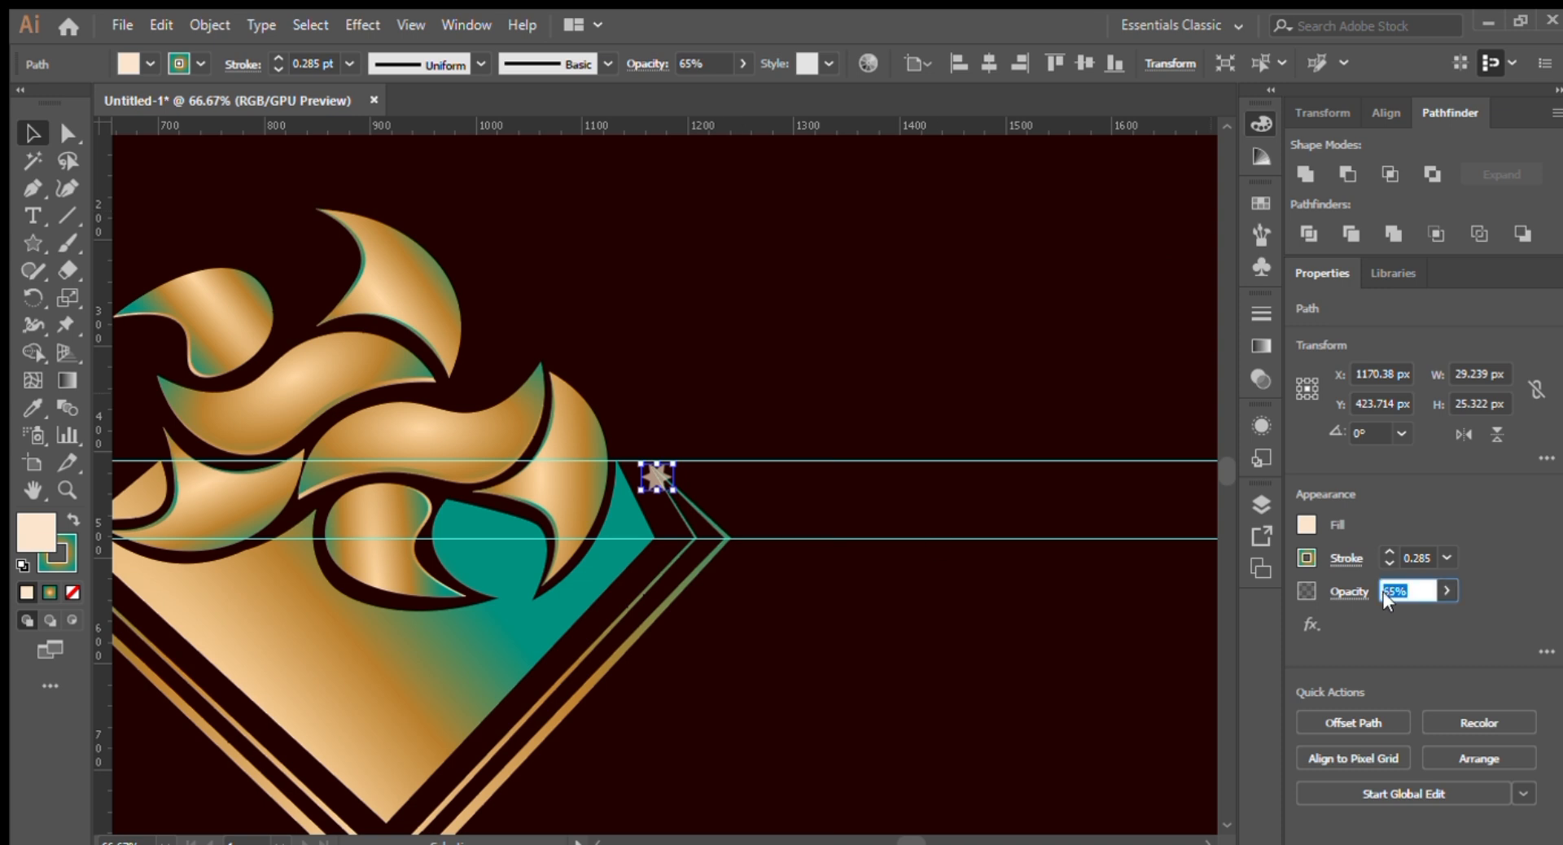
text(100)
key(Return)
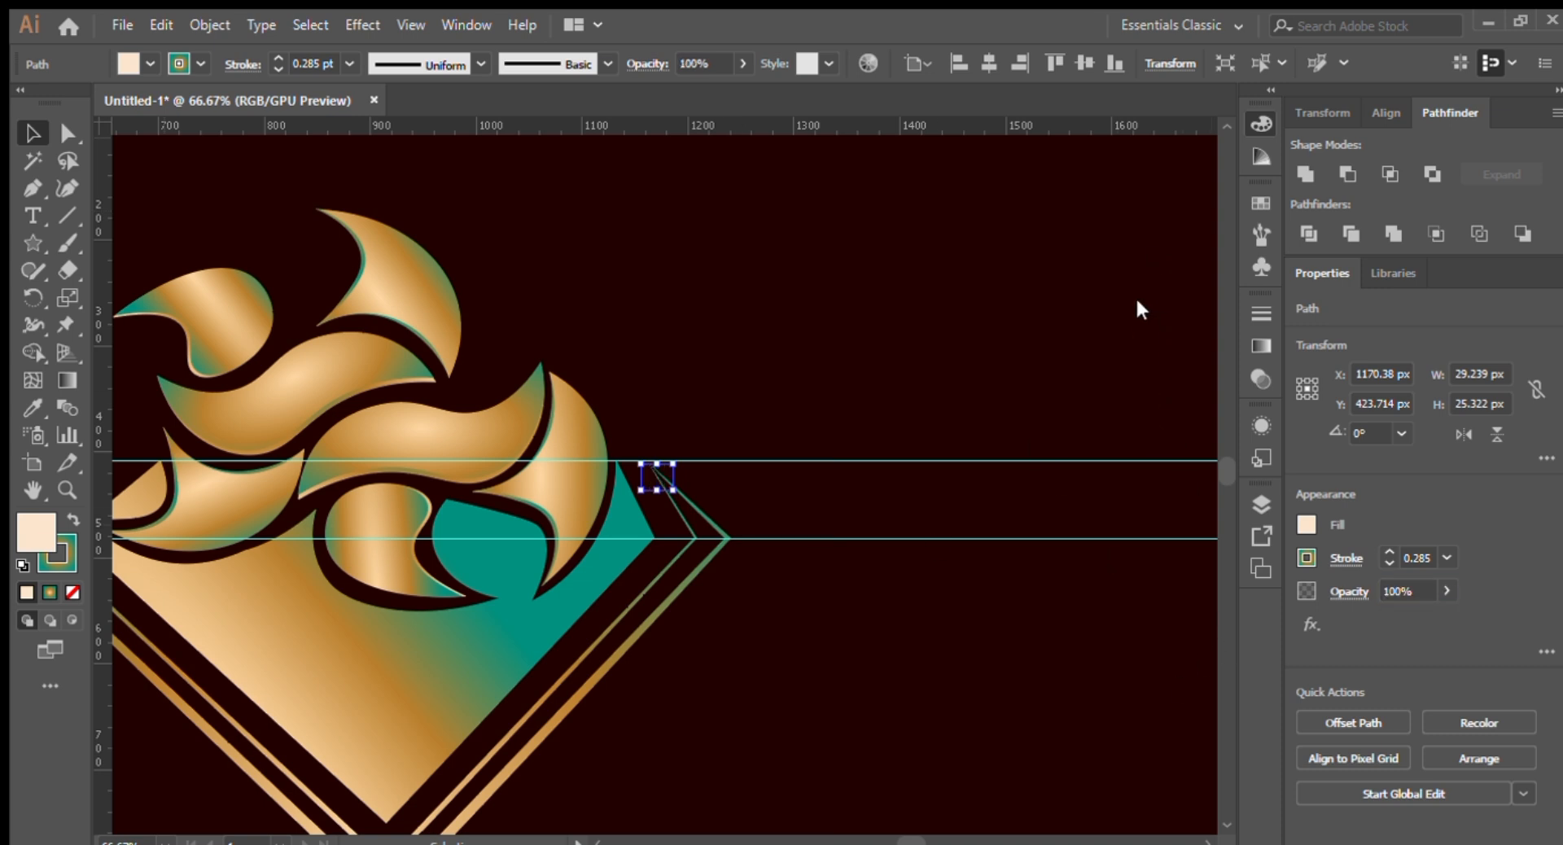
click(739, 485)
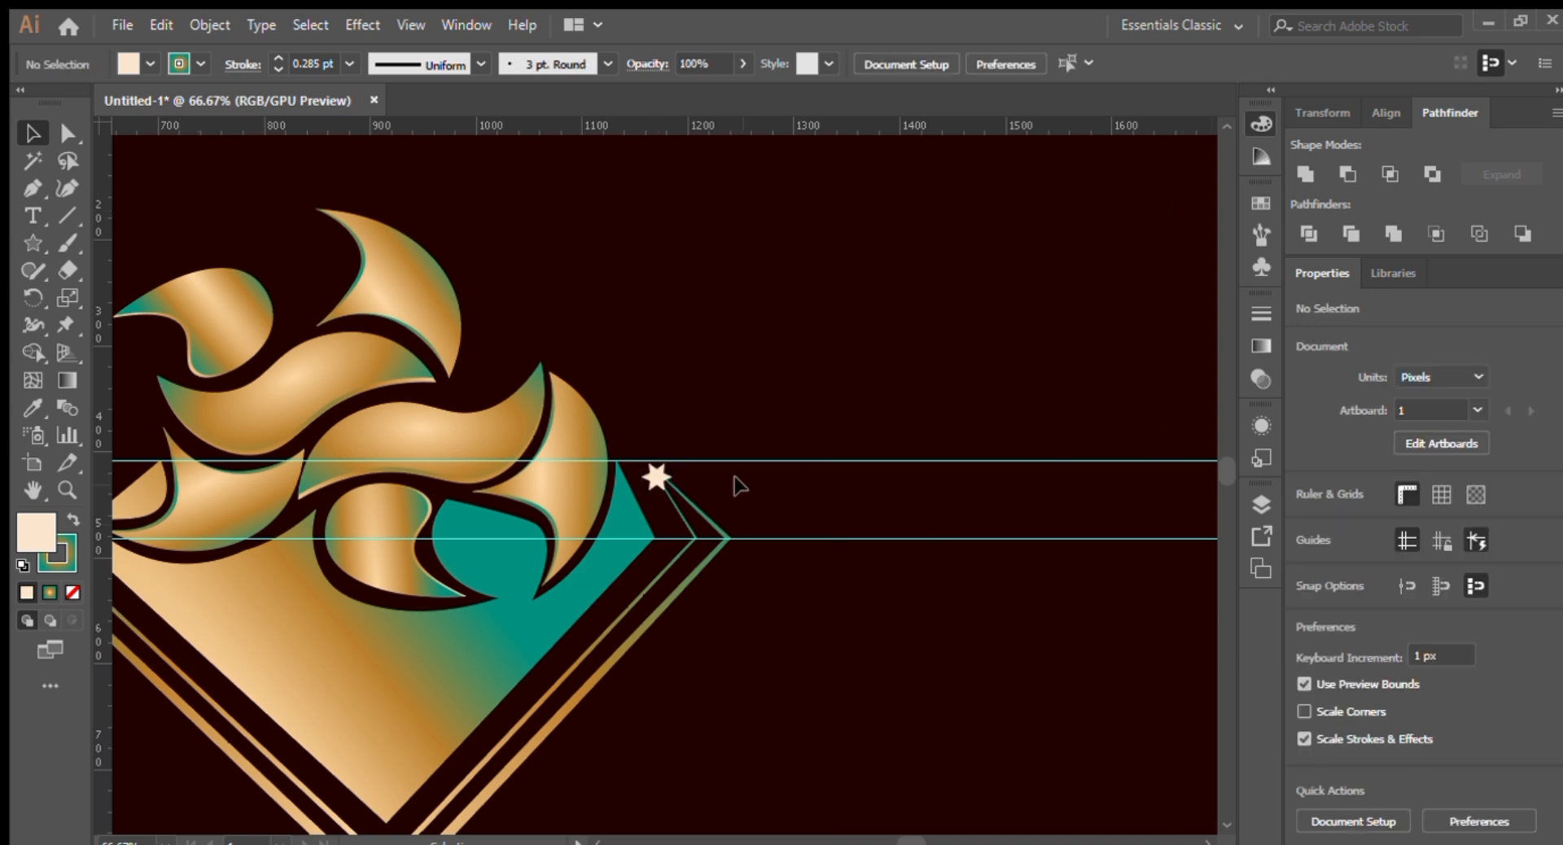
Step: Shrink the star to about 16 px wide on the outline tip and set its opacity to 70%
click(657, 476)
mouse_move(673, 464)
mouse_down()
mouse_move(652, 463)
mouse_move(684, 450)
mouse_move(674, 461)
mouse_up()
click(724, 480)
click(653, 460)
scroll(652, 460, up, 3)
double_click(1390, 594)
text(70)
key(Return)
click(733, 480)
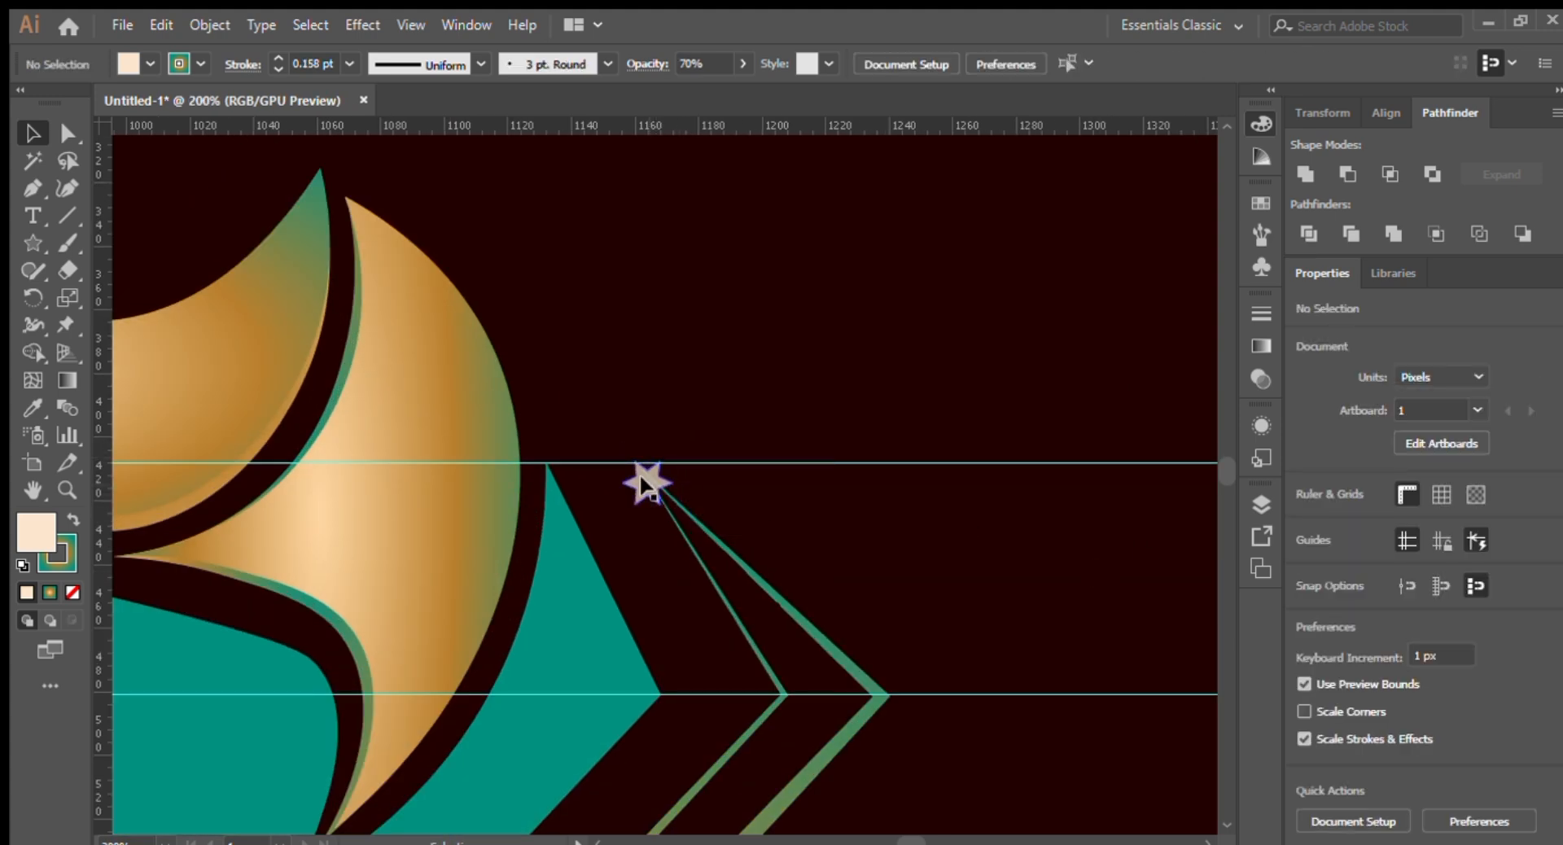
Step: Duplicate the star and place the copy on the left upper tip of the diamond outlines
click(653, 482)
click(598, 842)
drag(1095, 480, 180, 519)
click(598, 842)
click(598, 842)
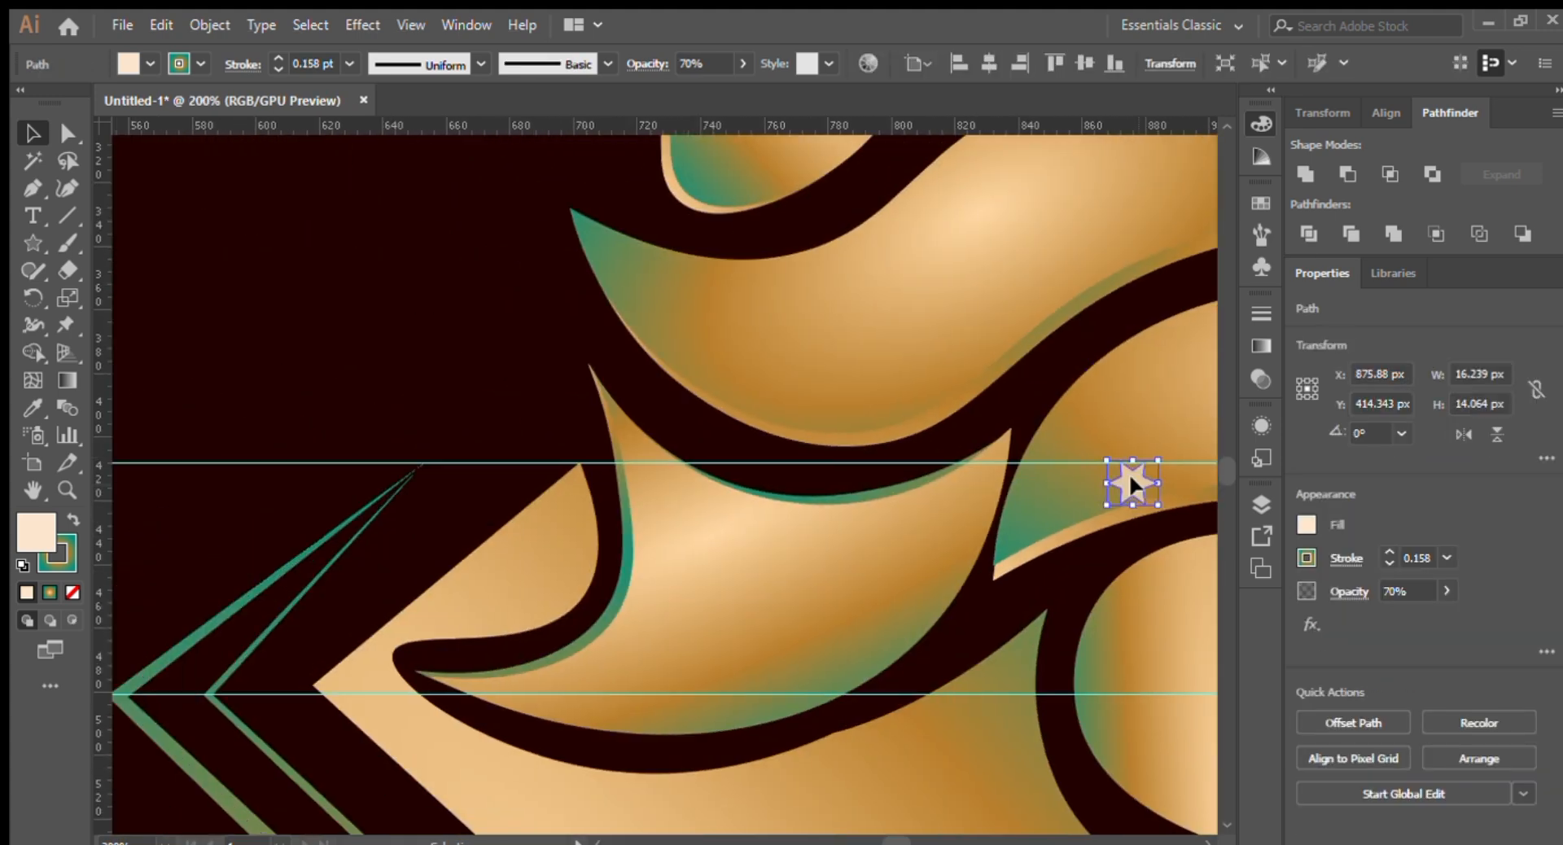
drag(1134, 485, 414, 476)
Step: Remove the two horizontal guides
click(479, 417)
key(ctrl+0)
click(479, 420)
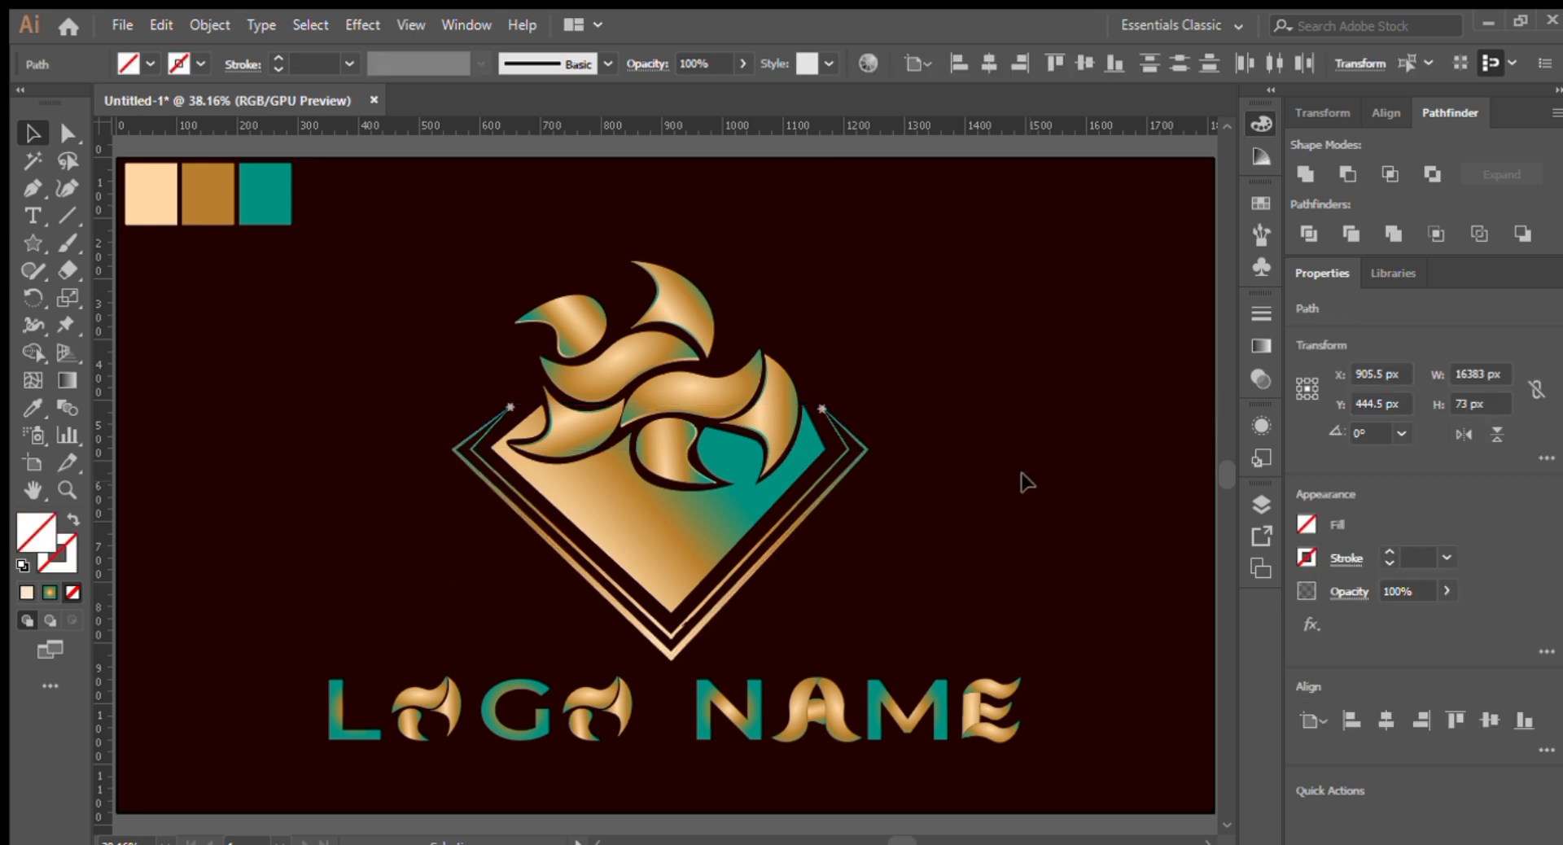
click(1026, 482)
Step: Set the opacity of the two diamond outlines and their stars to 70%
click(518, 407)
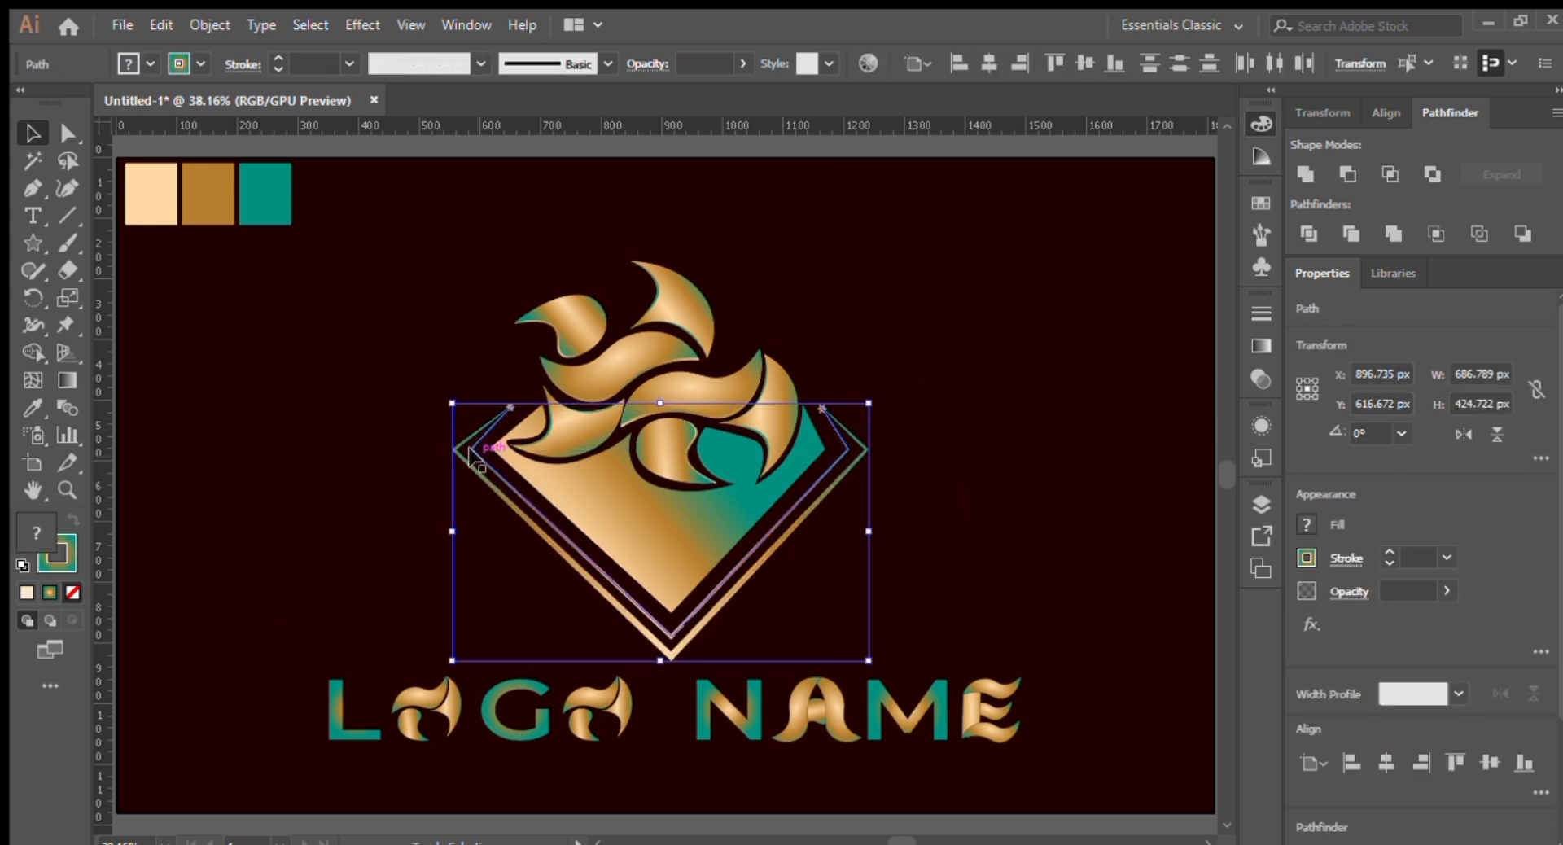
click(967, 566)
click(968, 565)
click(967, 566)
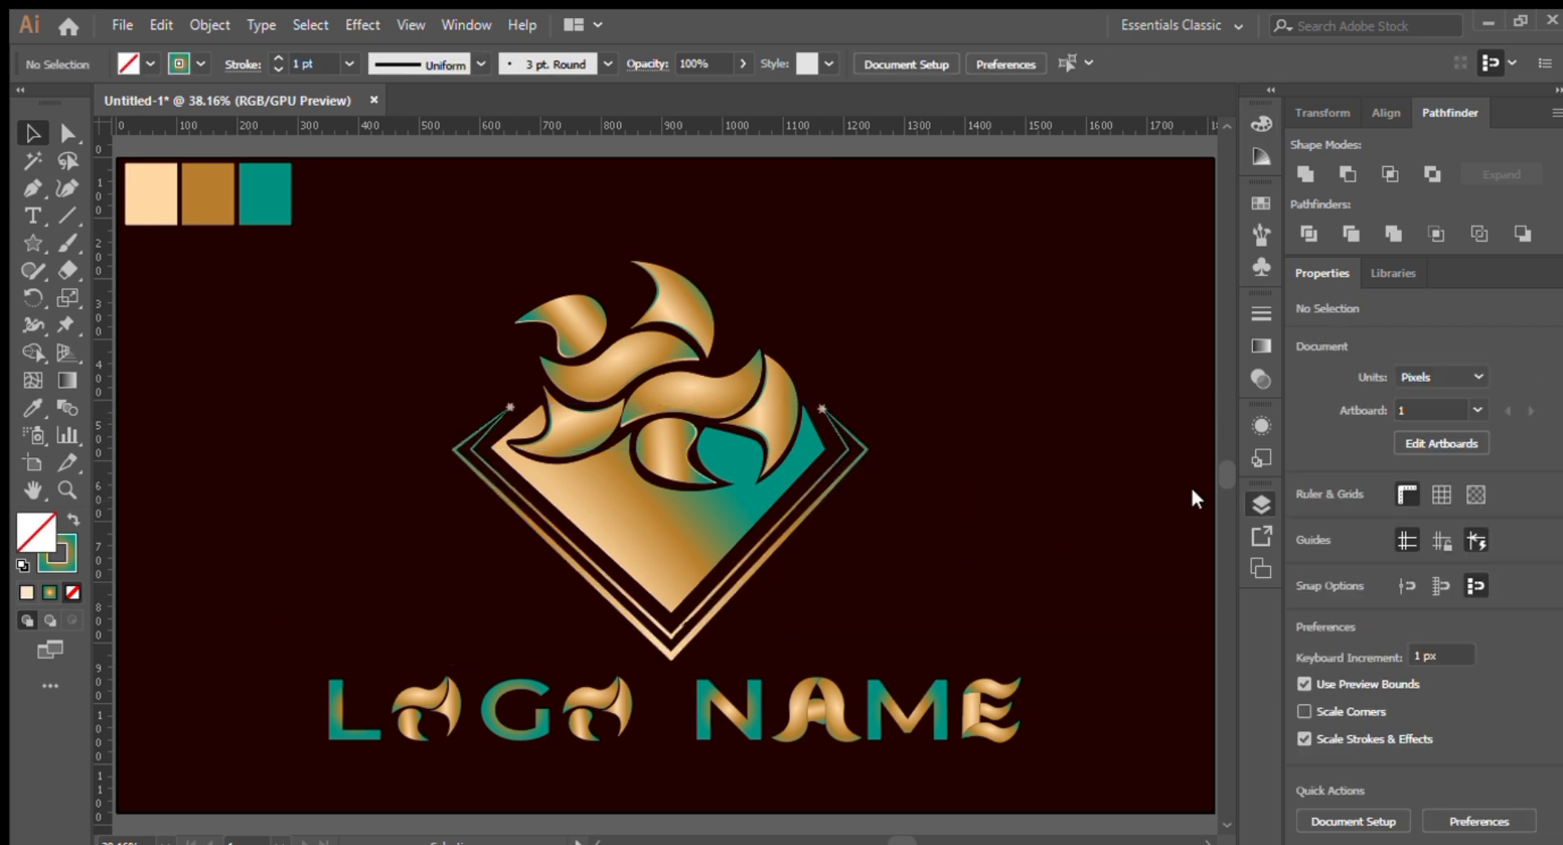
click(1261, 504)
click(773, 550)
click(1412, 590)
text(70)
key(Return)
click(1037, 439)
Step: Create a mirrored copy of the upper left flame and place it to the right of the top flame
key(shift+x)
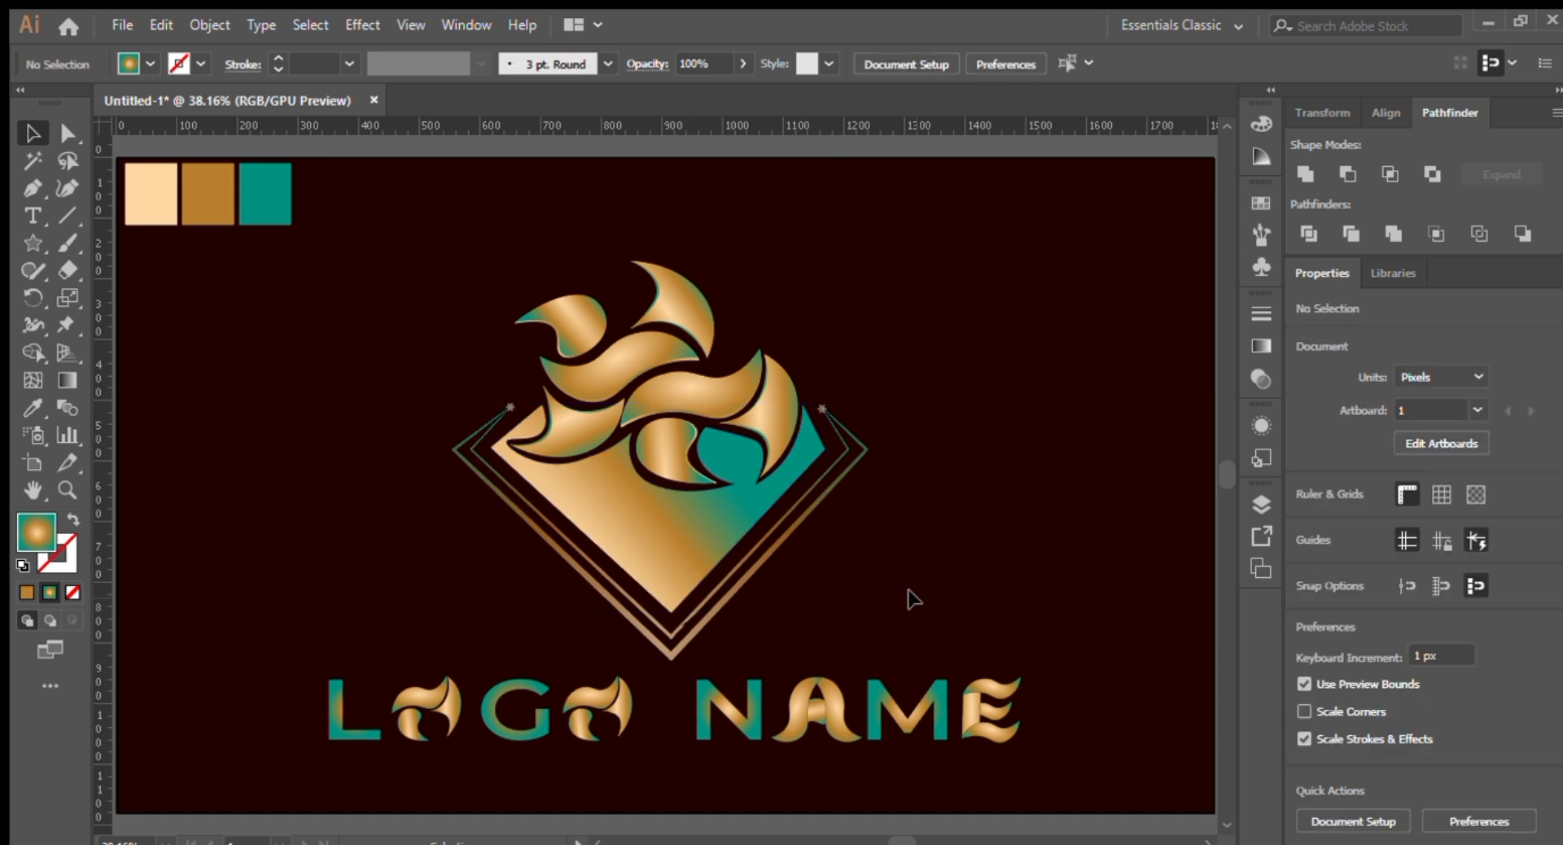
key(shift+grave)
key(v)
click(558, 324)
drag(551, 330, 824, 306)
click(879, 525)
Step: Change the diamond's fill gradient to run straight across, with light gold in the middle and teal toward the right corner
key(ctrl+plus)
key(ctrl+plus)
click(1225, 124)
click(868, 618)
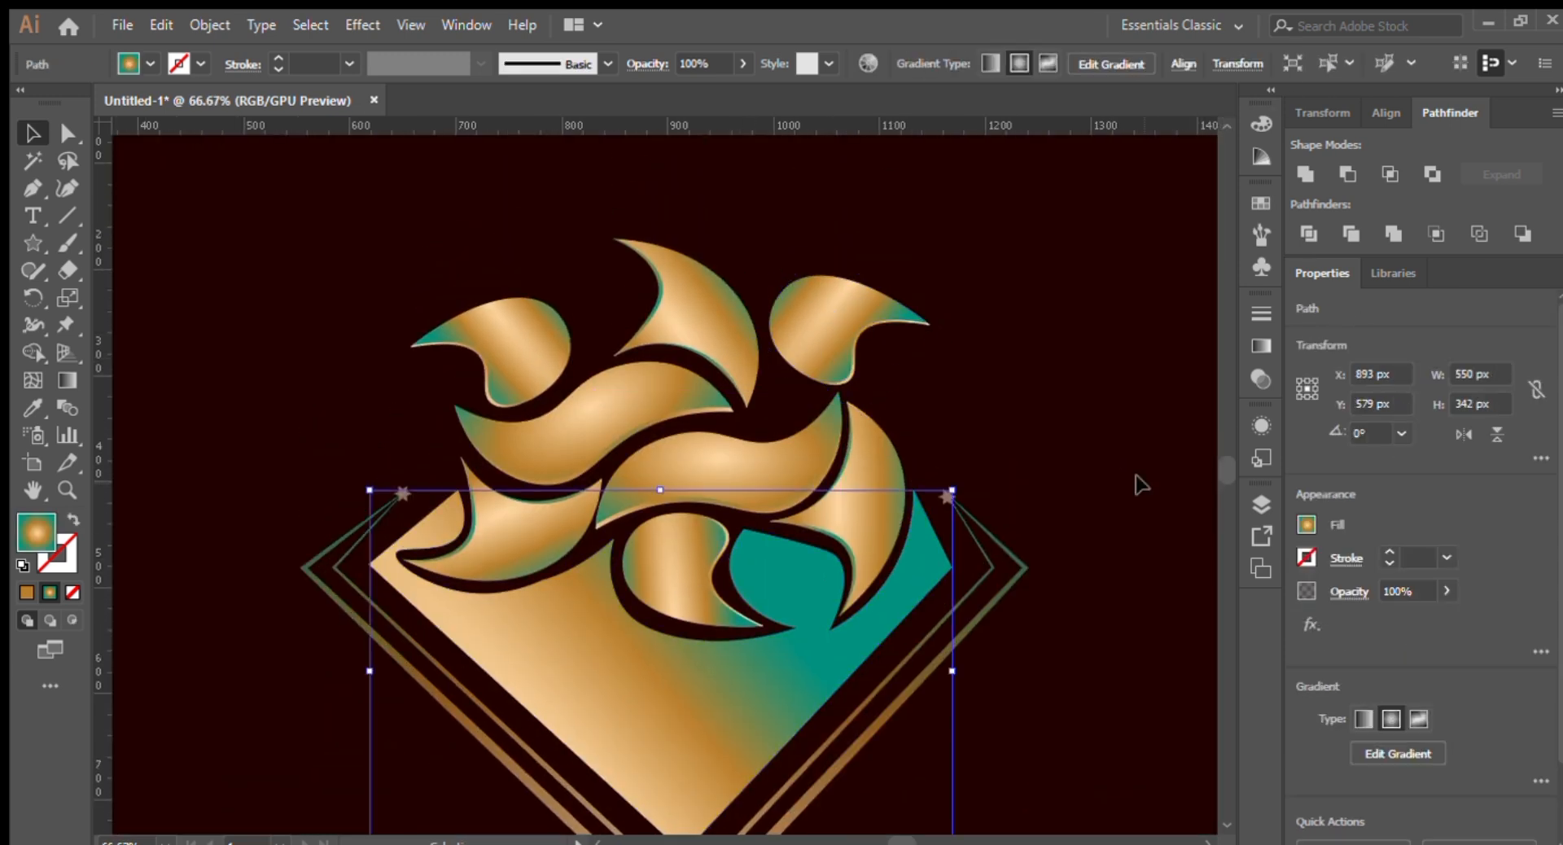
click(1261, 346)
click(1150, 450)
click(967, 342)
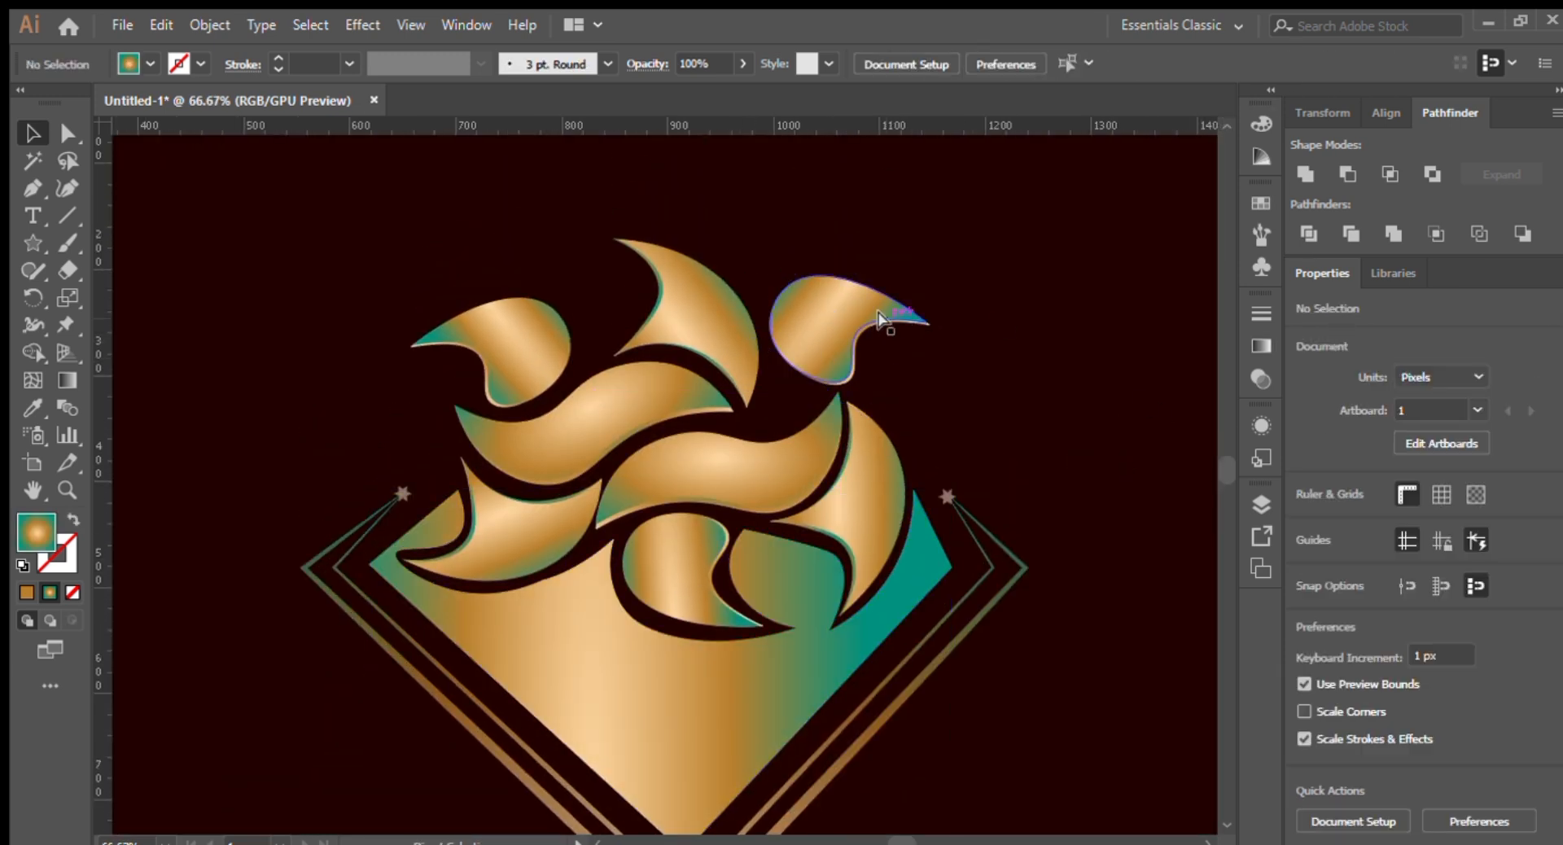
Step: Ungroup the mirrored flame, separate its layered shapes and delete one of them
click(894, 325)
key(ctrl+shift+g)
click(996, 352)
drag(856, 322, 796, 388)
click(808, 317)
key(Delete)
Step: Reshape the remaining mirrored flame with the Curvature tool into a slanted leaf form tapering to the right
click(898, 320)
click(67, 188)
click(790, 335)
drag(785, 363, 851, 374)
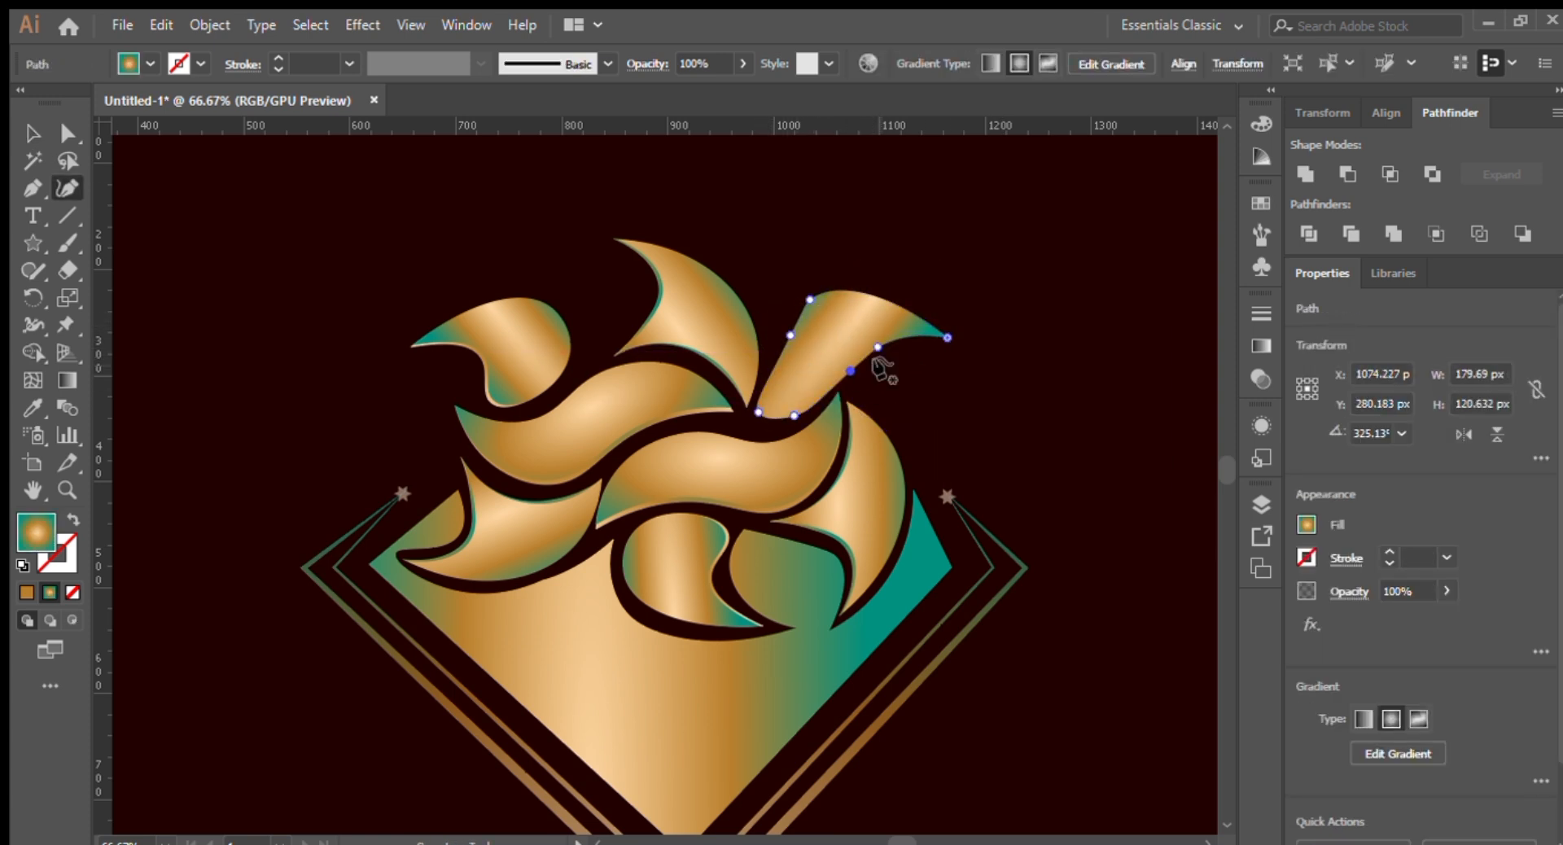
drag(791, 335, 785, 317)
click(824, 322)
Step: Nudge the reshaped flame right and slightly up to clear the neighbouring flames
key(v)
click(799, 330)
key(Right)
key(Right)
key(Right)
key(Right)
key(Right)
key(Up)
key(Up)
key(Up)
key(Up)
key(Up)
key(Up)
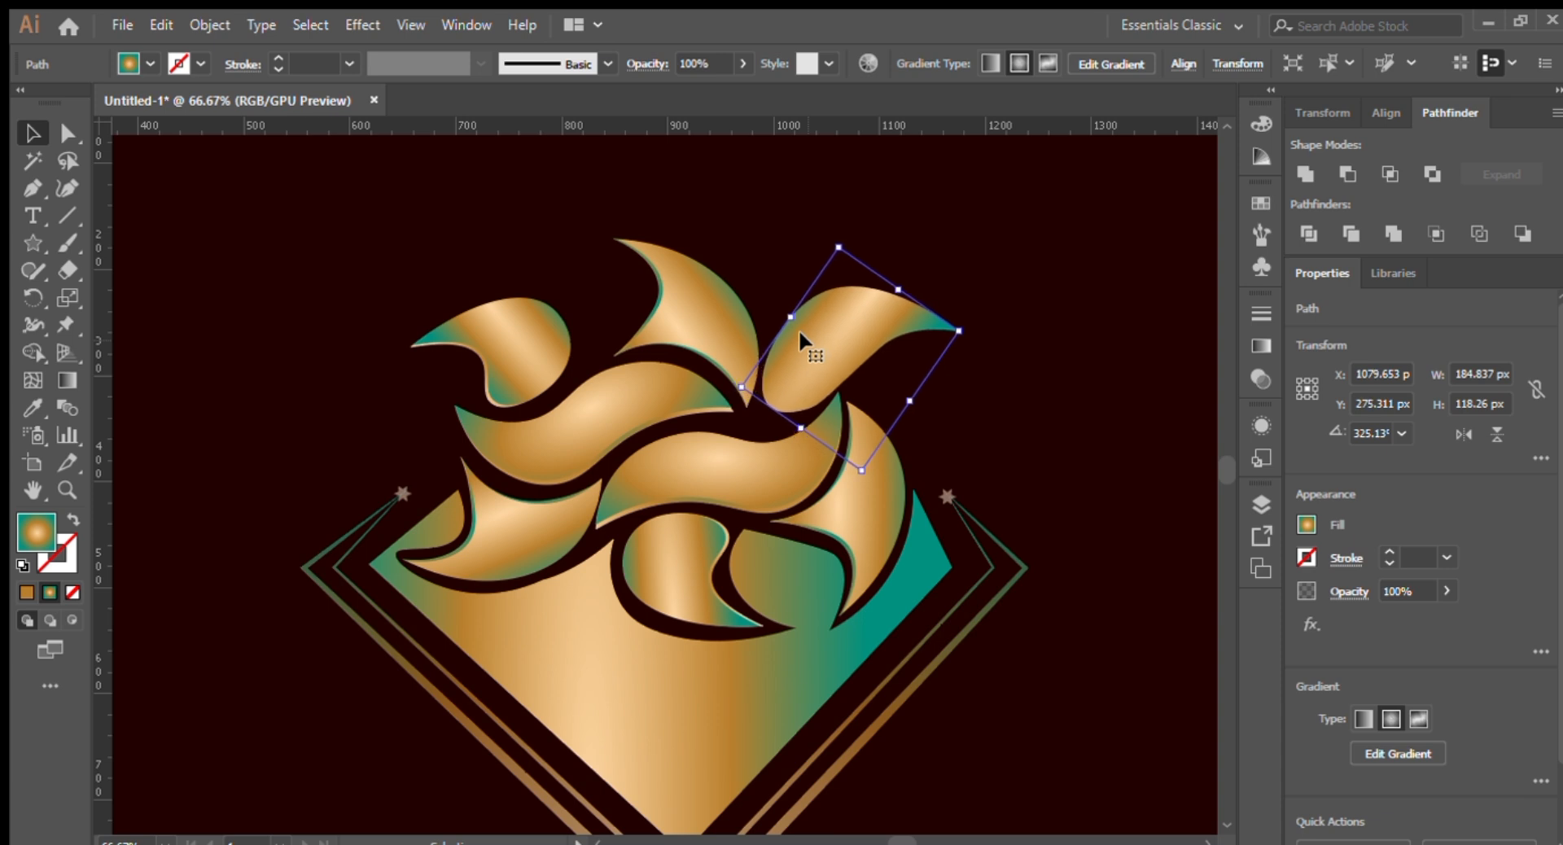
Step: Scale the reshaped flame down to about 101 px wide and settle it in the gap right of the top flame
drag(959, 330, 907, 325)
drag(830, 357, 835, 375)
click(985, 281)
key(ctrl+0)
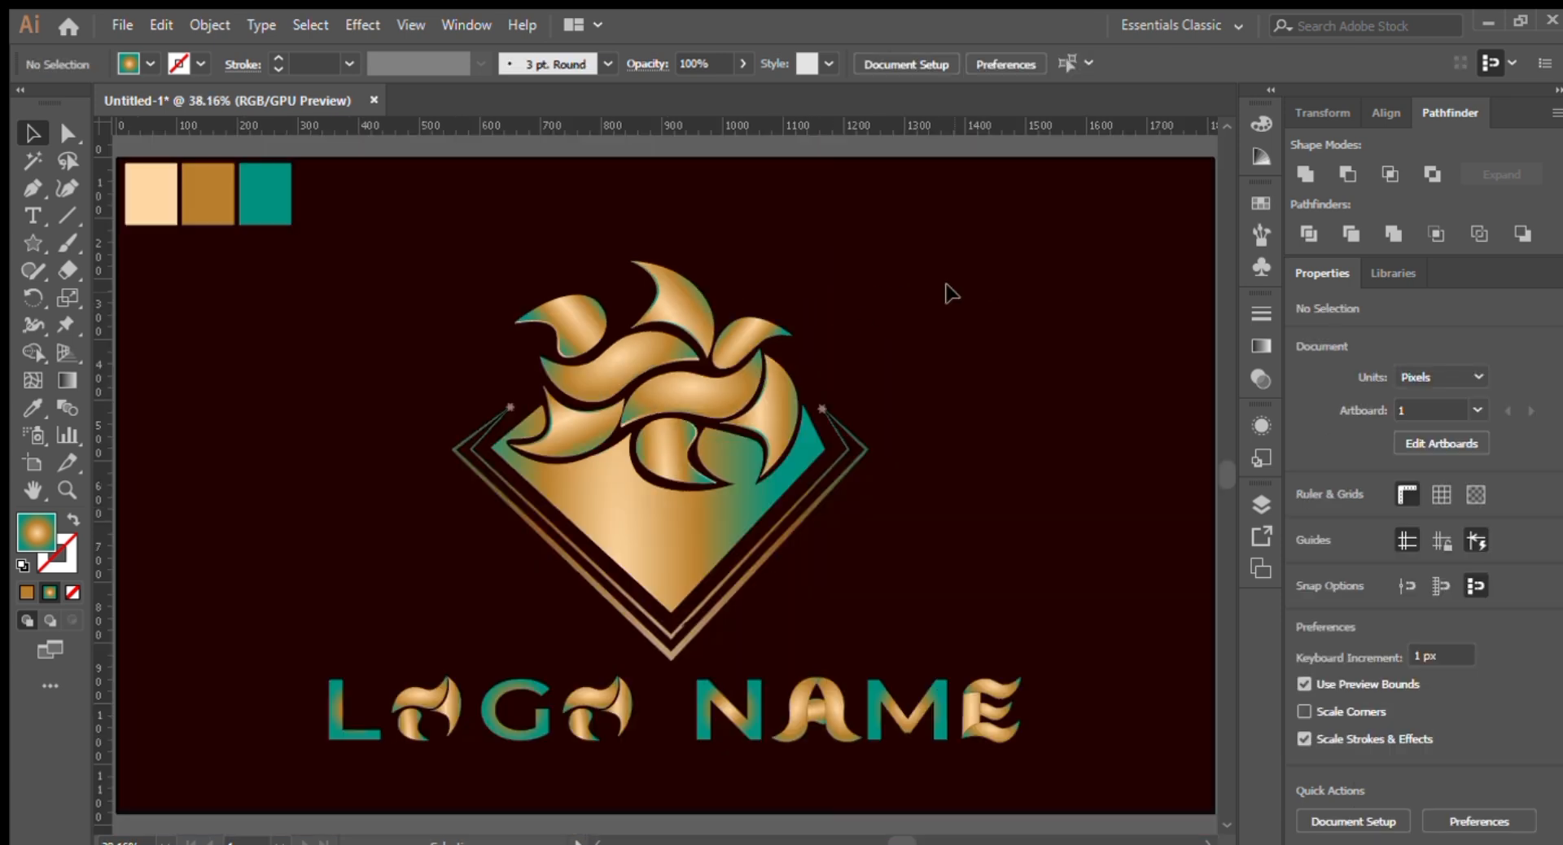
click(759, 330)
drag(791, 319, 775, 329)
click(814, 321)
drag(728, 345, 734, 342)
click(813, 334)
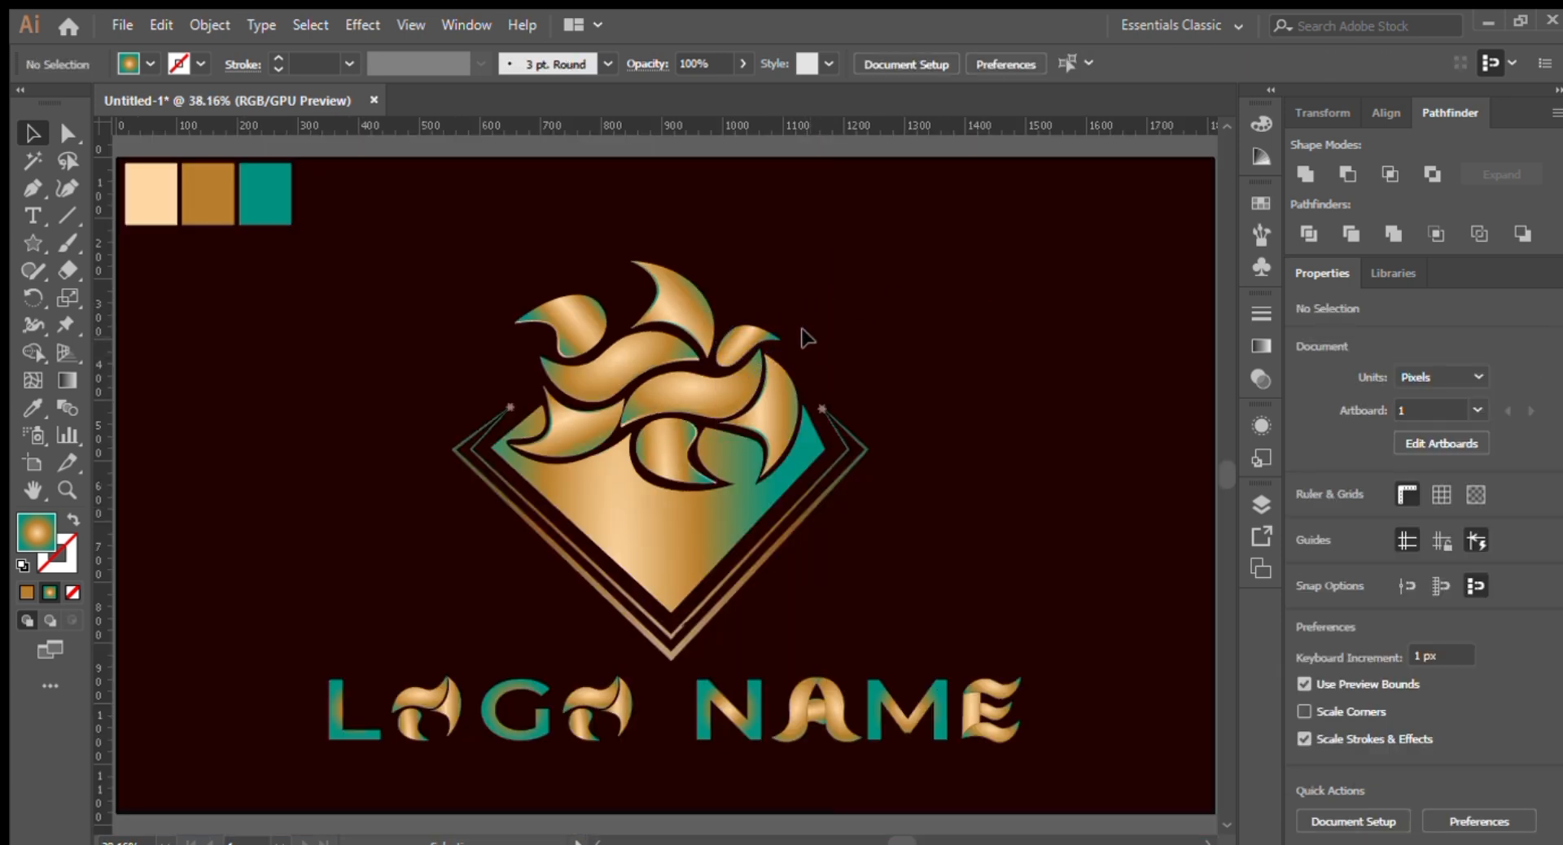
Step: Give the small right flame a thin contrasting edge using an offset copy with a reversed gradient
click(747, 345)
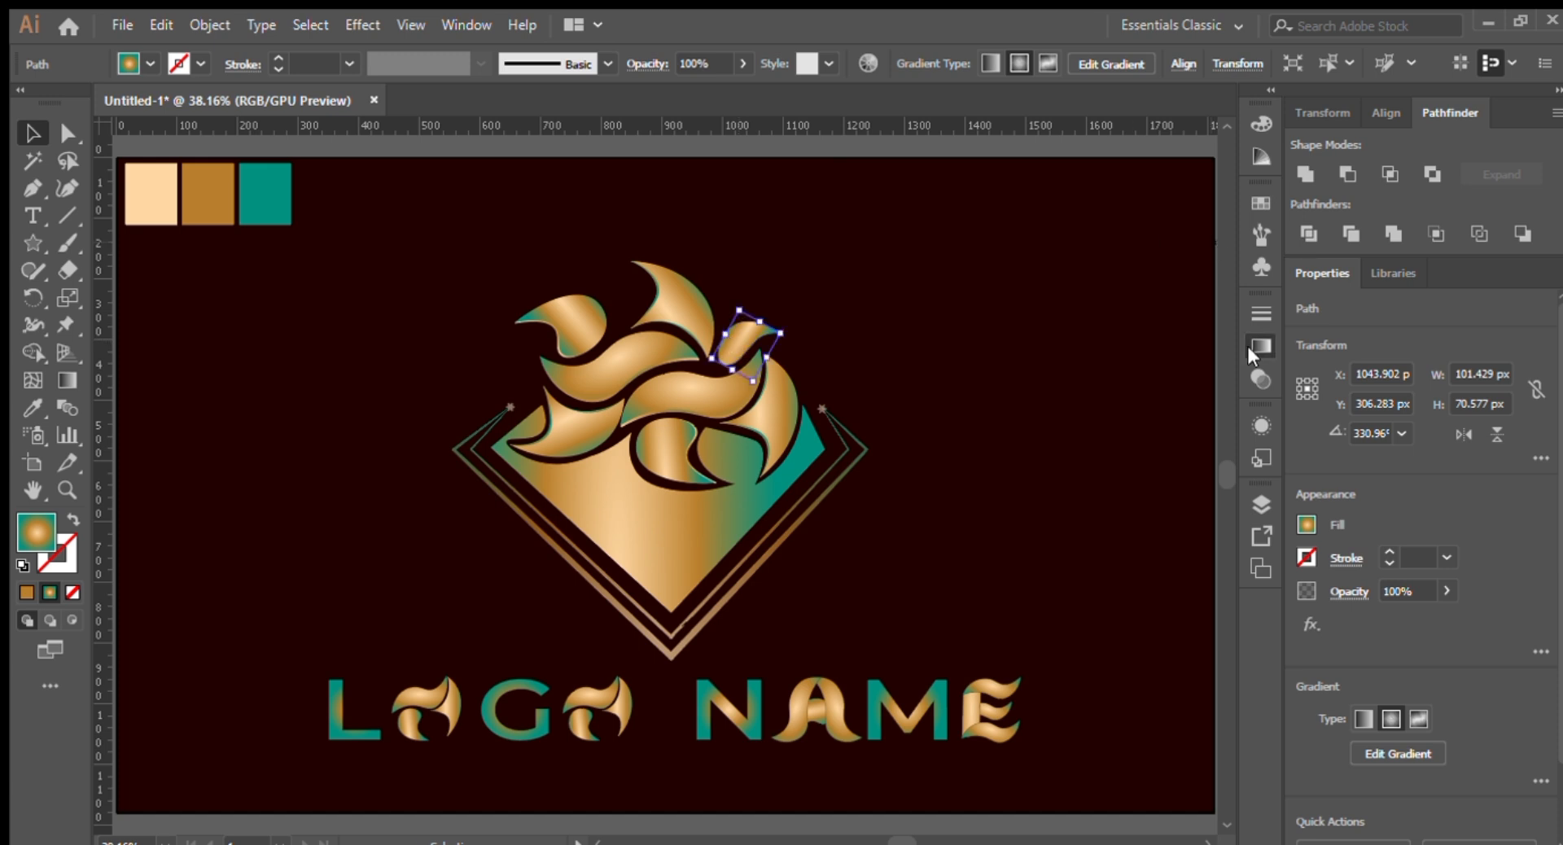
key(ctrl+1)
drag(754, 460, 691, 417)
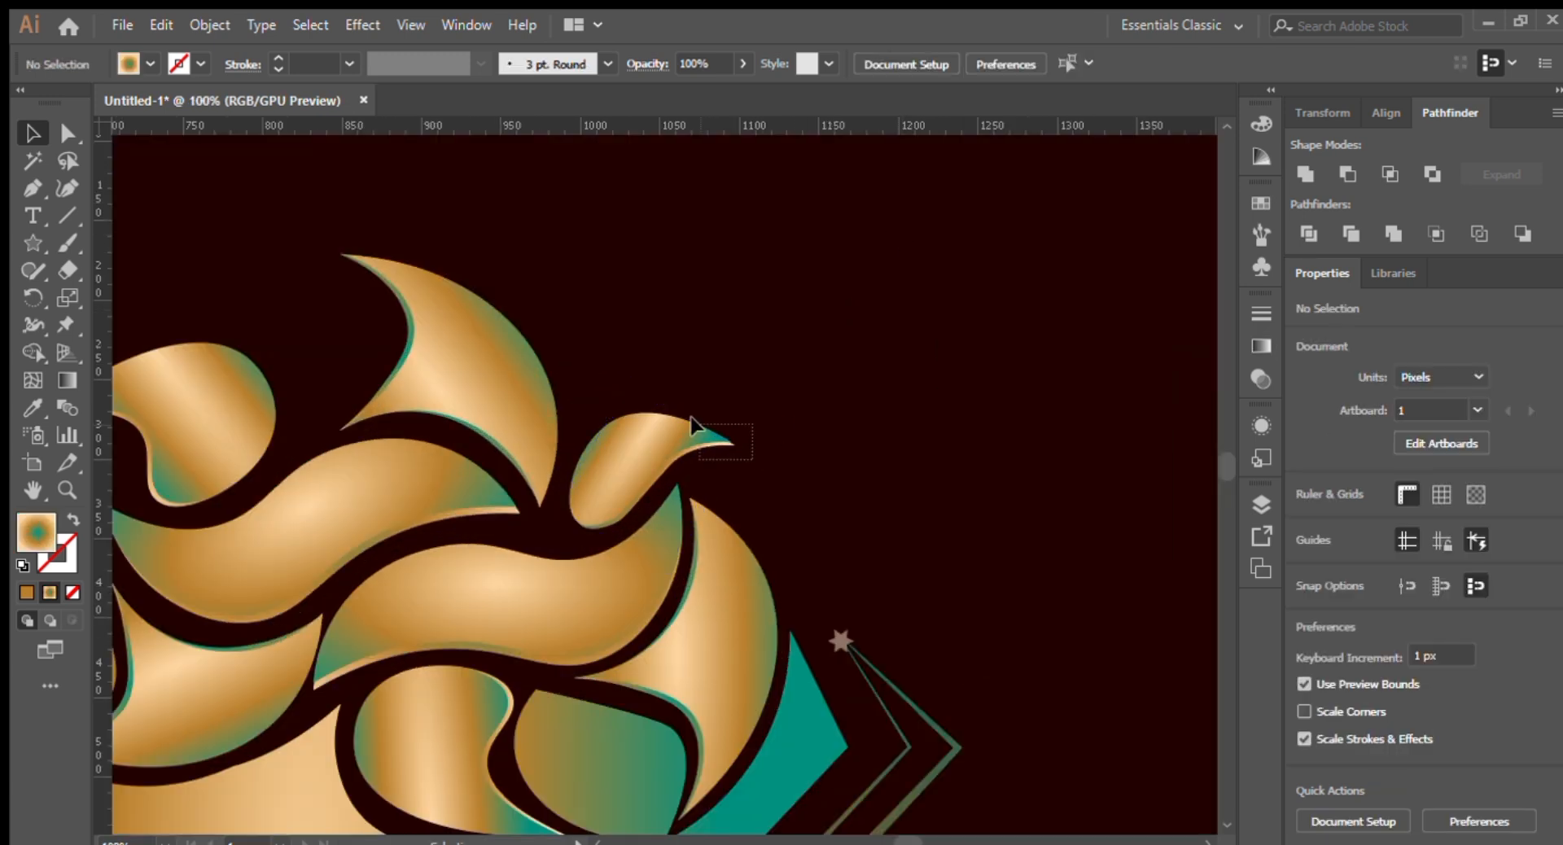
Step: Group the flames and diamond with the outlines and stars, and centre the group horizontally on the artboard
key(ctrl+0)
click(796, 533)
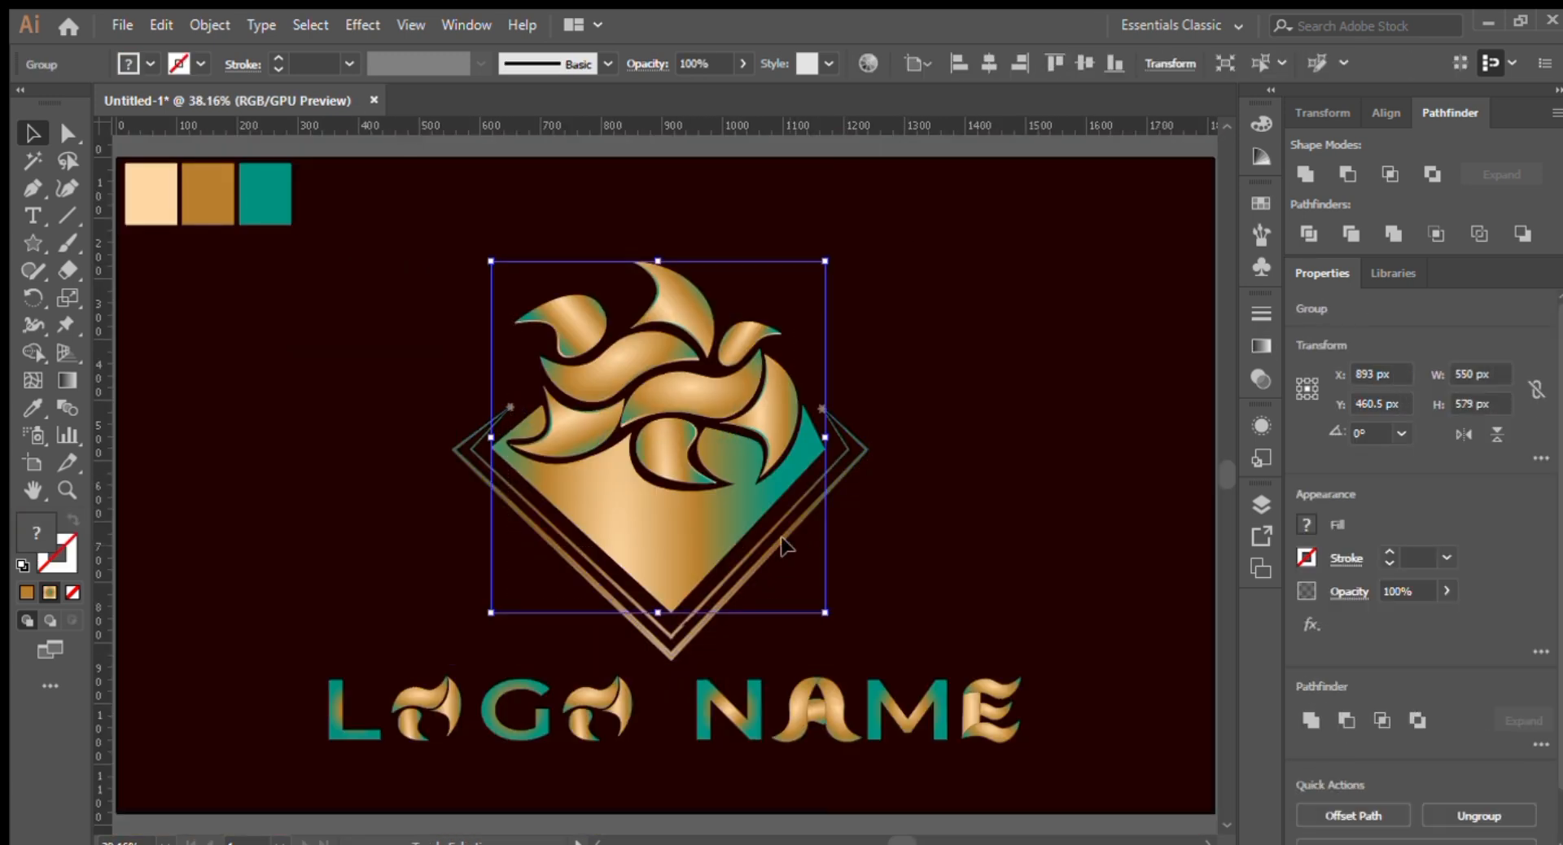
shift+click(782, 539)
key(ctrl+g)
click(911, 517)
click(610, 456)
click(989, 63)
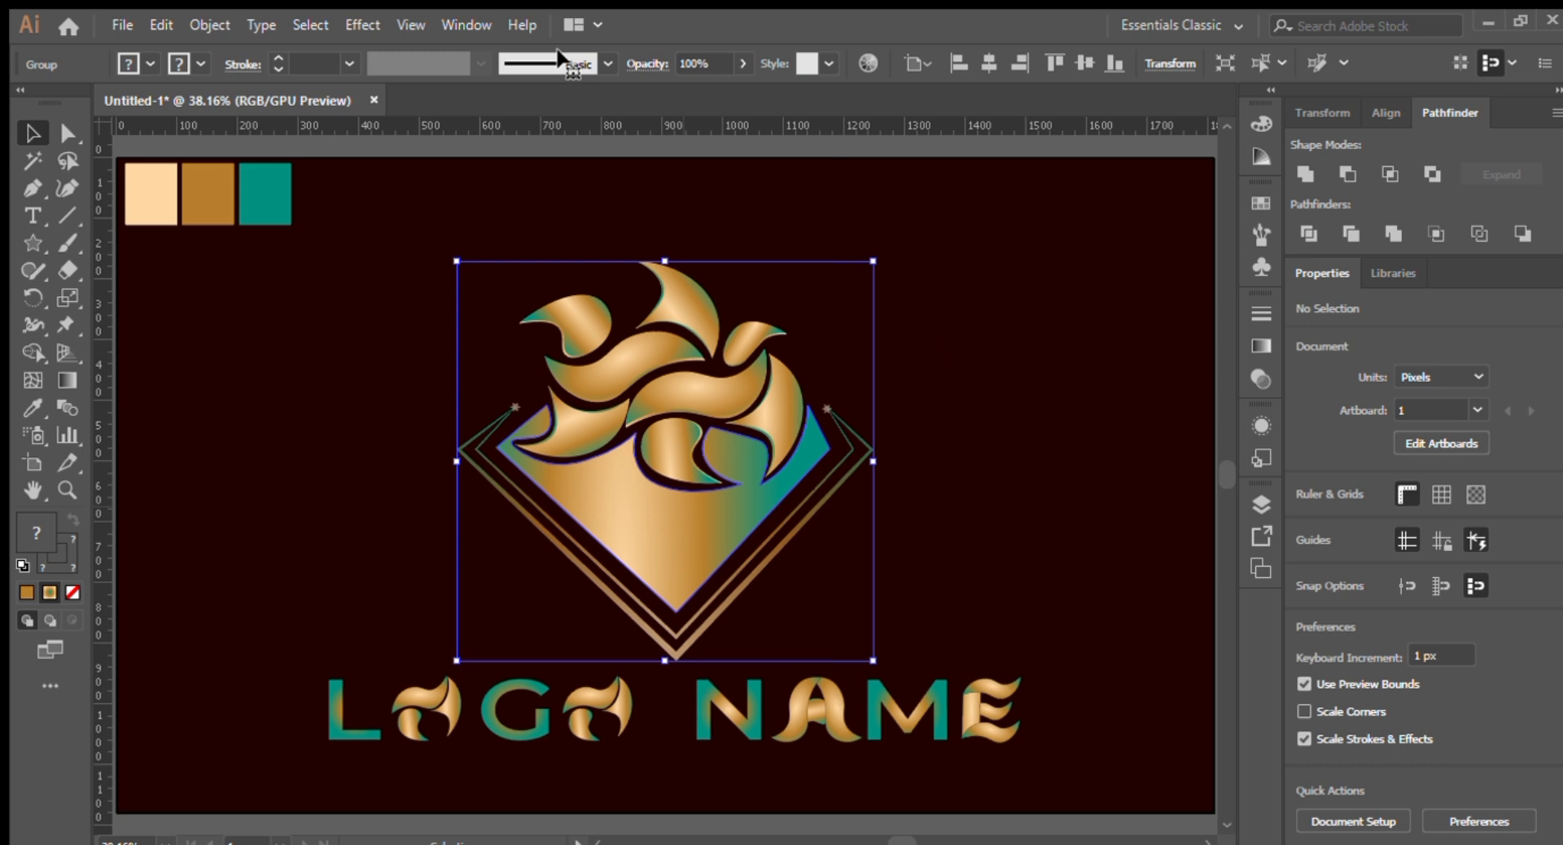
Step: Apply a drop shadow to the emblem group and put a black-filled copy of it behind the original
click(371, 48)
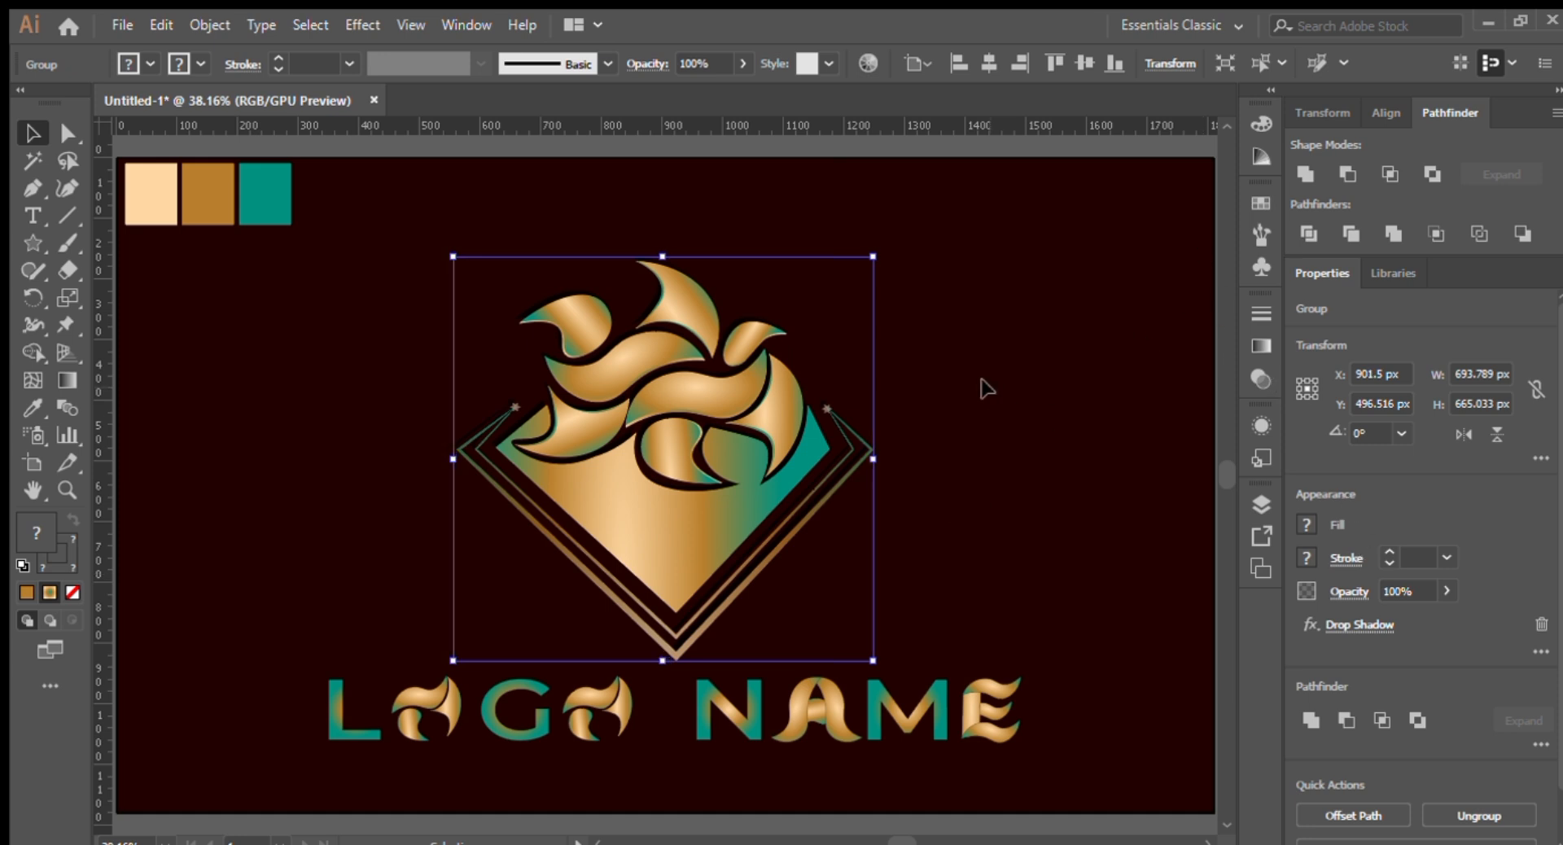
drag(754, 488, 750, 489)
click(1261, 203)
click(1027, 260)
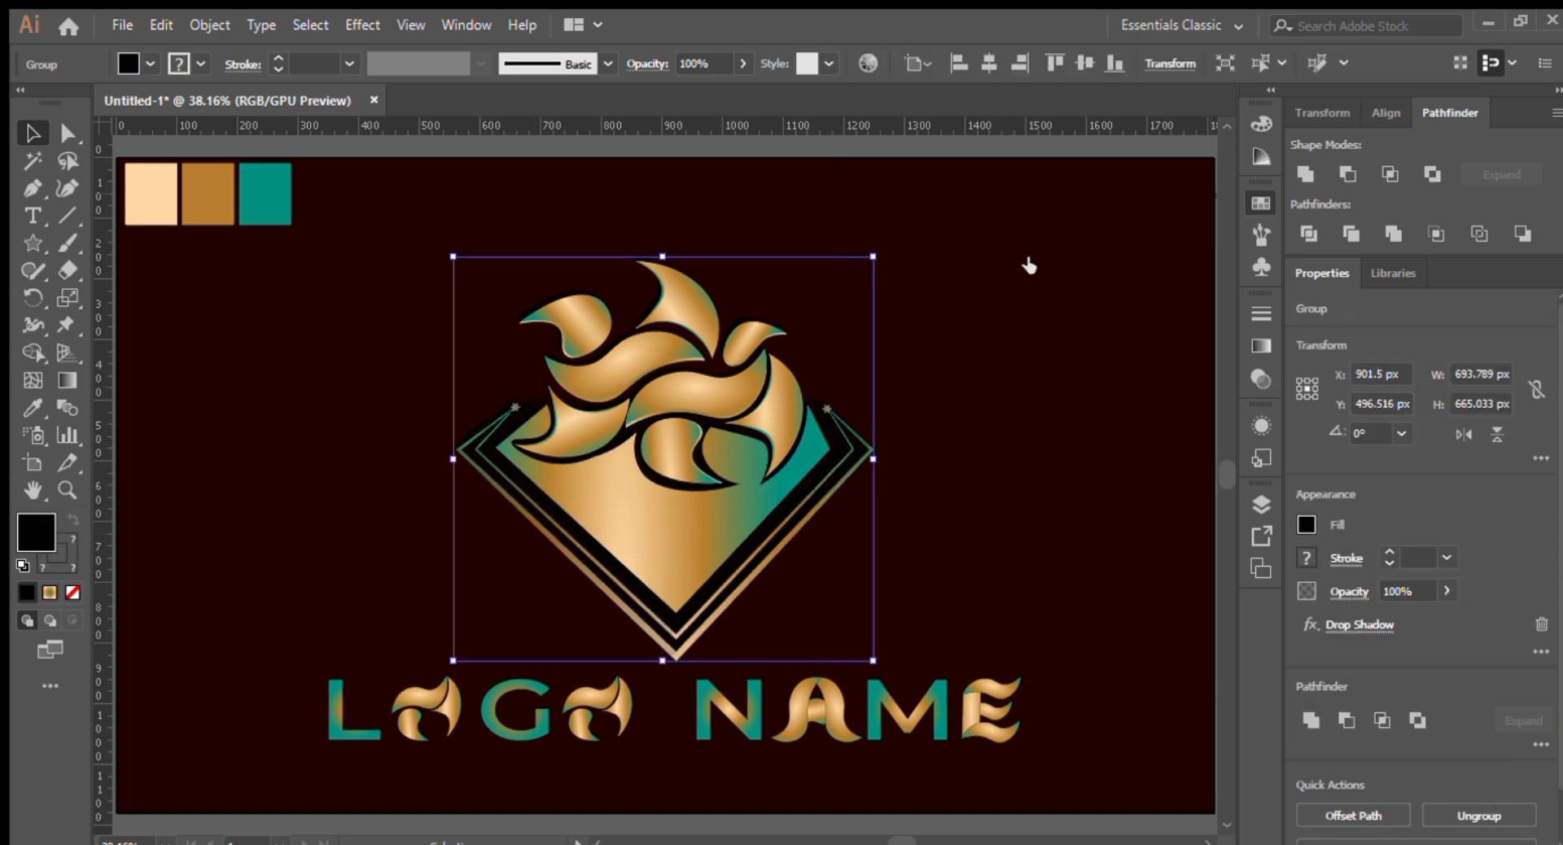
Step: Lower the black emblem copy's opacity to 15% and offset it 6 px down and 8 px to the left
double_click(1400, 593)
text(15)
key(Return)
click(1261, 202)
key(Down)
key(Down)
key(Down)
key(Down)
key(Down)
key(Down)
key(Down)
key(Left)
key(Left)
key(Left)
key(Left)
key(Left)
key(Left)
key(Left)
key(Left)
click(1103, 312)
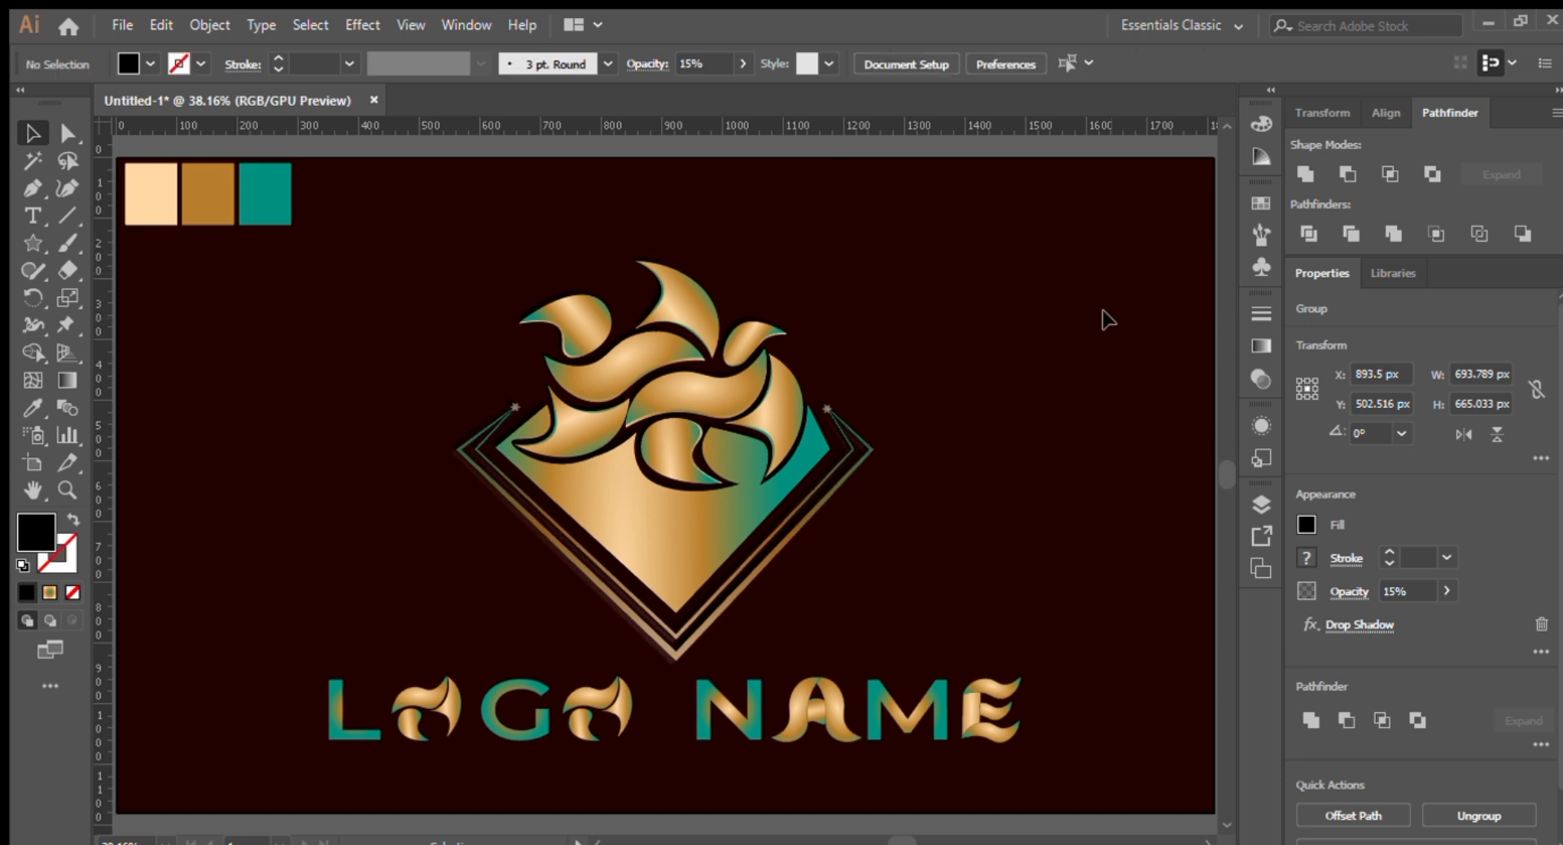
Step: Give the front emblem group a black stroke colour
click(667, 488)
click(64, 562)
click(1261, 203)
click(998, 243)
click(1261, 202)
click(958, 319)
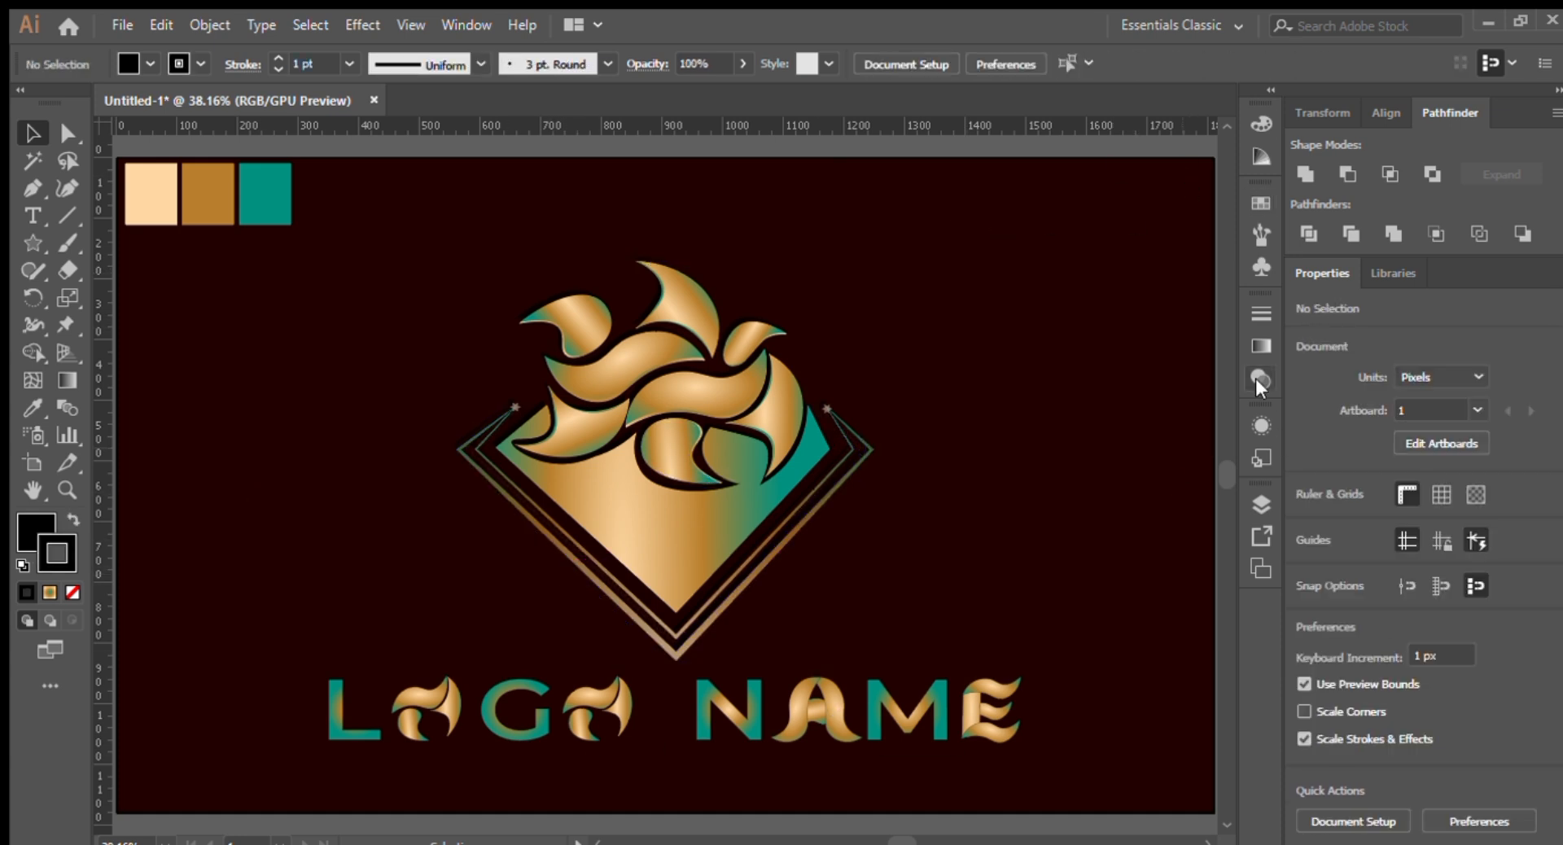
Step: Apply the same drop shadow effect to the LOGO NAME lettering group
click(1207, 597)
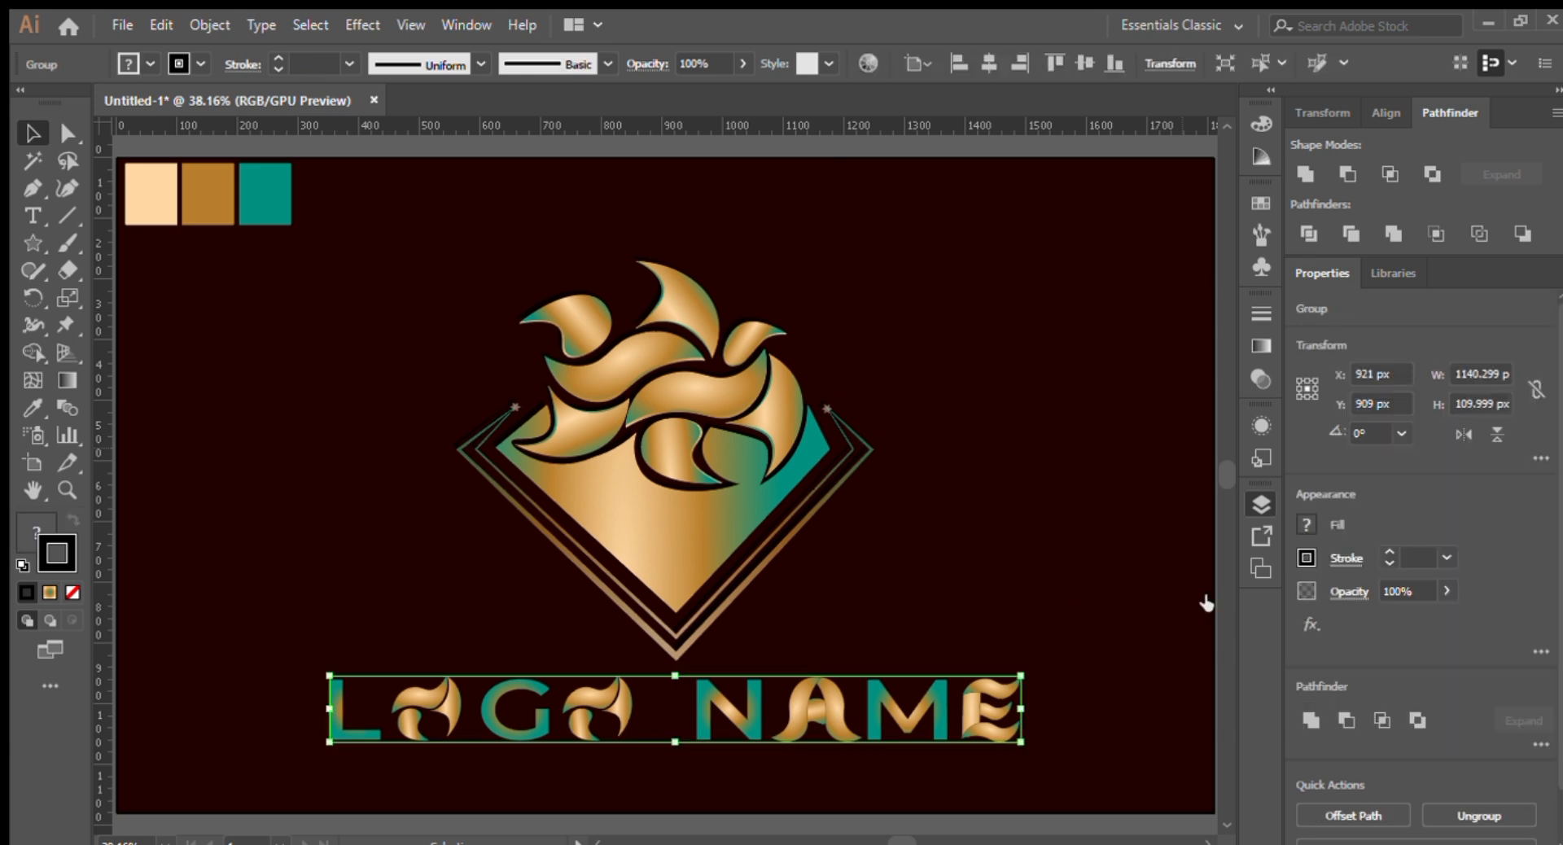
click(1030, 559)
click(1206, 560)
click(1261, 504)
click(364, 20)
click(408, 49)
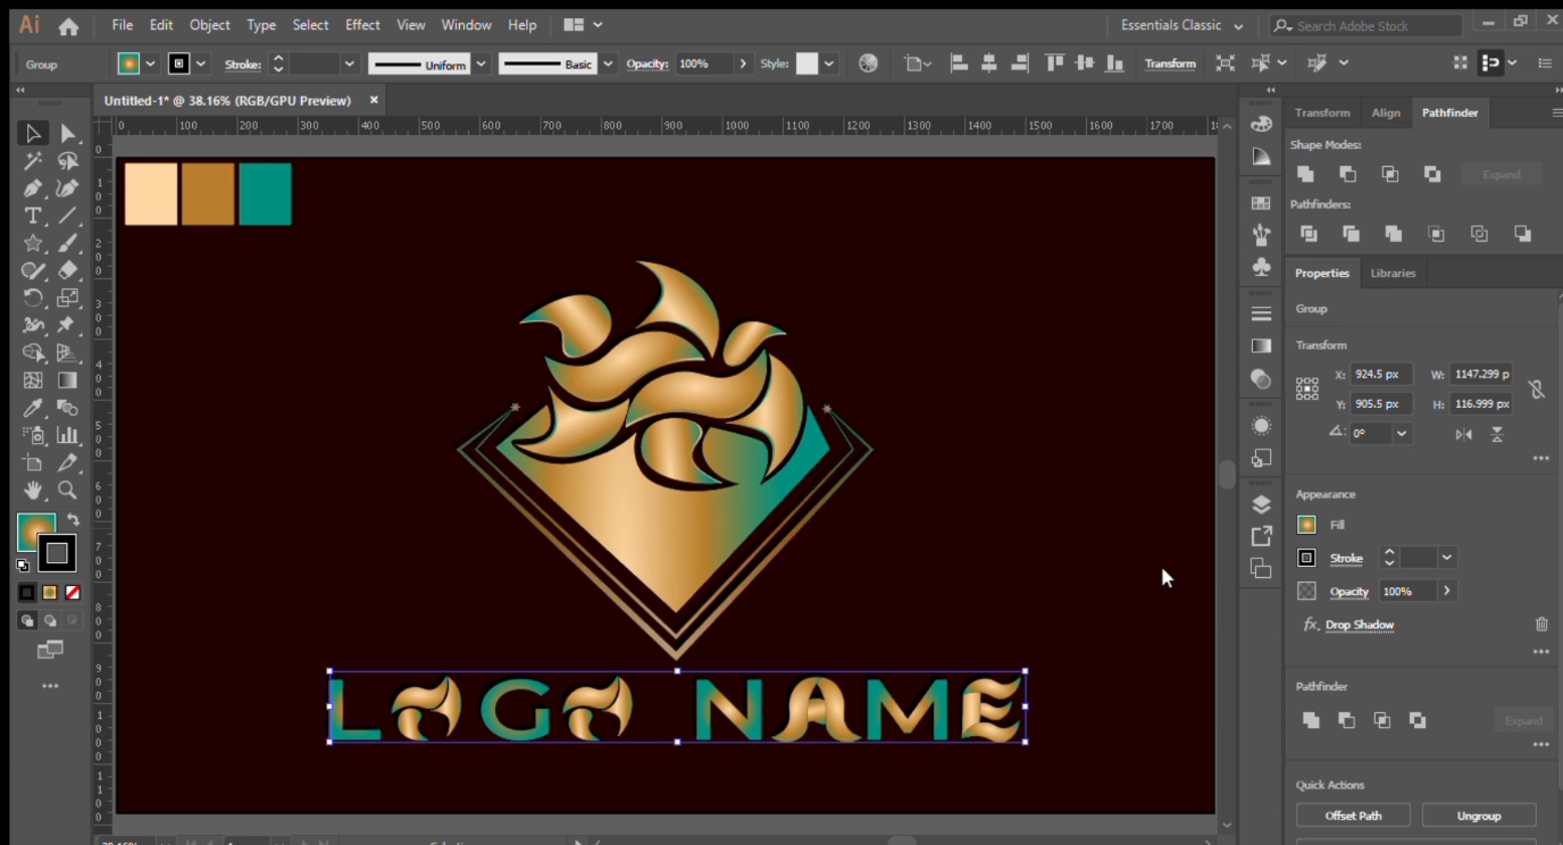
click(969, 562)
Step: Clear the three colour sample squares from view in the artboard's upper corner
click(1261, 504)
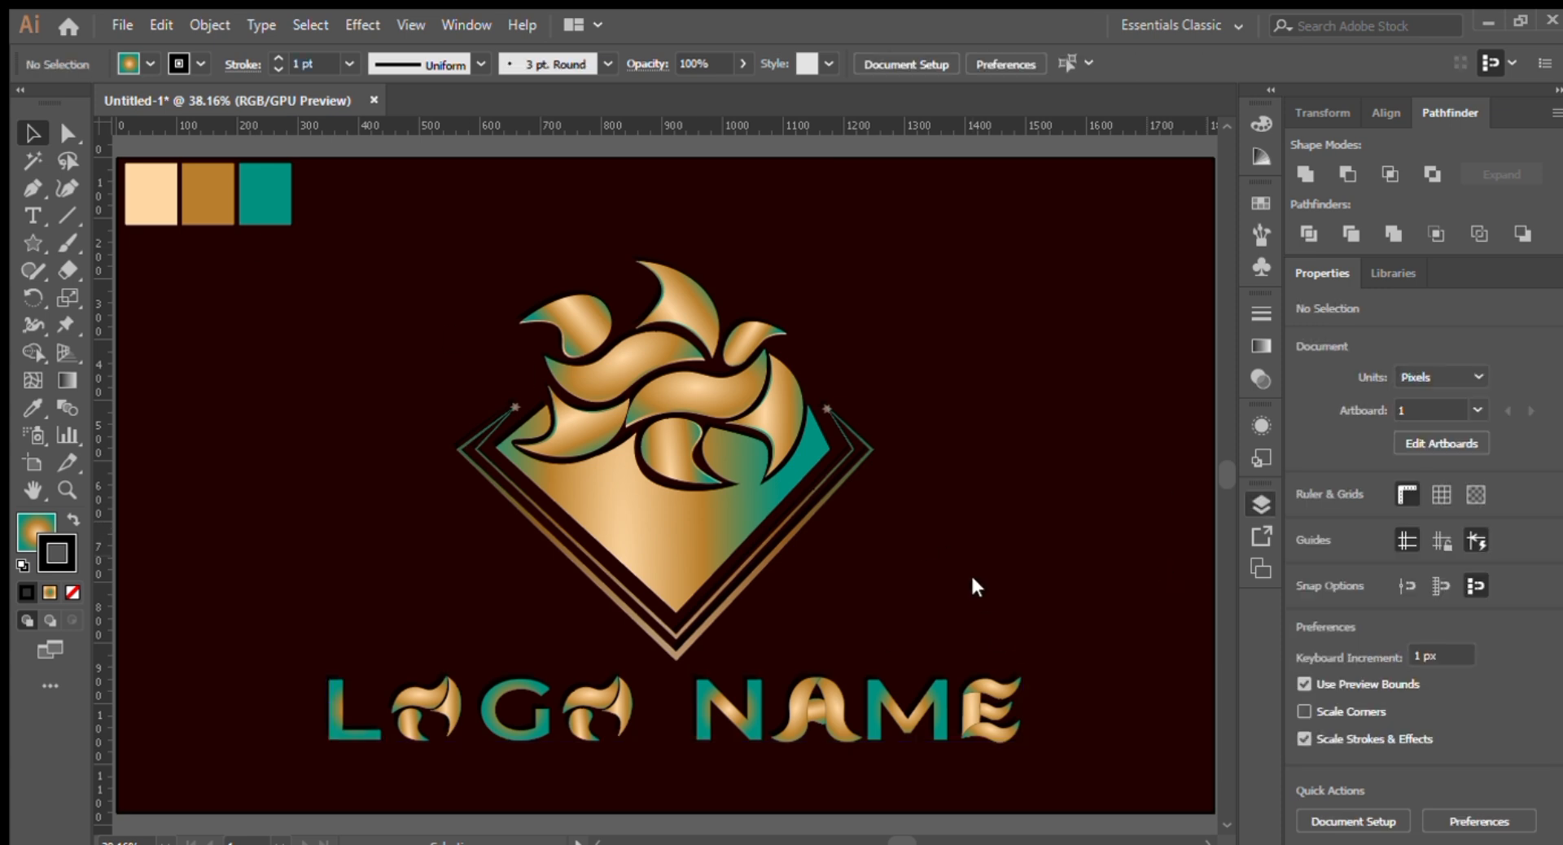
click(973, 580)
click(1261, 504)
Step: Group the emblem with the LOGO NAME lettering and centre the group horizontally and vertically on the artboard
click(736, 399)
shift+click(759, 707)
key(ctrl+g)
click(989, 63)
click(1083, 62)
click(1075, 370)
Step: Change the background rectangle's fill to a dark brown
key(ctrl+minus)
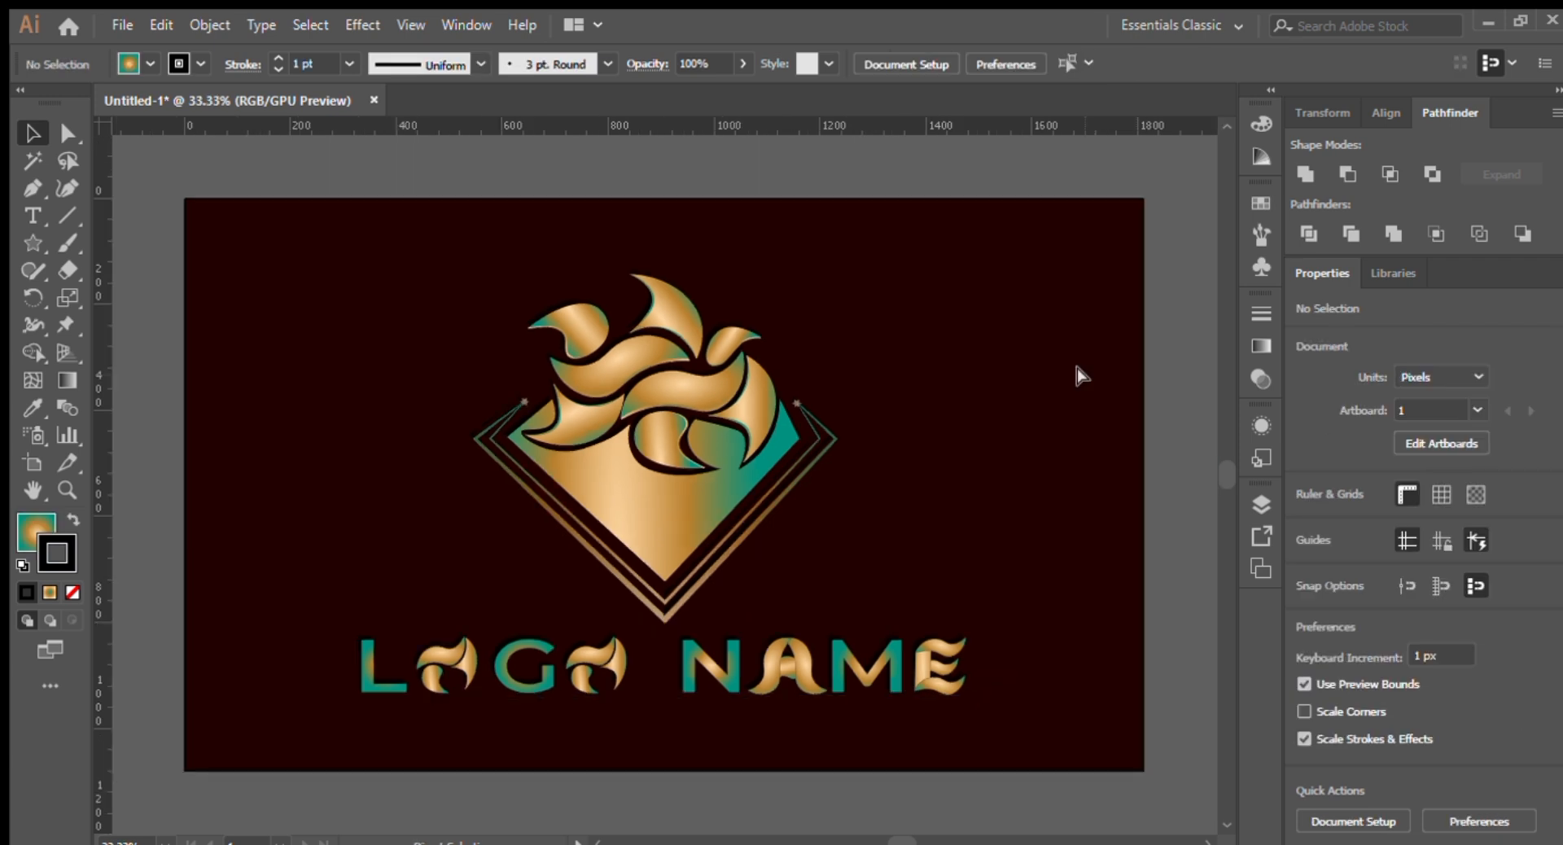
key(ctrl+minus)
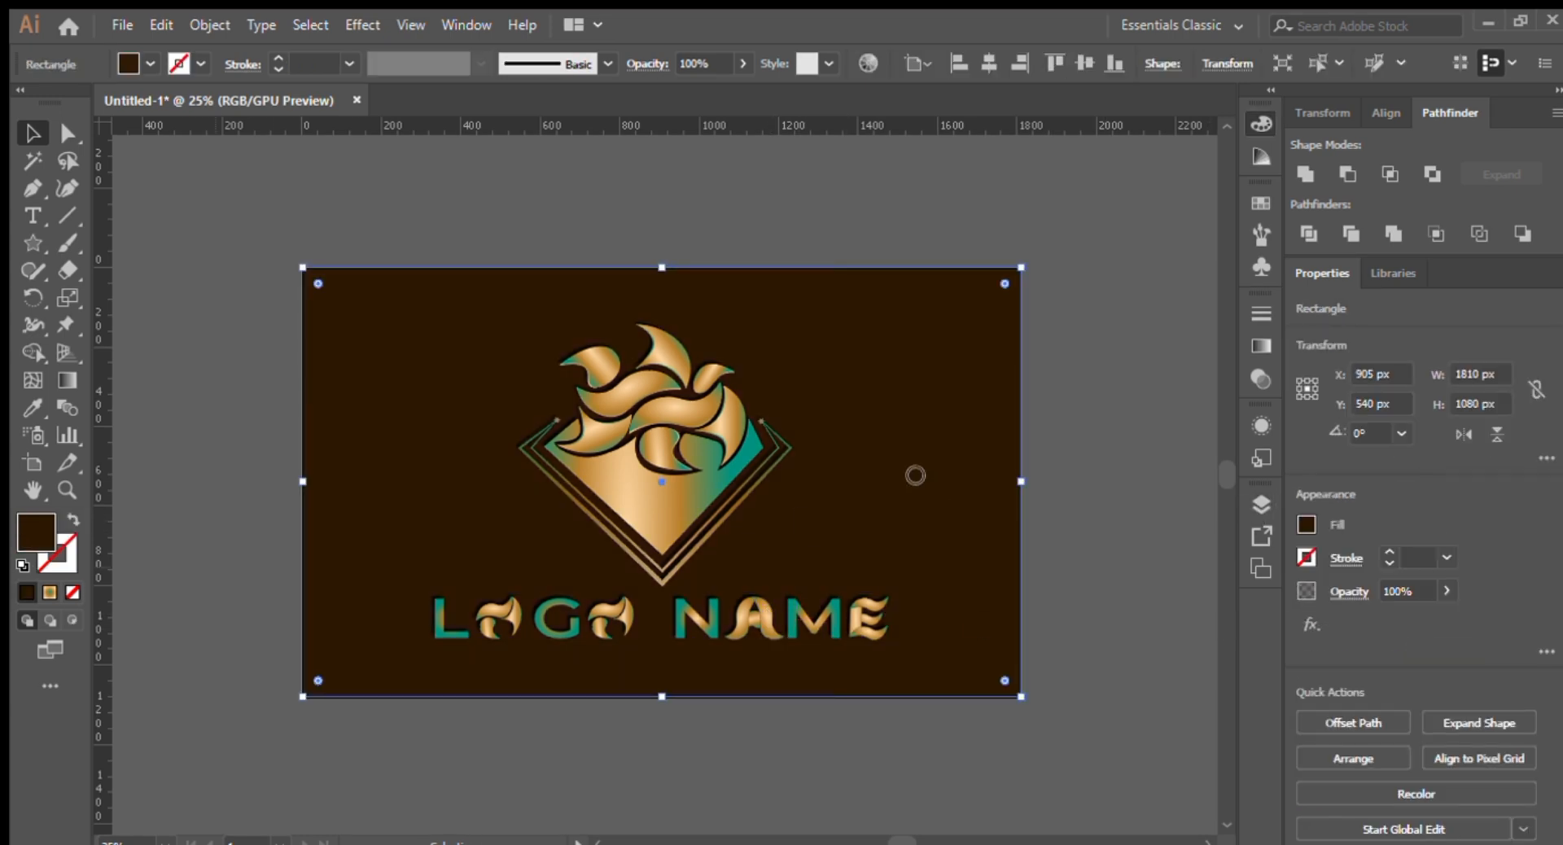
click(1173, 273)
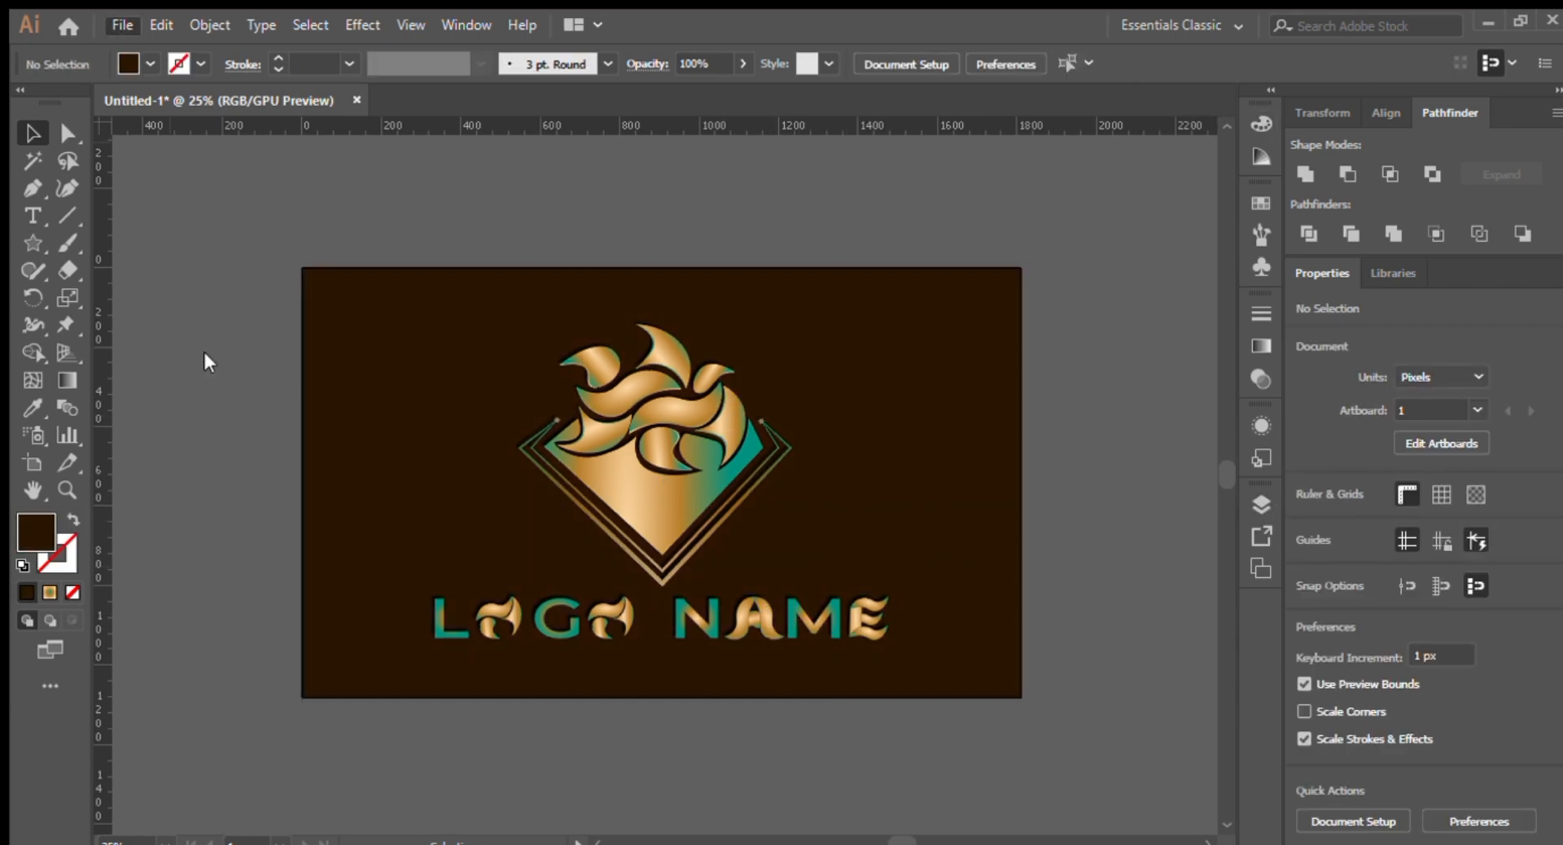